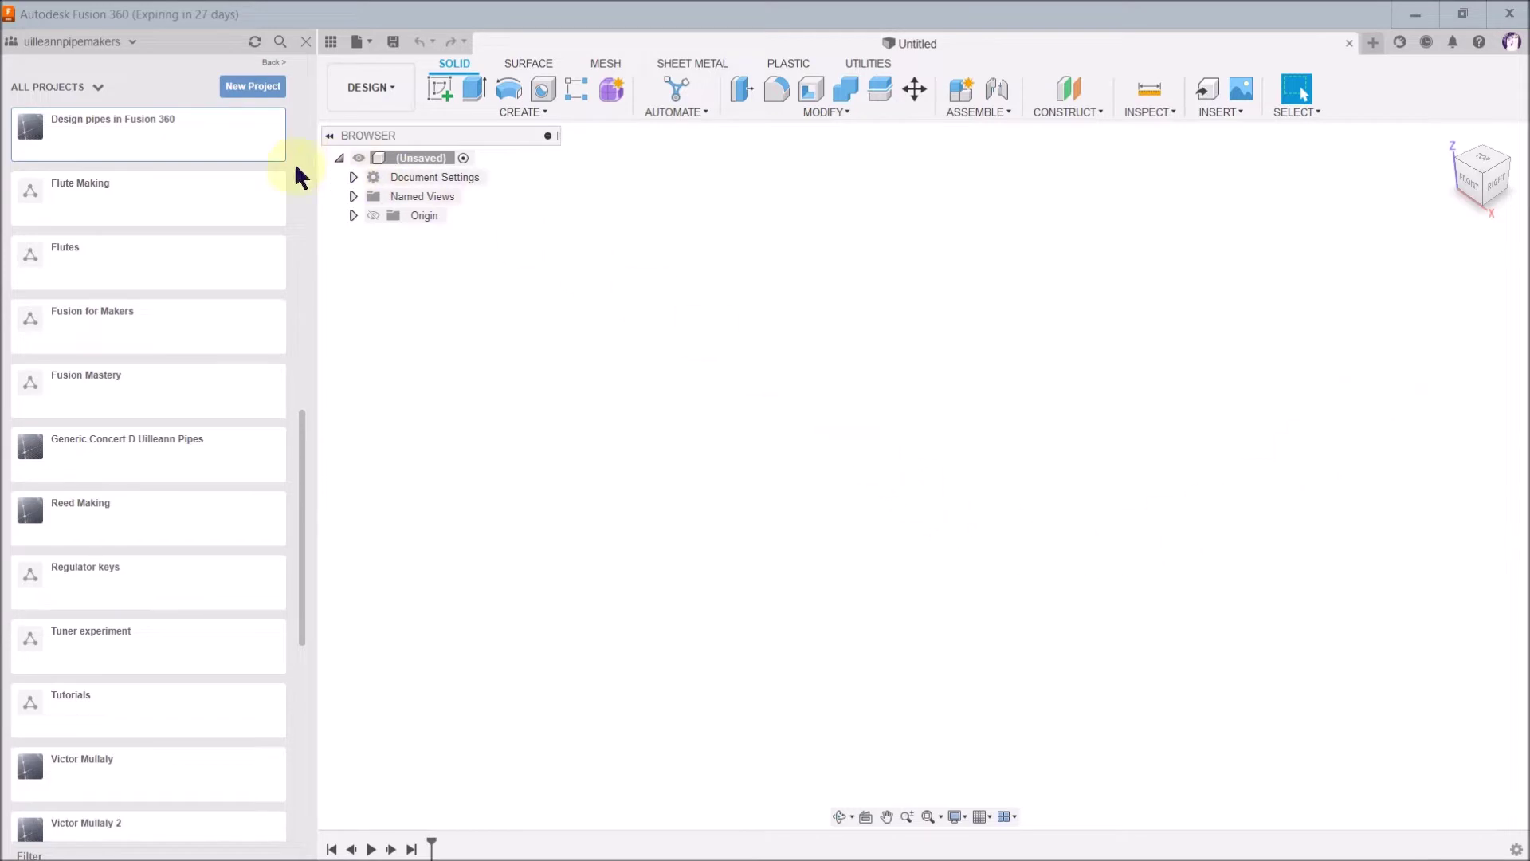
Open the Bellows folder in the Design pipes in Fusion 360 project.
{"action": "left_click", "coordinate": [117, 128]}
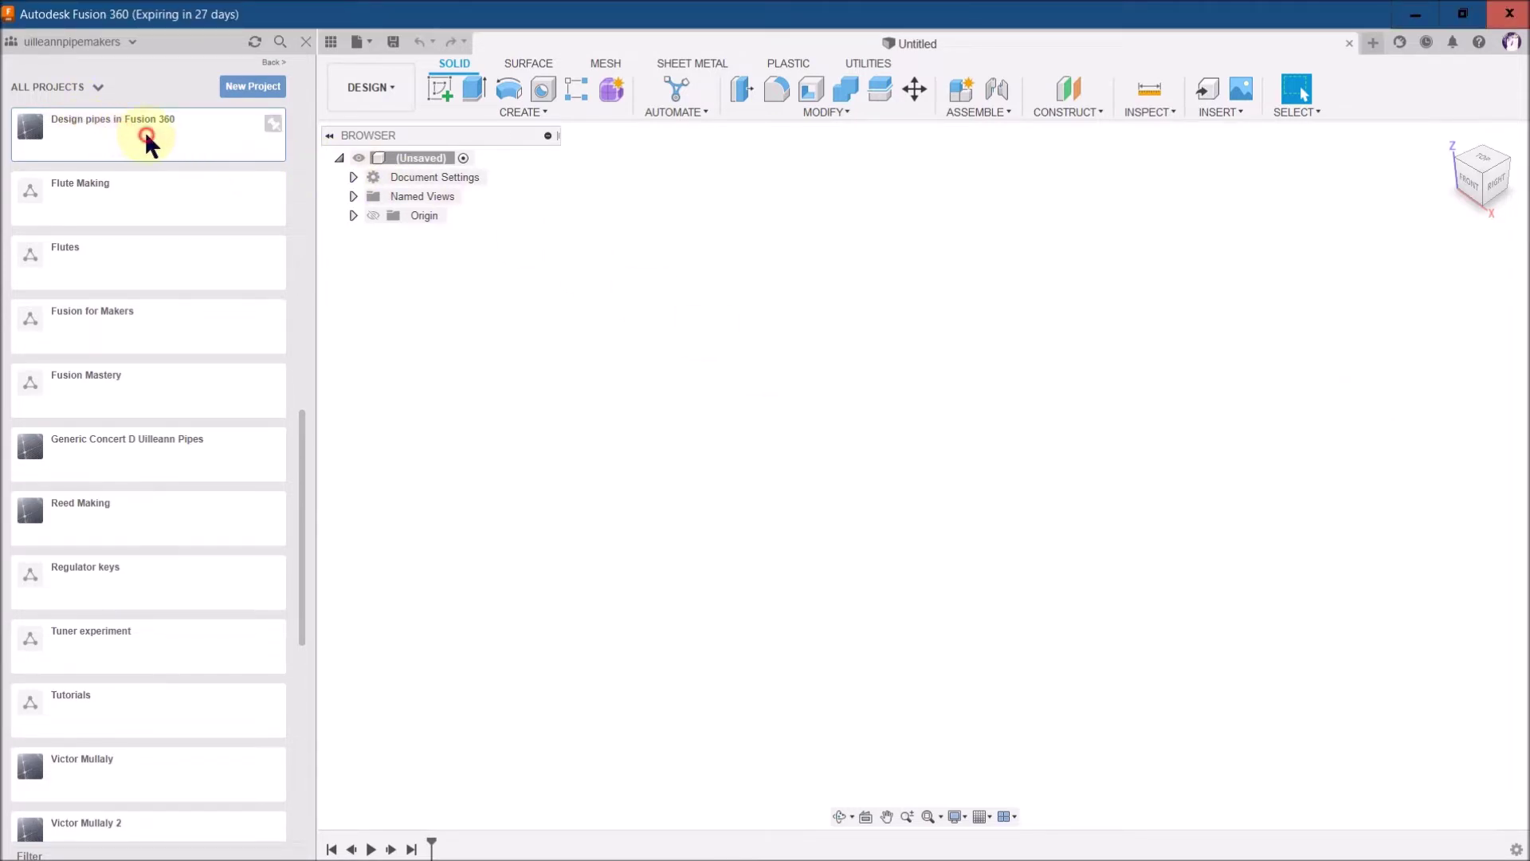
{"action": "left_click", "coordinate": [145, 131]}
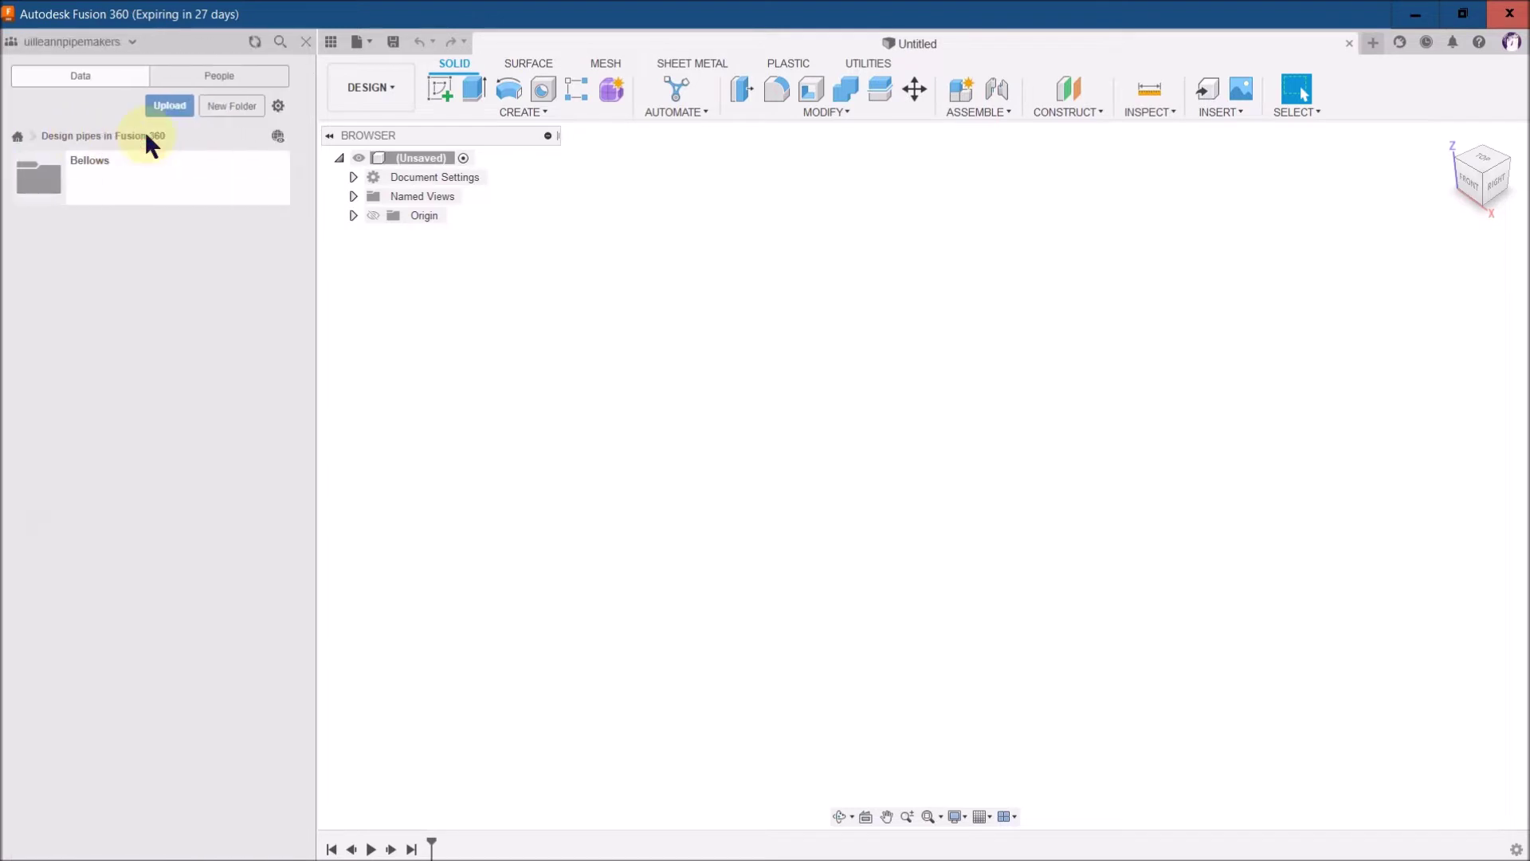
{"action": "left_click", "coordinate": [46, 184]}
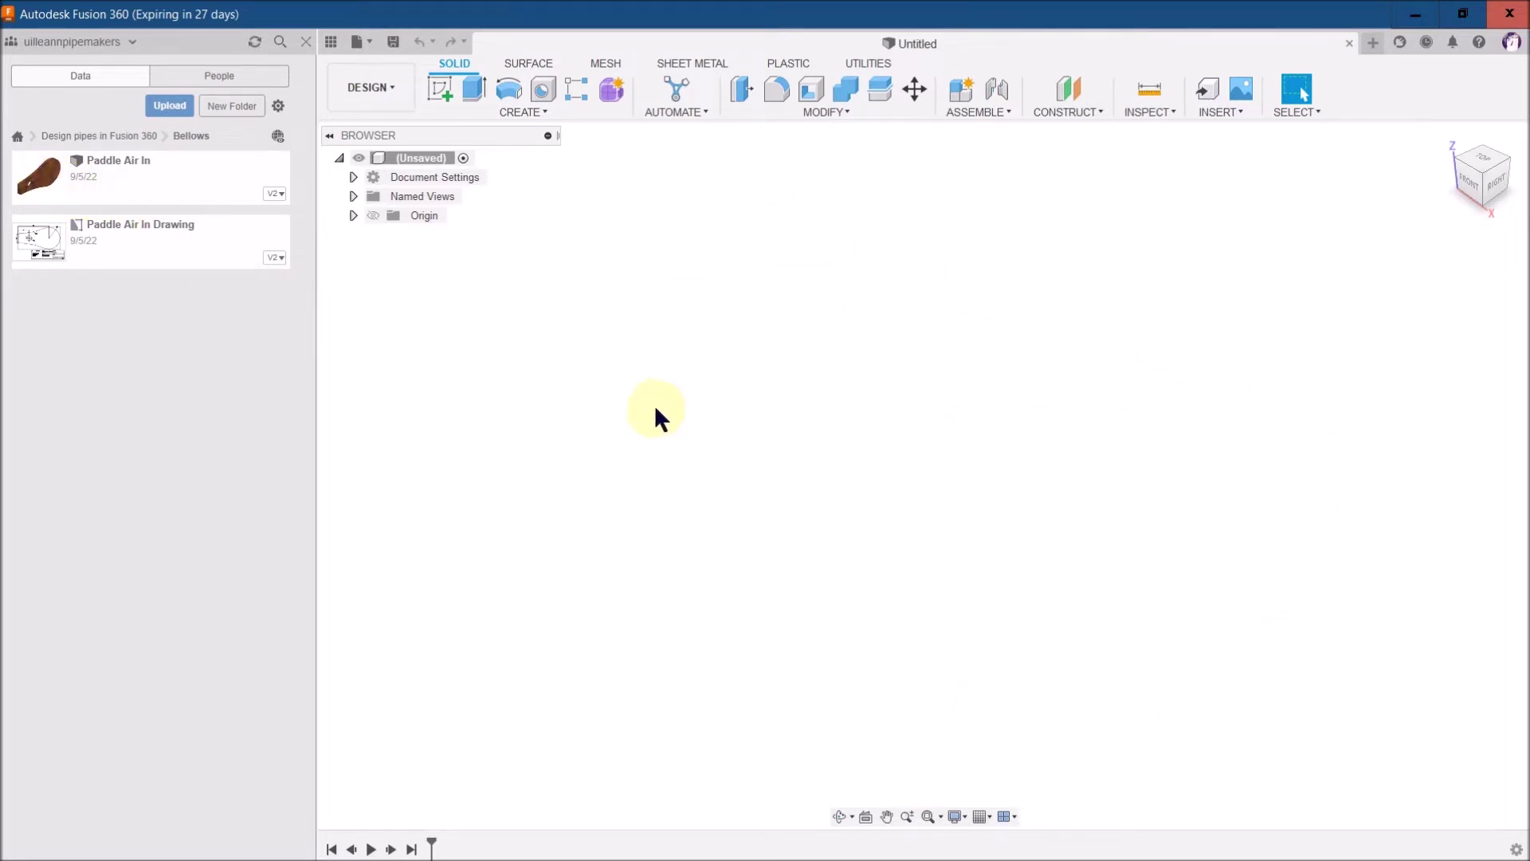
Save the empty design there as 'Paddle Air In'.
{"action": "left_click", "coordinate": [394, 42]}
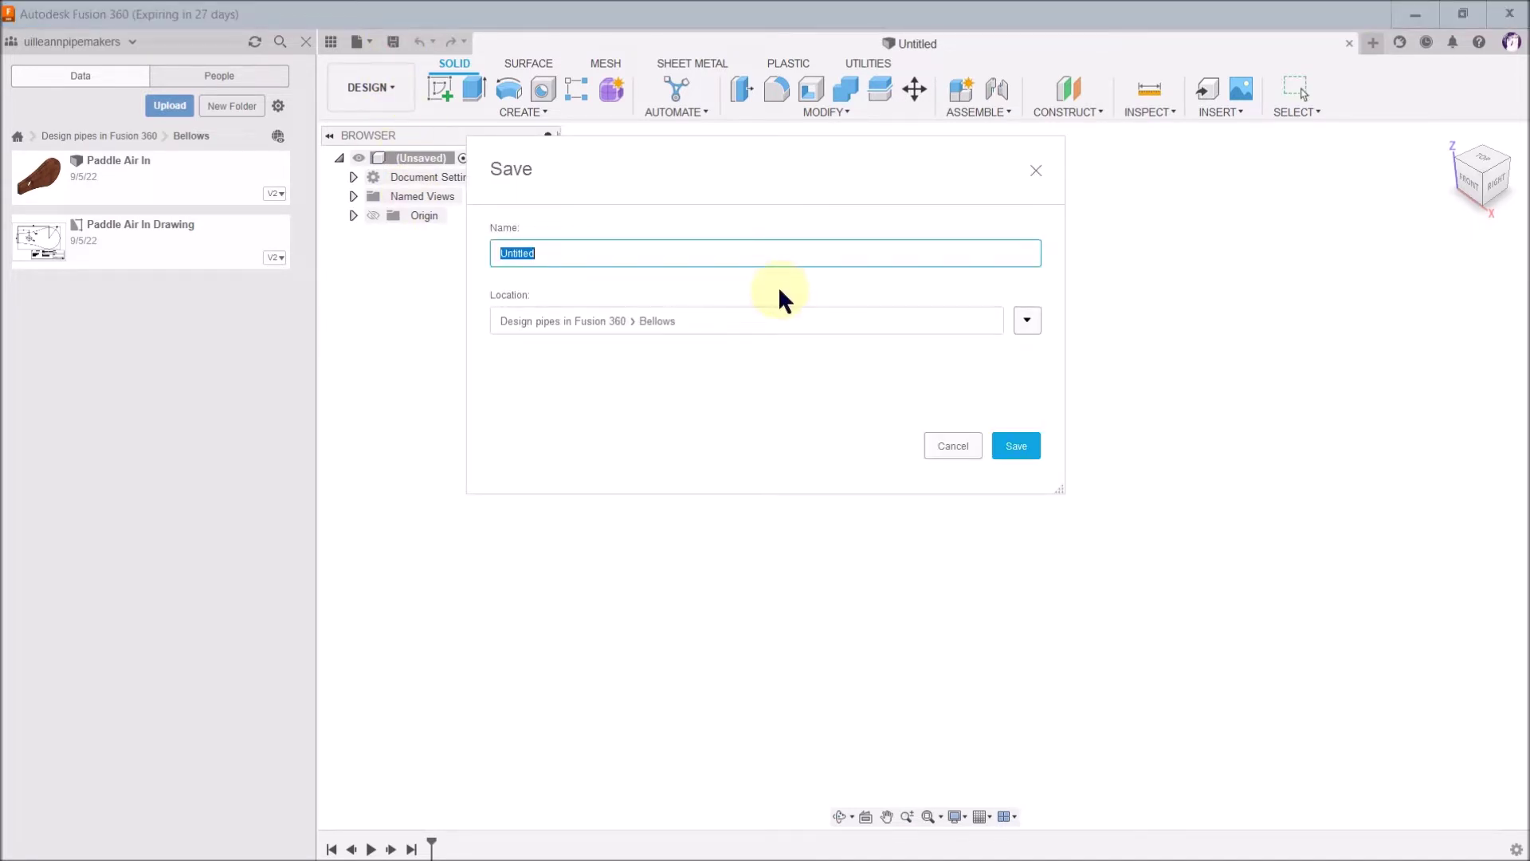
{"action": "type", "text": "Paddle Air In"}
{"action": "left_click", "coordinate": [1017, 447]}
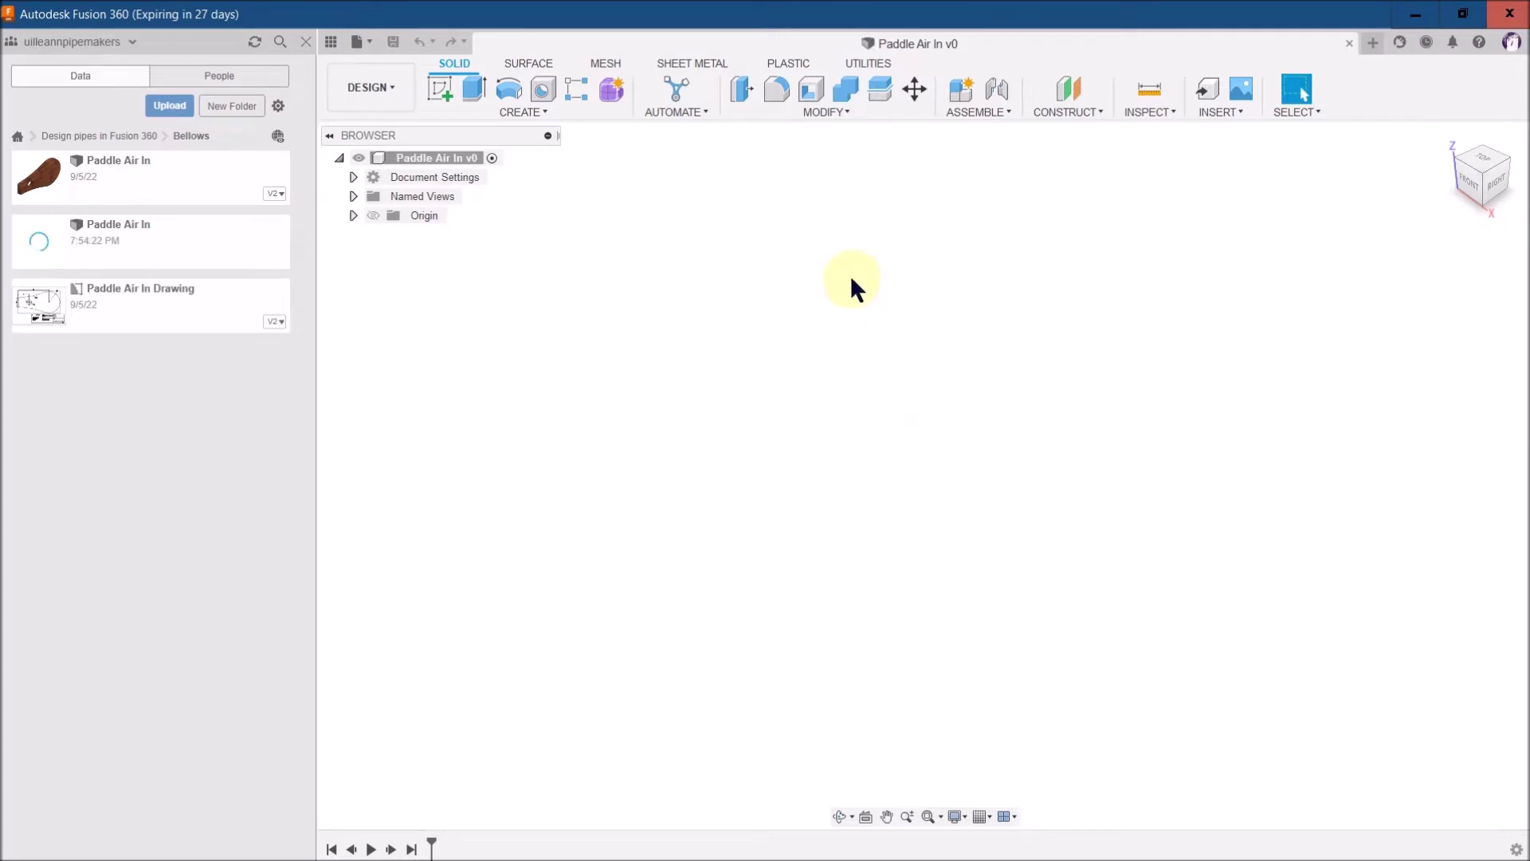
Hide the Data Panel, select the root component, and start a new sketch.
{"action": "left_click", "coordinate": [331, 42]}
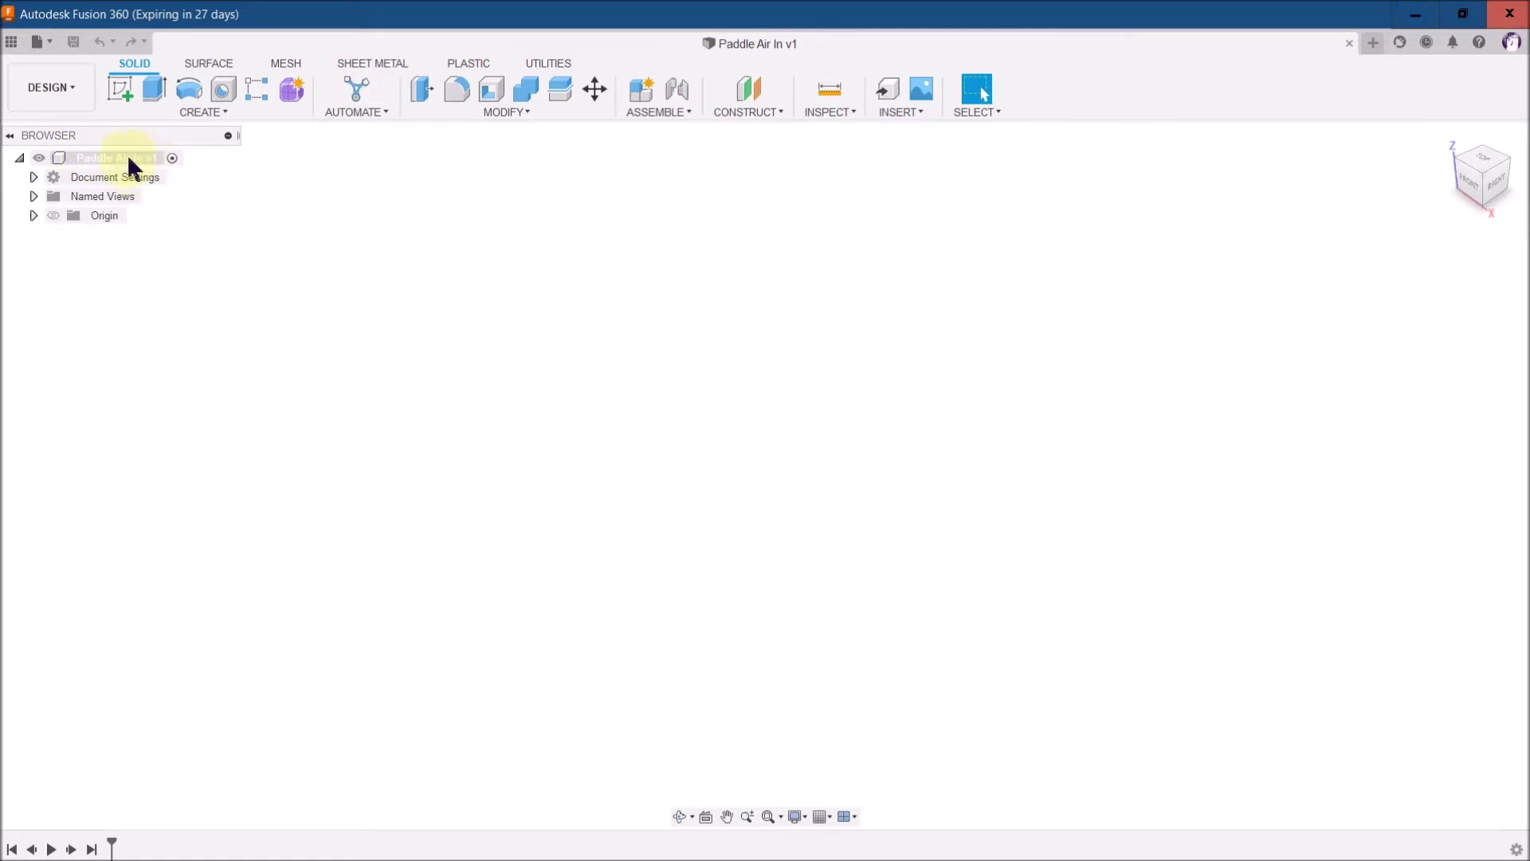
{"action": "left_click", "coordinate": [126, 155]}
{"action": "left_click", "coordinate": [119, 97]}
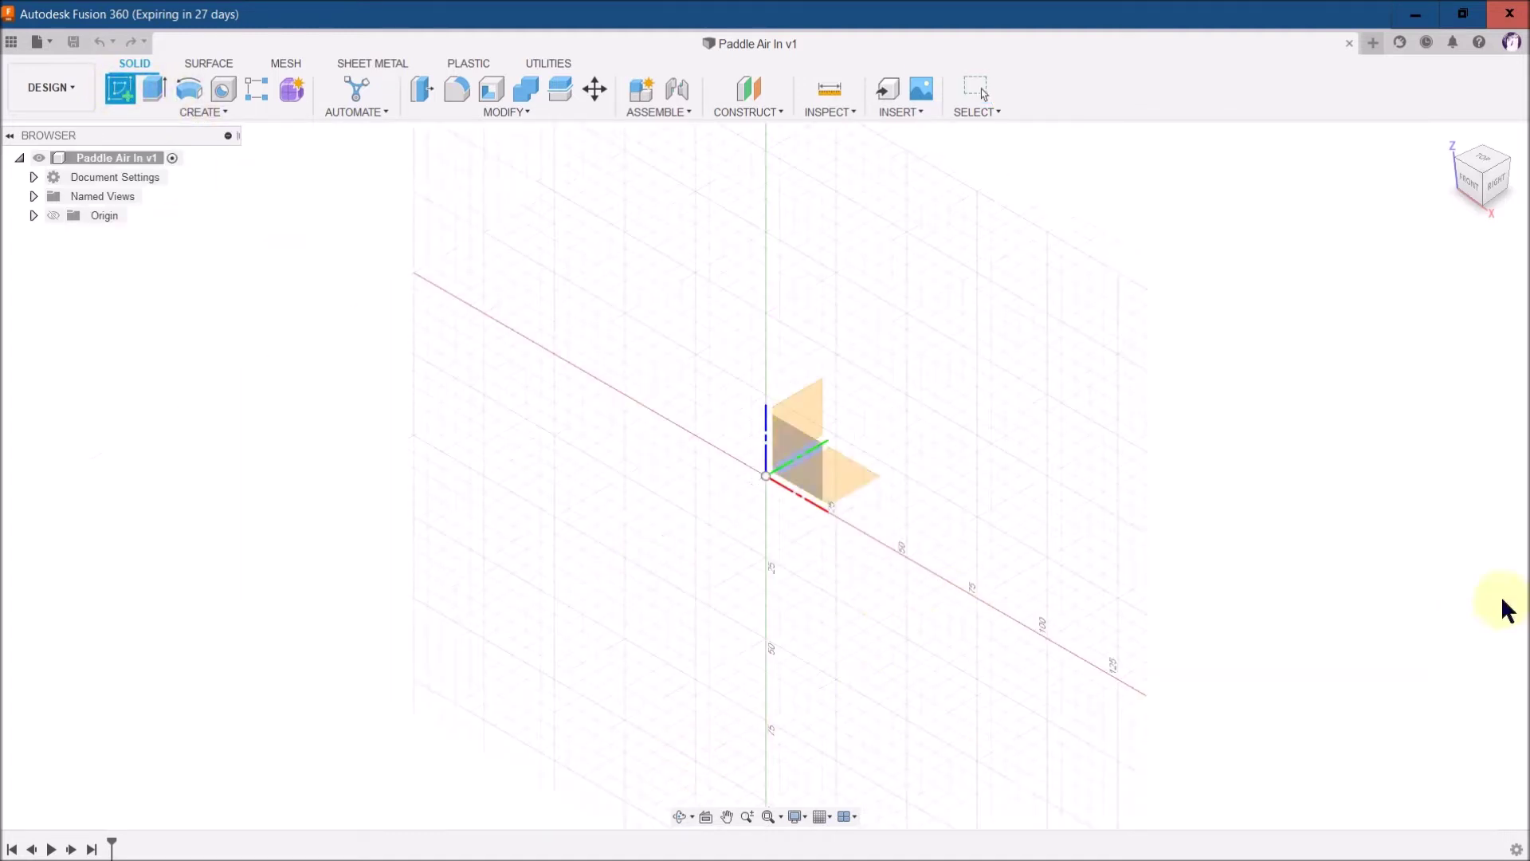
Expand Origin in the Browser and choose the YZ plane for the sketch.
{"action": "left_click", "coordinate": [33, 214]}
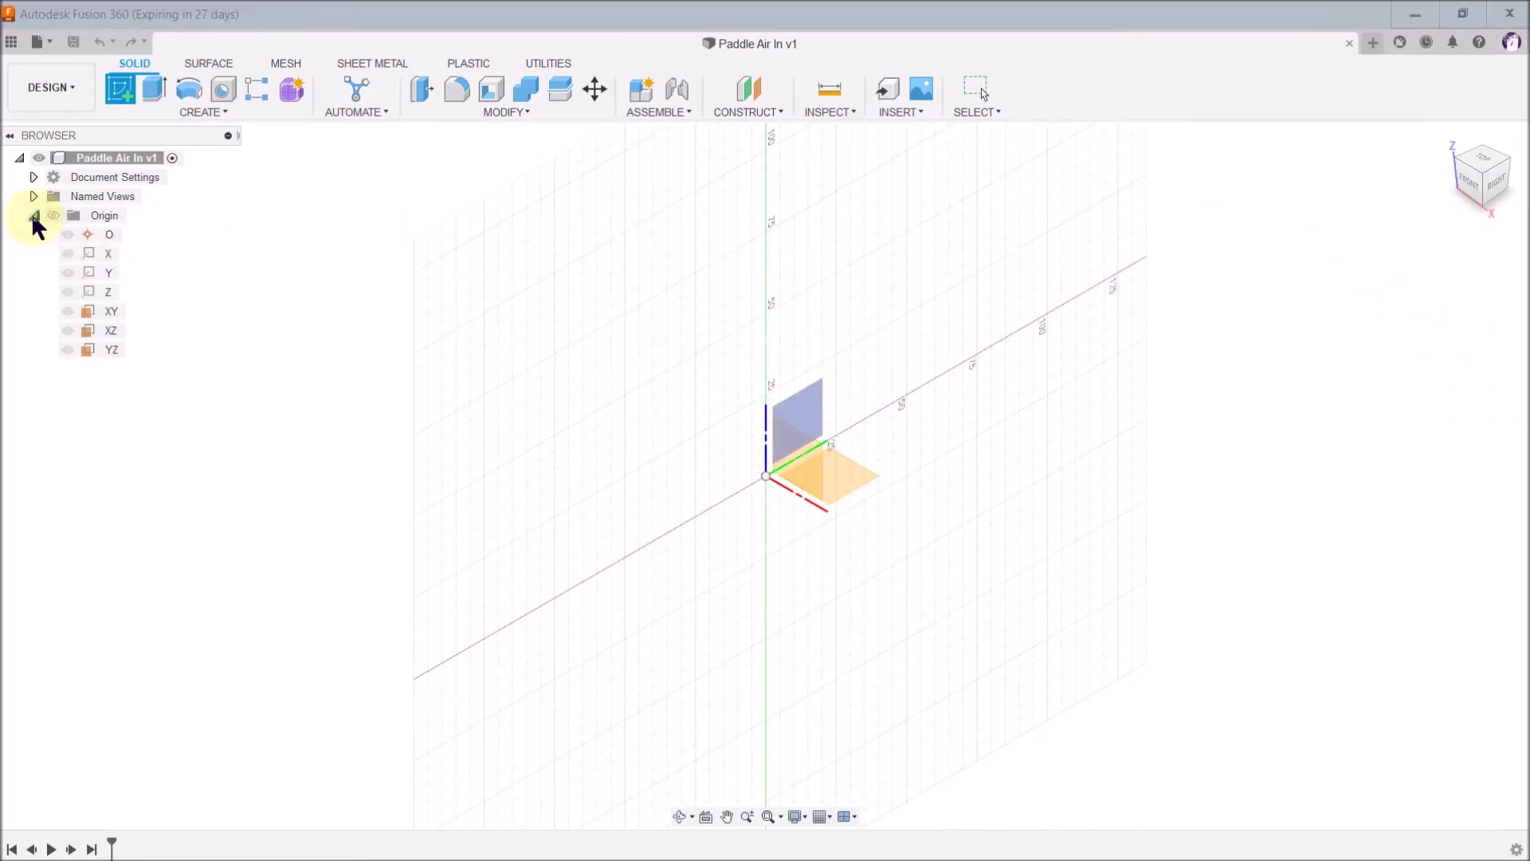
{"action": "left_click", "coordinate": [810, 414]}
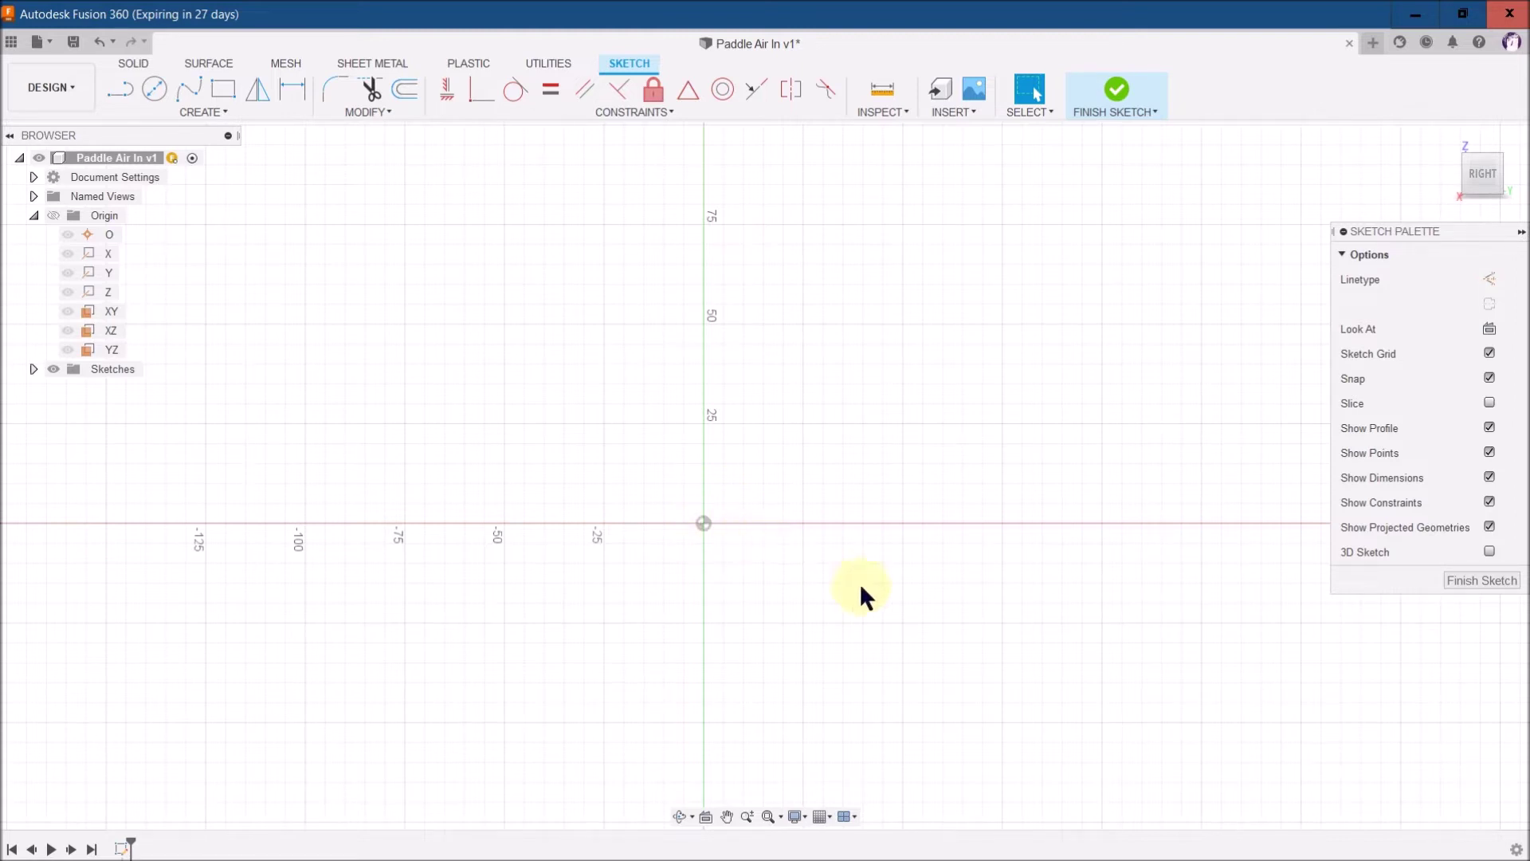
Draw a Ø120 mm center-diameter circle on the sketch origin, then zoom out.
{"action": "left_click", "coordinate": [214, 113]}
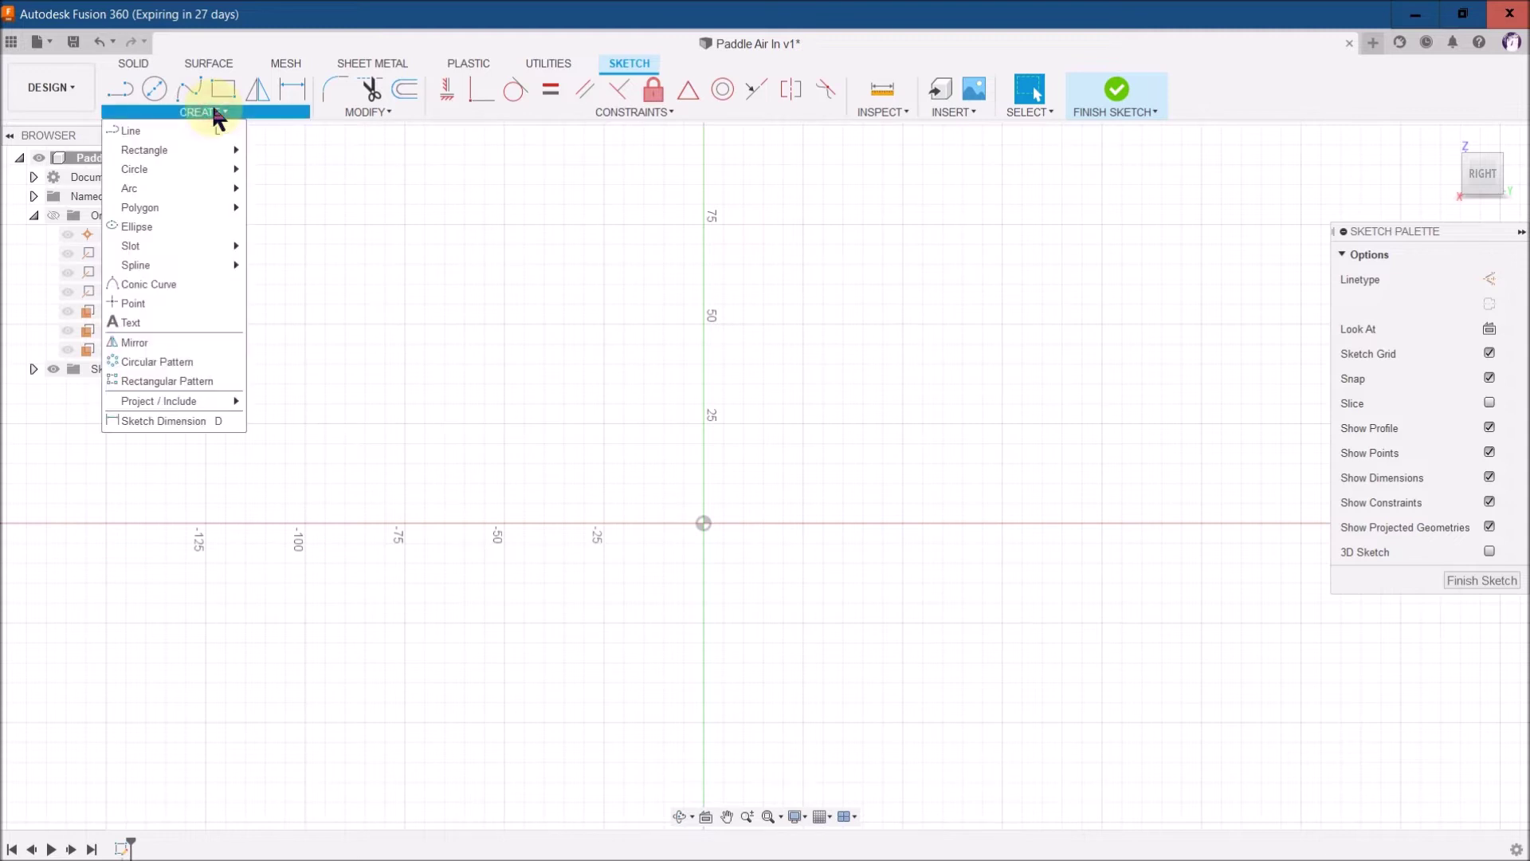
{"action": "mouse_move", "coordinate": [236, 170]}
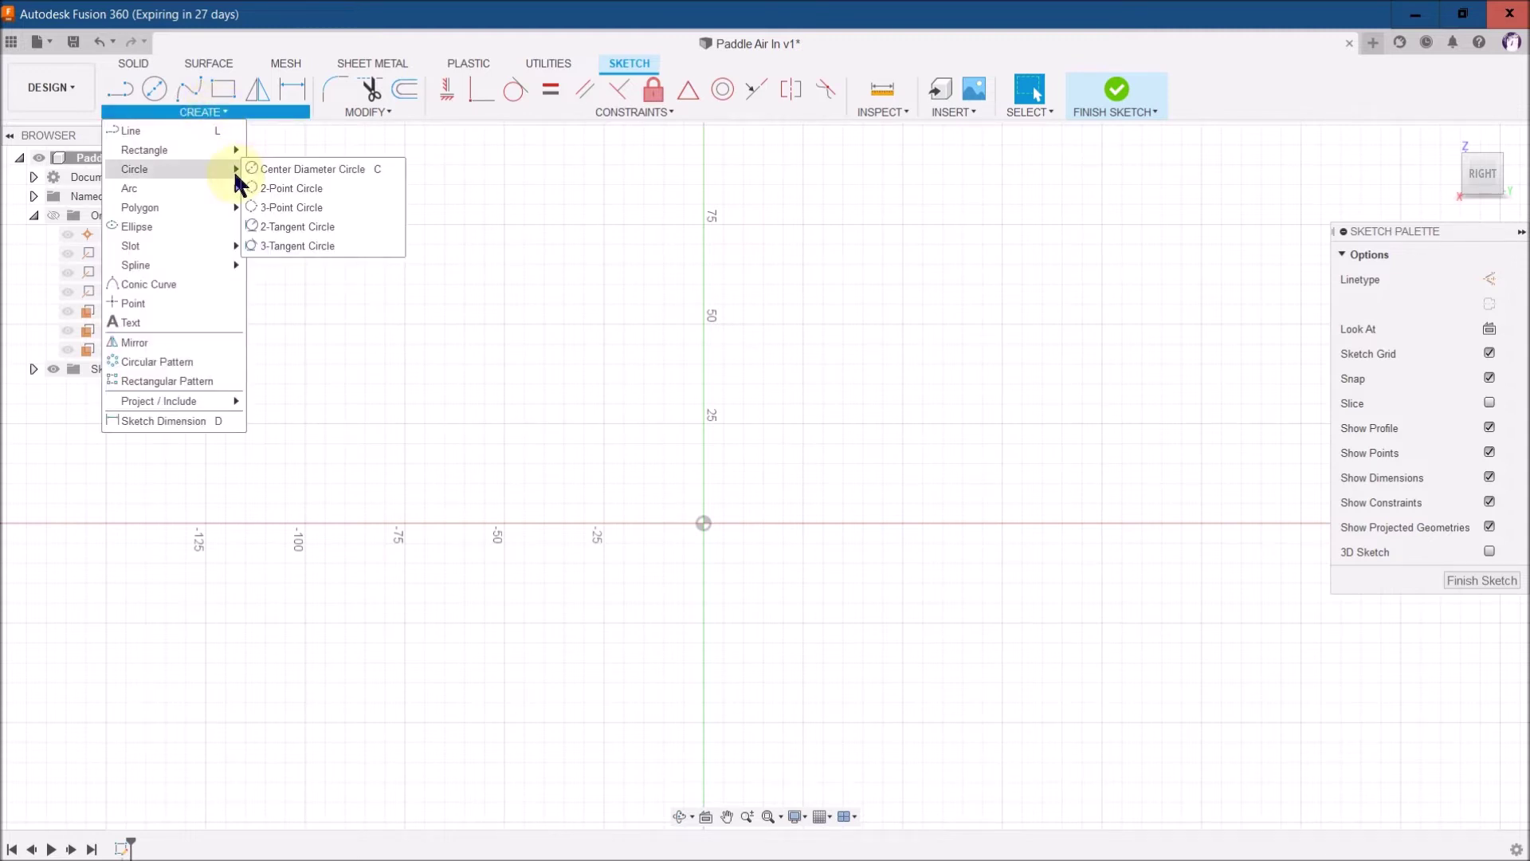
{"action": "left_click", "coordinate": [304, 170]}
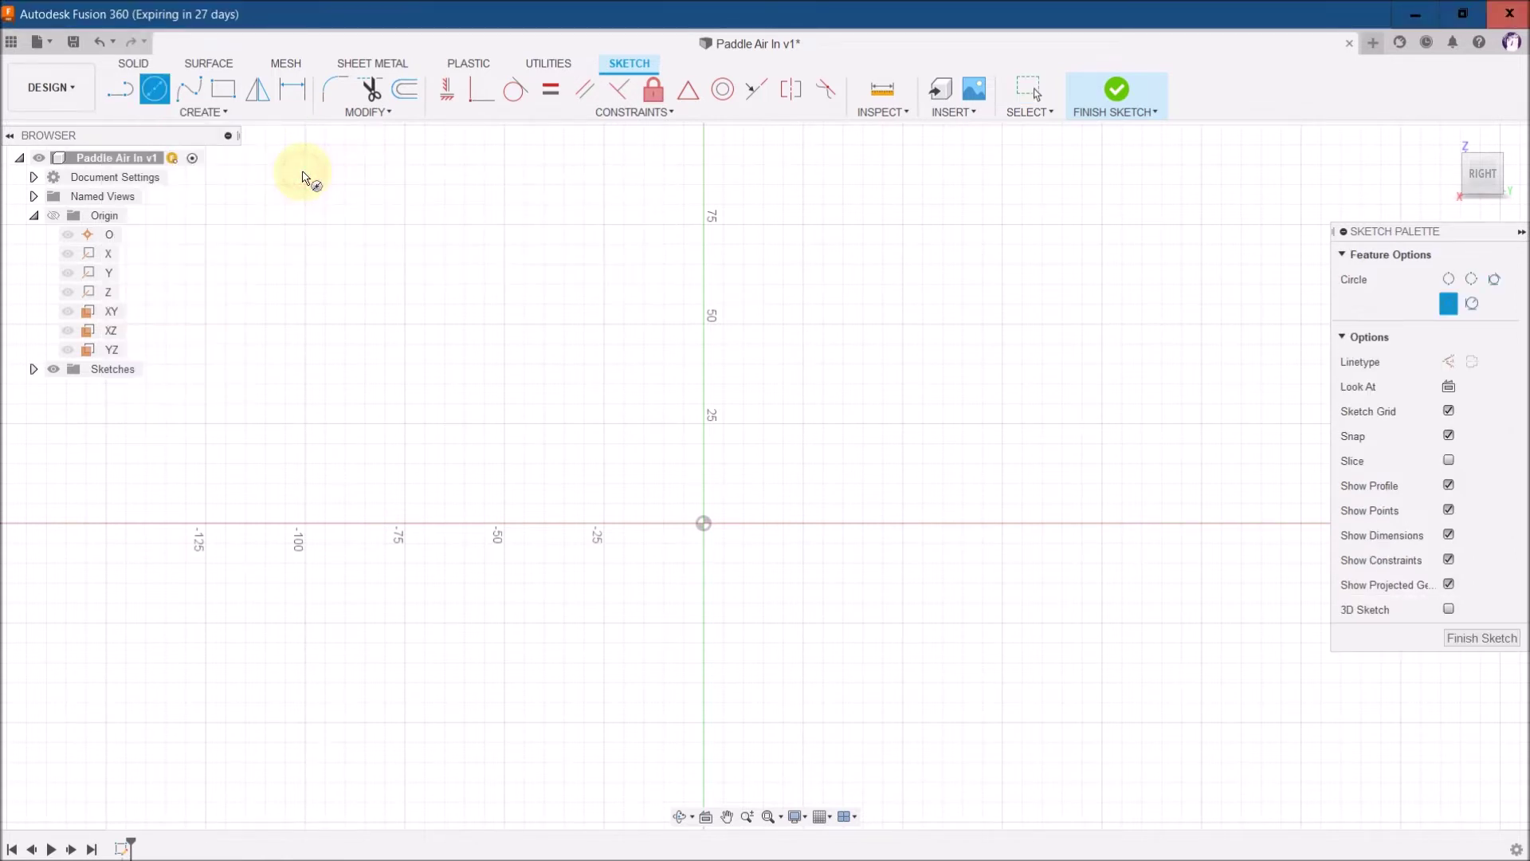
{"action": "left_click", "coordinate": [707, 530]}
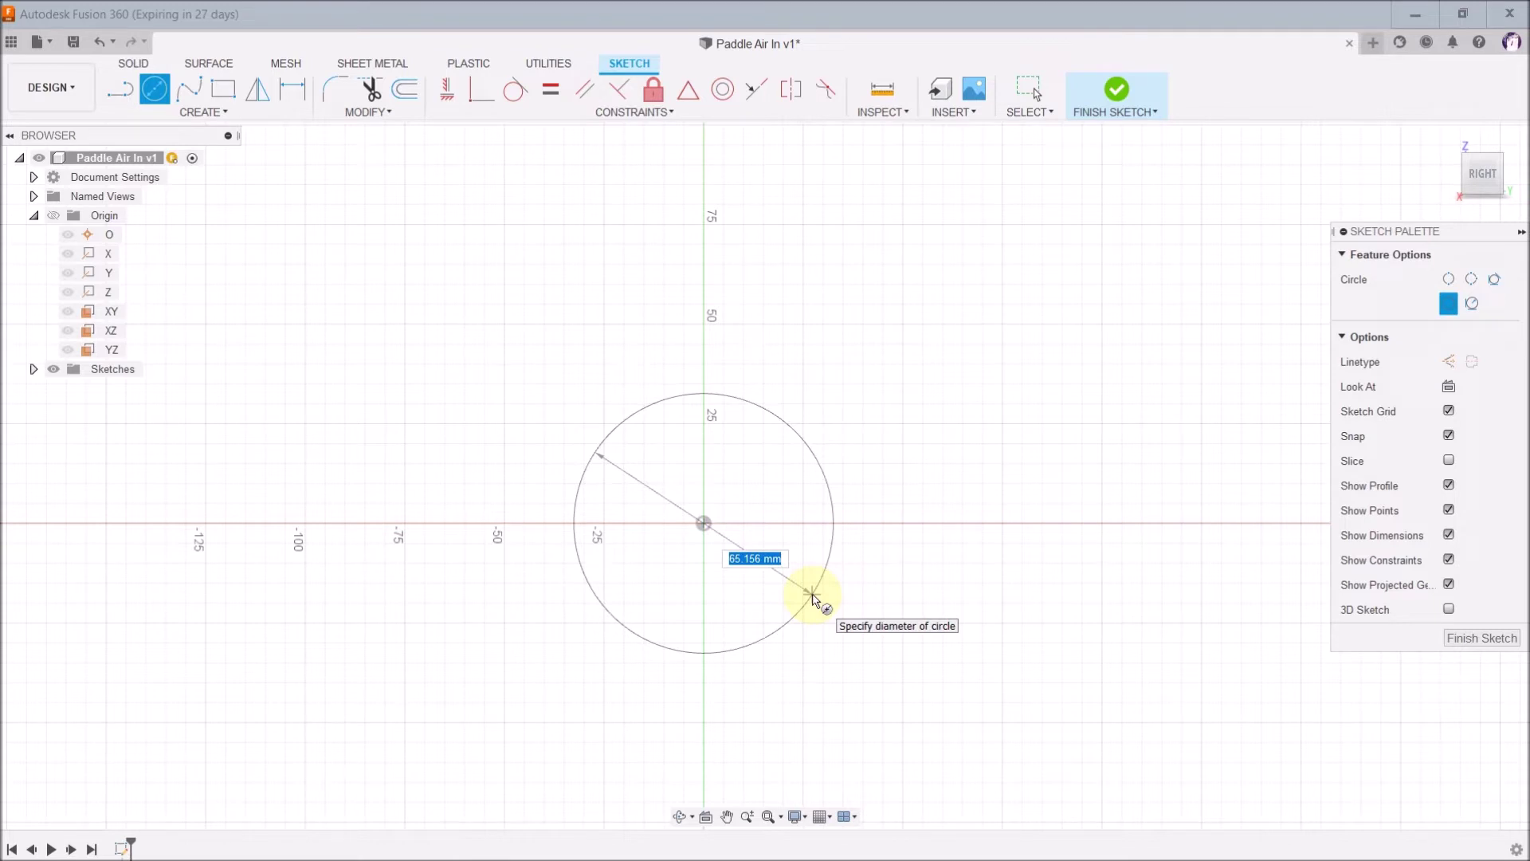
{"action": "type", "text": "120"}
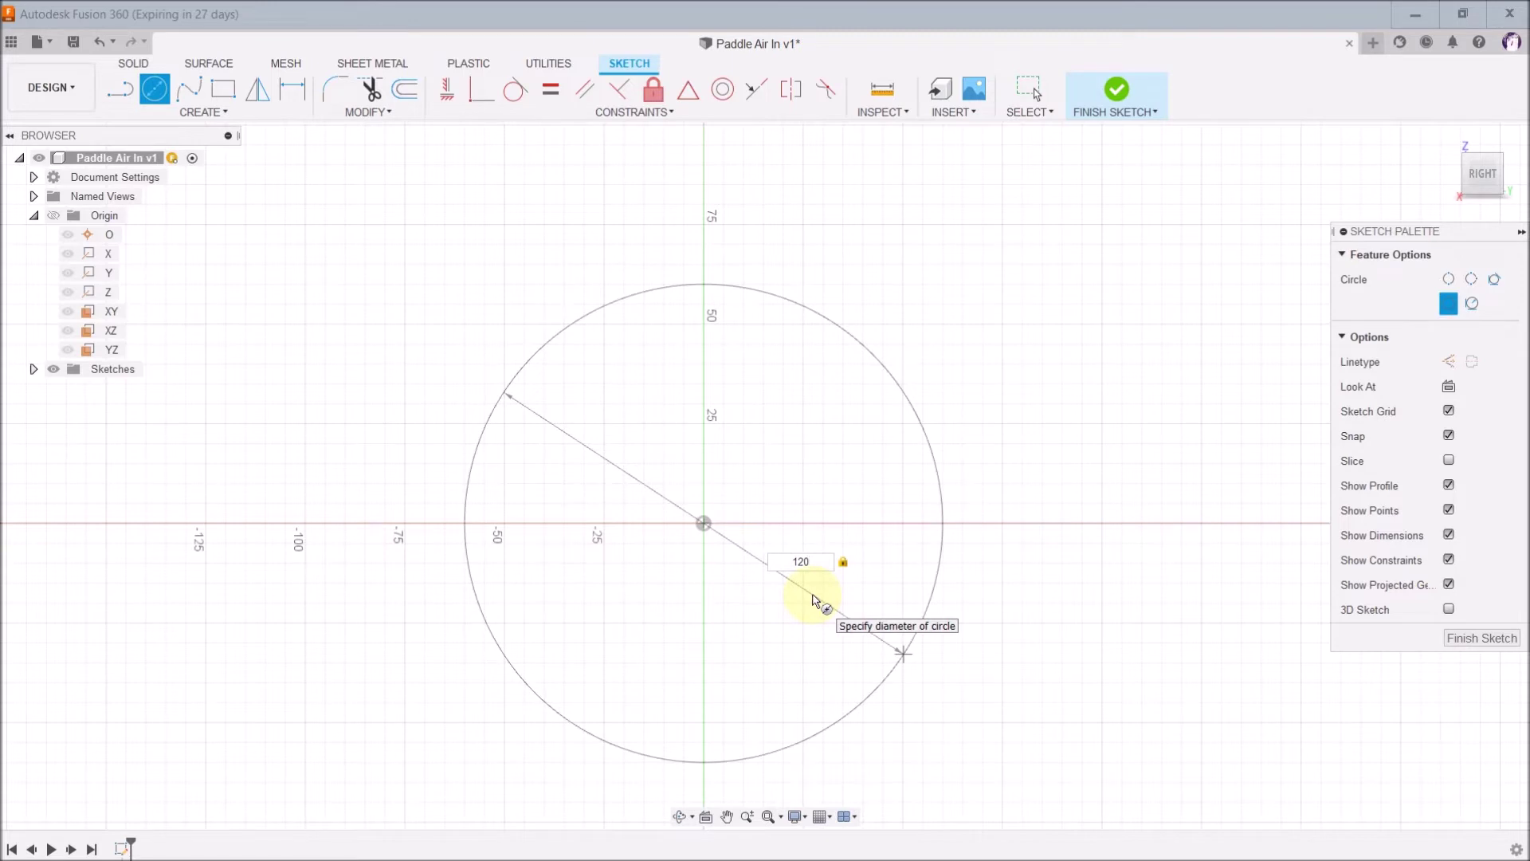
{"action": "key", "text": "Return"}
{"action": "key", "text": "Escape"}
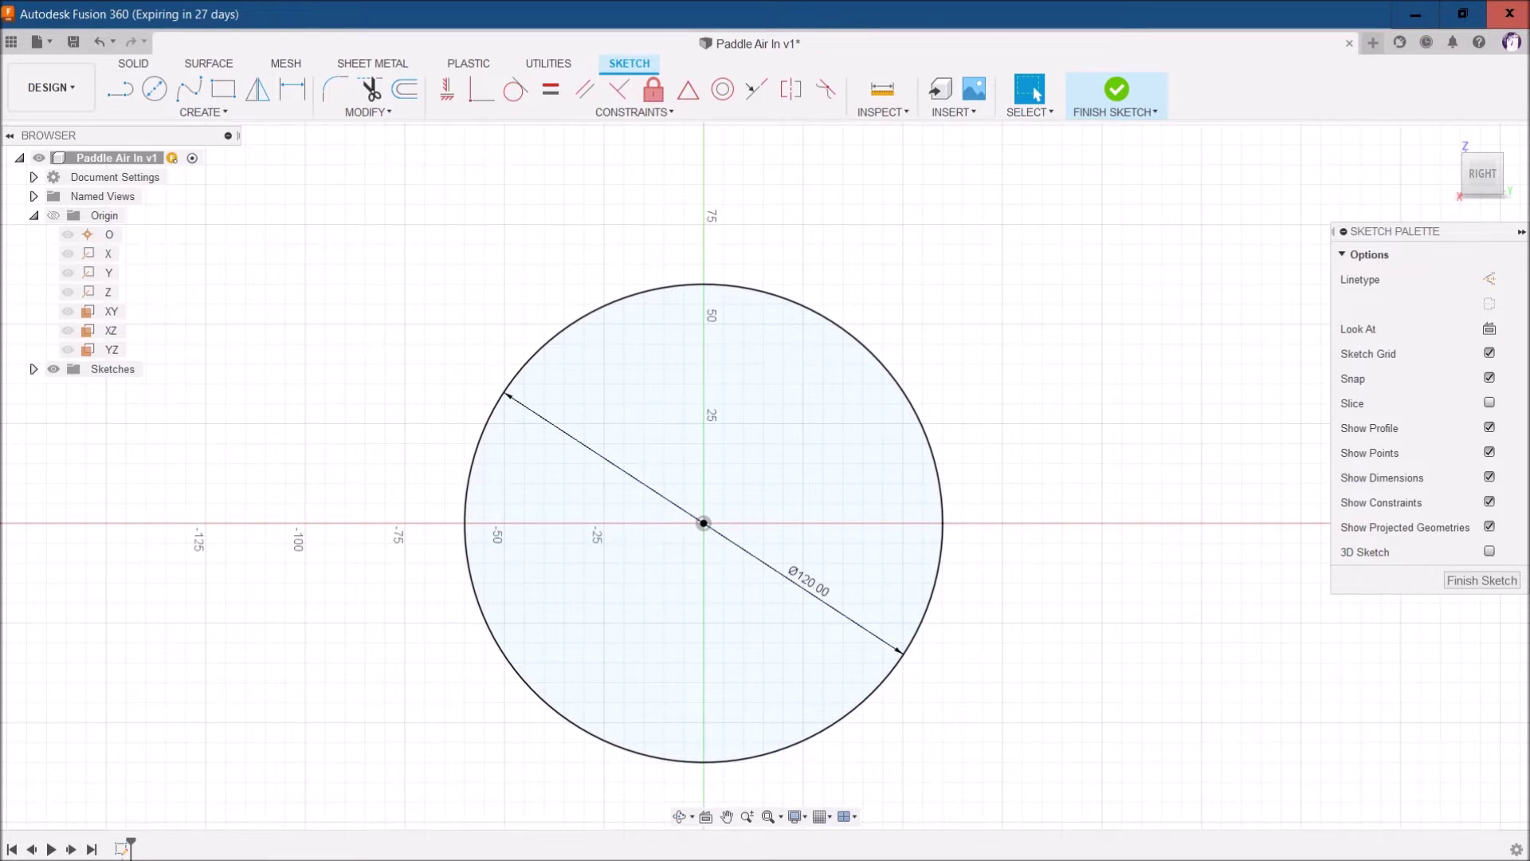
{"action": "scroll", "coordinate": [1187, 496], "scroll_direction": "down", "scroll_amount": 5}
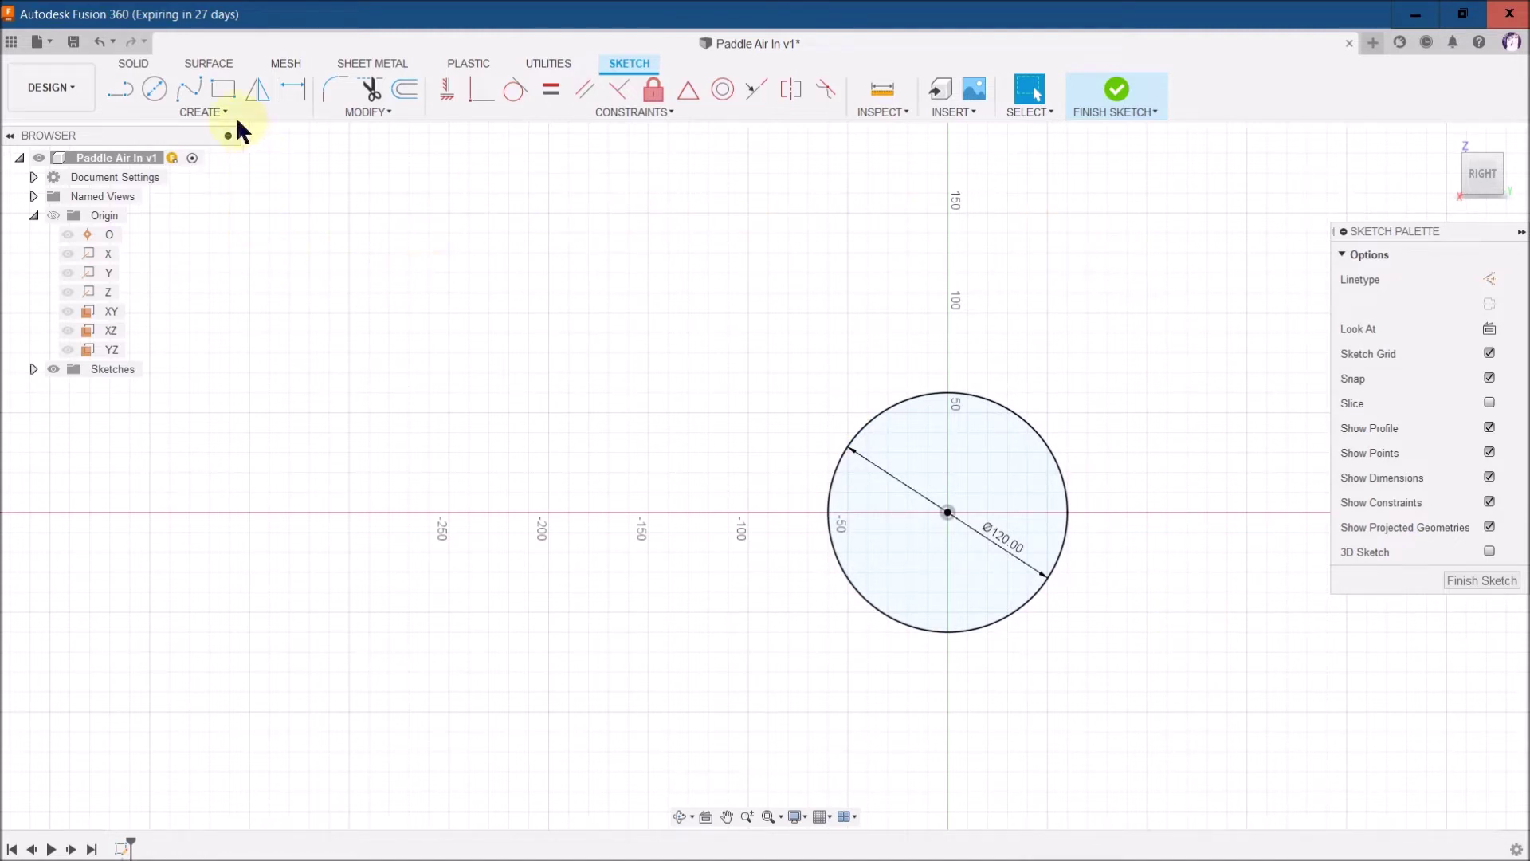
Draw a 50 mm vertical line up and to the left of the circle.
{"action": "left_click", "coordinate": [120, 90]}
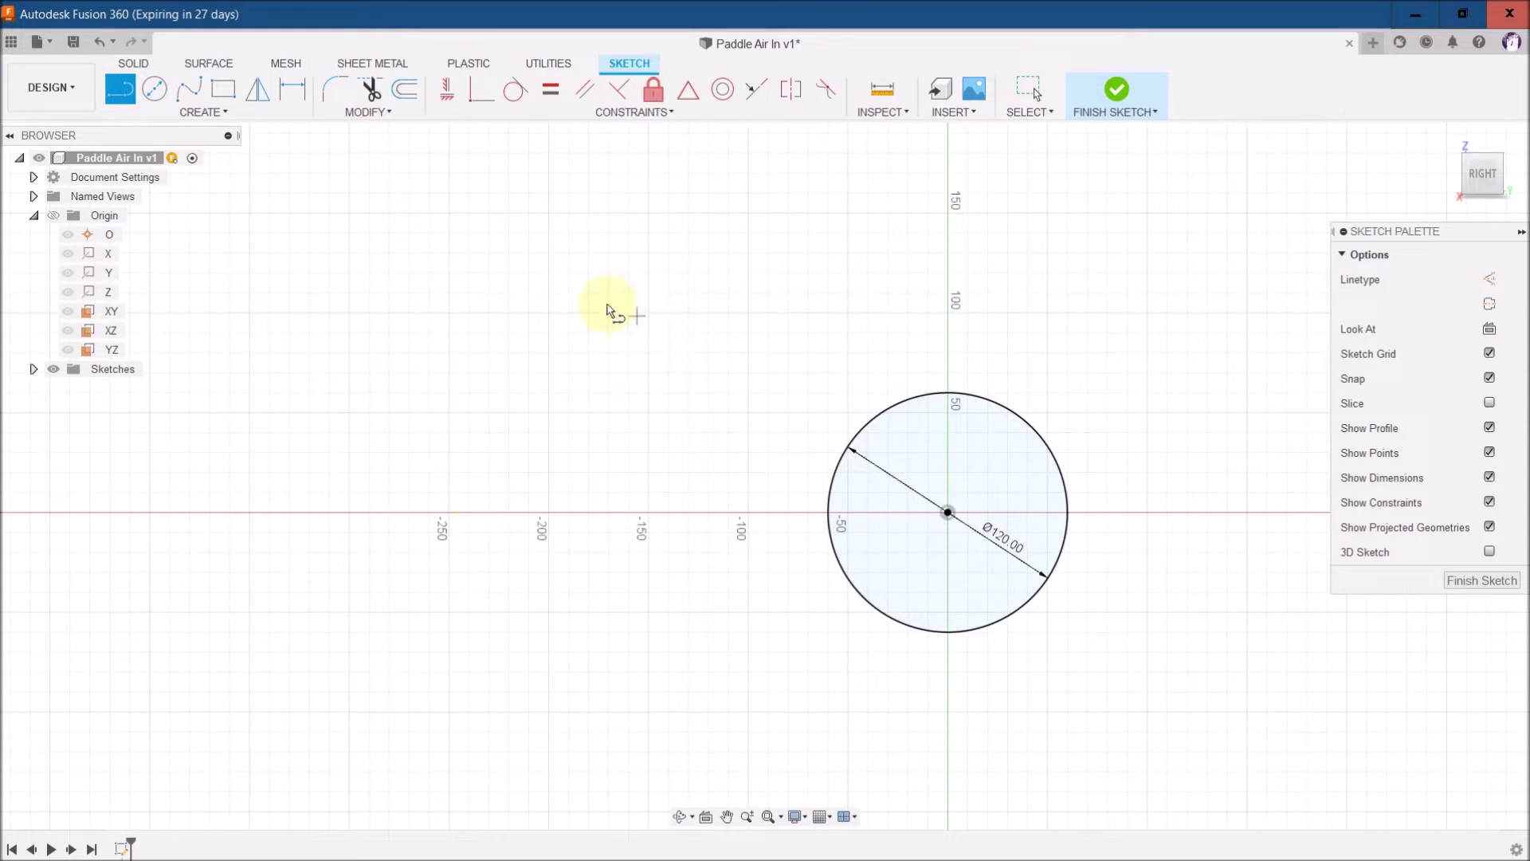
{"action": "left_click", "coordinate": [550, 215]}
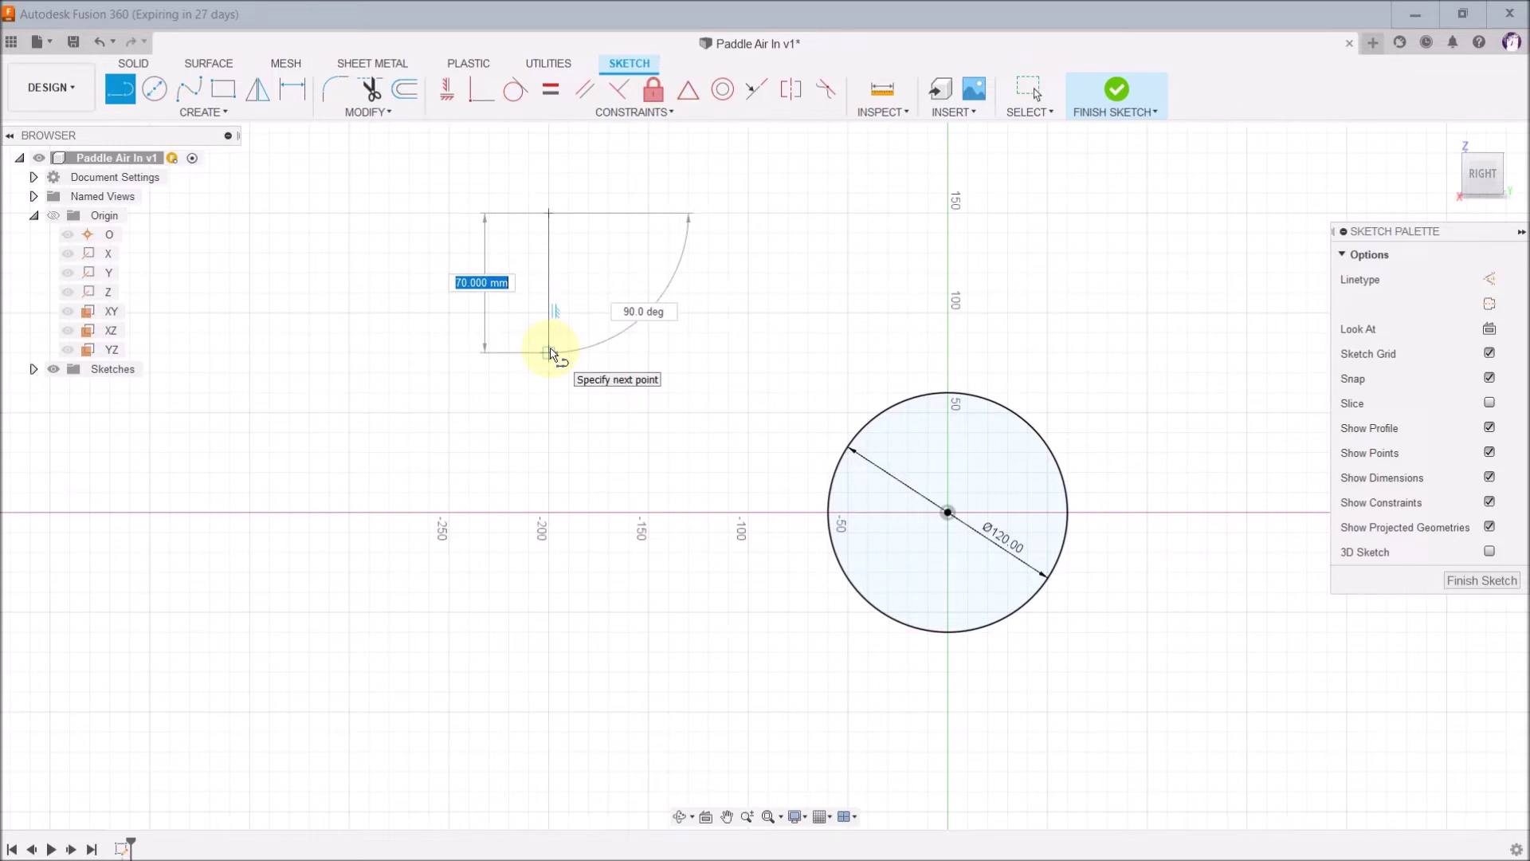
{"action": "type", "text": "50"}
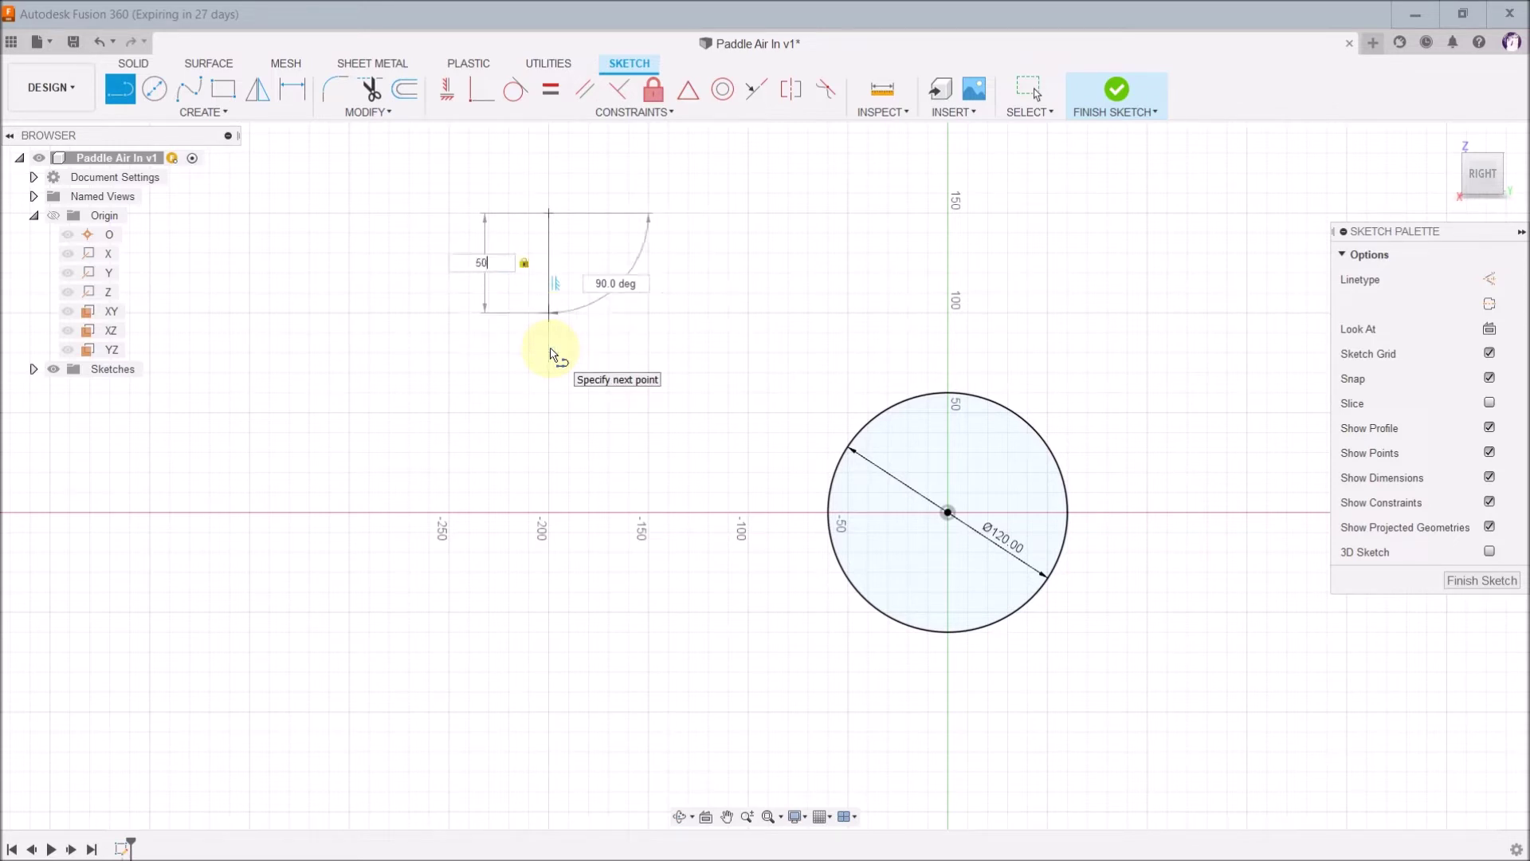
{"action": "key", "text": "Escape"}
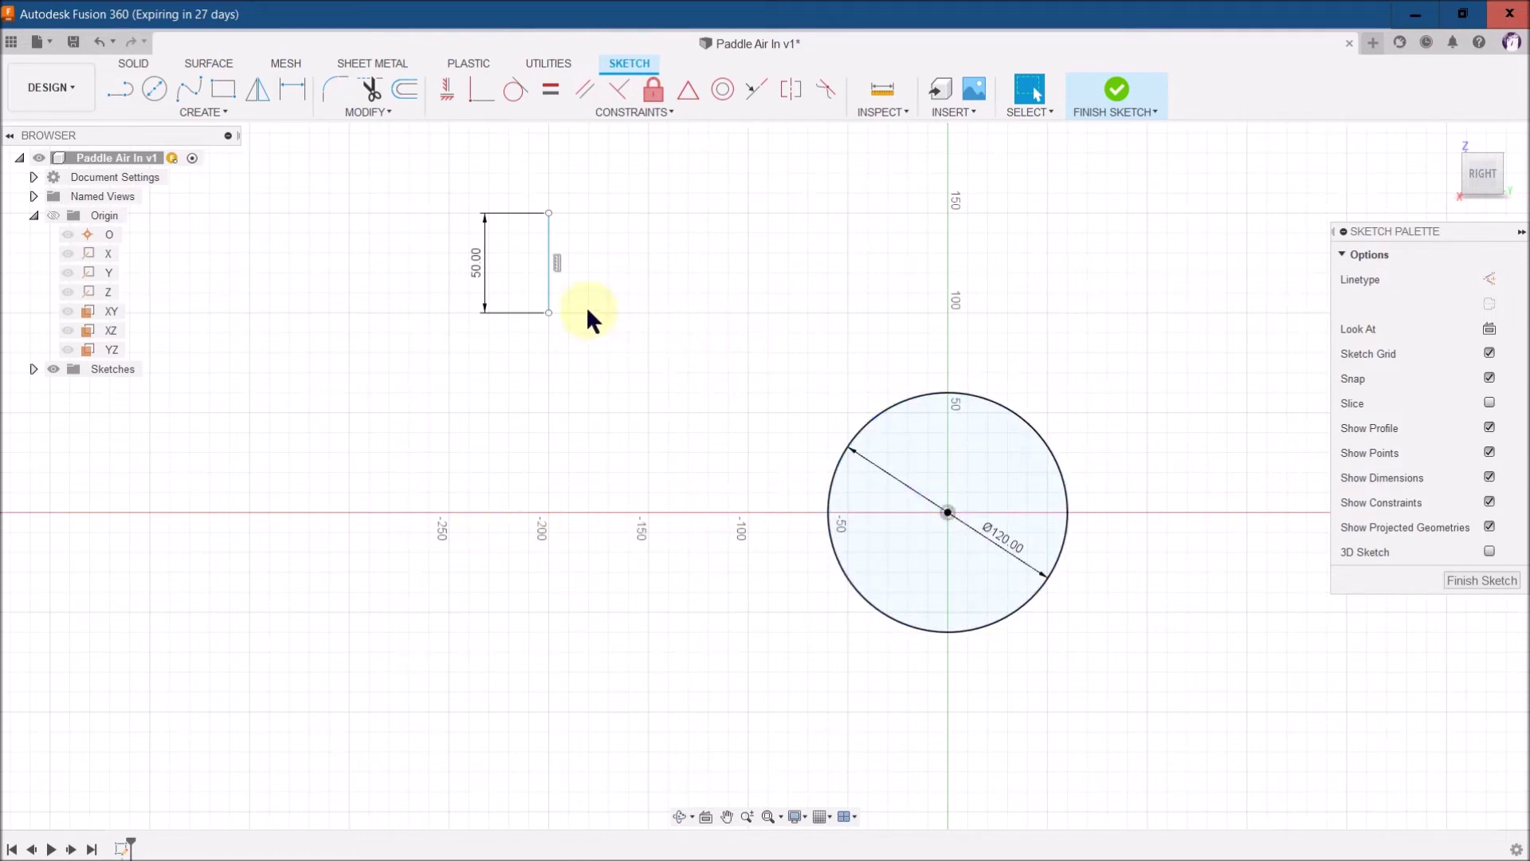
{"action": "left_click", "coordinate": [555, 279]}
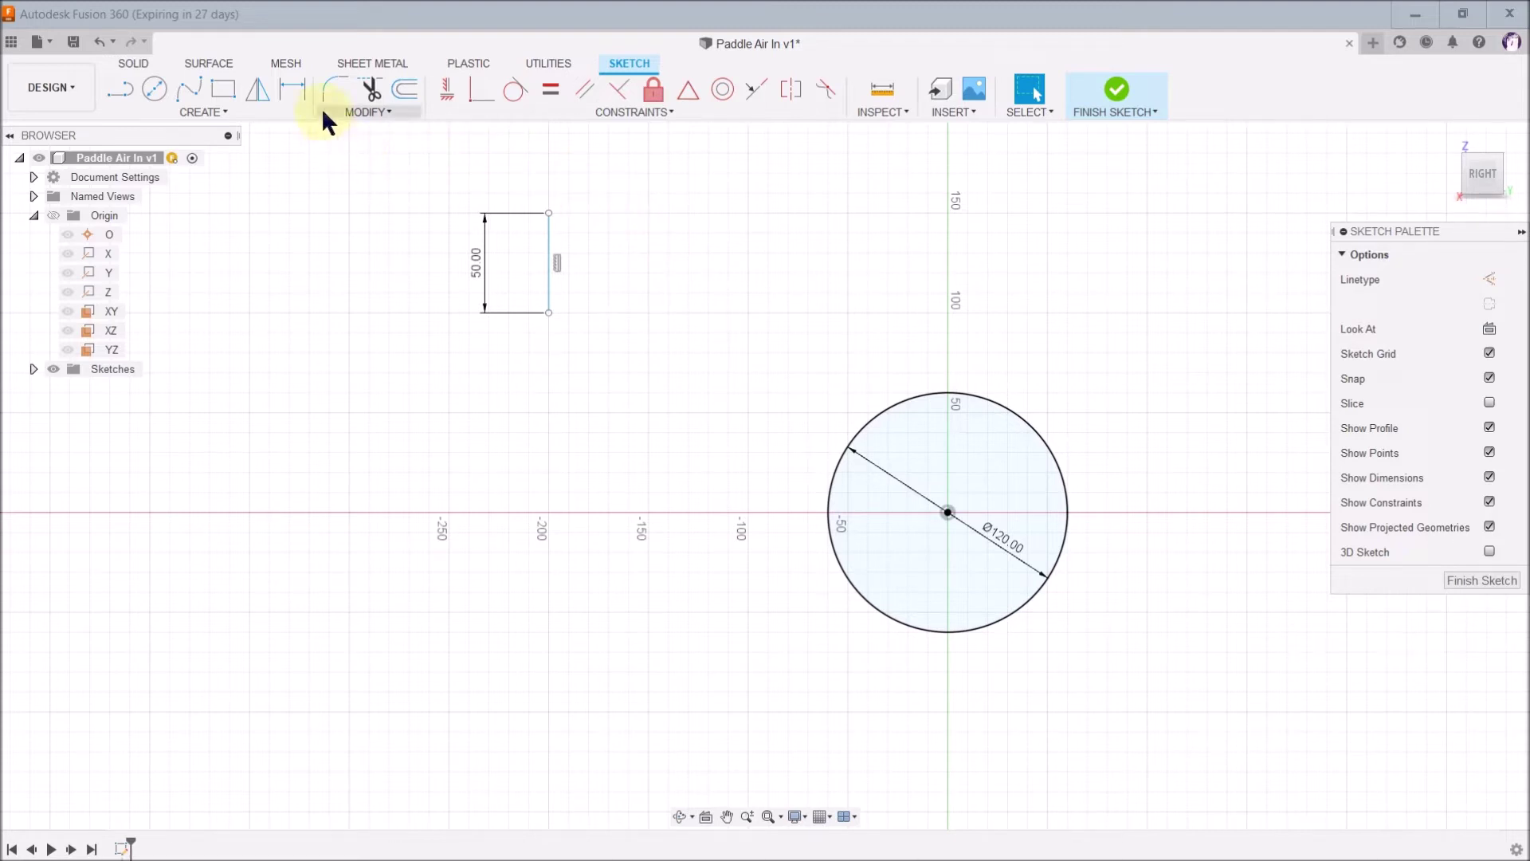
{"action": "left_click", "coordinate": [295, 92]}
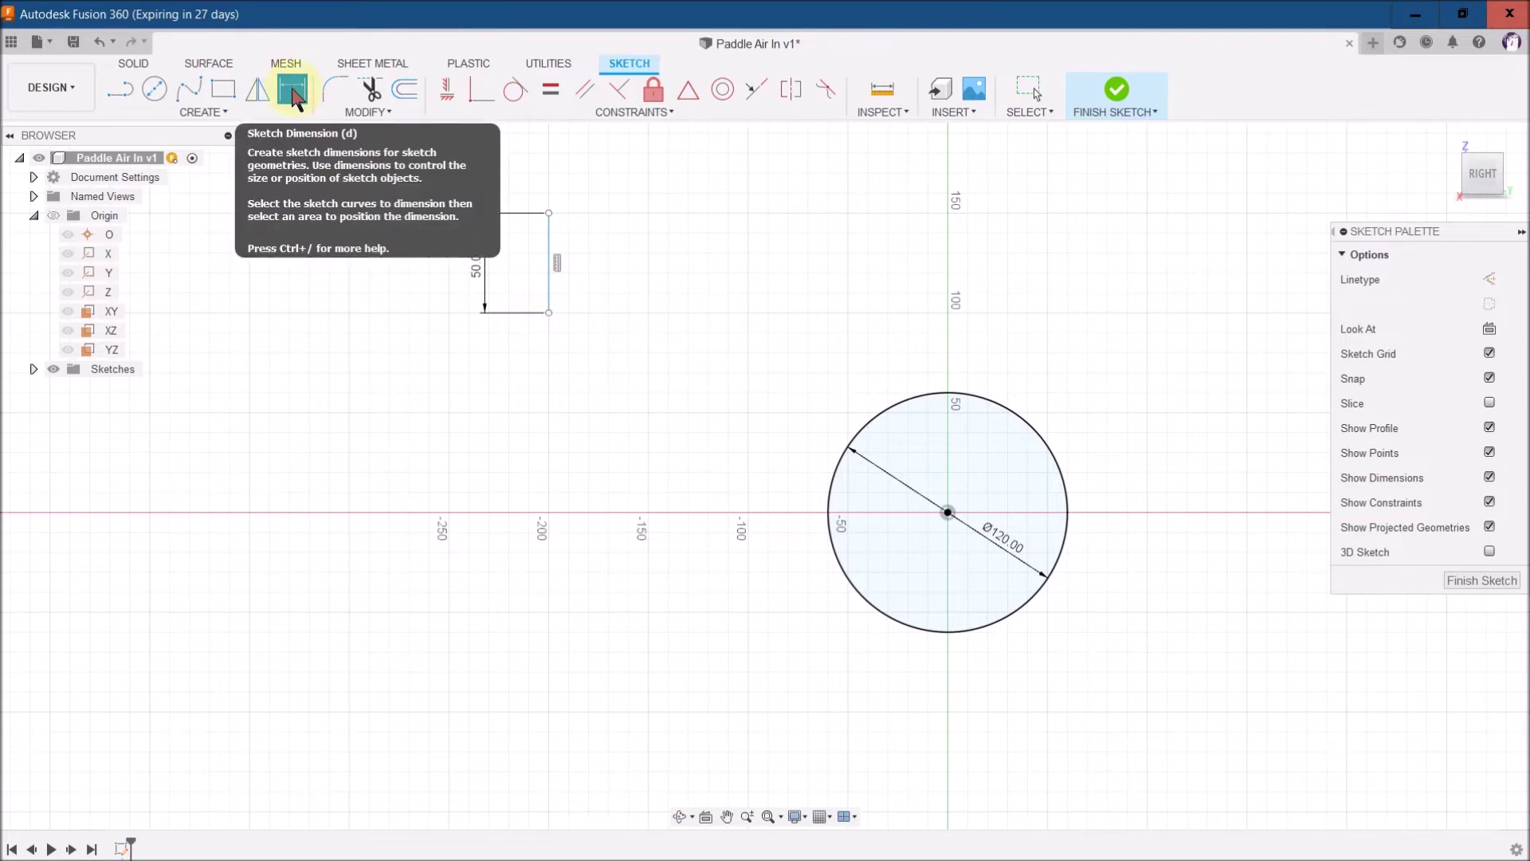
Dimension the 50 mm line 170 mm horizontally from the circle's centre.
{"action": "left_click", "coordinate": [550, 271]}
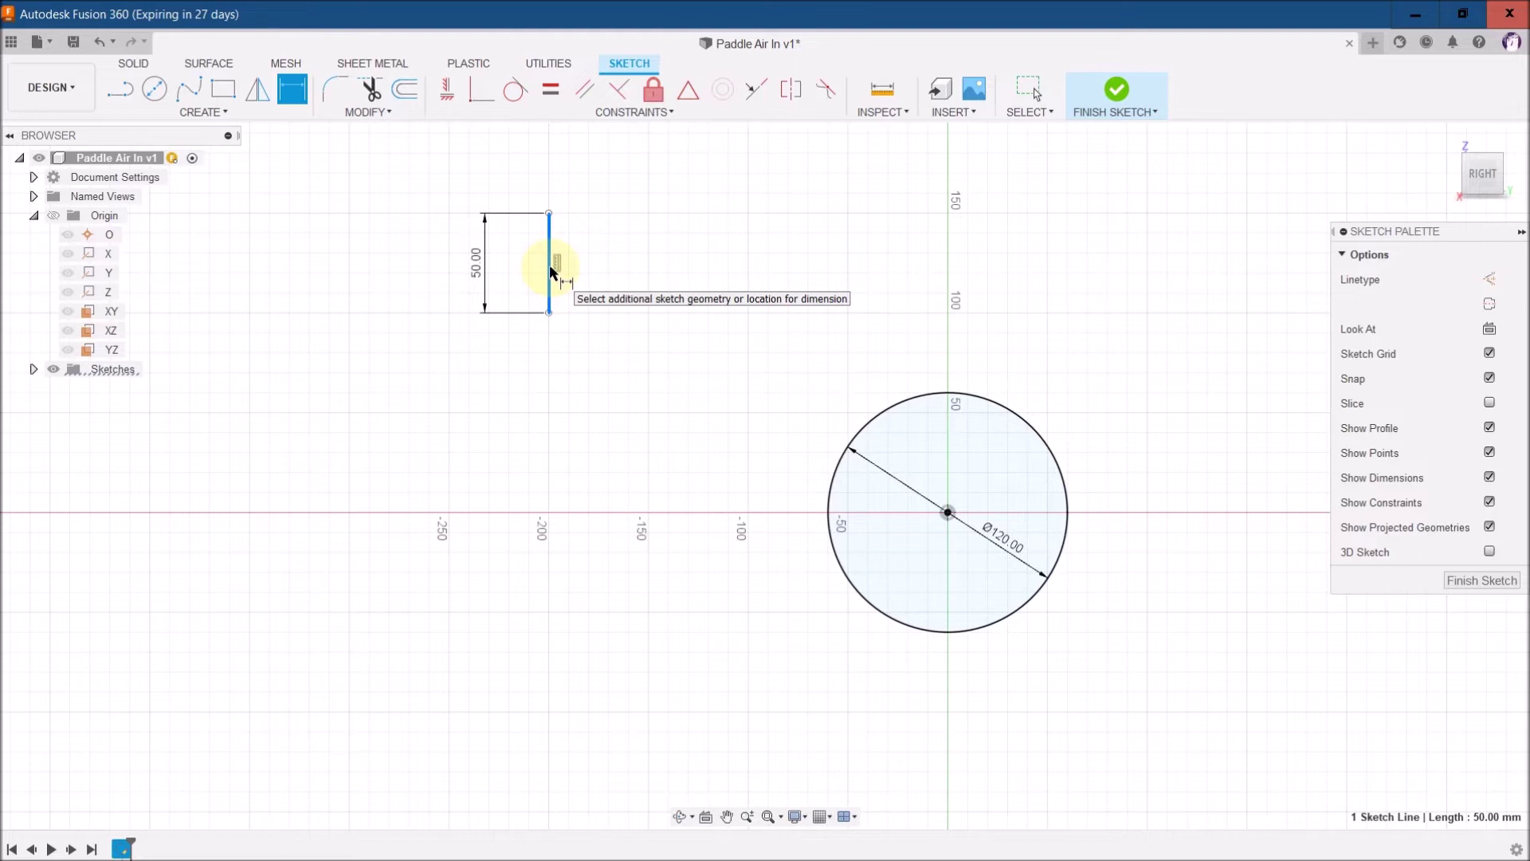
{"action": "left_click", "coordinate": [948, 513]}
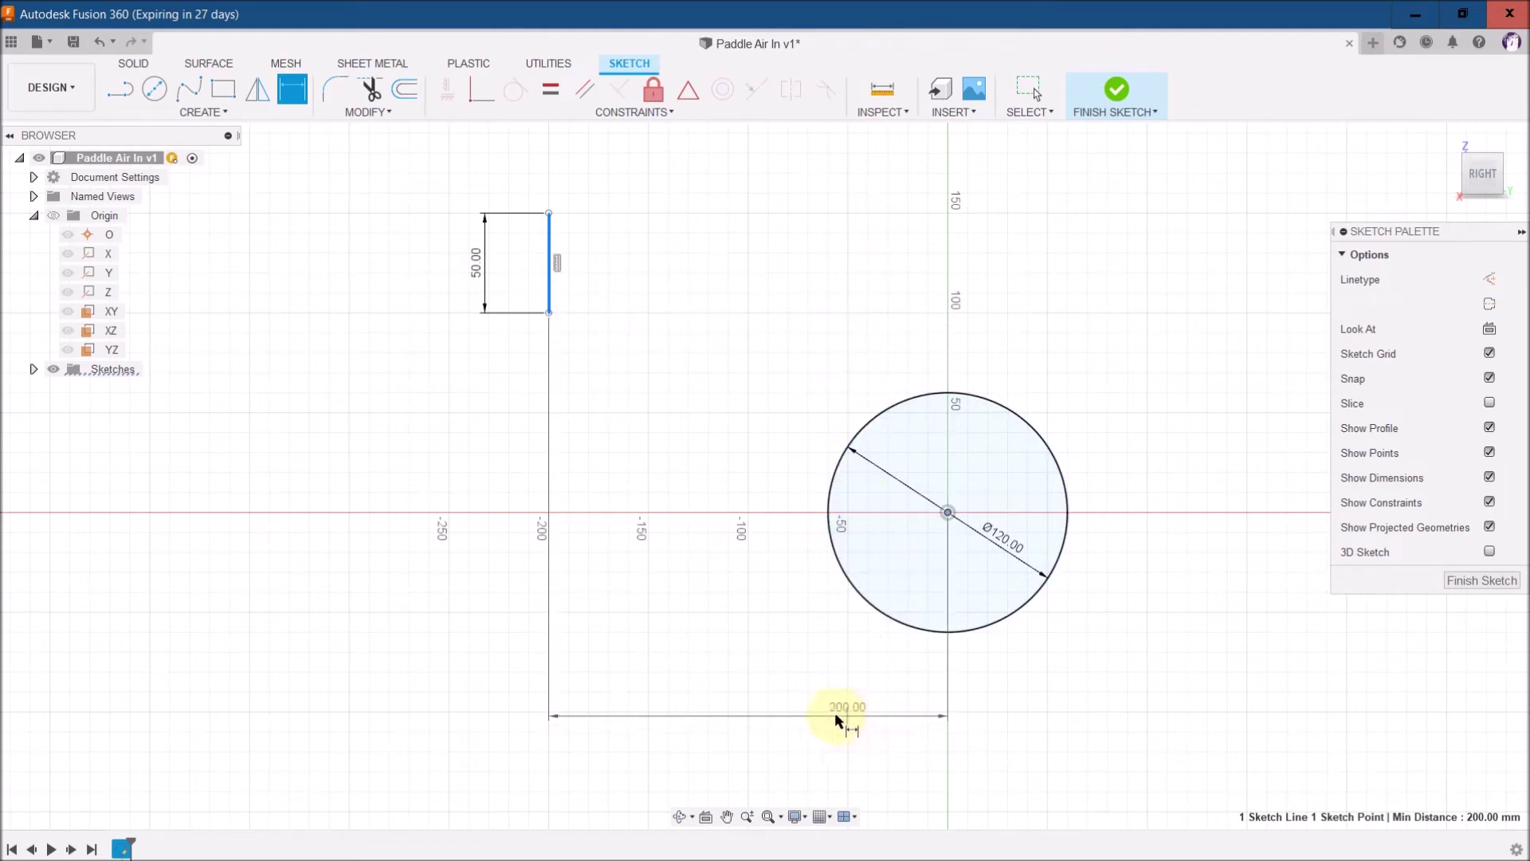
{"action": "left_click", "coordinate": [823, 711]}
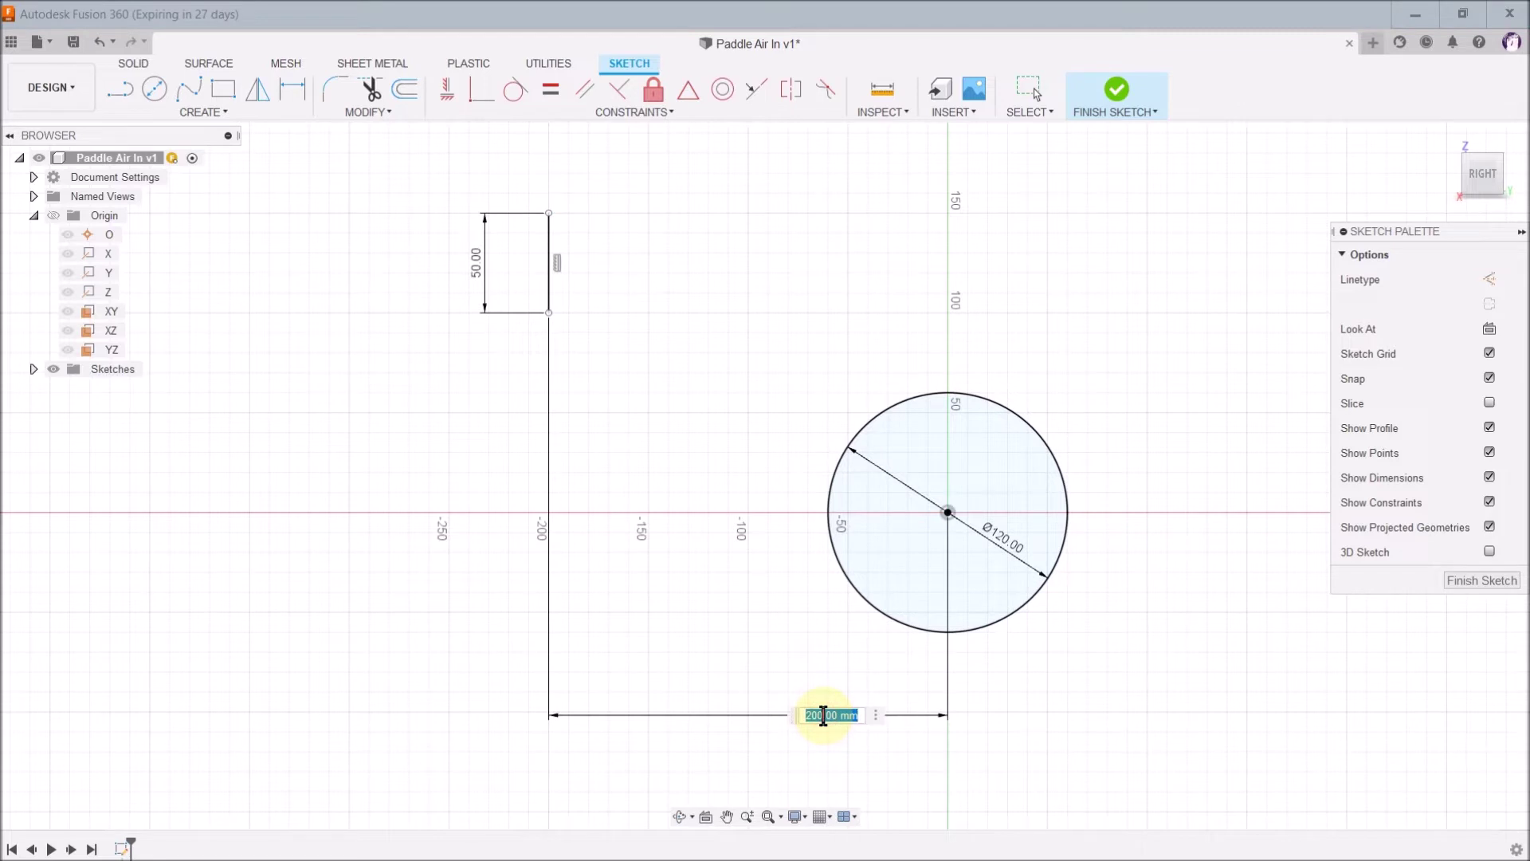
{"action": "type", "text": "170"}
{"action": "key", "text": "Return"}
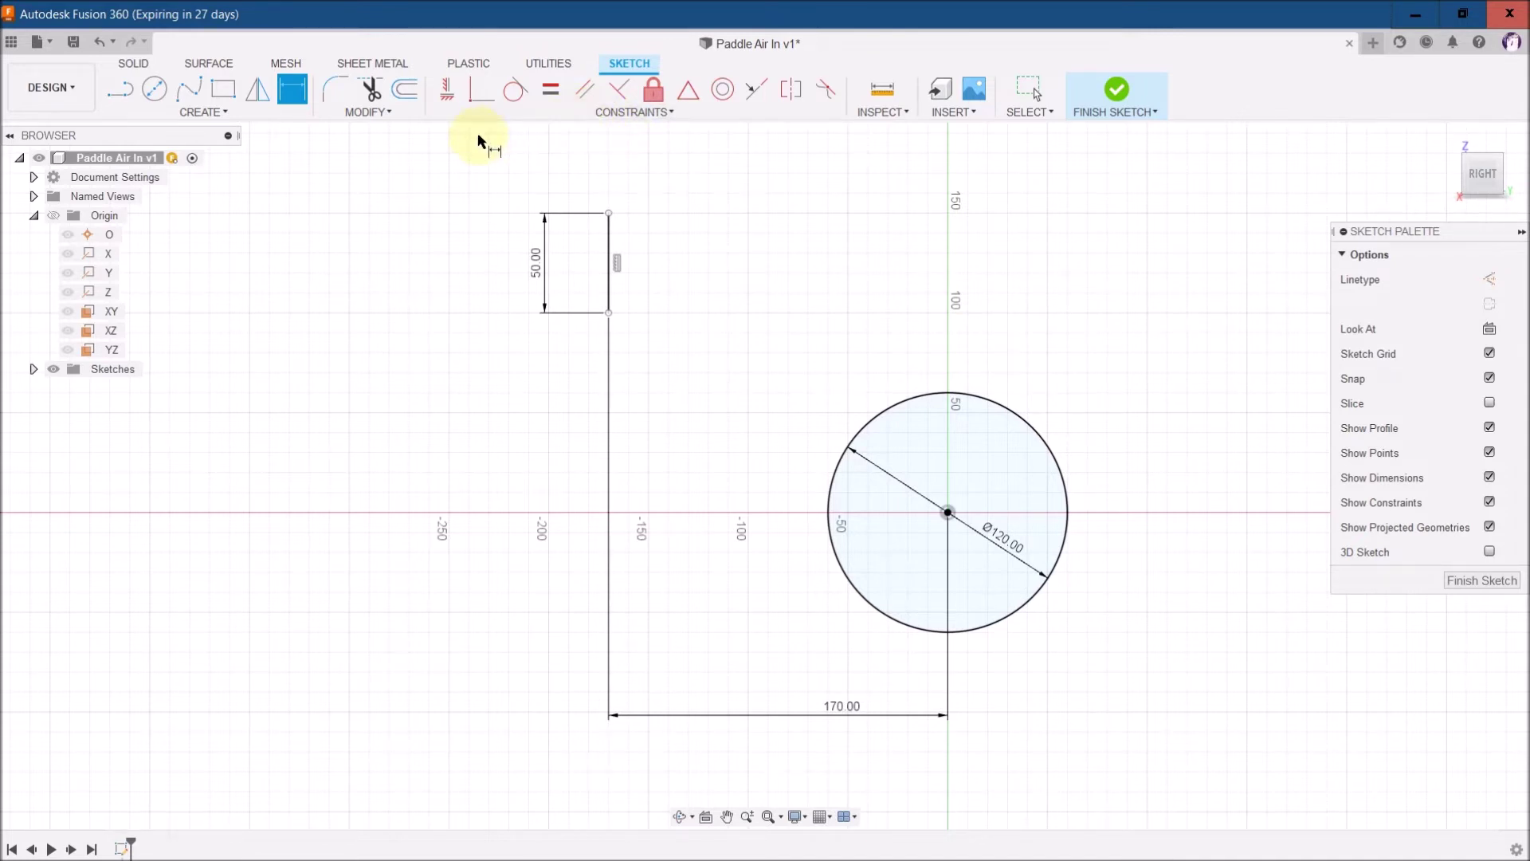
Make the 50 mm line vertical with its midpoint on the horizontal axis through the circle centre.
{"action": "left_click", "coordinate": [448, 93]}
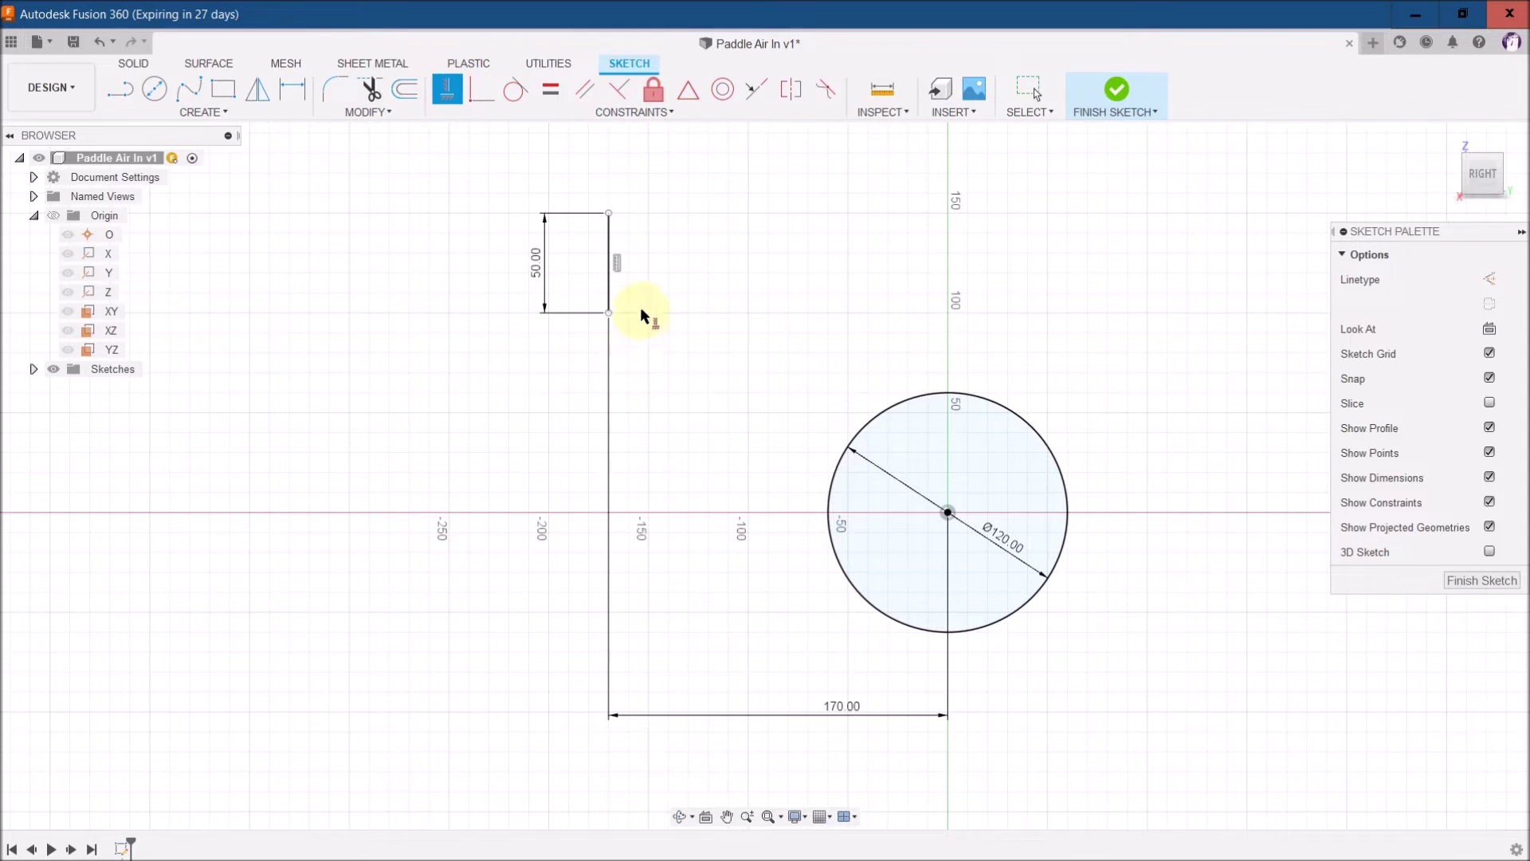
{"action": "left_click", "coordinate": [610, 277]}
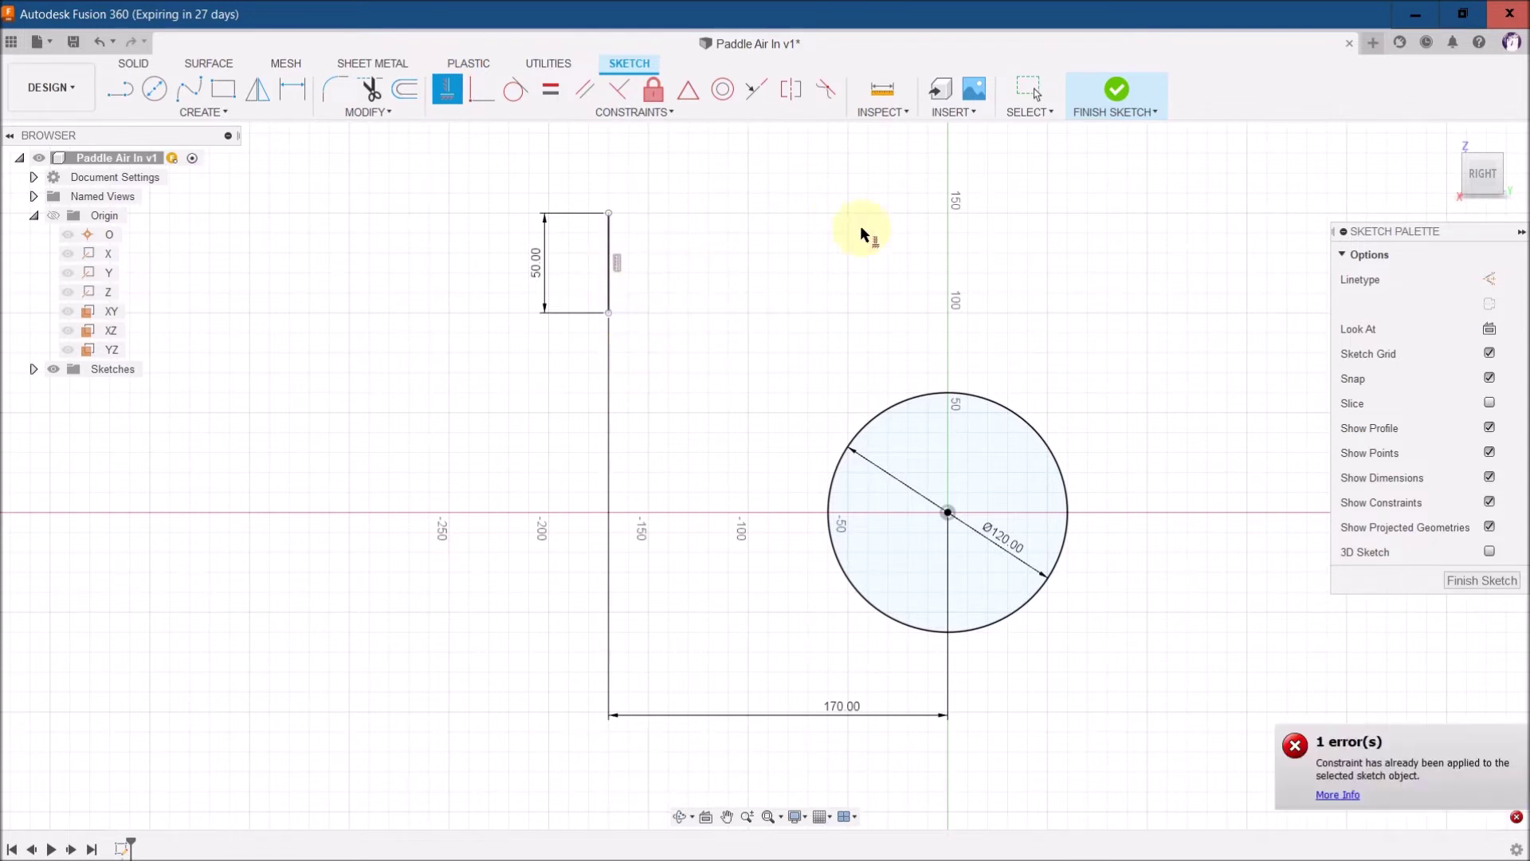
{"action": "left_click", "coordinate": [948, 510]}
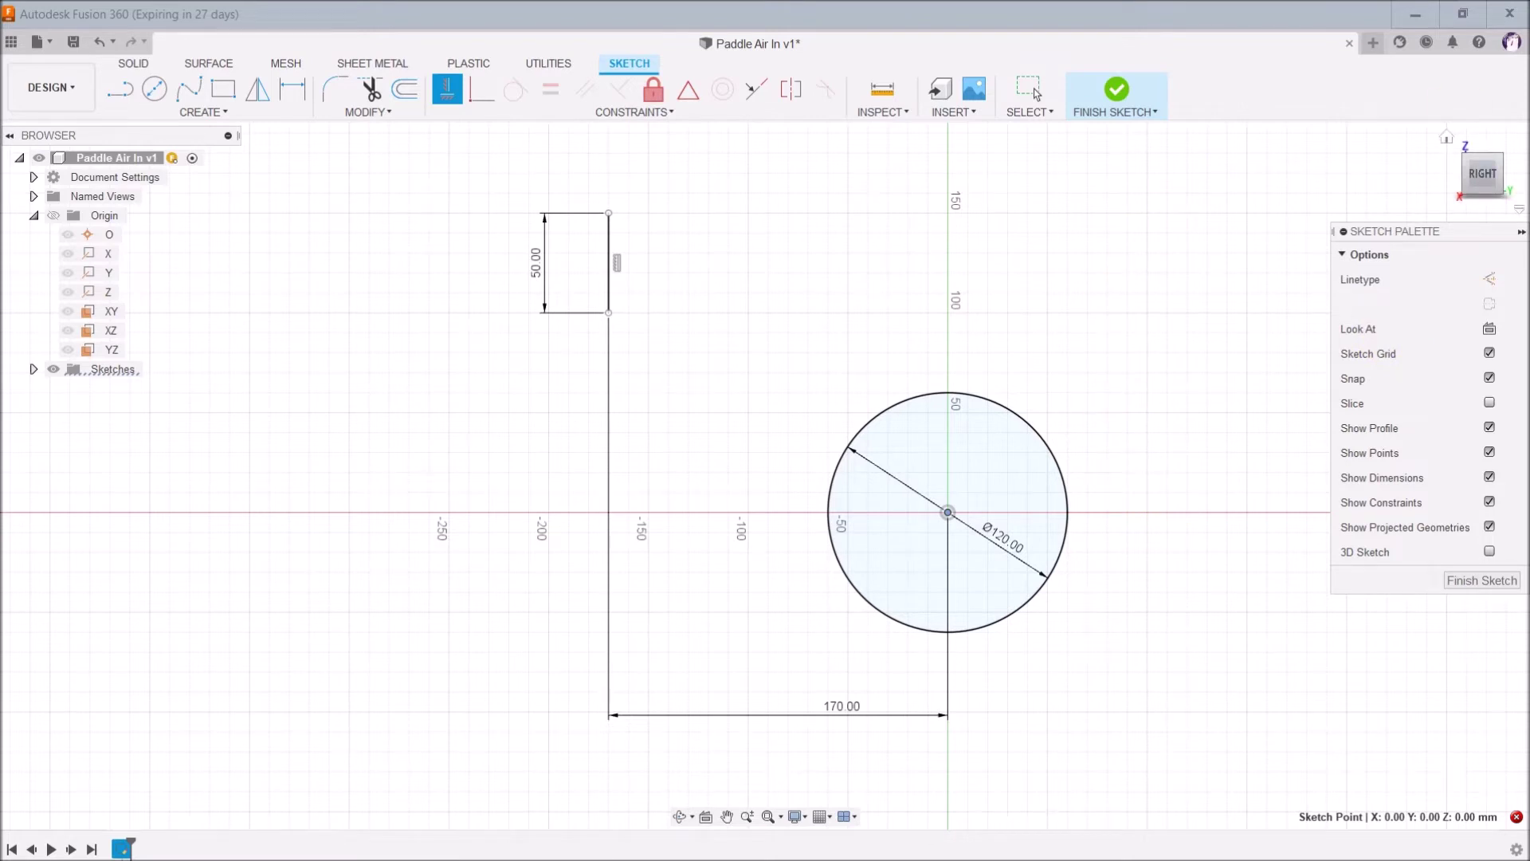
{"action": "left_click", "coordinate": [1168, 364]}
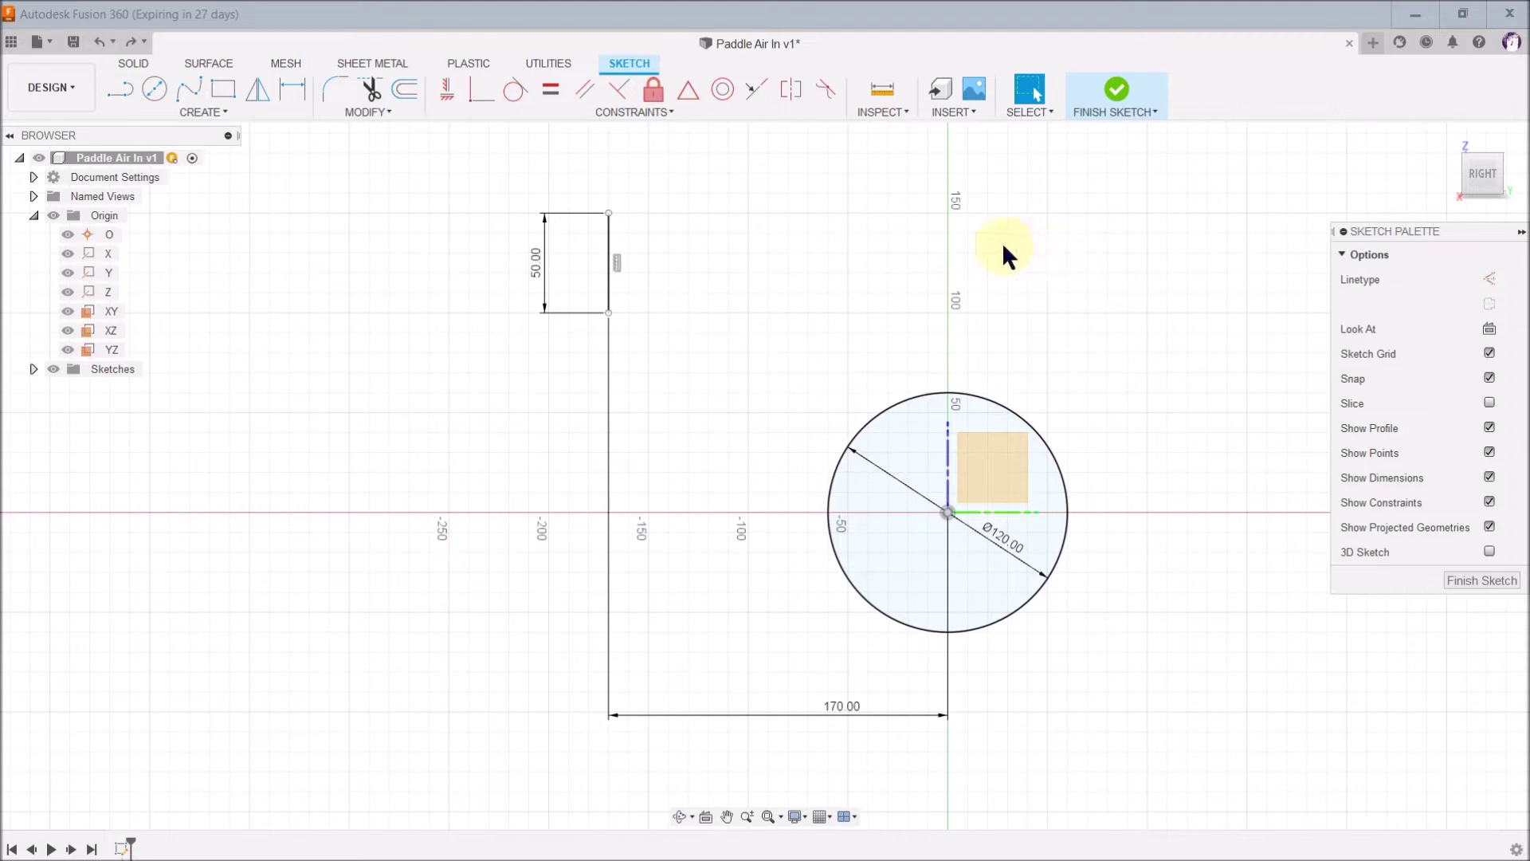
{"action": "left_click", "coordinate": [609, 225]}
{"action": "left_click", "coordinate": [947, 502]}
{"action": "key", "text": "Escape"}
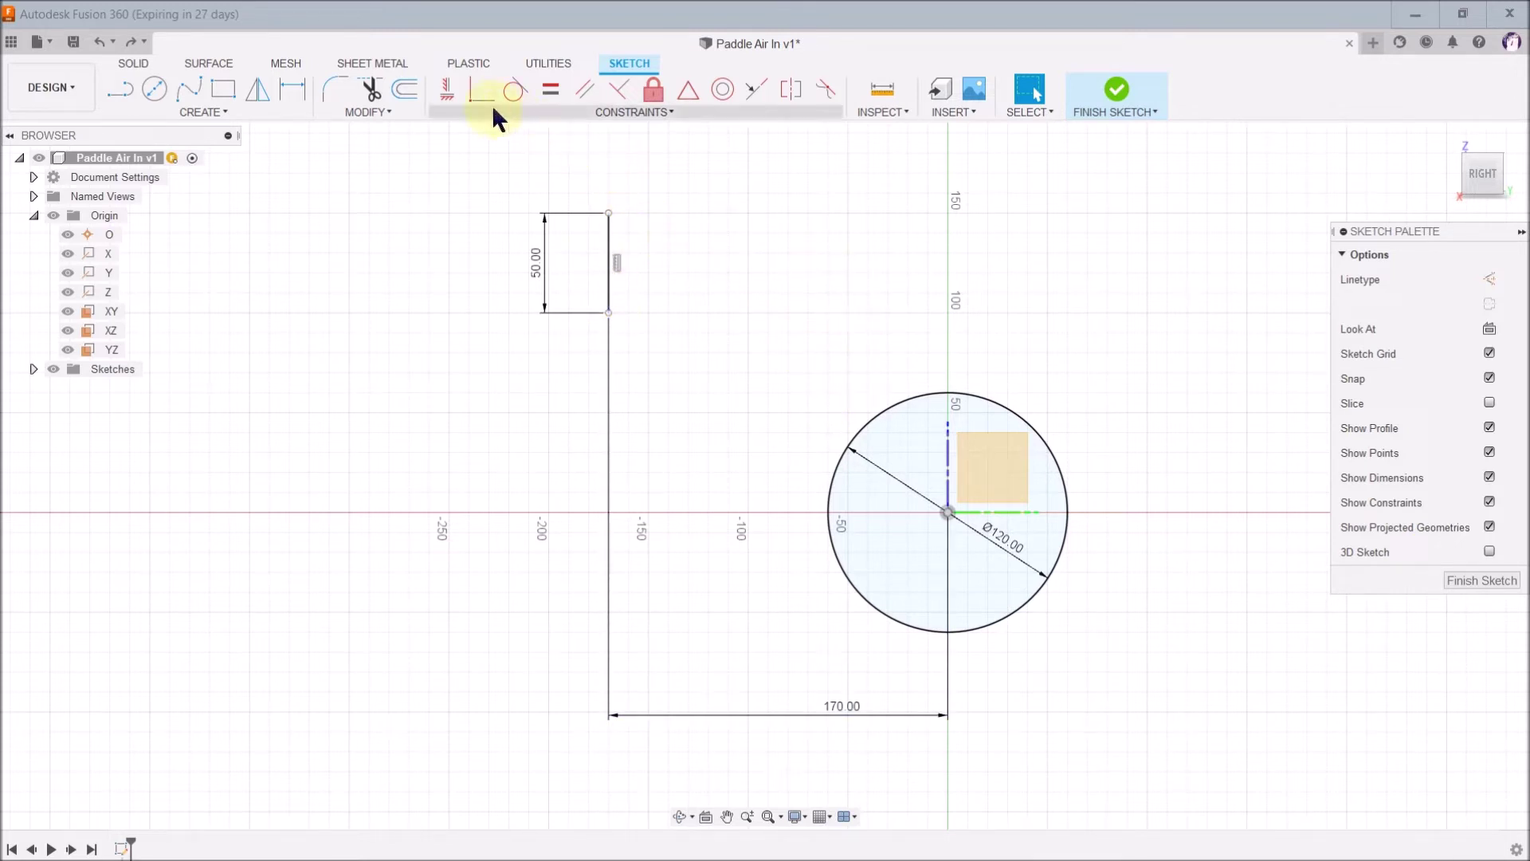
{"action": "left_click", "coordinate": [448, 92]}
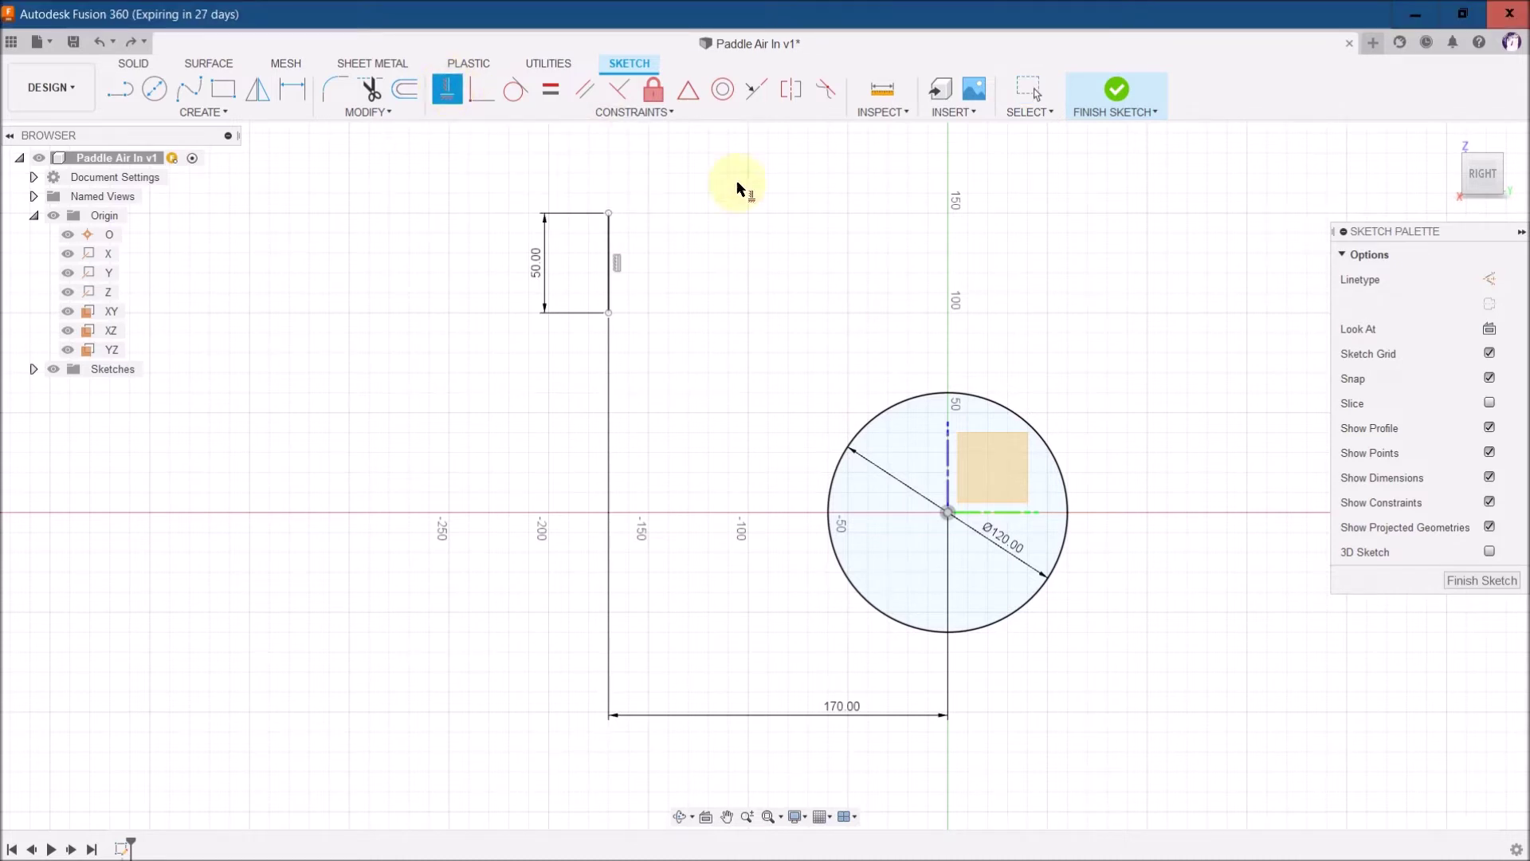
{"action": "left_click", "coordinate": [610, 259]}
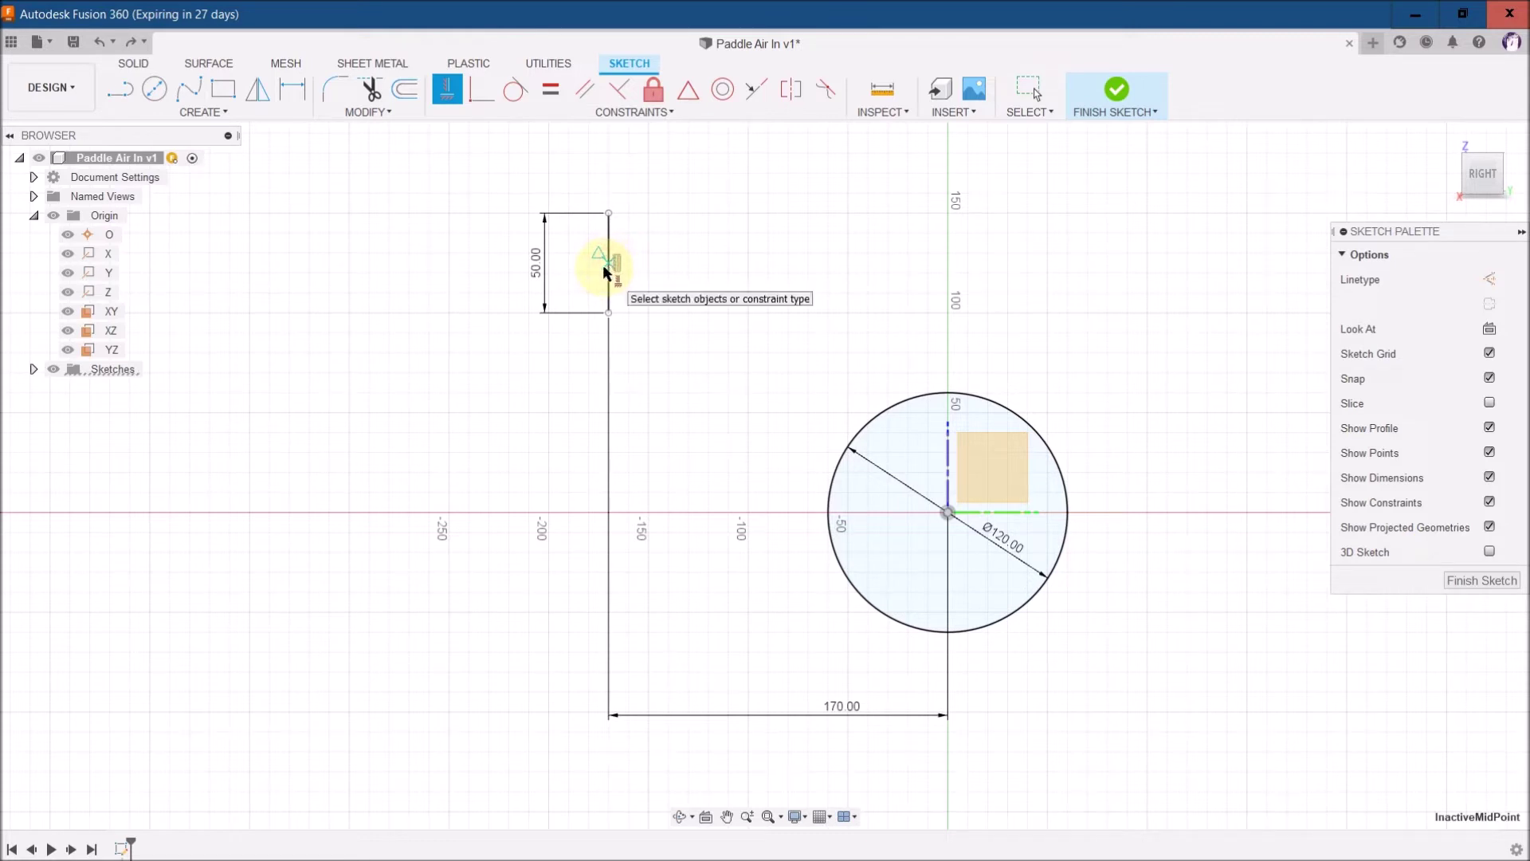
{"action": "left_click", "coordinate": [948, 514]}
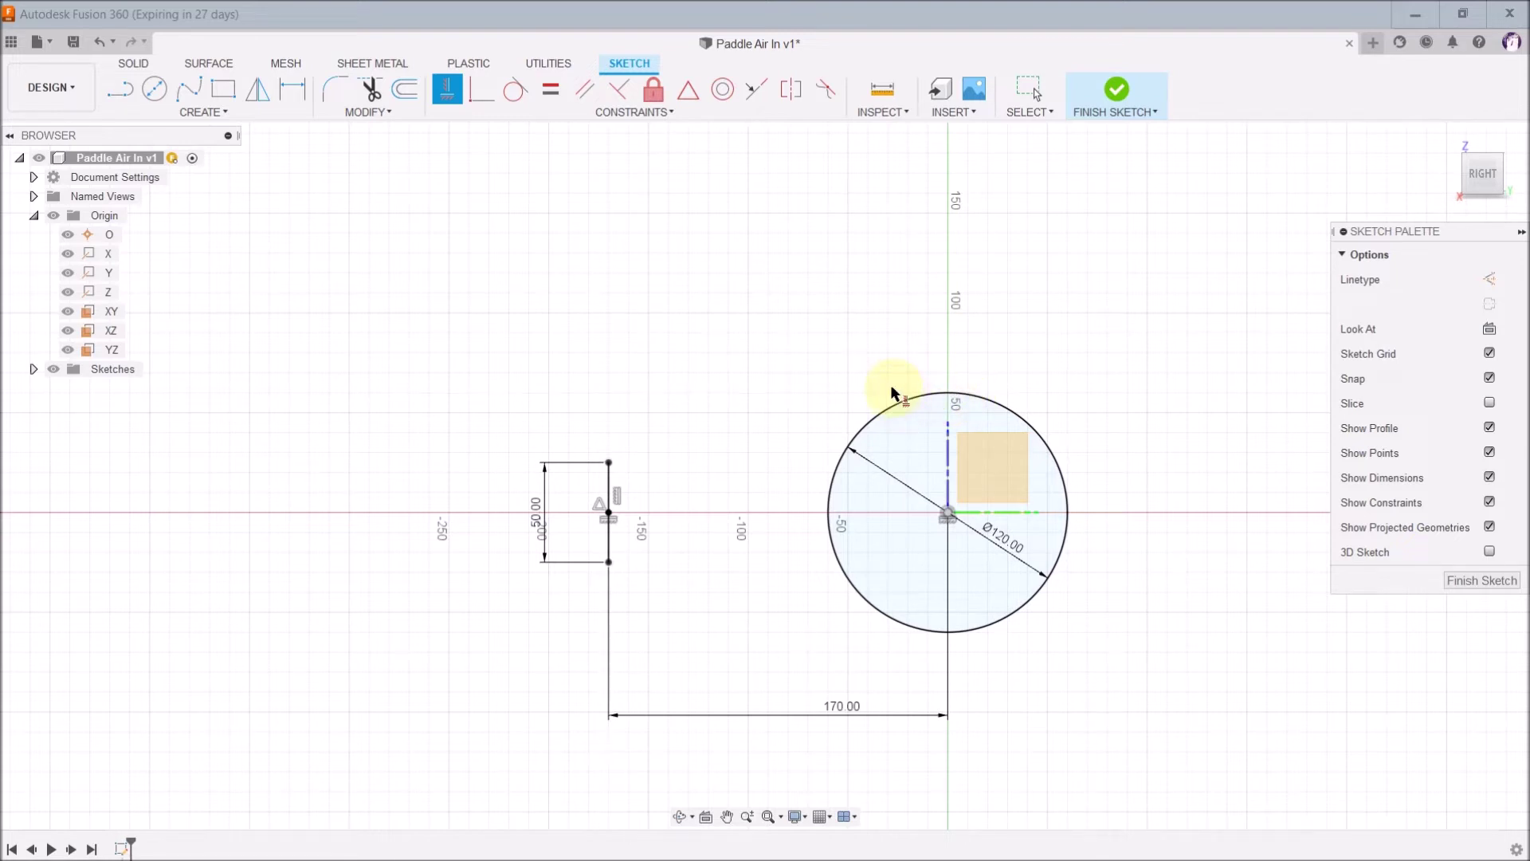
Draw a 3-point arc from the circle's top to the top of the 50 mm line.
{"action": "left_click", "coordinate": [223, 113]}
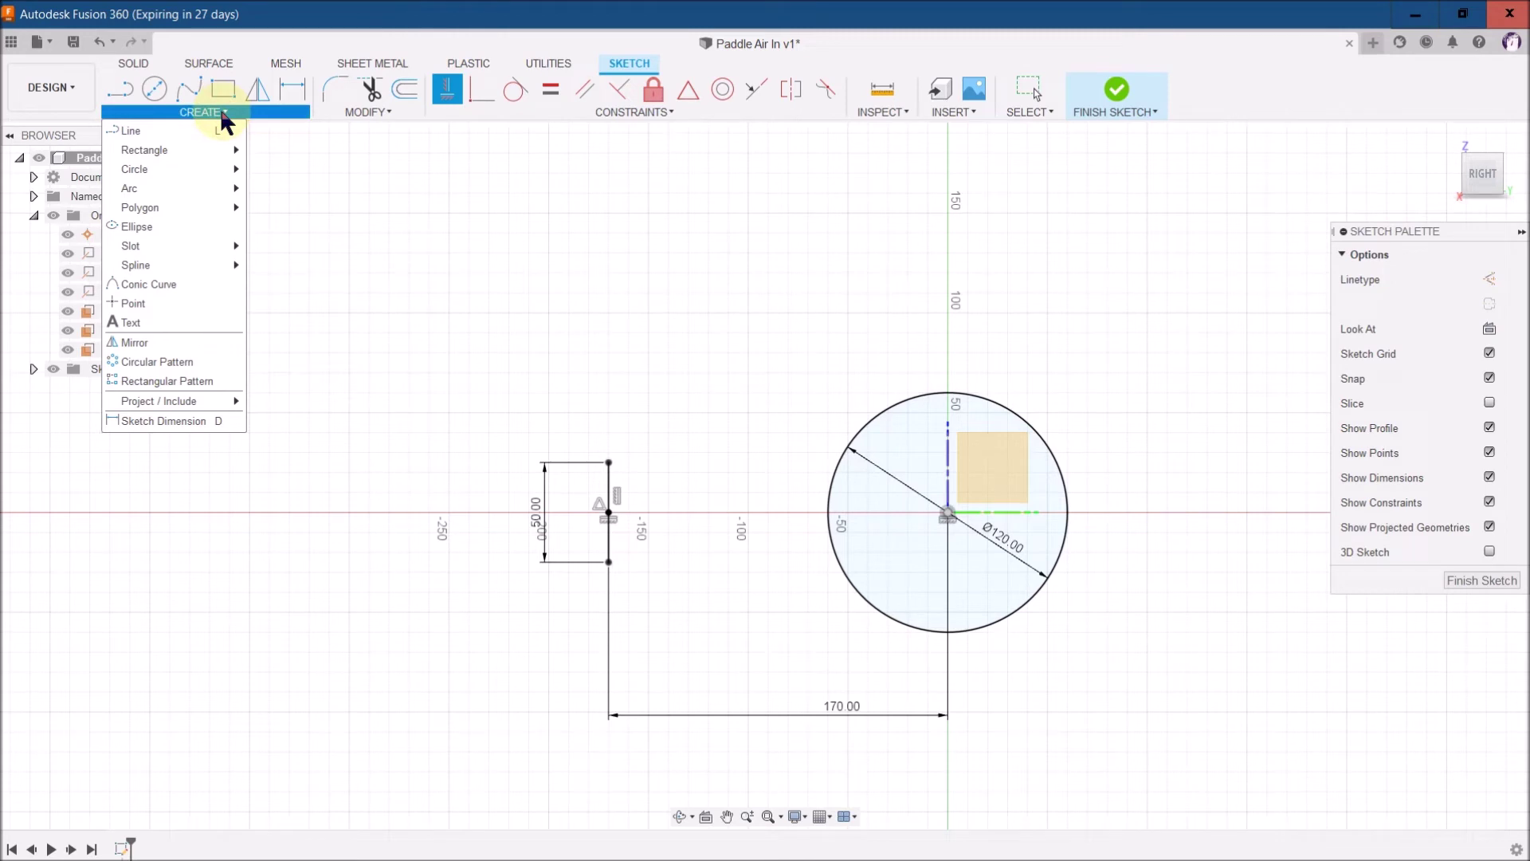
{"action": "mouse_move", "coordinate": [223, 190]}
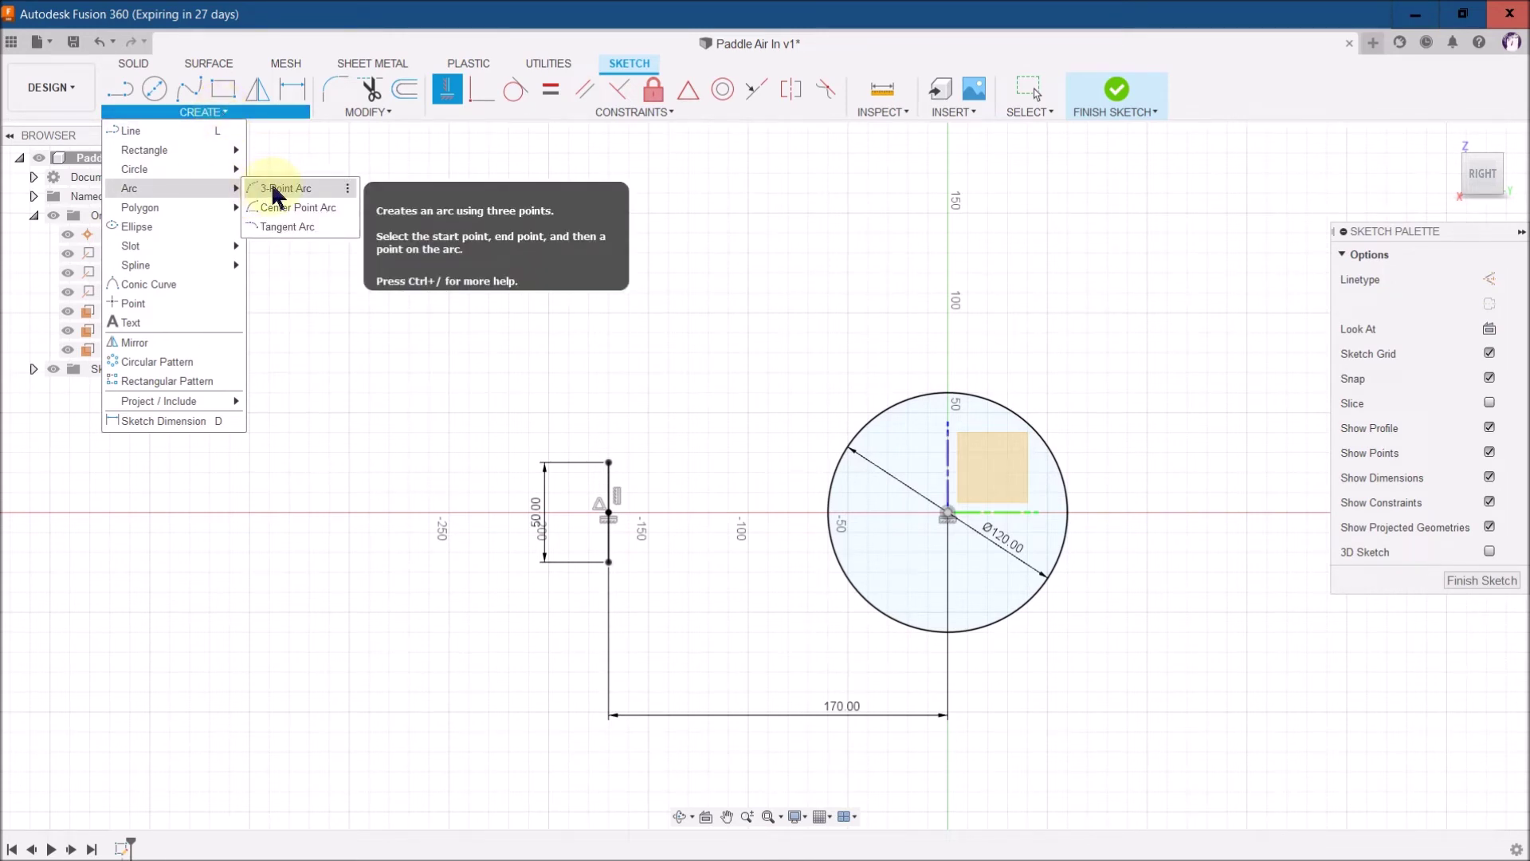
{"action": "left_click", "coordinate": [273, 190]}
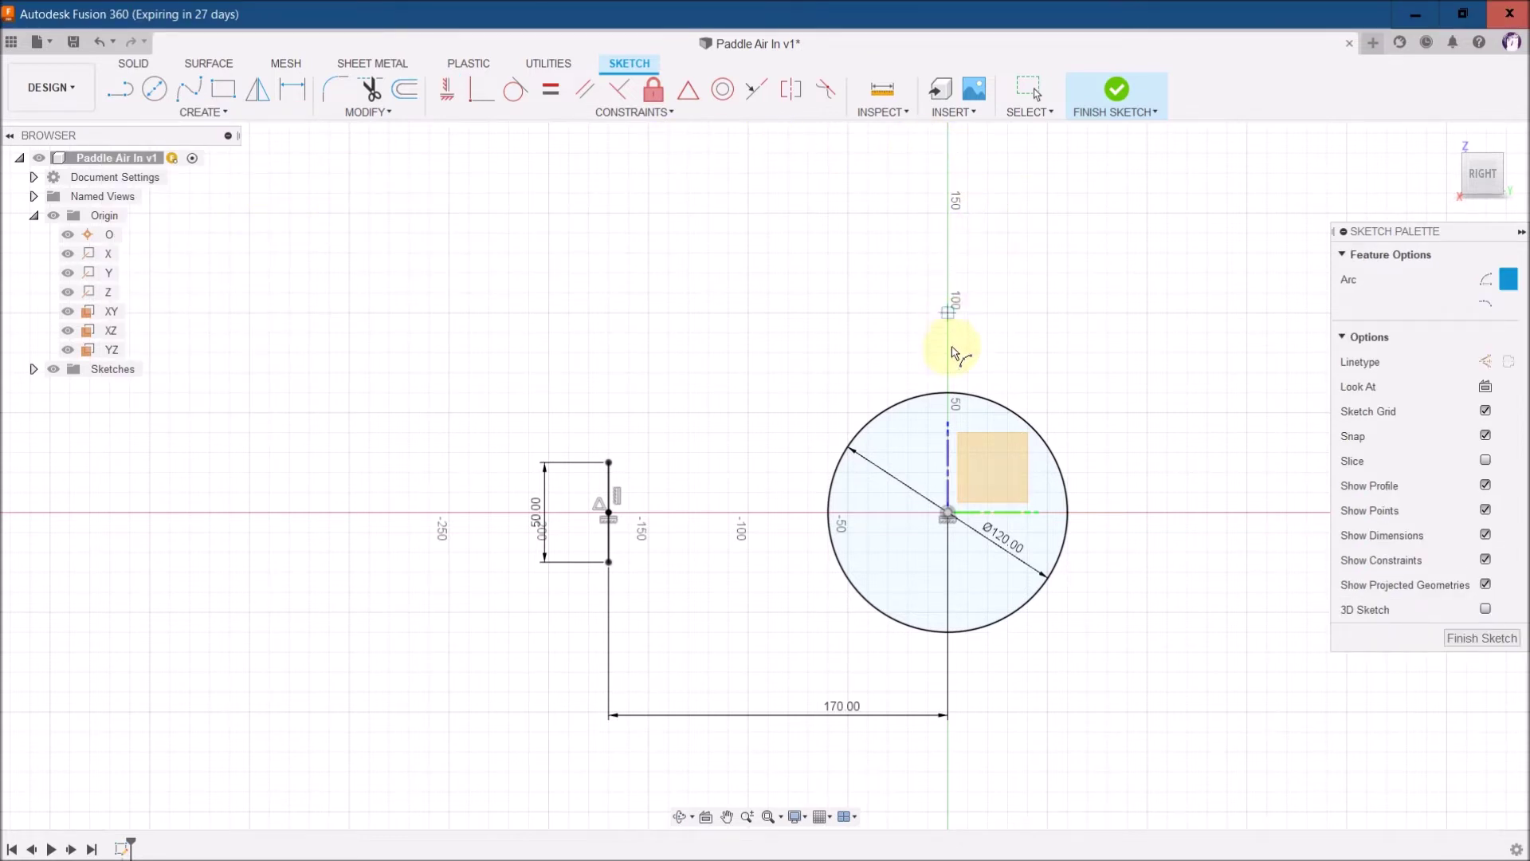
{"action": "left_click", "coordinate": [932, 394]}
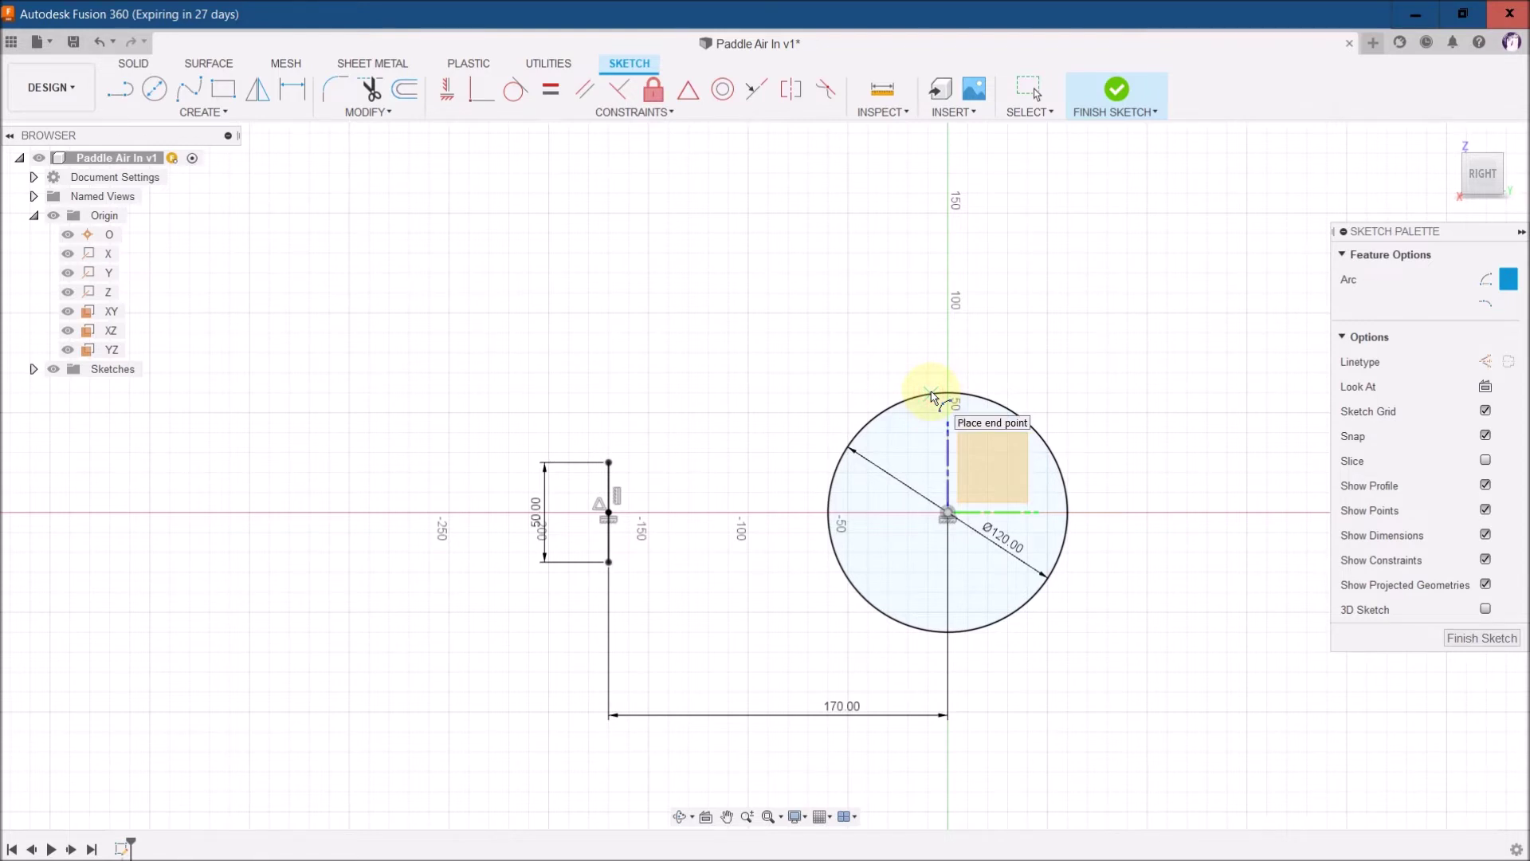
{"action": "left_click", "coordinate": [610, 462]}
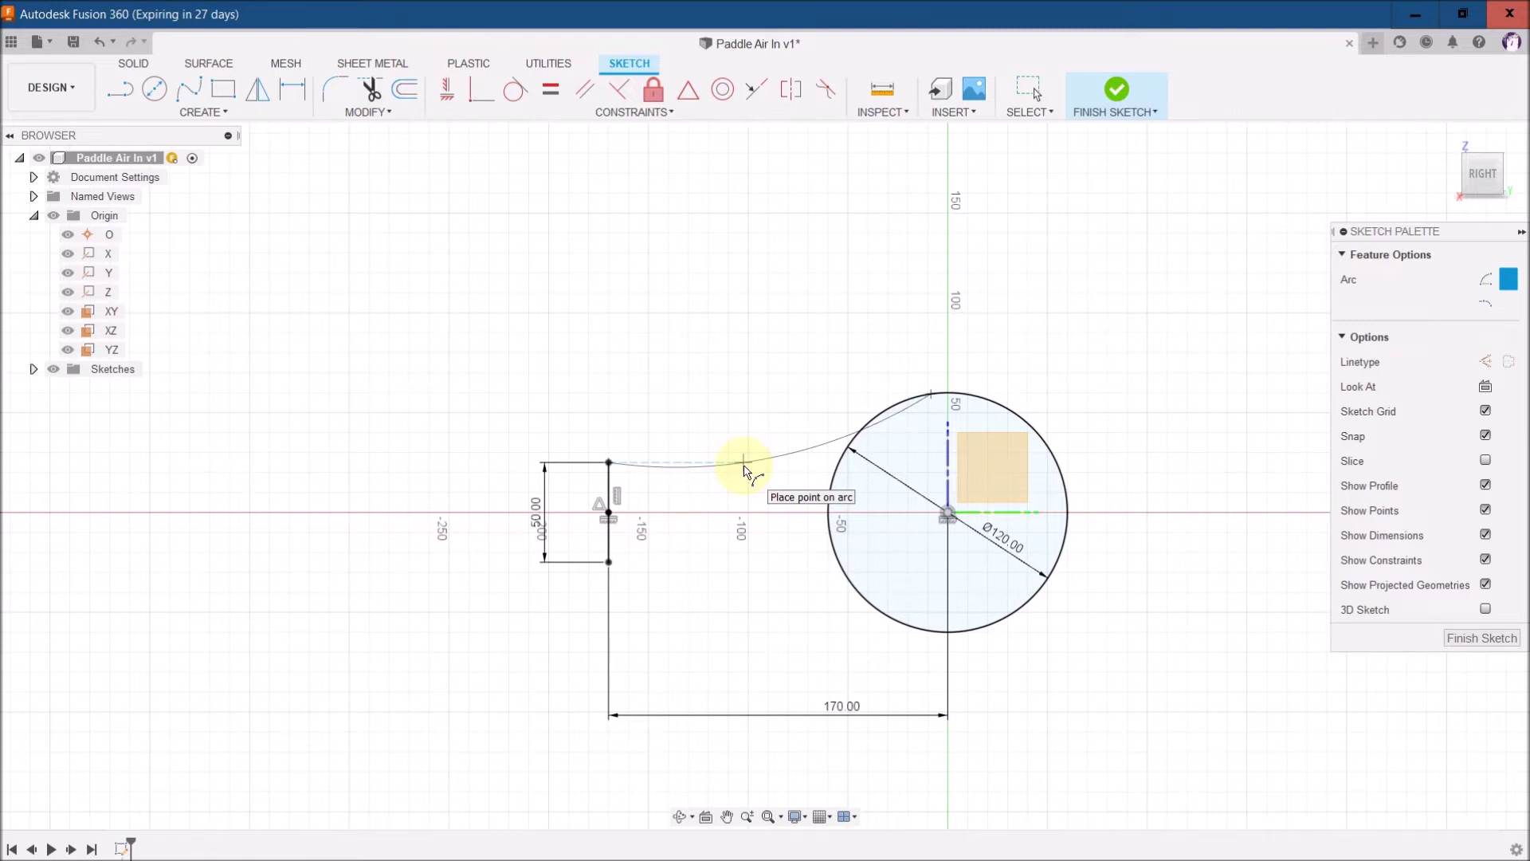
{"action": "left_click", "coordinate": [744, 464]}
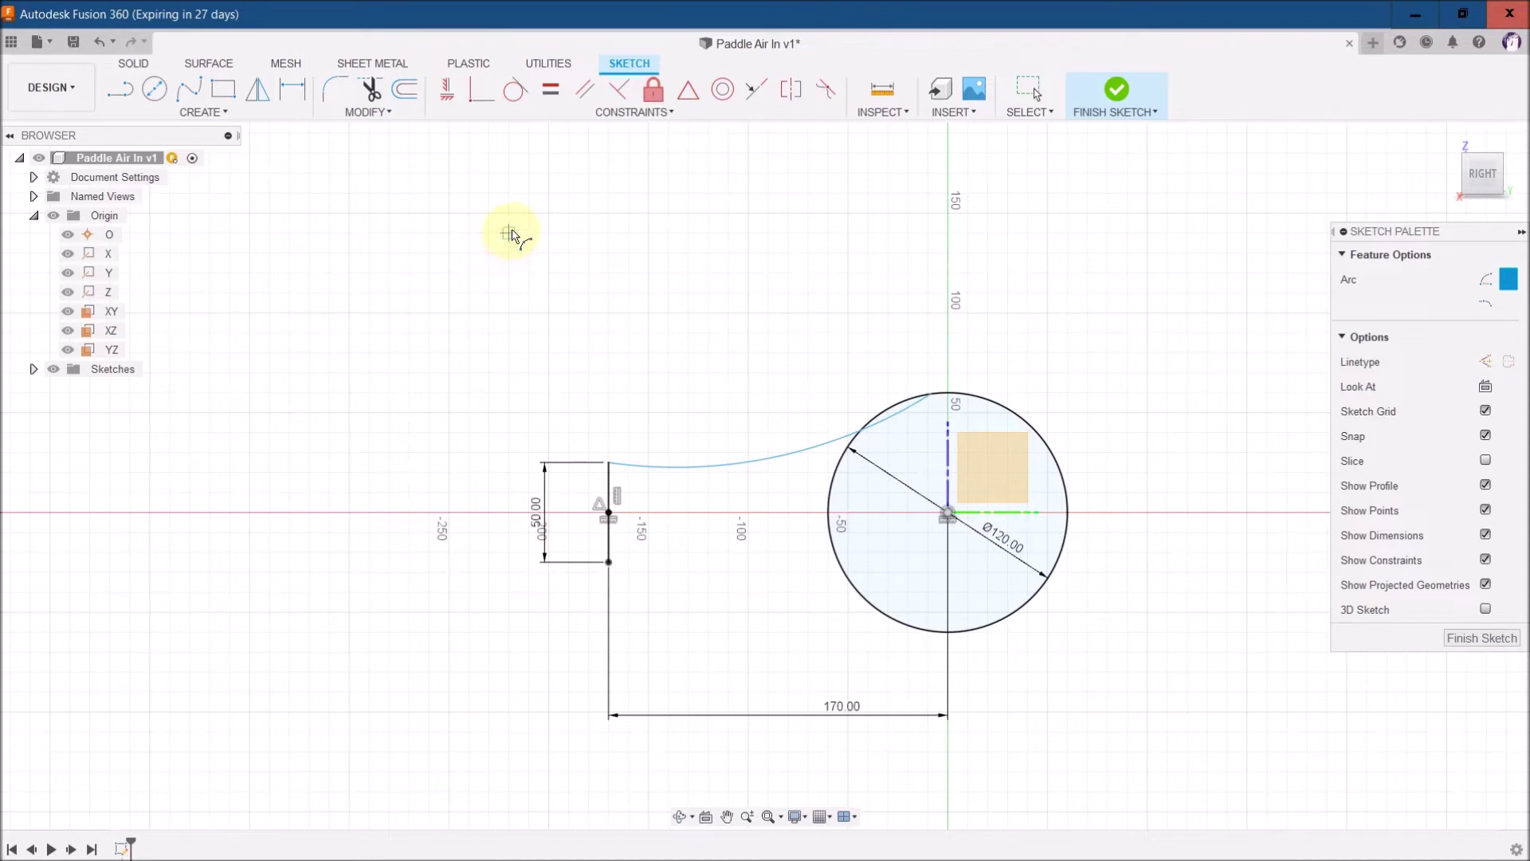
{"action": "key", "text": "Escape"}
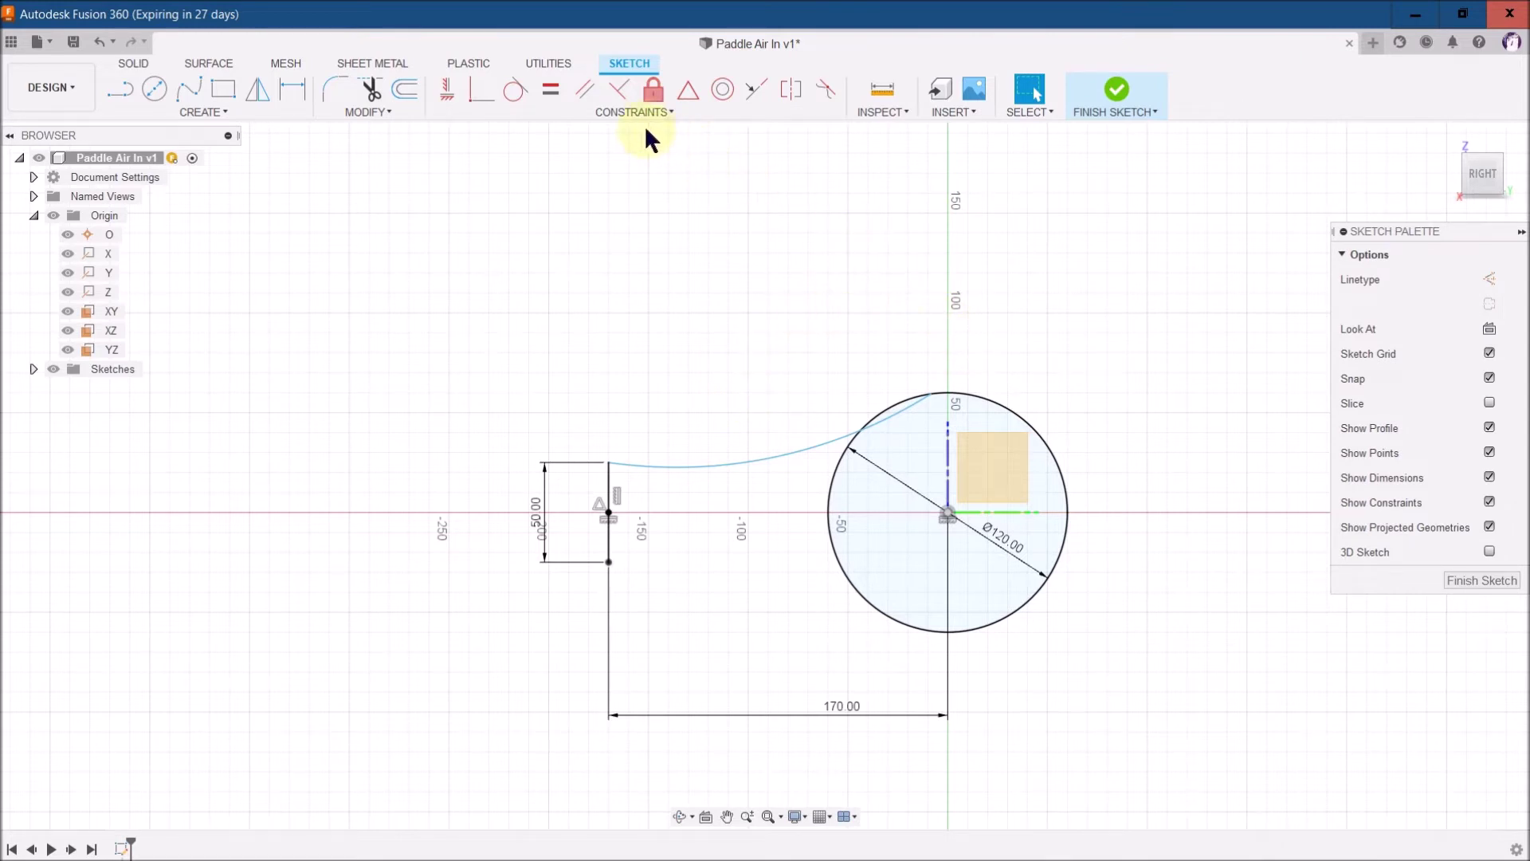
Apply a Tangent constraint between the new arc and the Ø120 mm circle.
{"action": "left_click", "coordinate": [516, 91]}
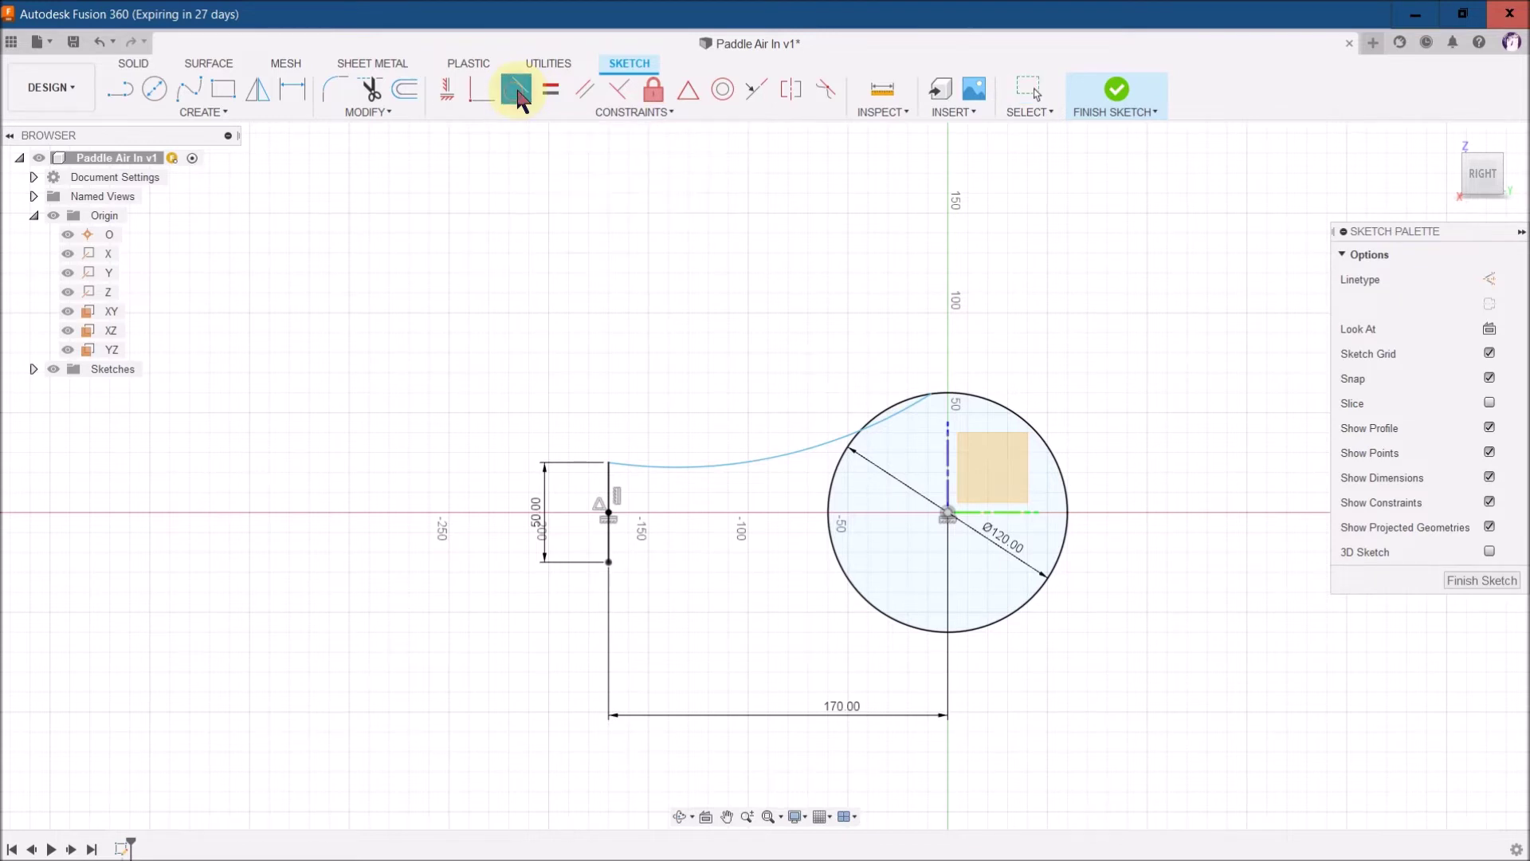
{"action": "left_click", "coordinate": [816, 440]}
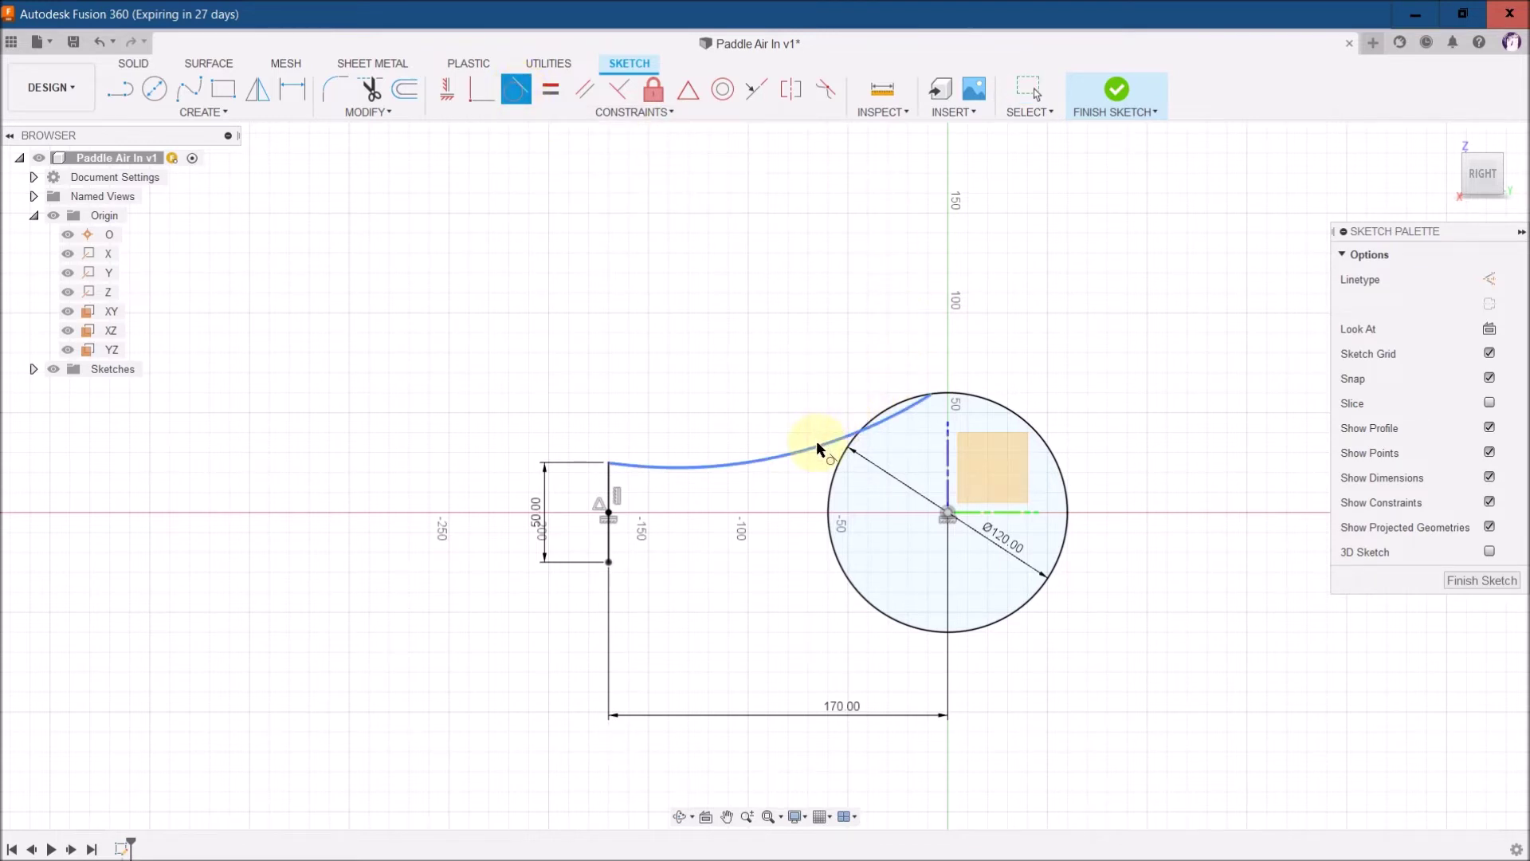
{"action": "left_click", "coordinate": [939, 394]}
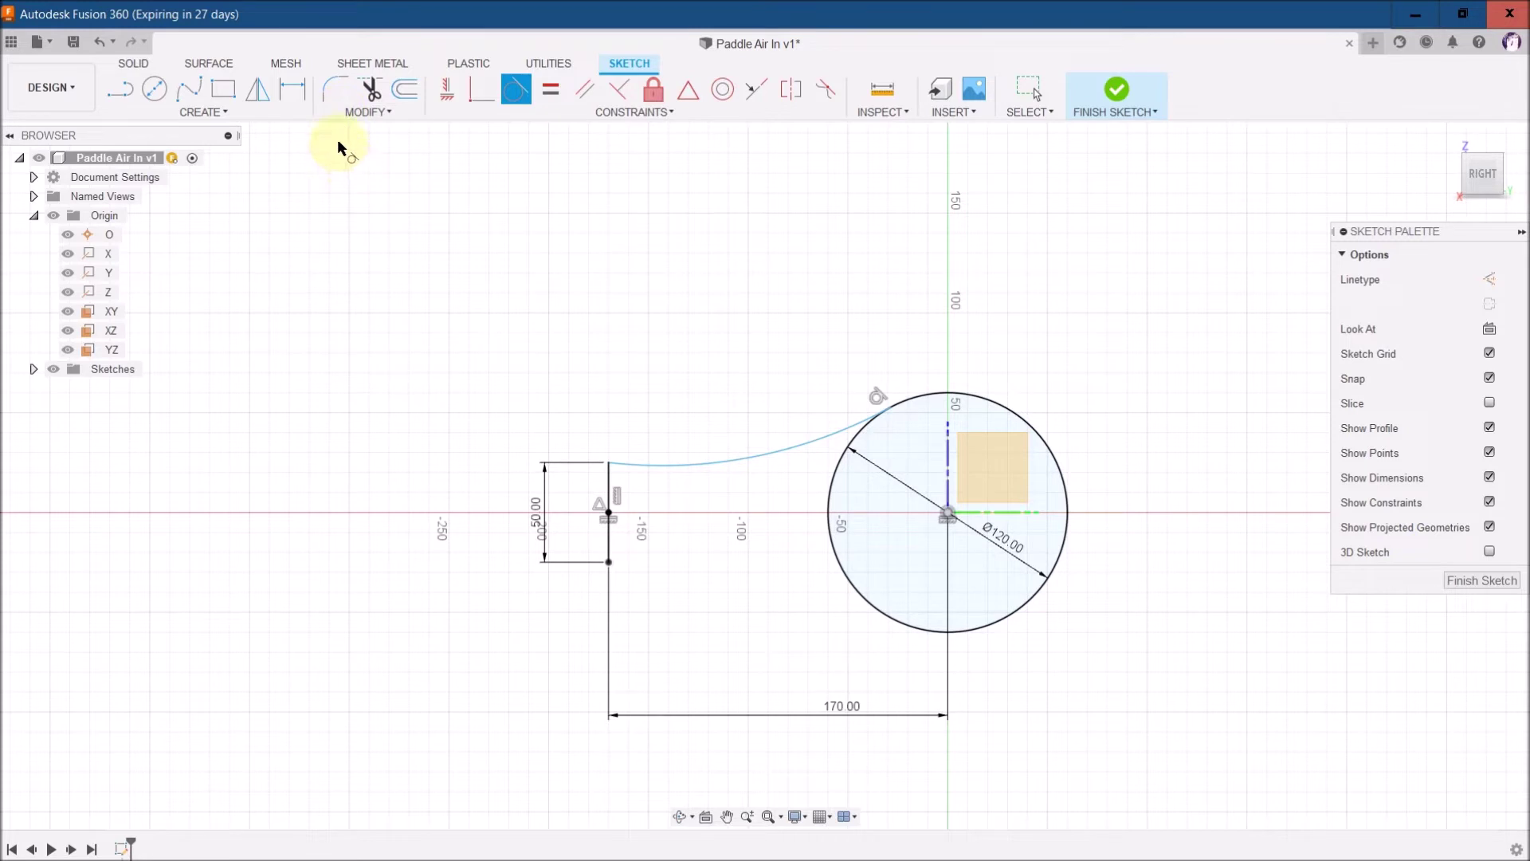
Give the connecting arc an R390 mm radius dimension.
{"action": "left_click", "coordinate": [291, 89]}
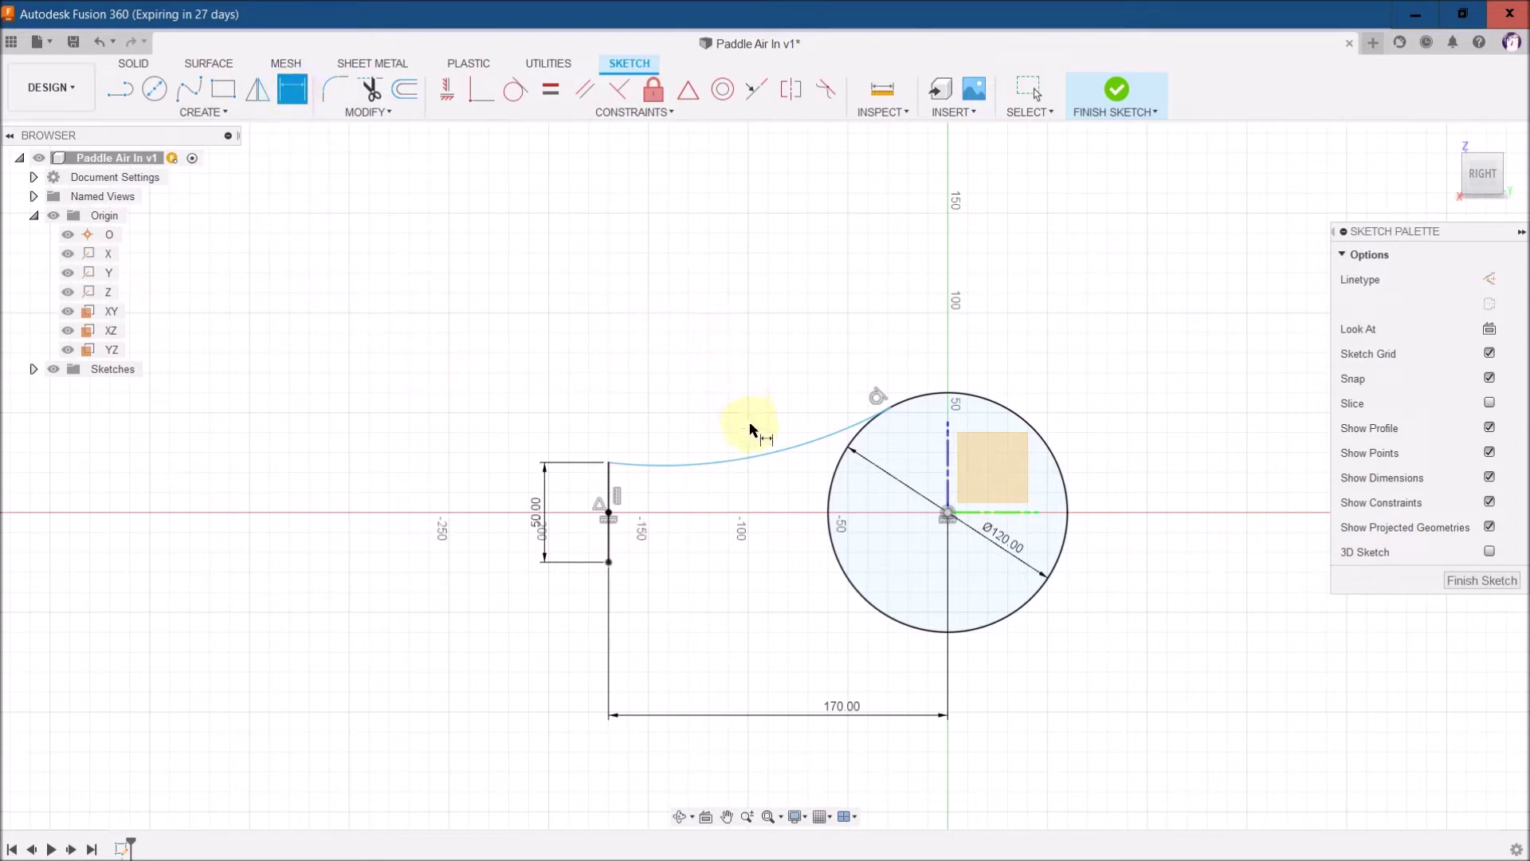
{"action": "left_click", "coordinate": [761, 456]}
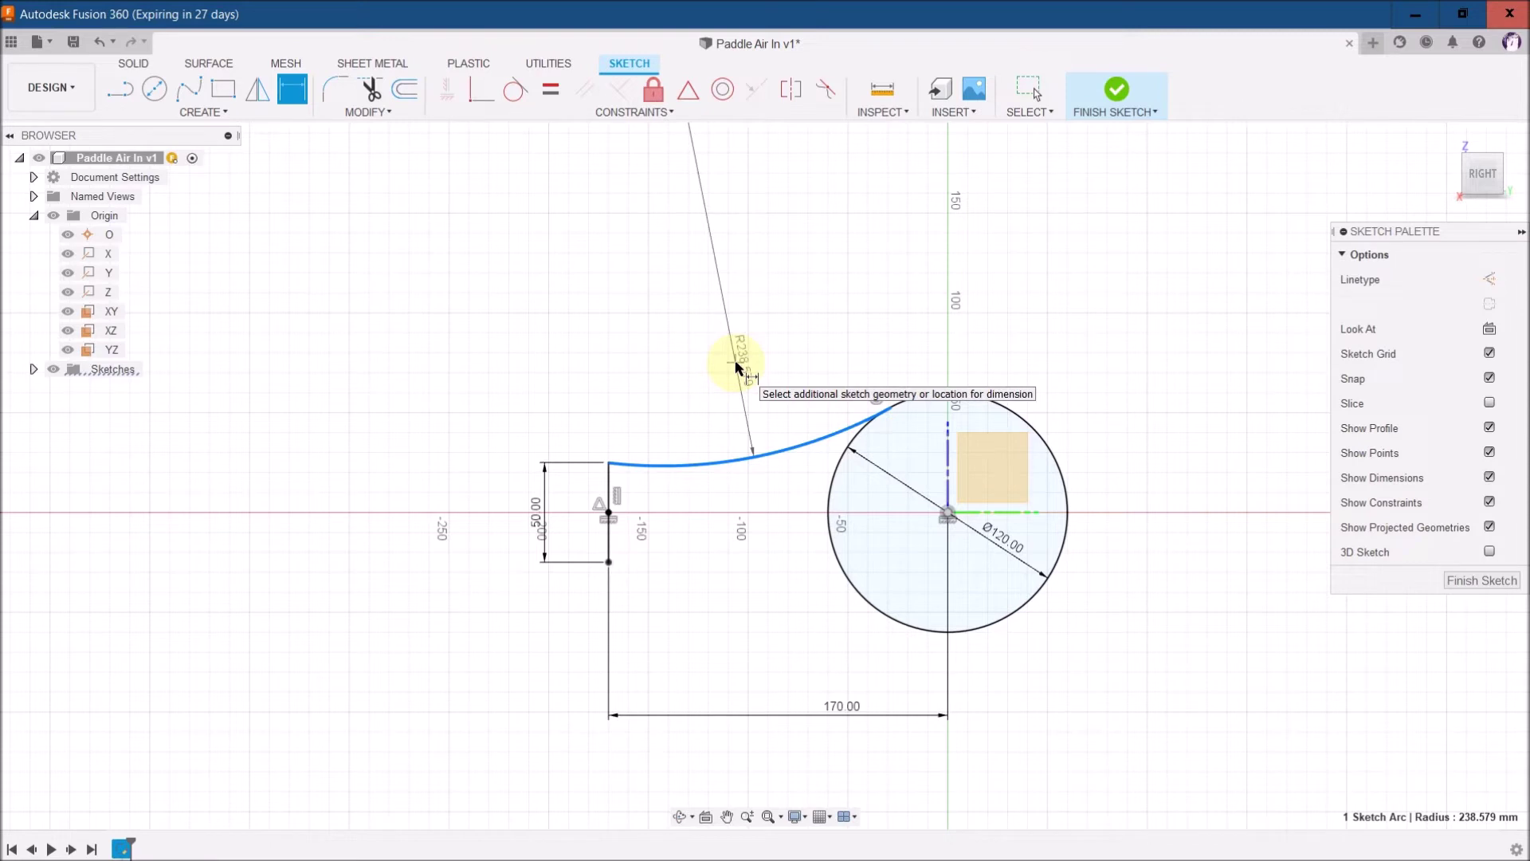
{"action": "left_click", "coordinate": [786, 357]}
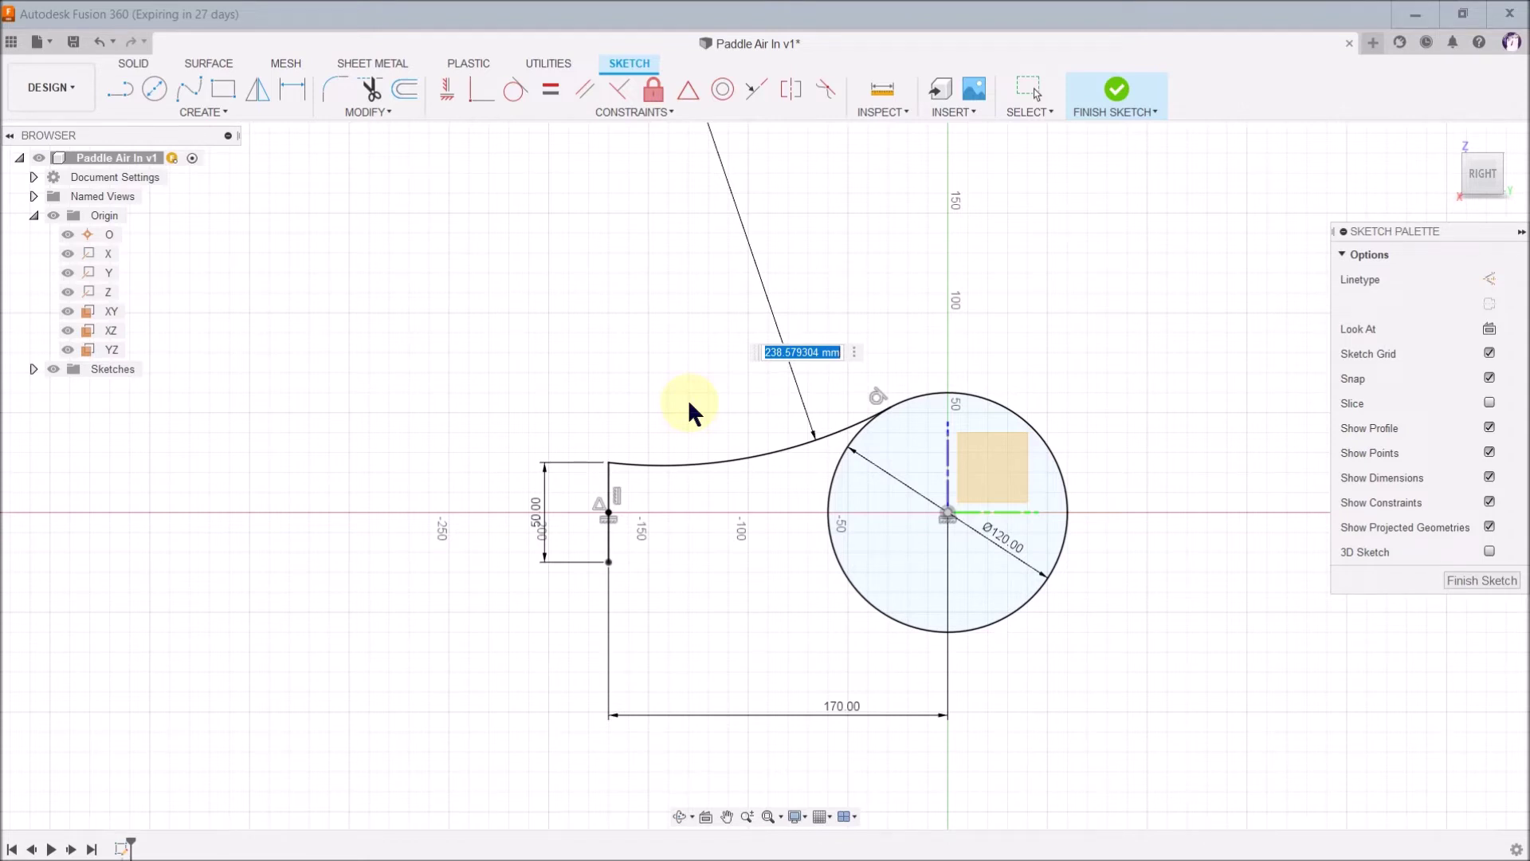
{"action": "type", "text": "390"}
{"action": "key", "text": "Return"}
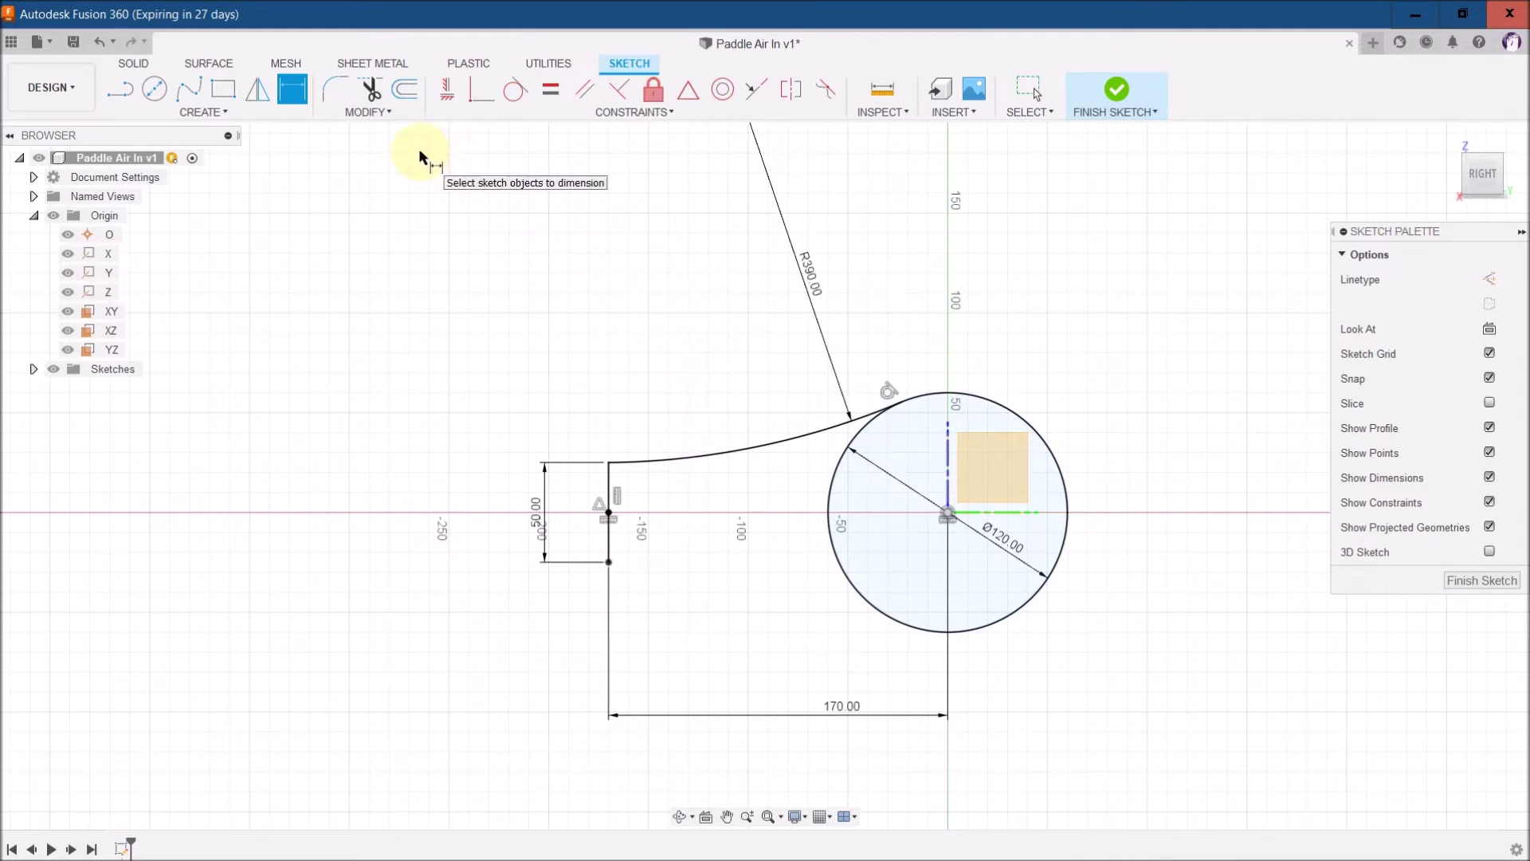
{"action": "key", "text": "Escape"}
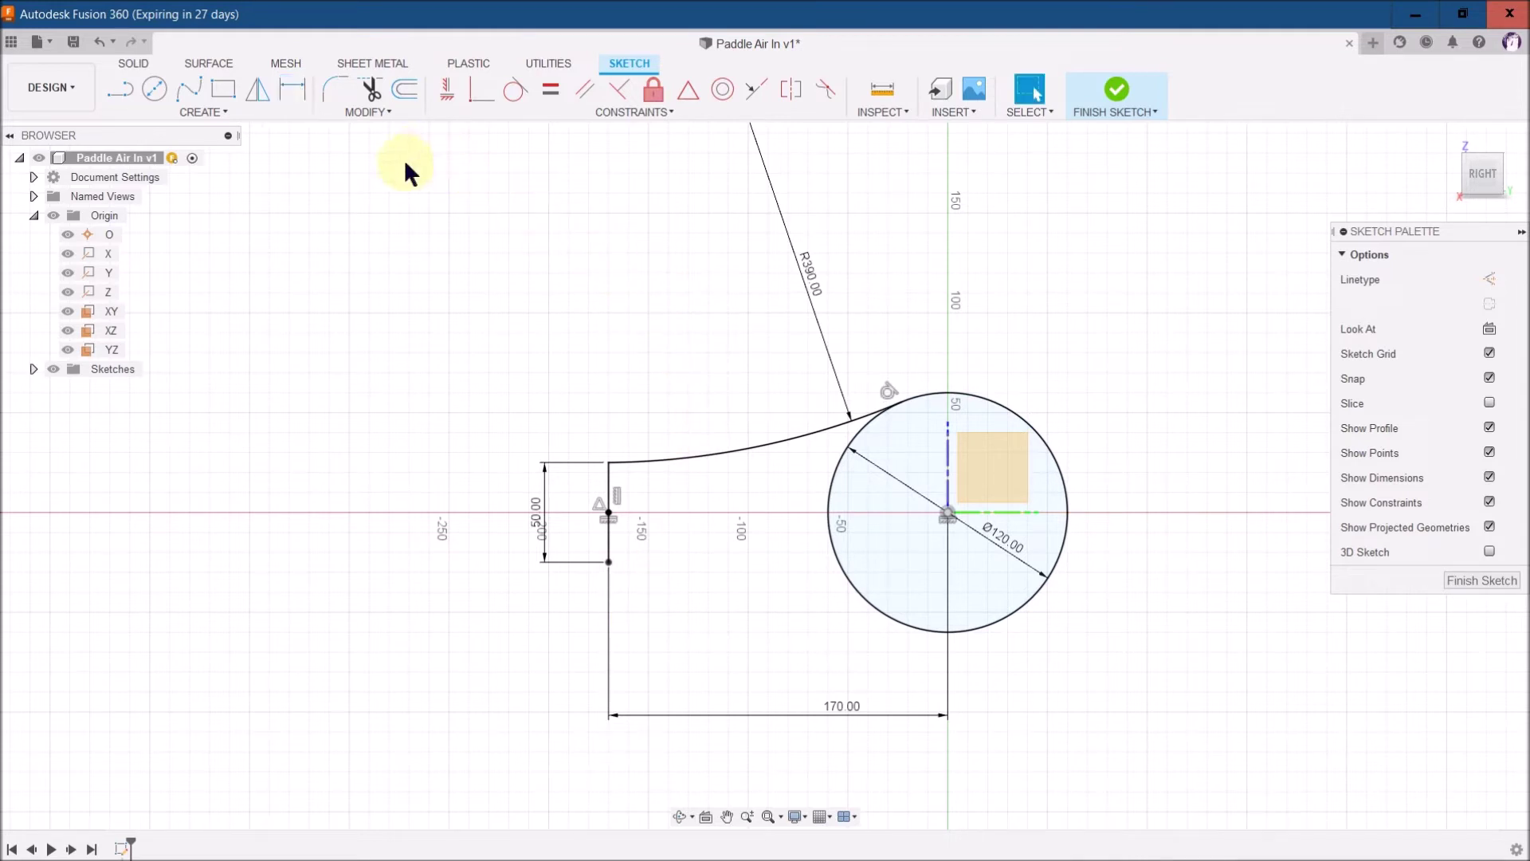
Start the sketch Mirror tool and select the upper R390 mm arc.
{"action": "left_click", "coordinate": [230, 106]}
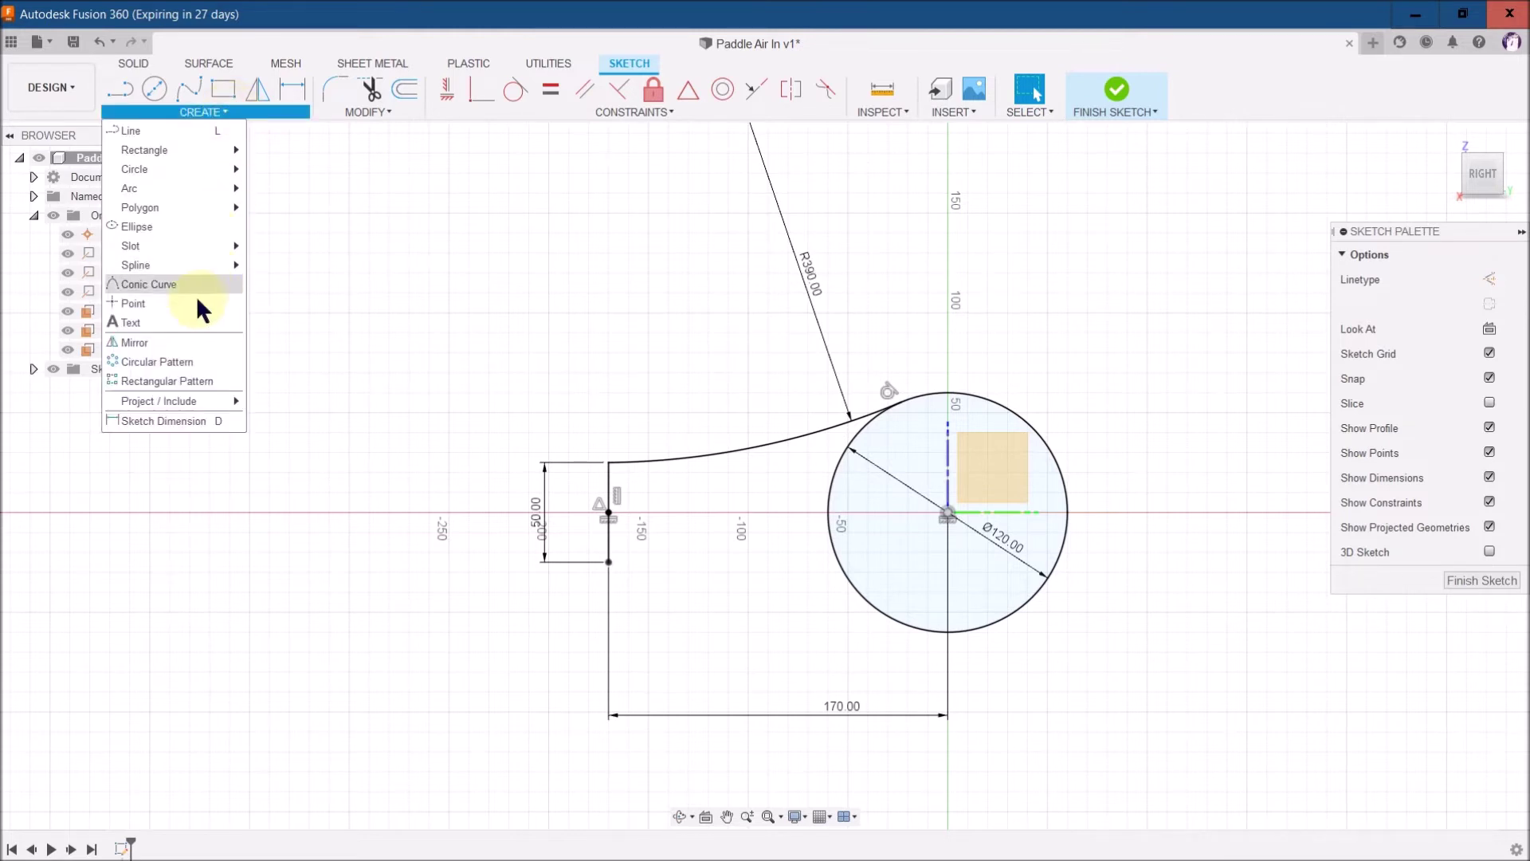
{"action": "left_click", "coordinate": [189, 342]}
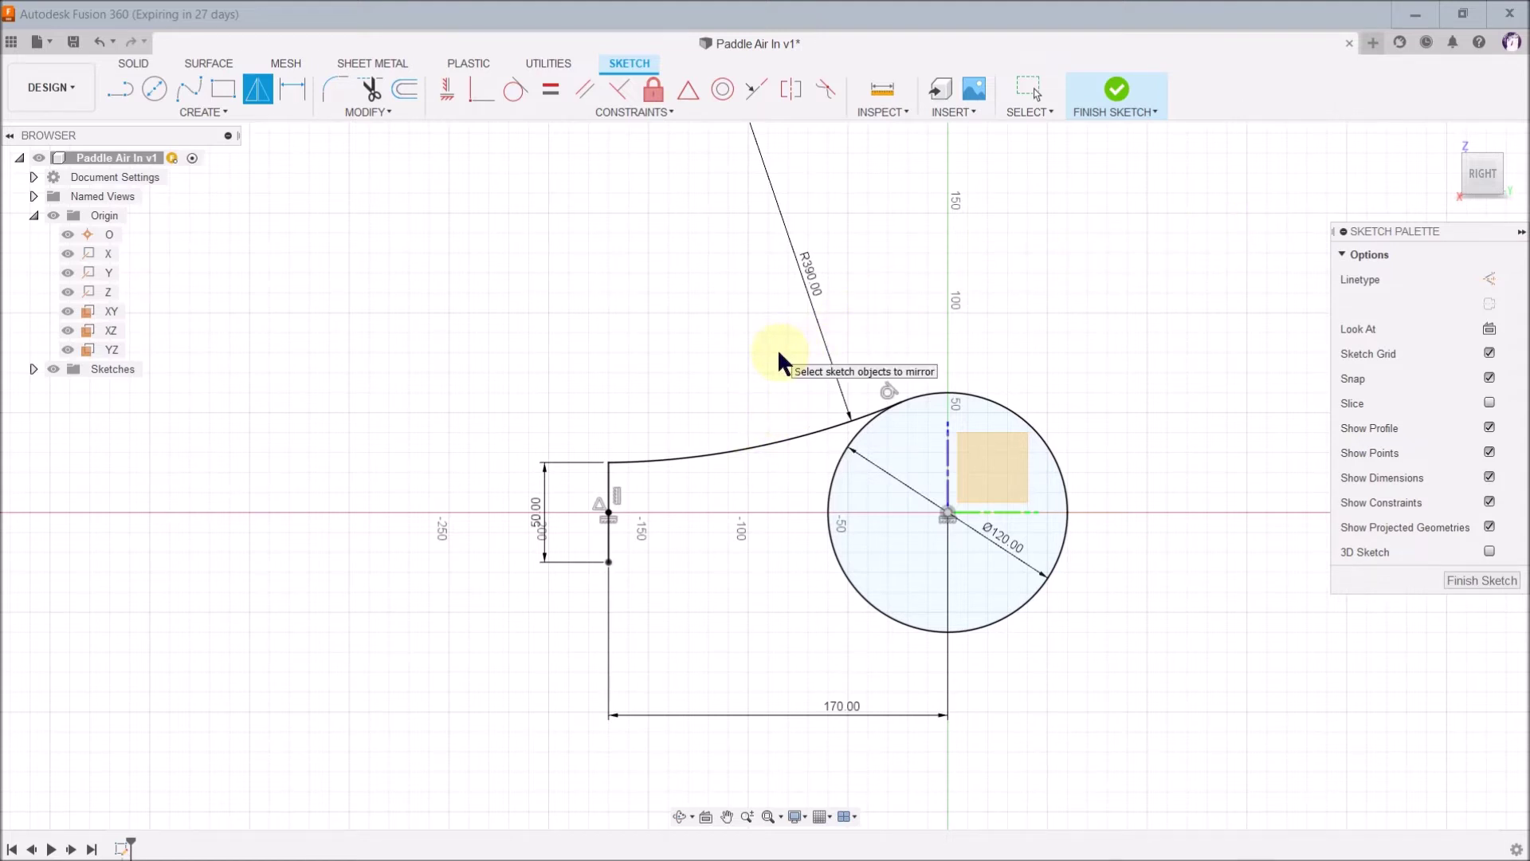
{"action": "left_click", "coordinate": [778, 446]}
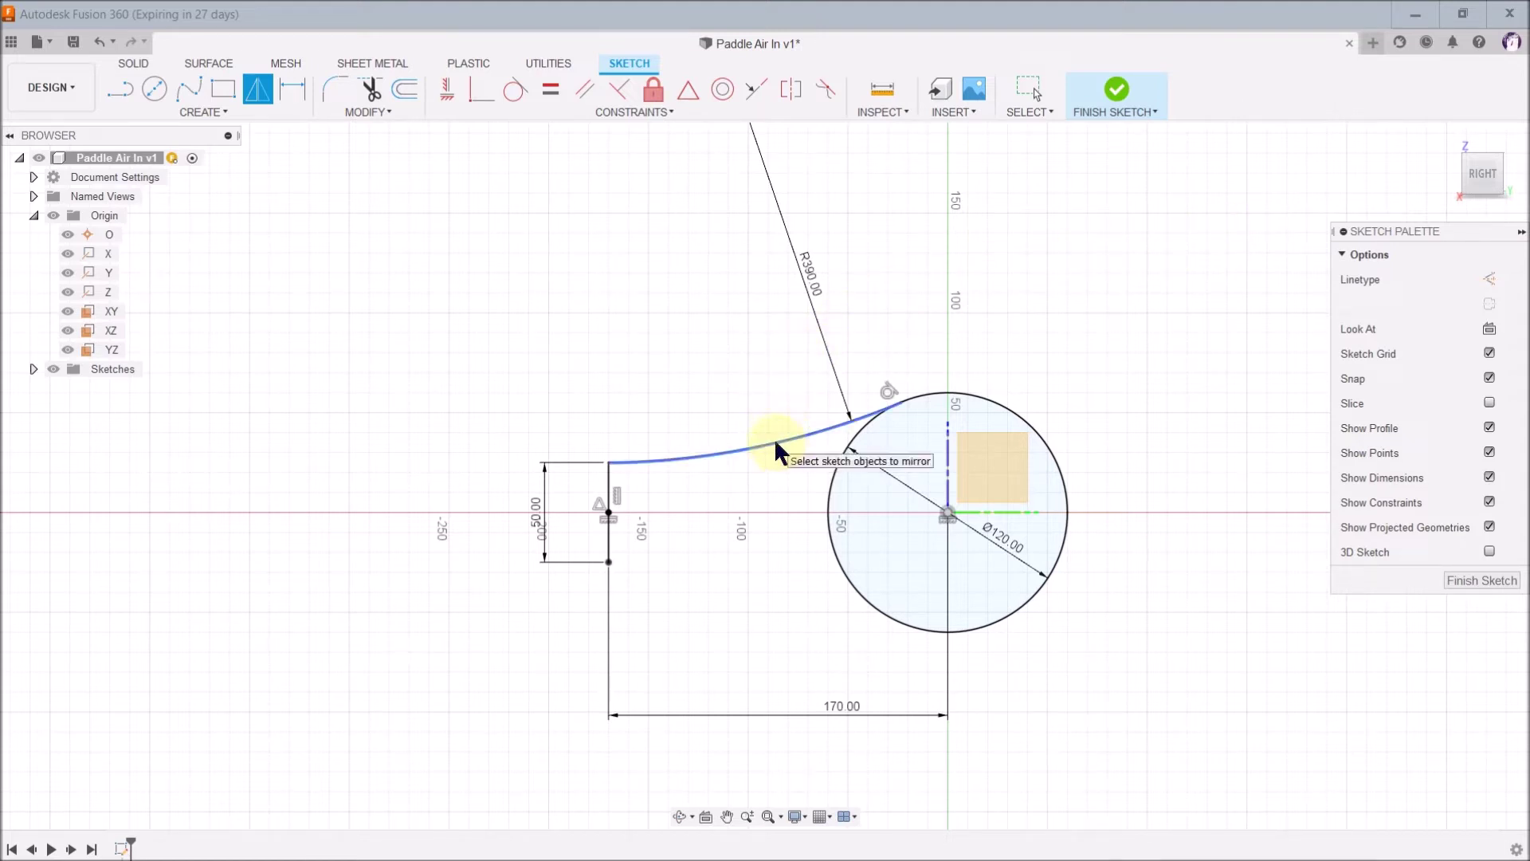
{"action": "left_click", "coordinate": [775, 443]}
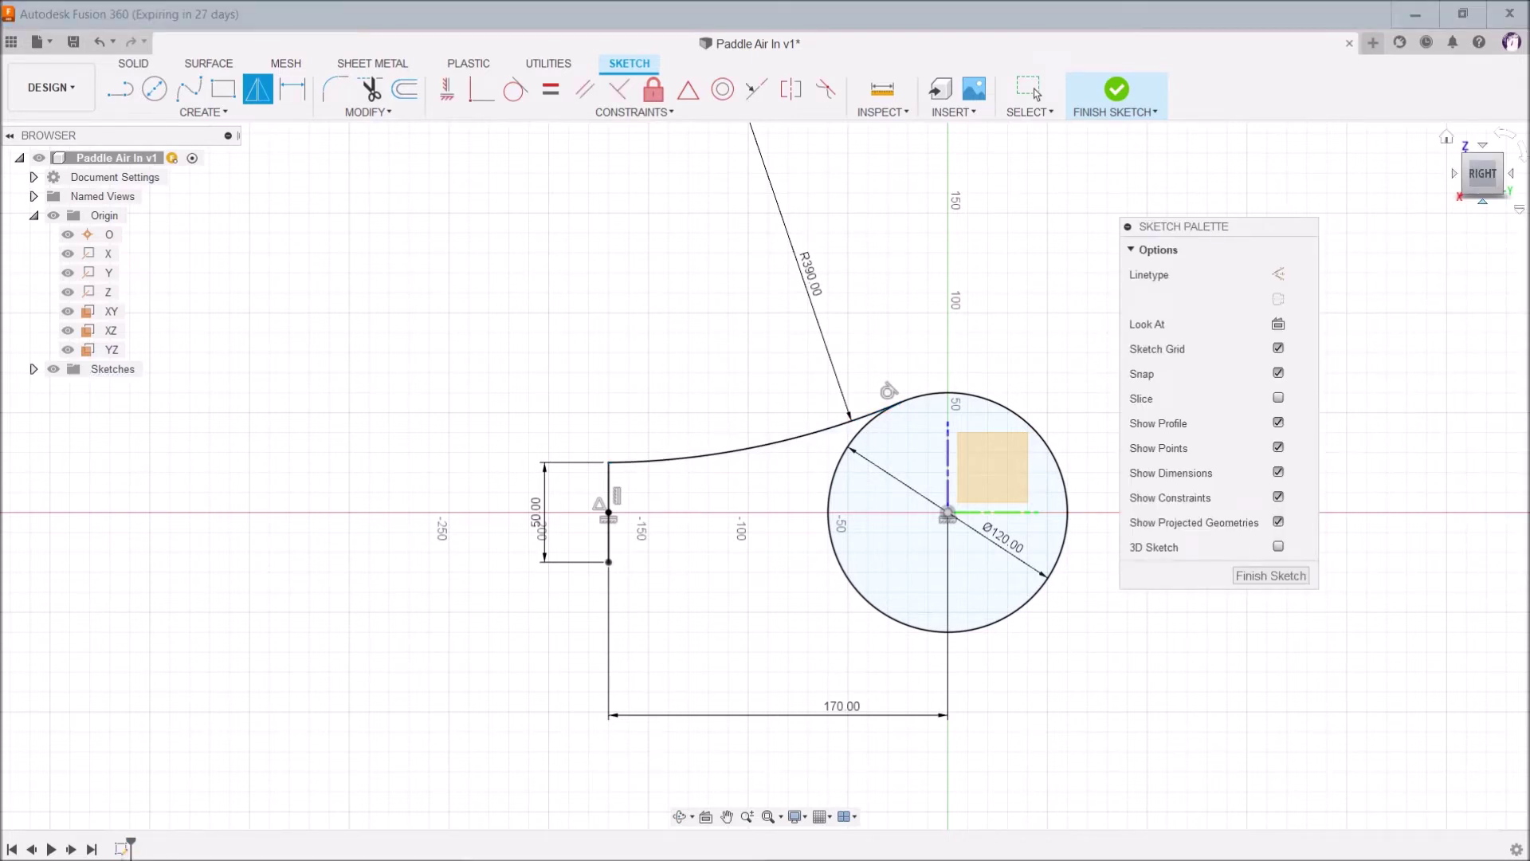
Mirror the upper R390 mm arc across the X axis to form the lower arc.
{"action": "left_click_drag", "start_coordinate": [1514, 780], "coordinate": [1226, 628]}
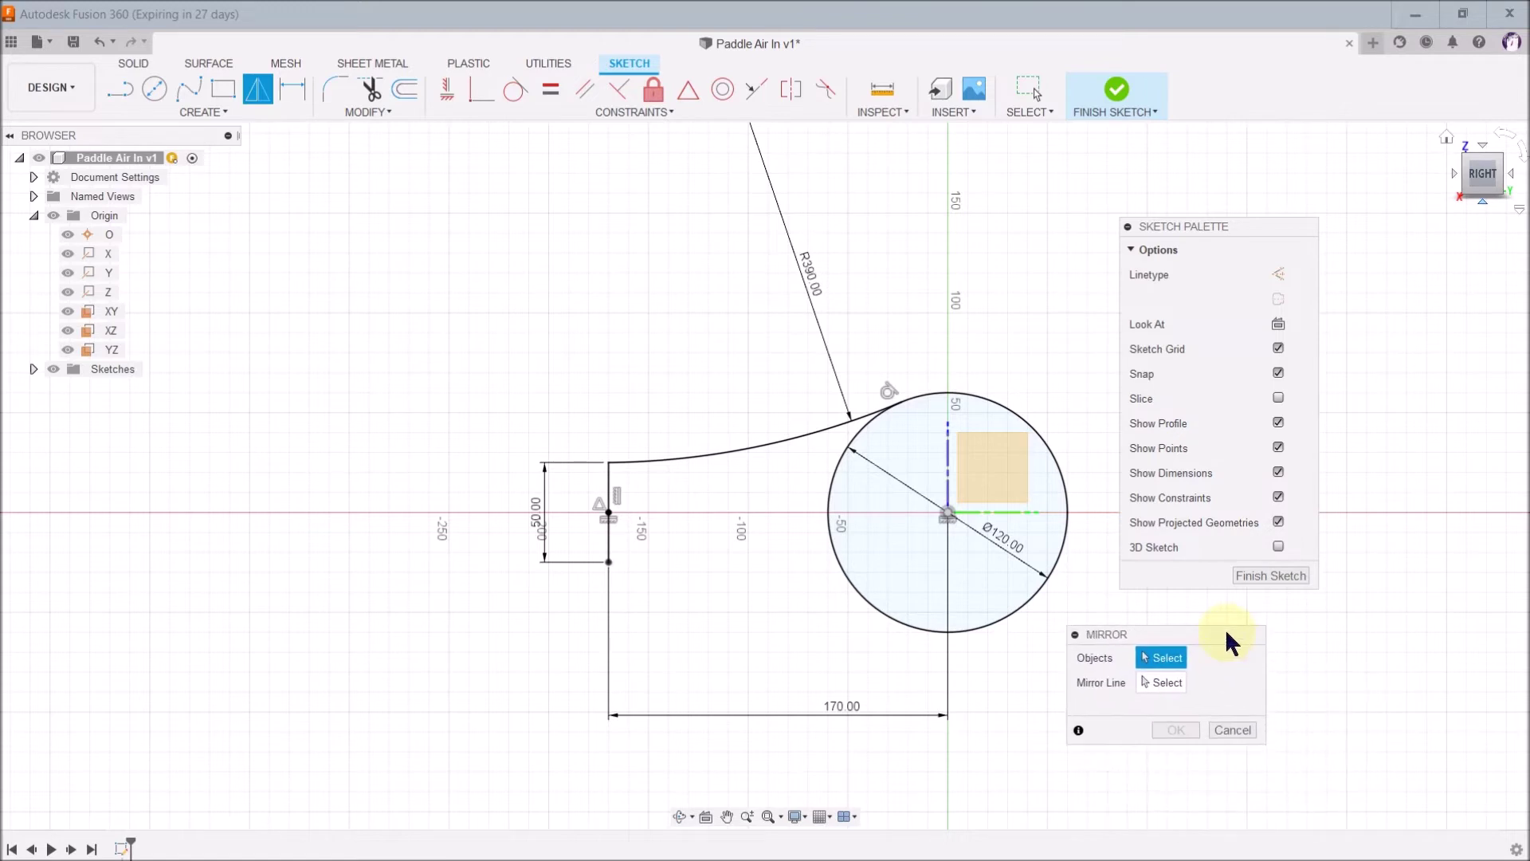
{"action": "left_click", "coordinate": [1403, 624]}
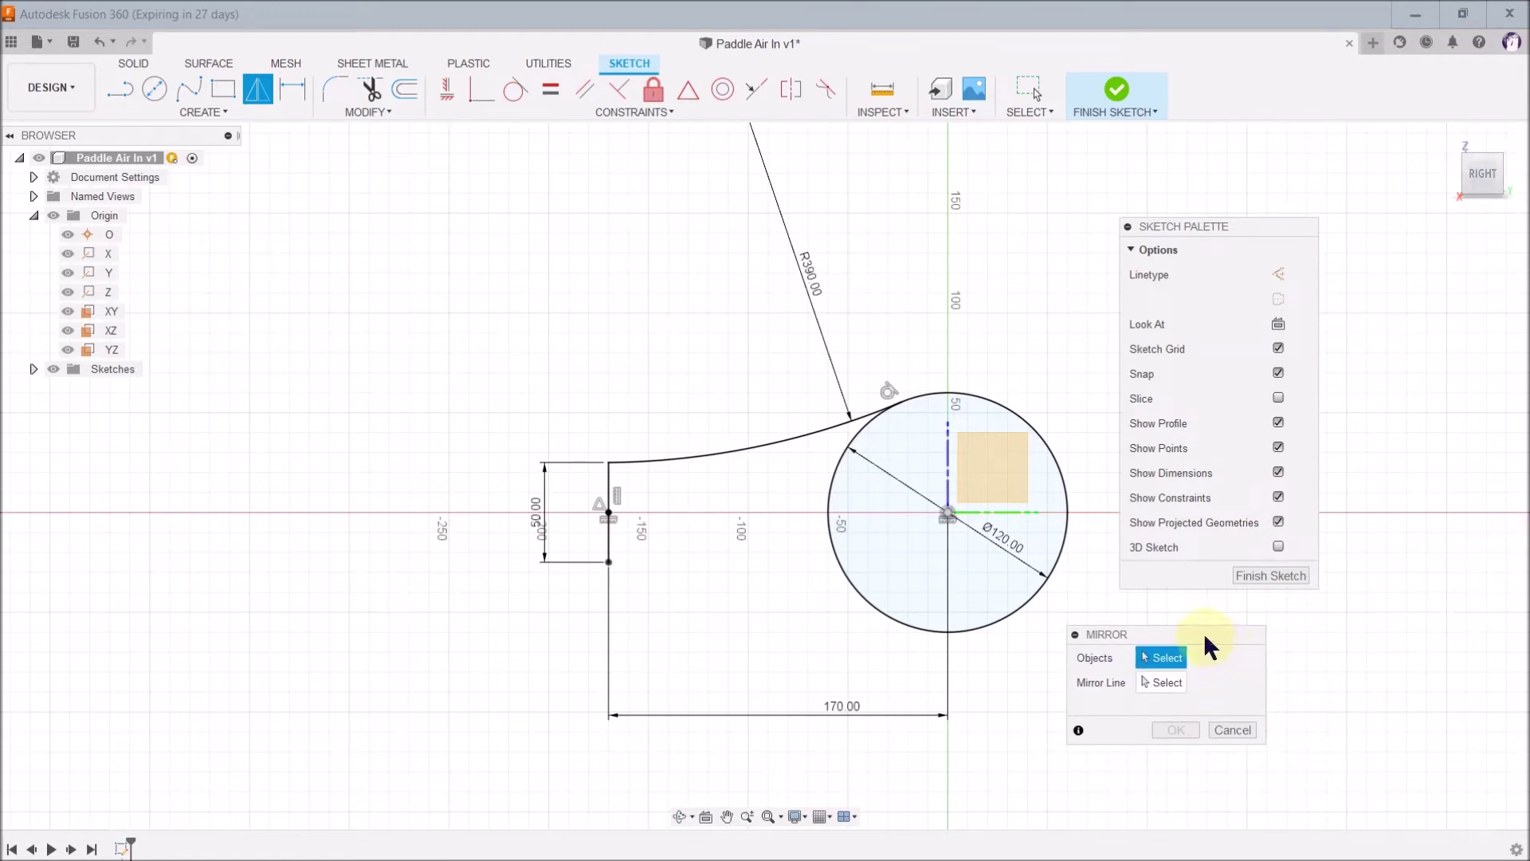
{"action": "left_click_drag", "start_coordinate": [1205, 633], "coordinate": [1237, 617]}
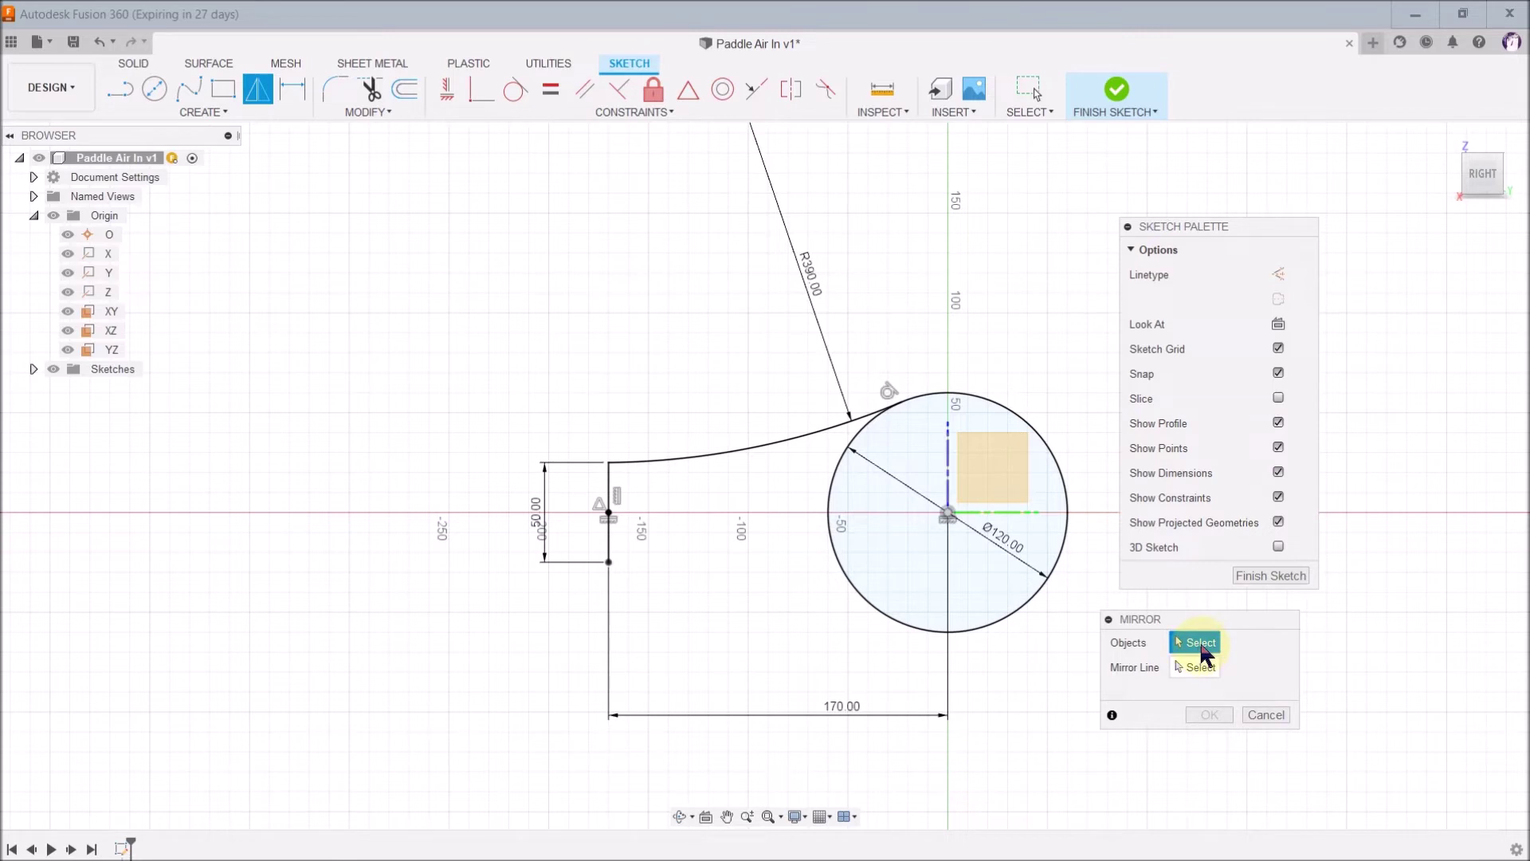
{"action": "left_click", "coordinate": [735, 452]}
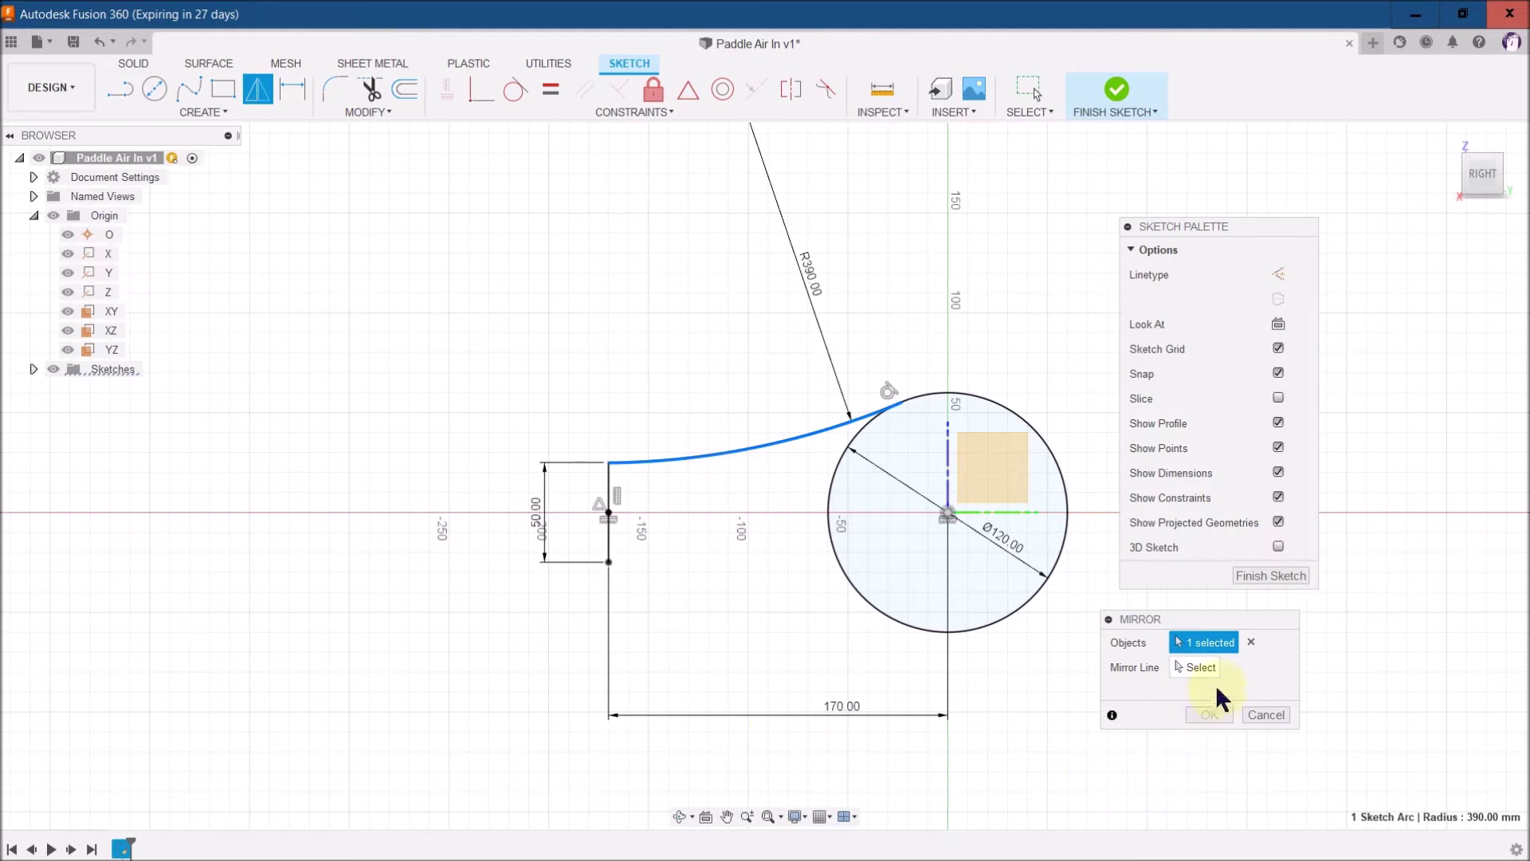
{"action": "left_click", "coordinate": [1199, 665]}
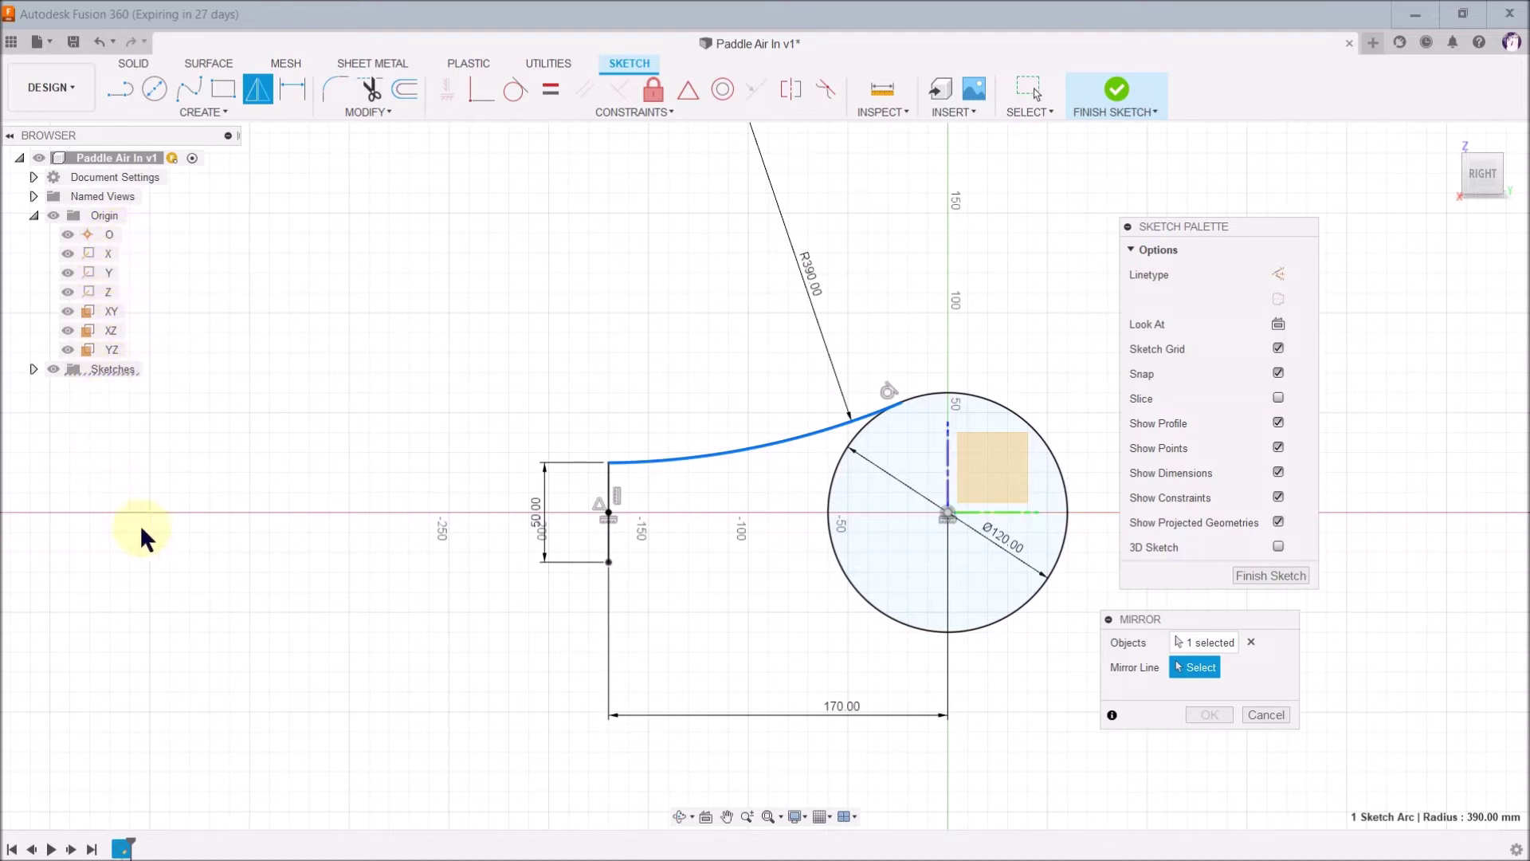
{"action": "left_click", "coordinate": [1011, 510]}
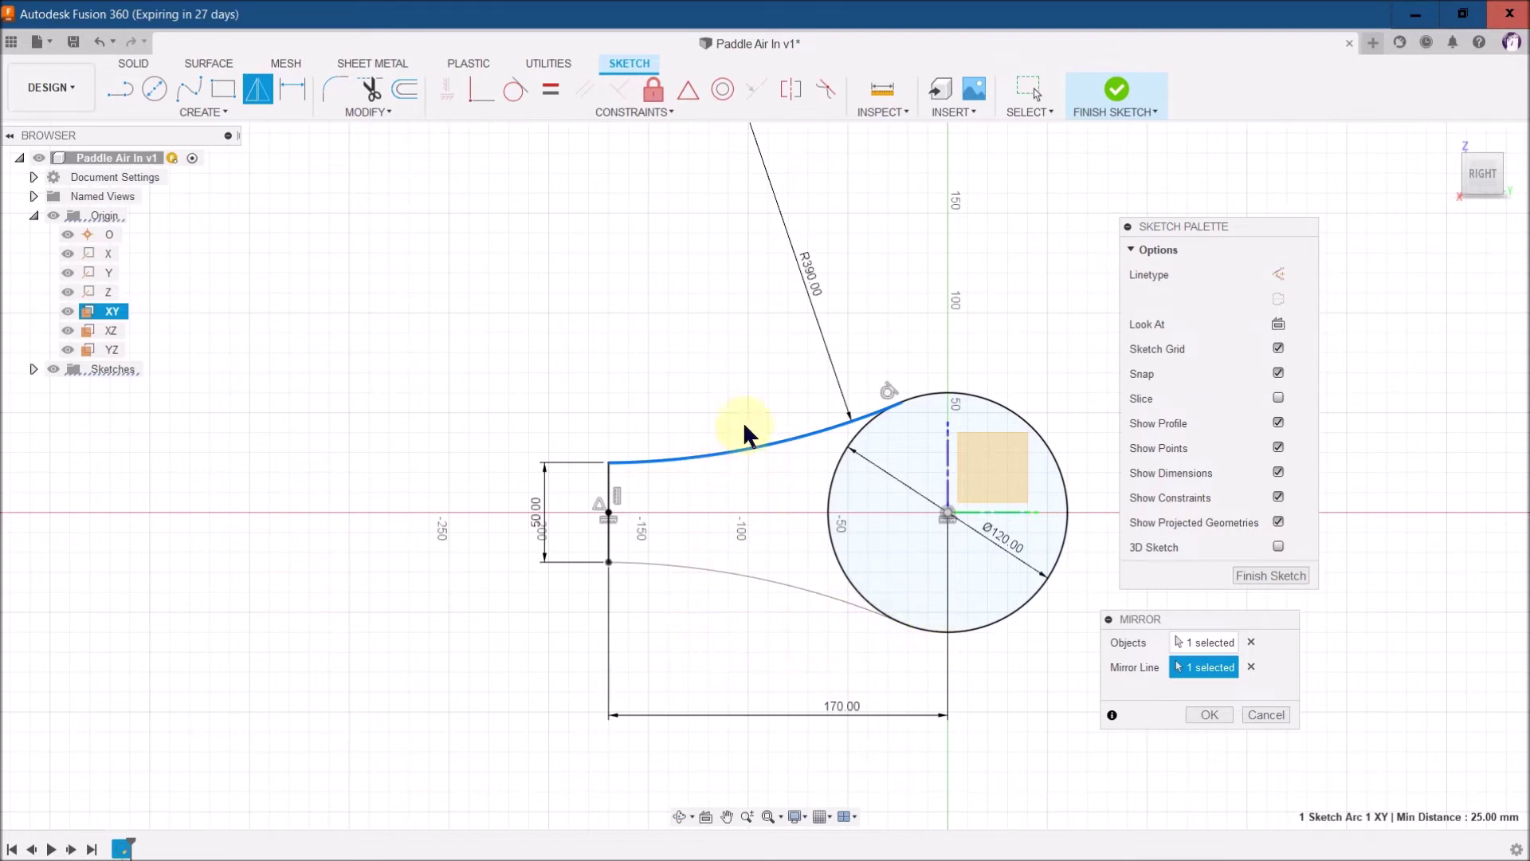
{"action": "left_click", "coordinate": [1210, 715]}
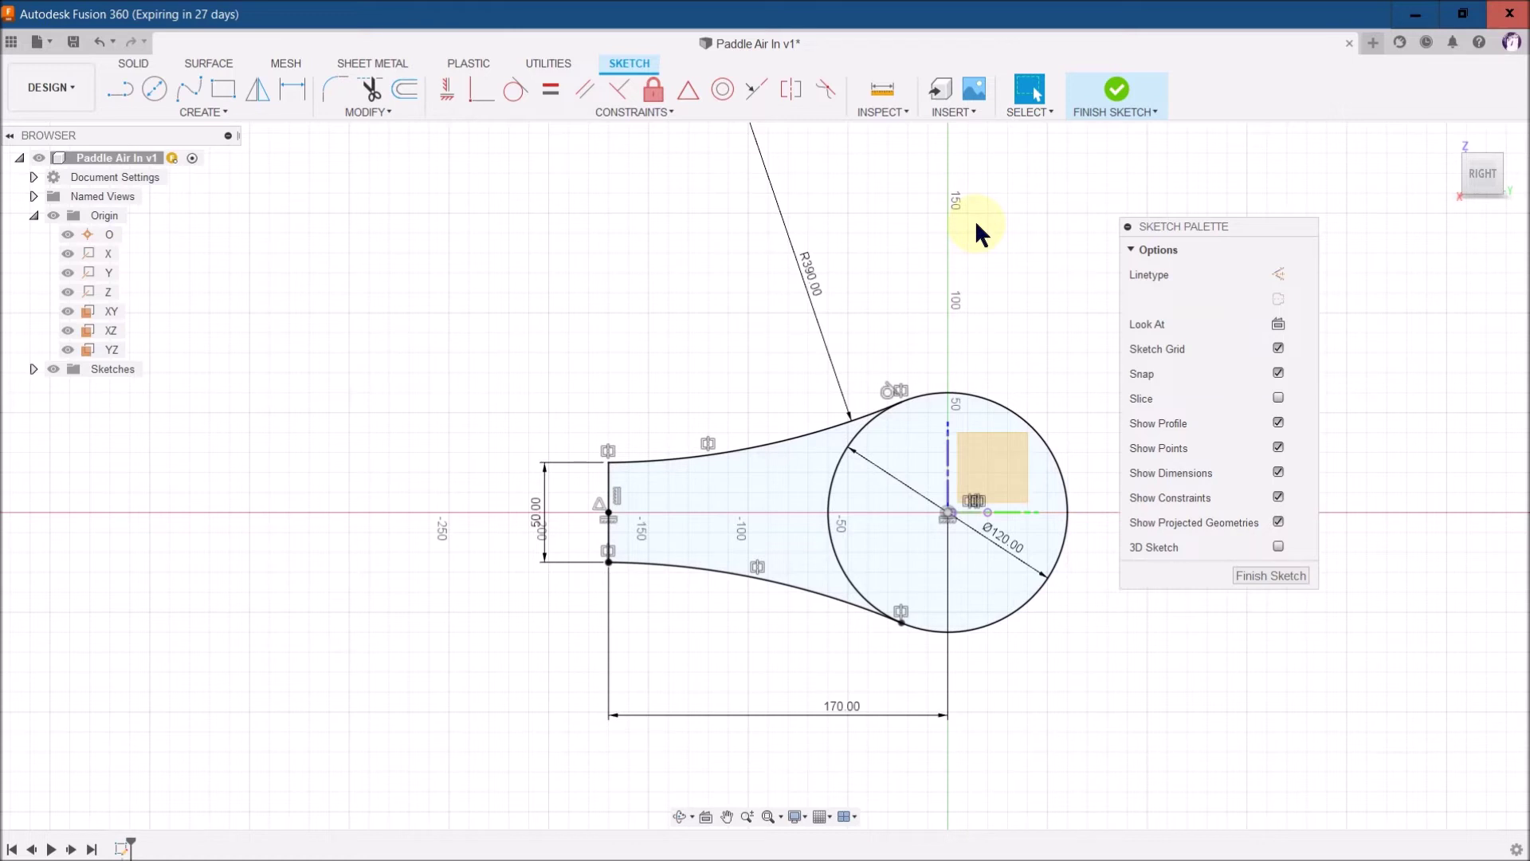
{"action": "left_click", "coordinate": [618, 458]}
Fillet both corners where the arcs meet the 50 mm left line with 5 mm radius.
{"action": "key", "text": "Escape"}
{"action": "left_click", "coordinate": [339, 88]}
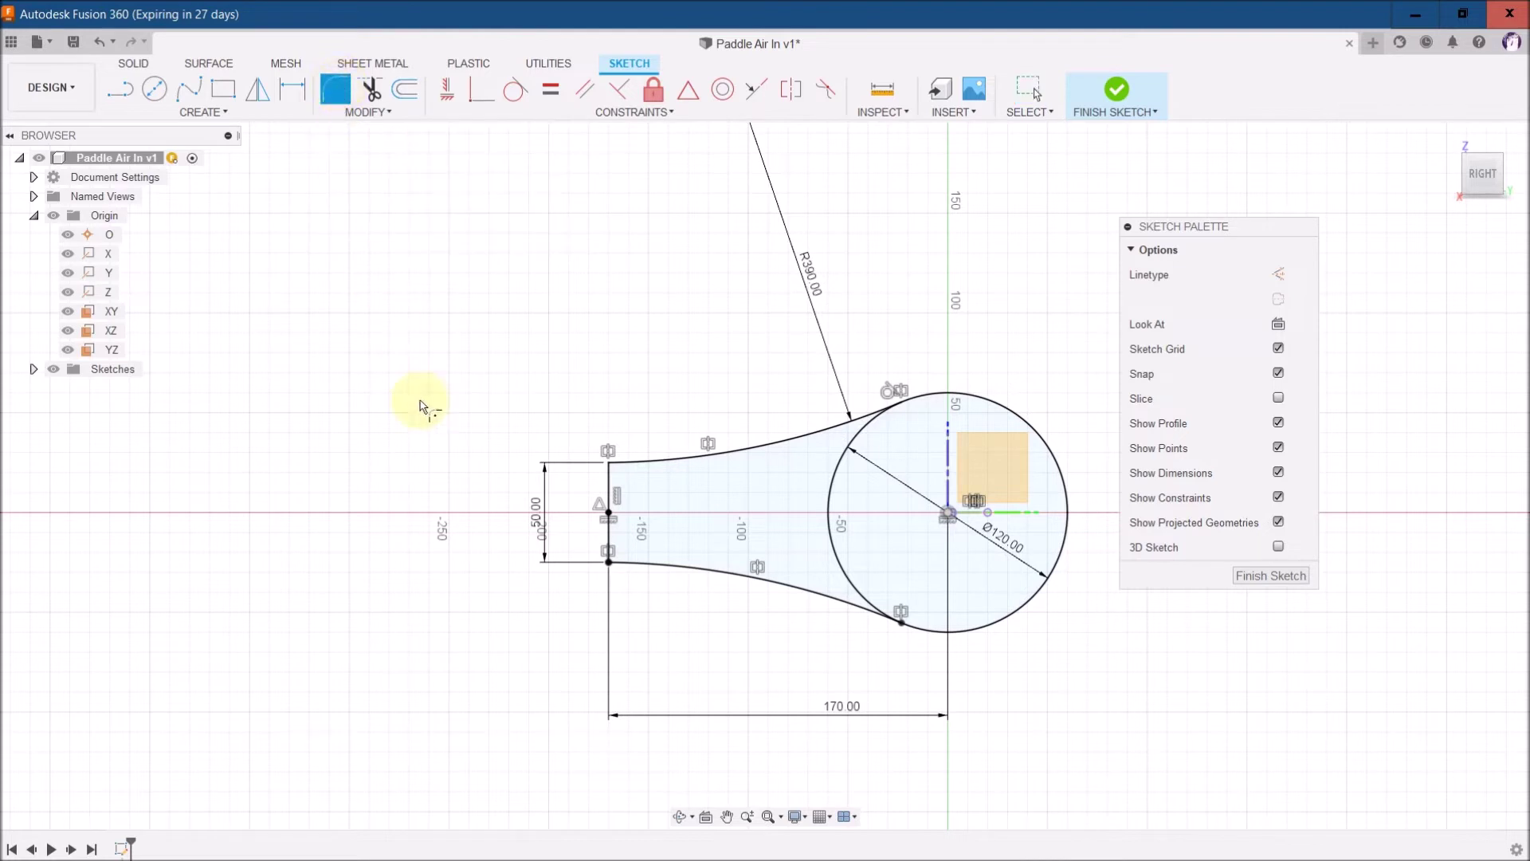
{"action": "left_click", "coordinate": [634, 462]}
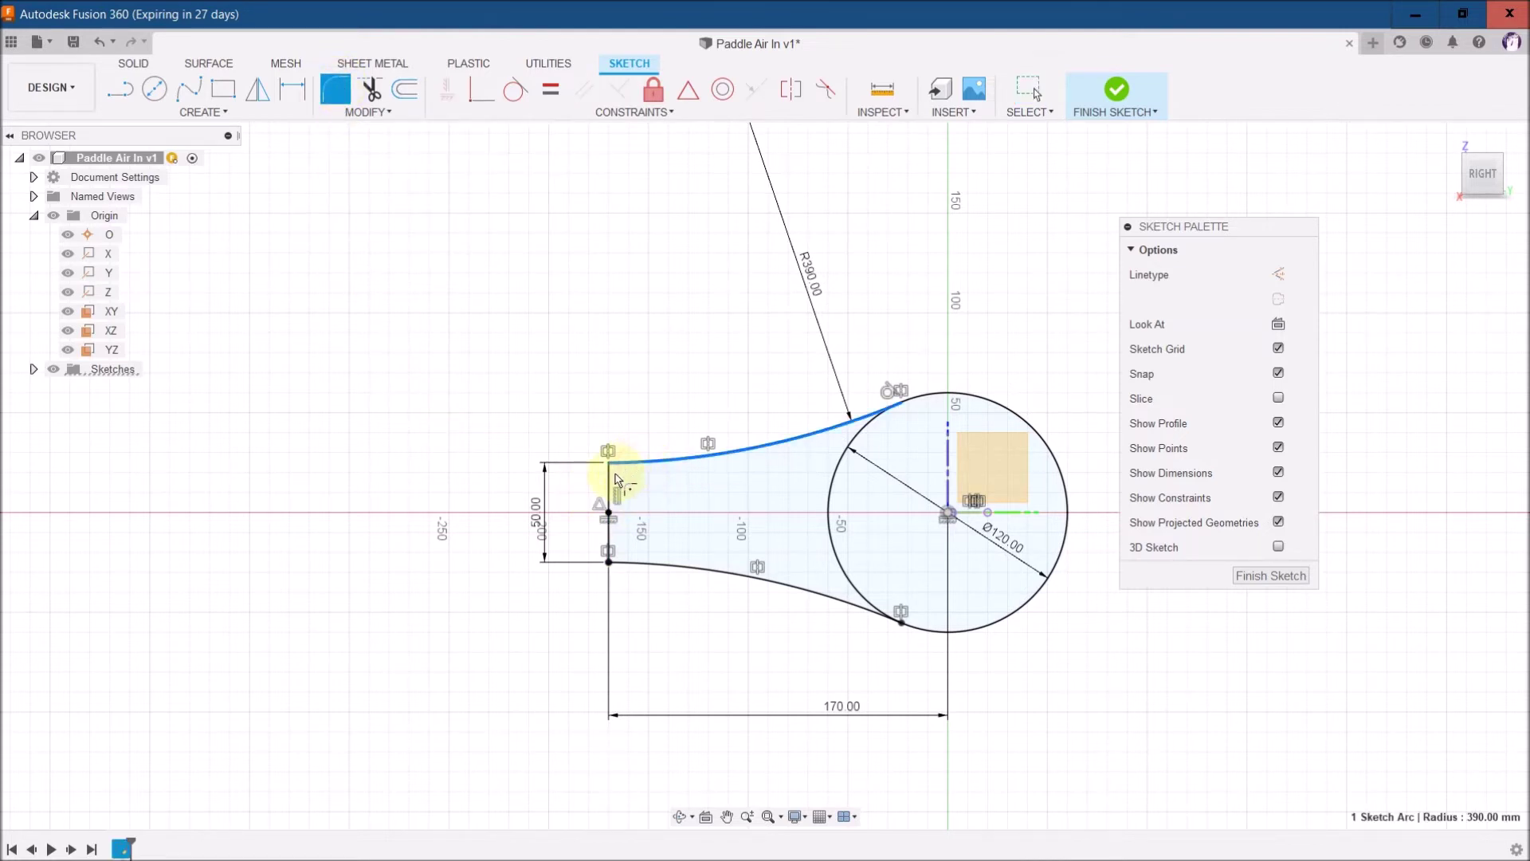
{"action": "left_click", "coordinate": [612, 484]}
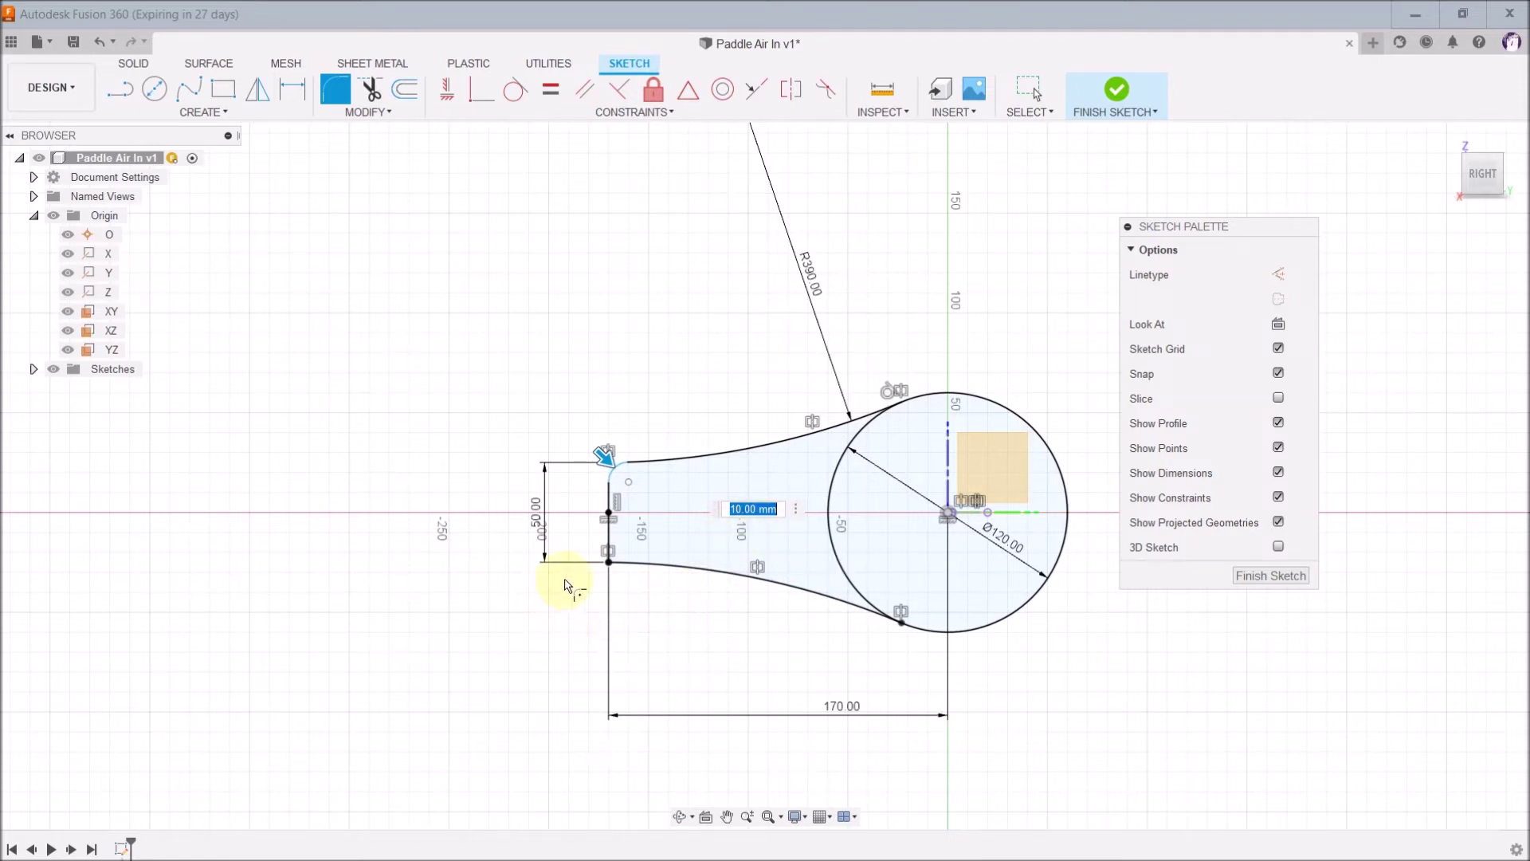
{"action": "left_click", "coordinate": [609, 548]}
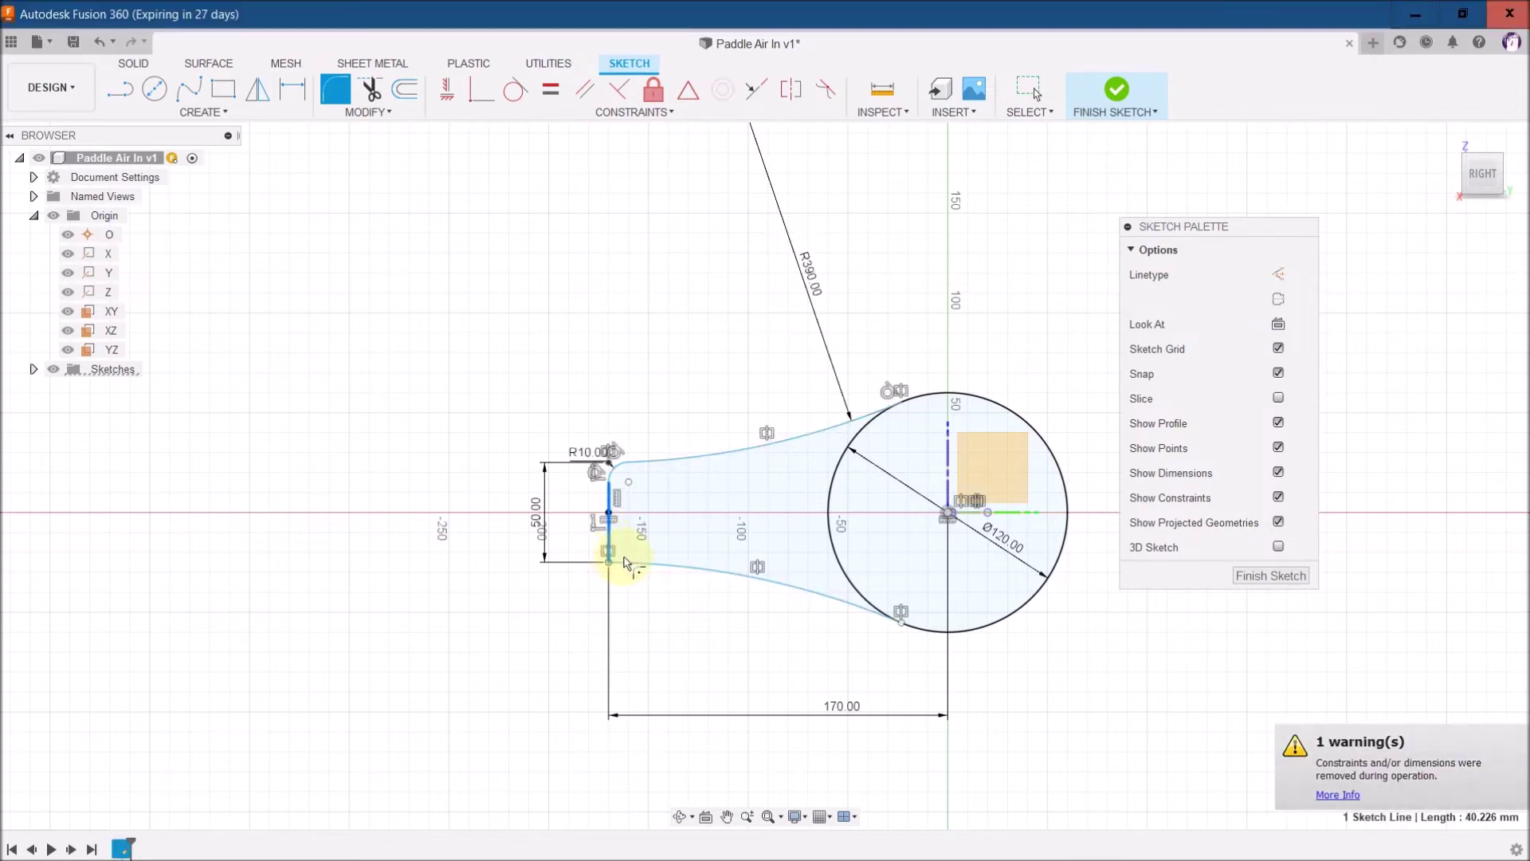
{"action": "left_click", "coordinate": [630, 566]}
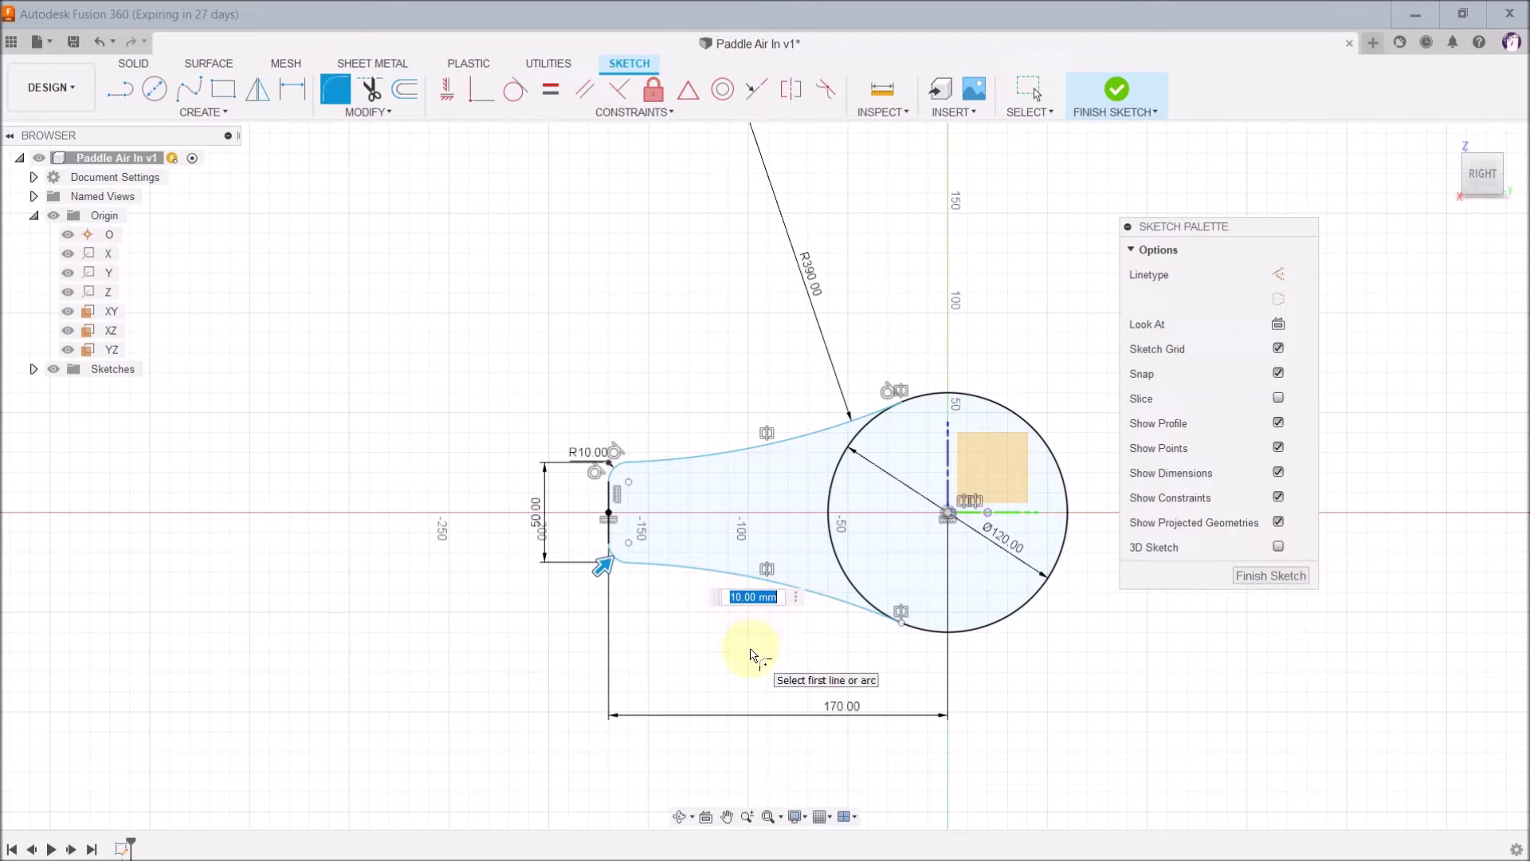
{"action": "type", "text": "5"}
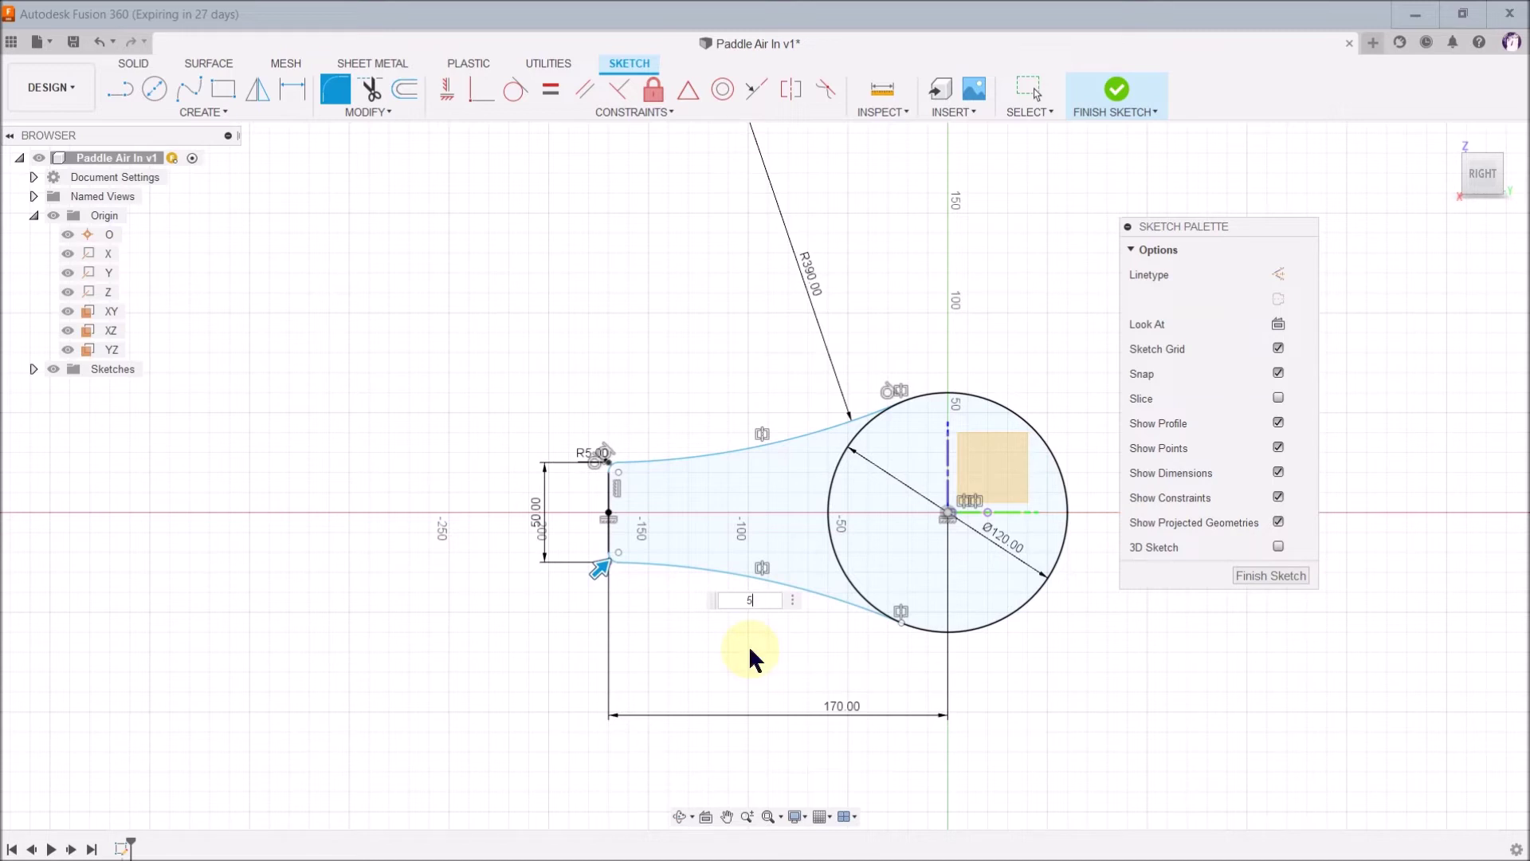
{"action": "key", "text": "Return"}
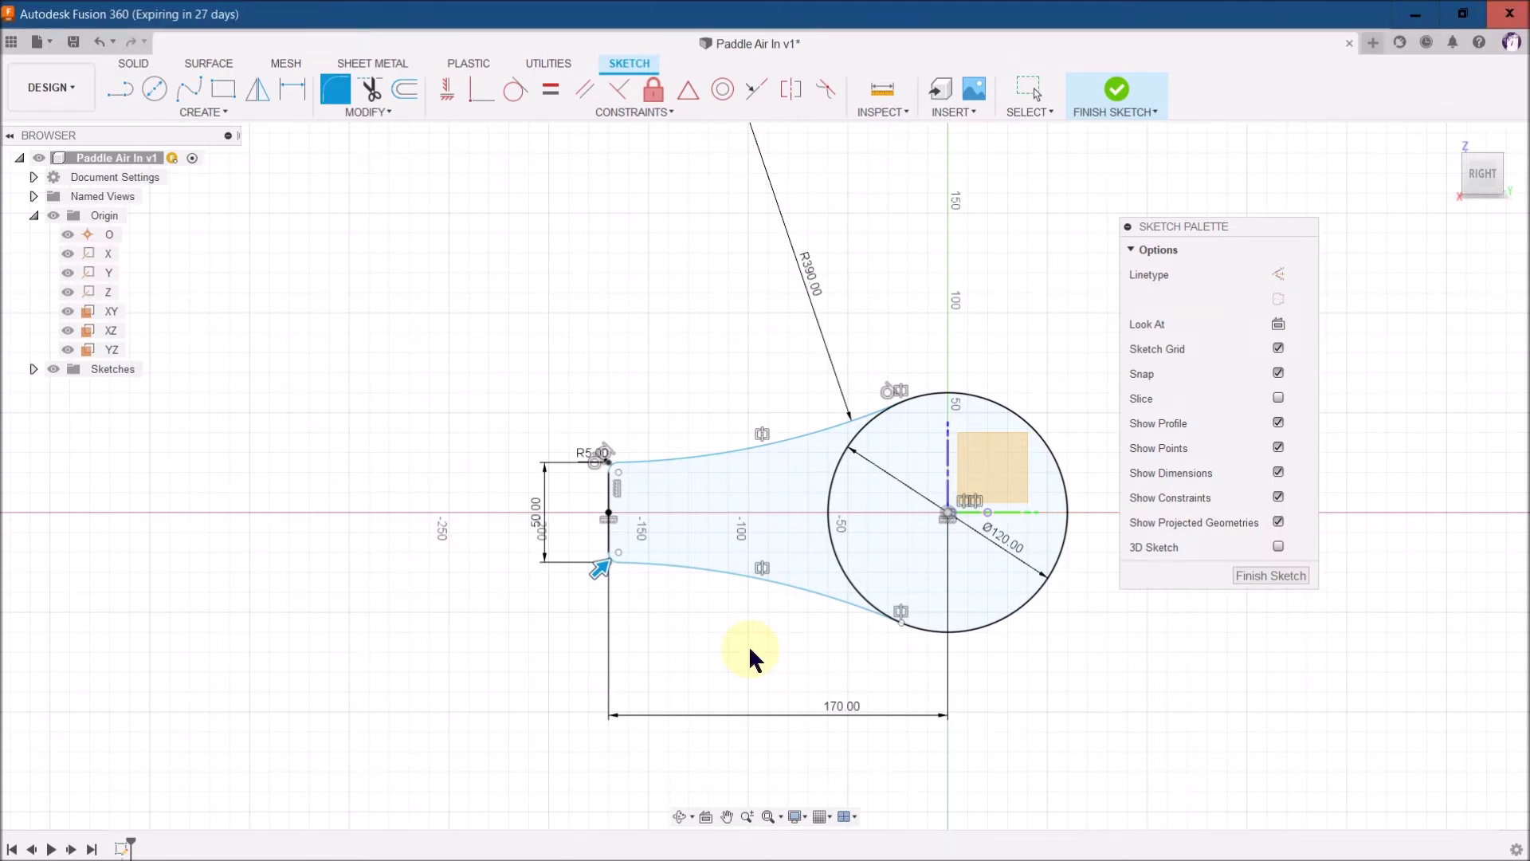
{"action": "key", "text": "Escape"}
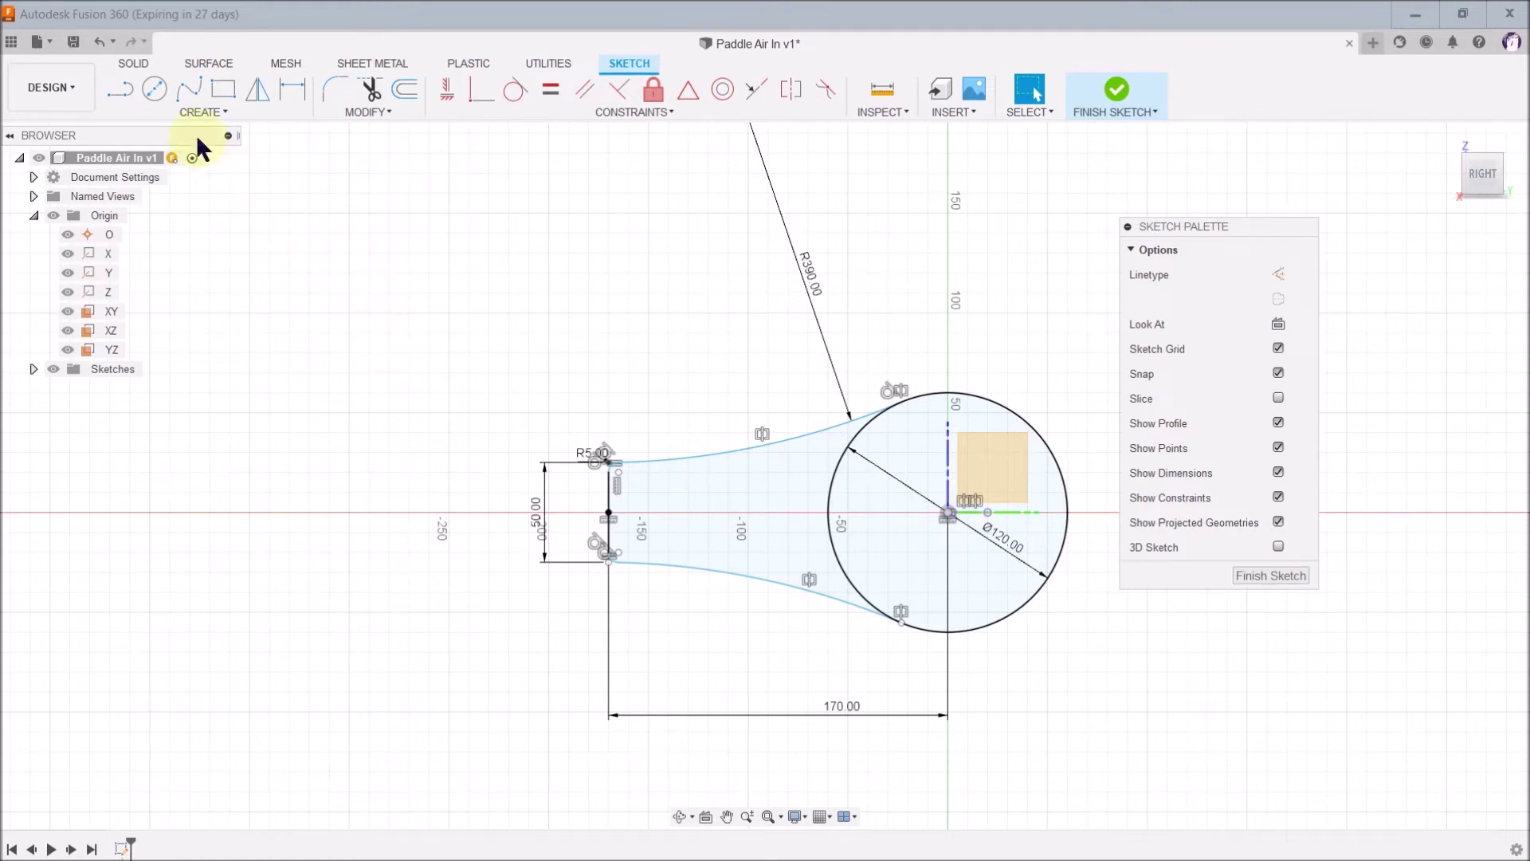
Draw a 30 mm diameter circle inside the paddle handle.
{"action": "left_click", "coordinate": [155, 92]}
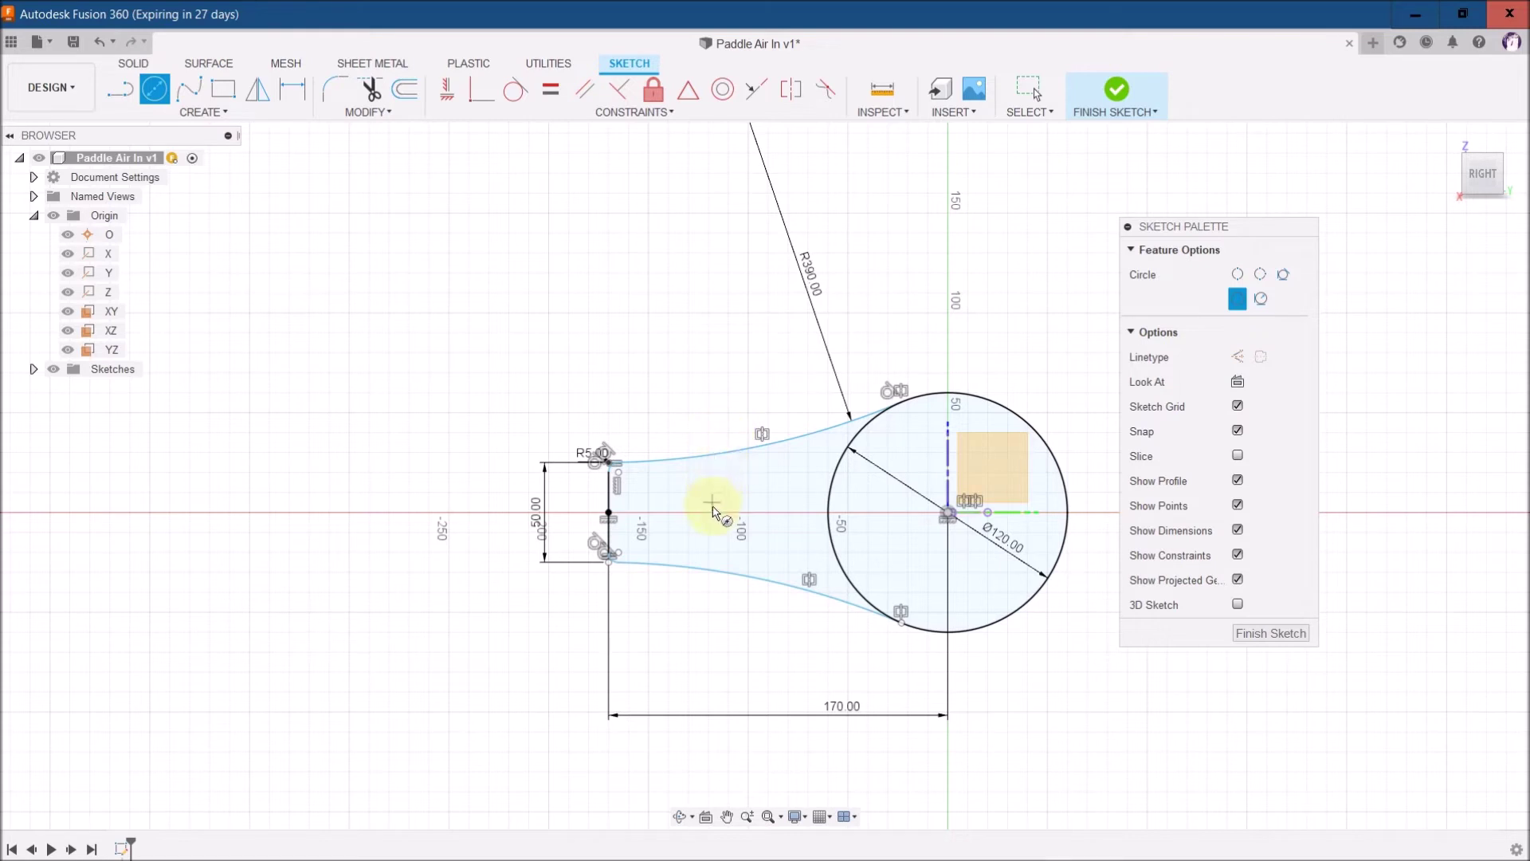
{"action": "scroll", "coordinate": [718, 410], "scroll_direction": "up", "scroll_amount": 3}
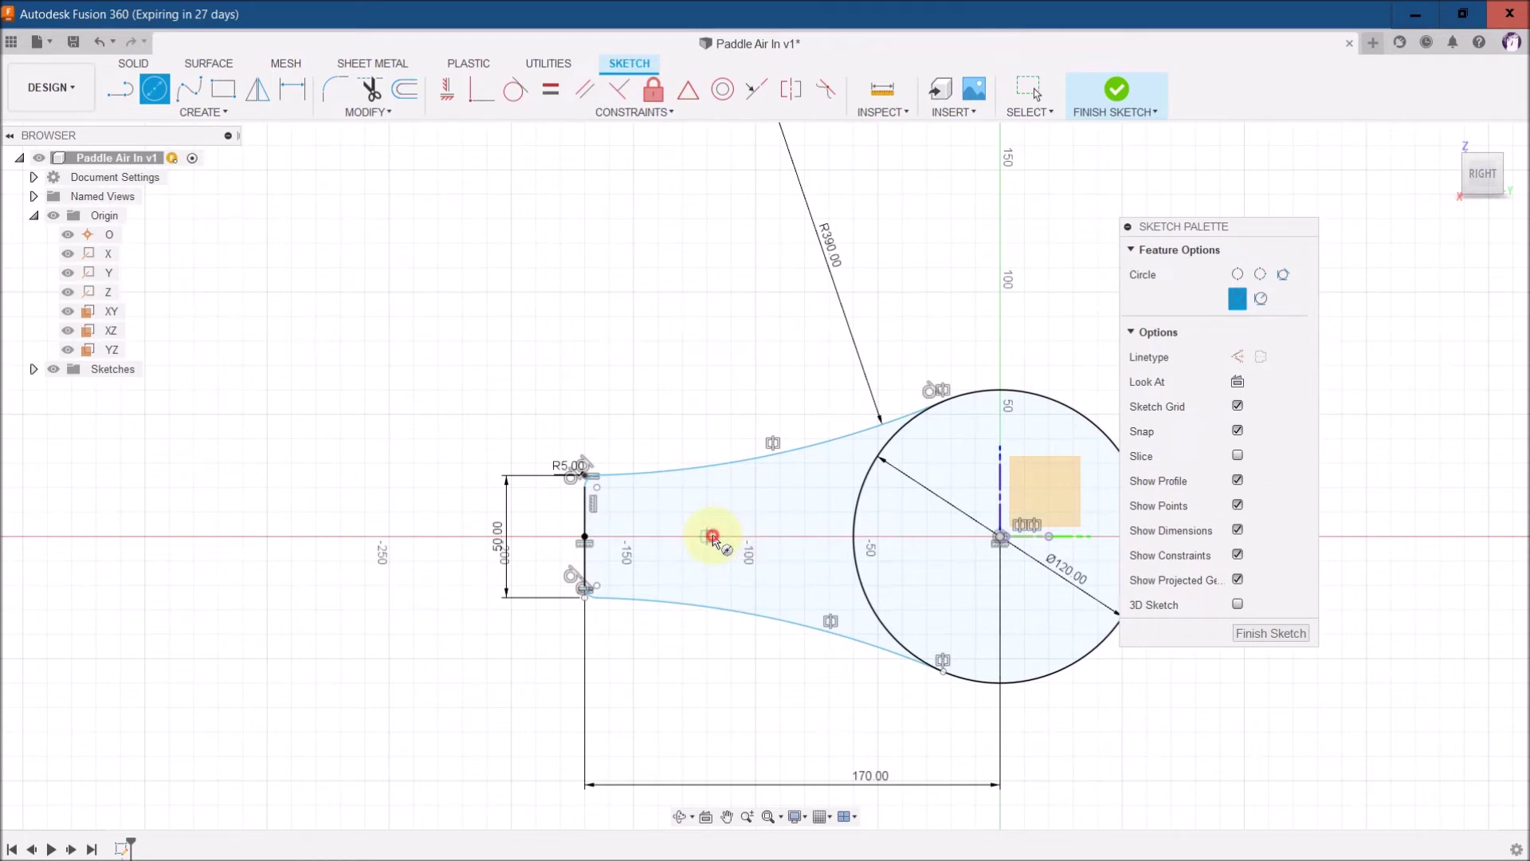
{"action": "left_click", "coordinate": [707, 537]}
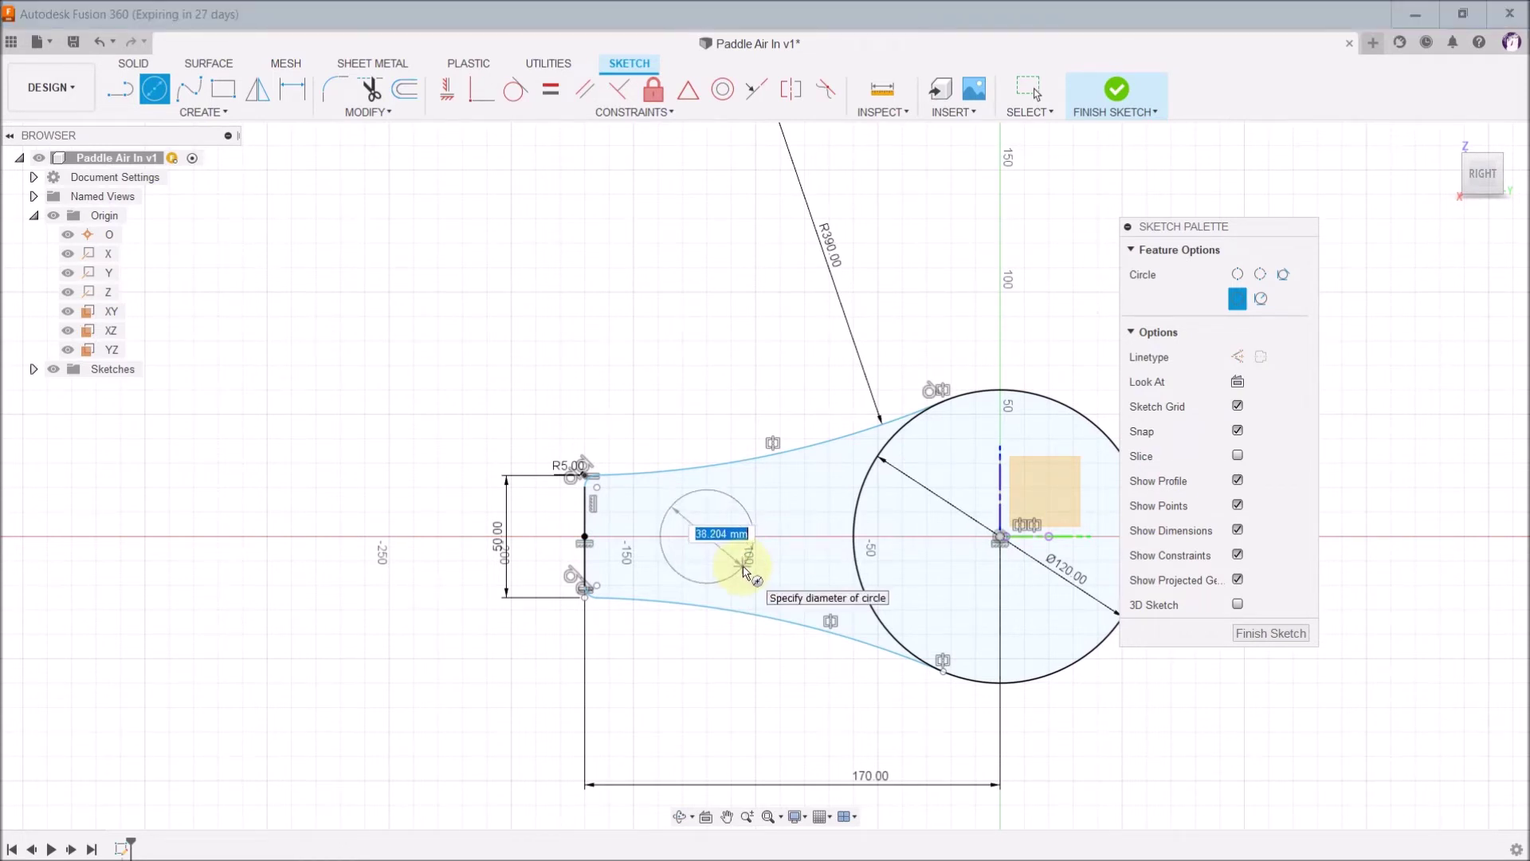
{"action": "type", "text": "30"}
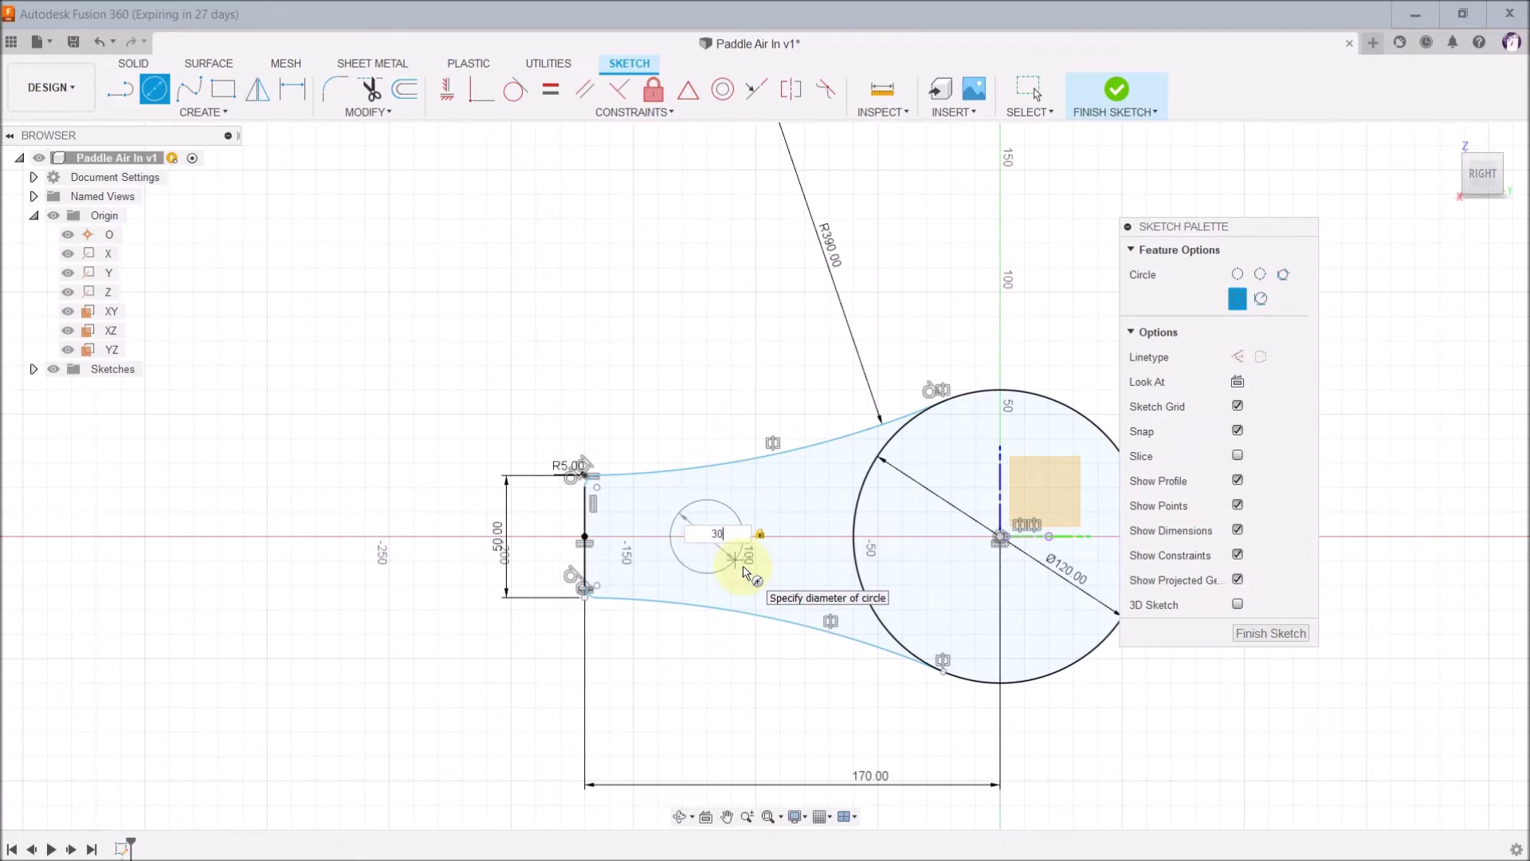
{"action": "key", "text": "Return"}
{"action": "key", "text": "Escape"}
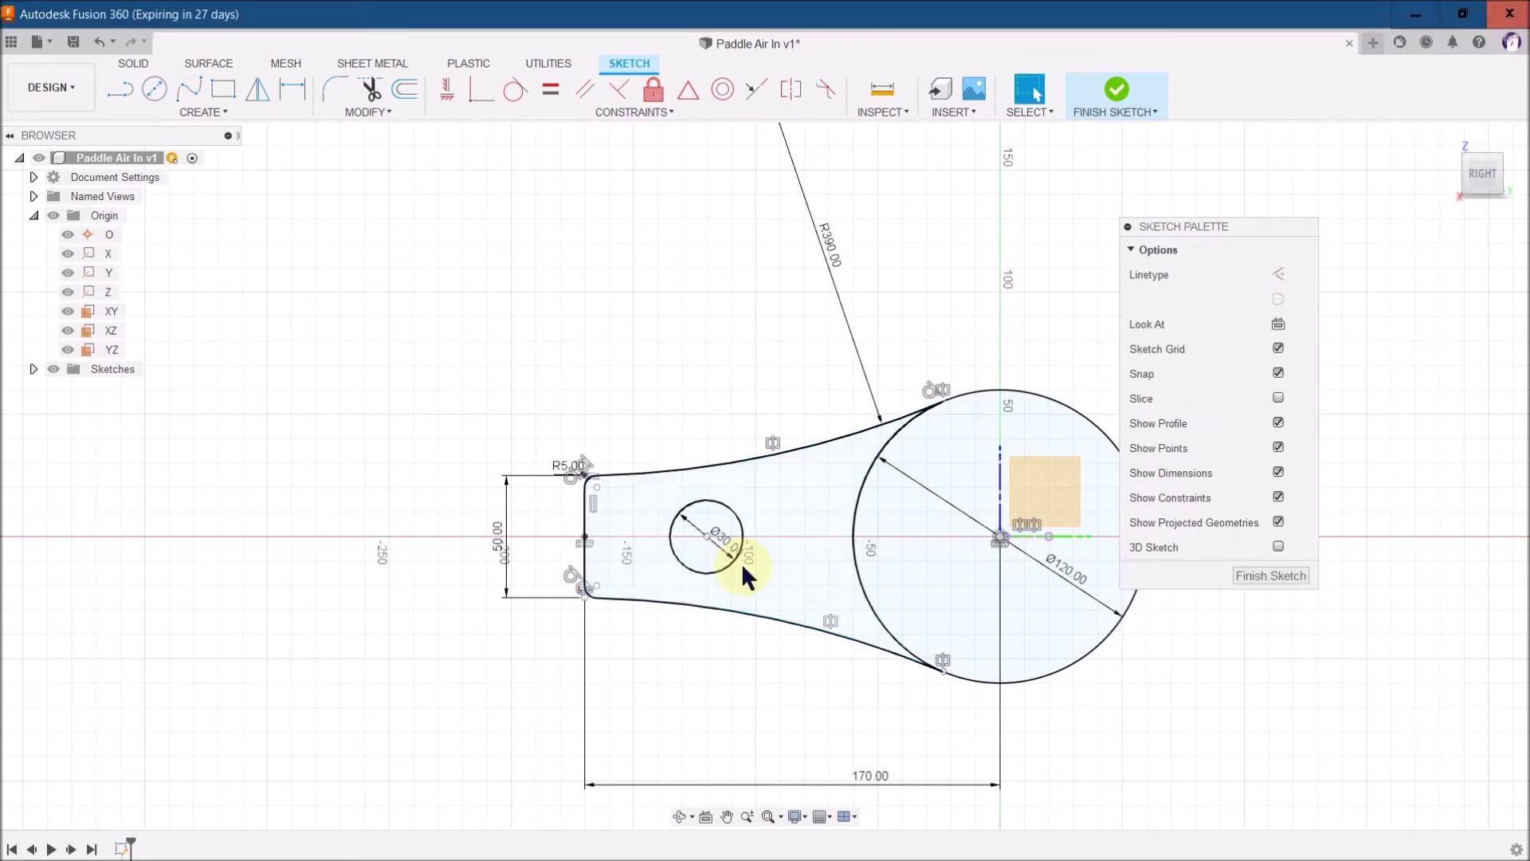
Constrain the small circle's centre horizontally with the large circle's centre.
{"action": "scroll", "coordinate": [466, 337], "scroll_direction": "up", "scroll_amount": 4}
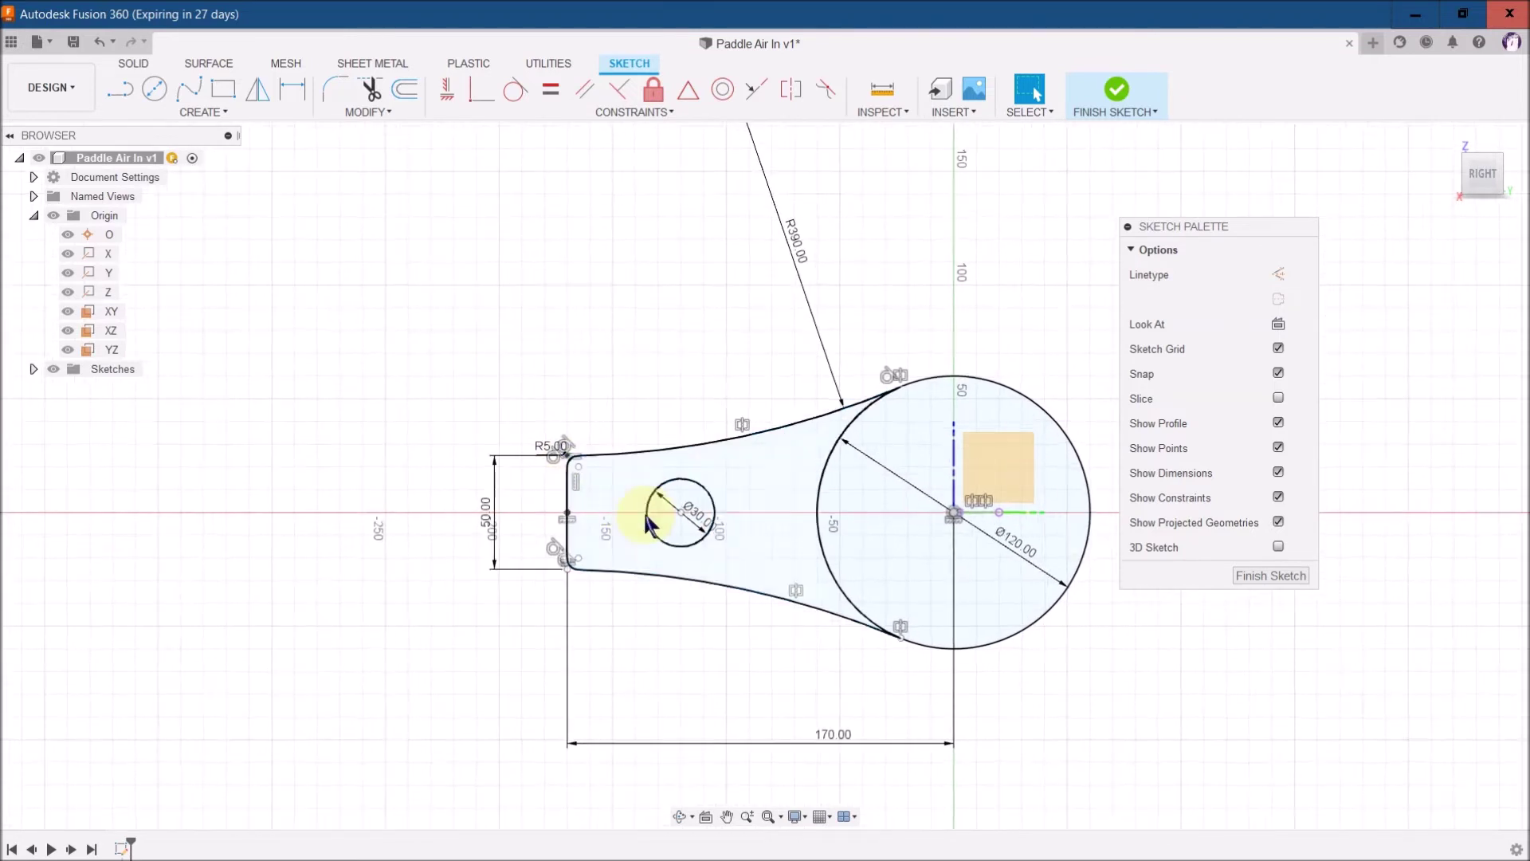
{"action": "left_click", "coordinate": [716, 580]}
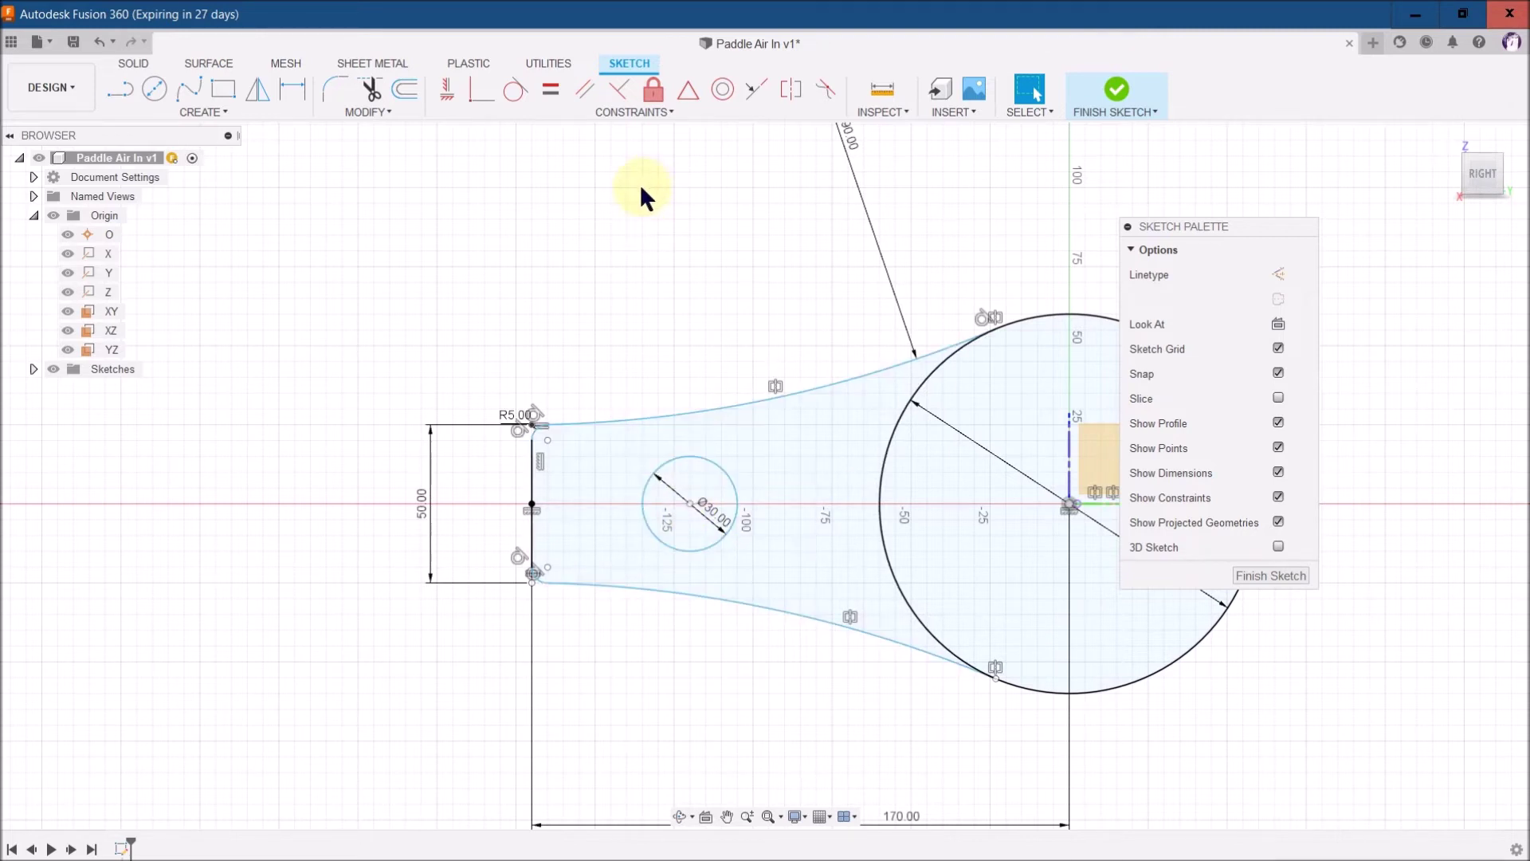
{"action": "left_click", "coordinate": [448, 91]}
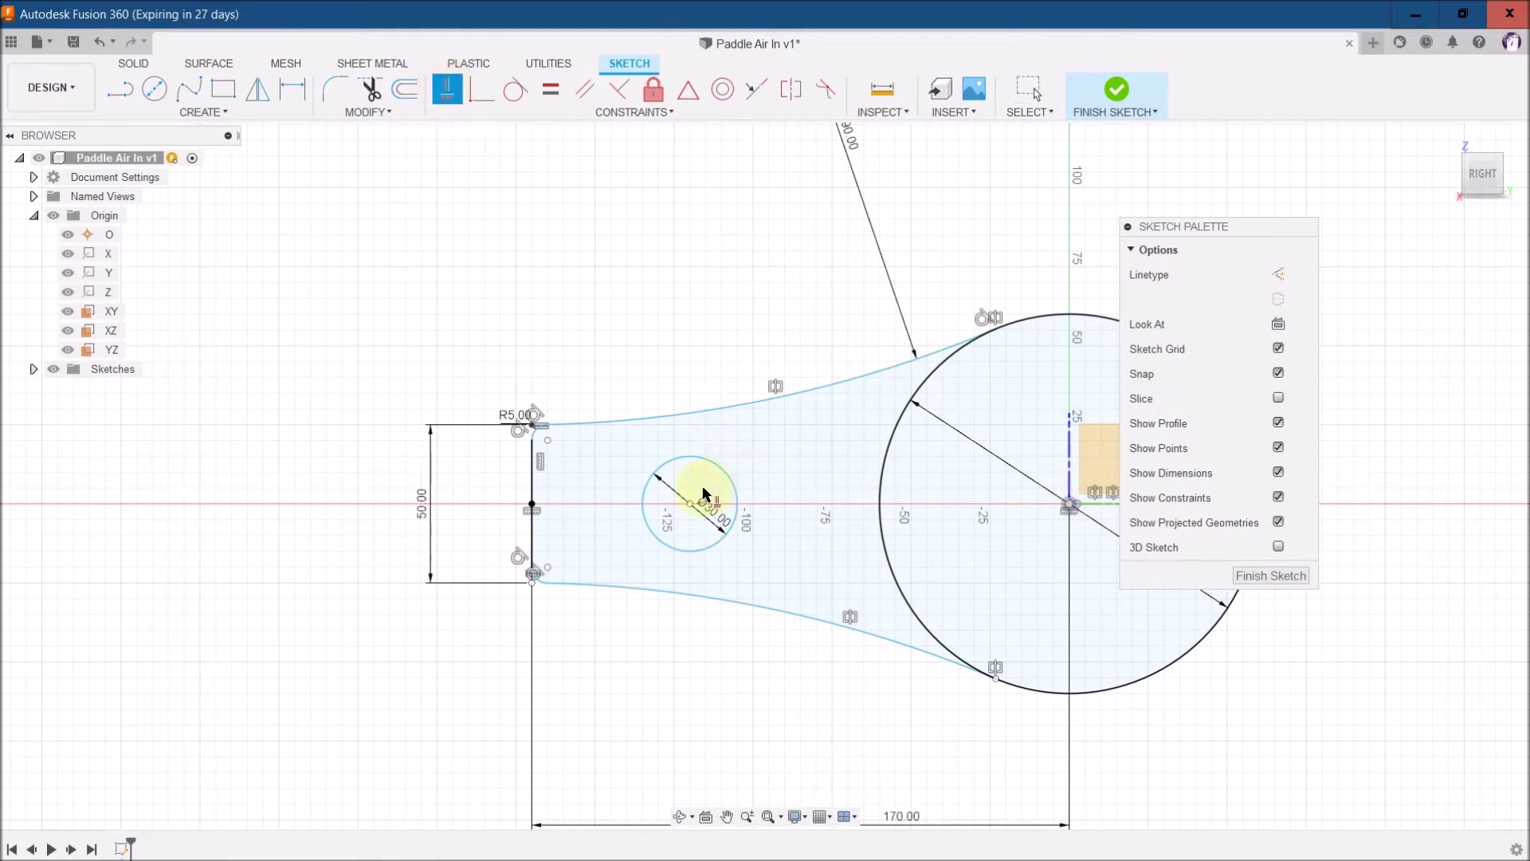
{"action": "left_click", "coordinate": [691, 504]}
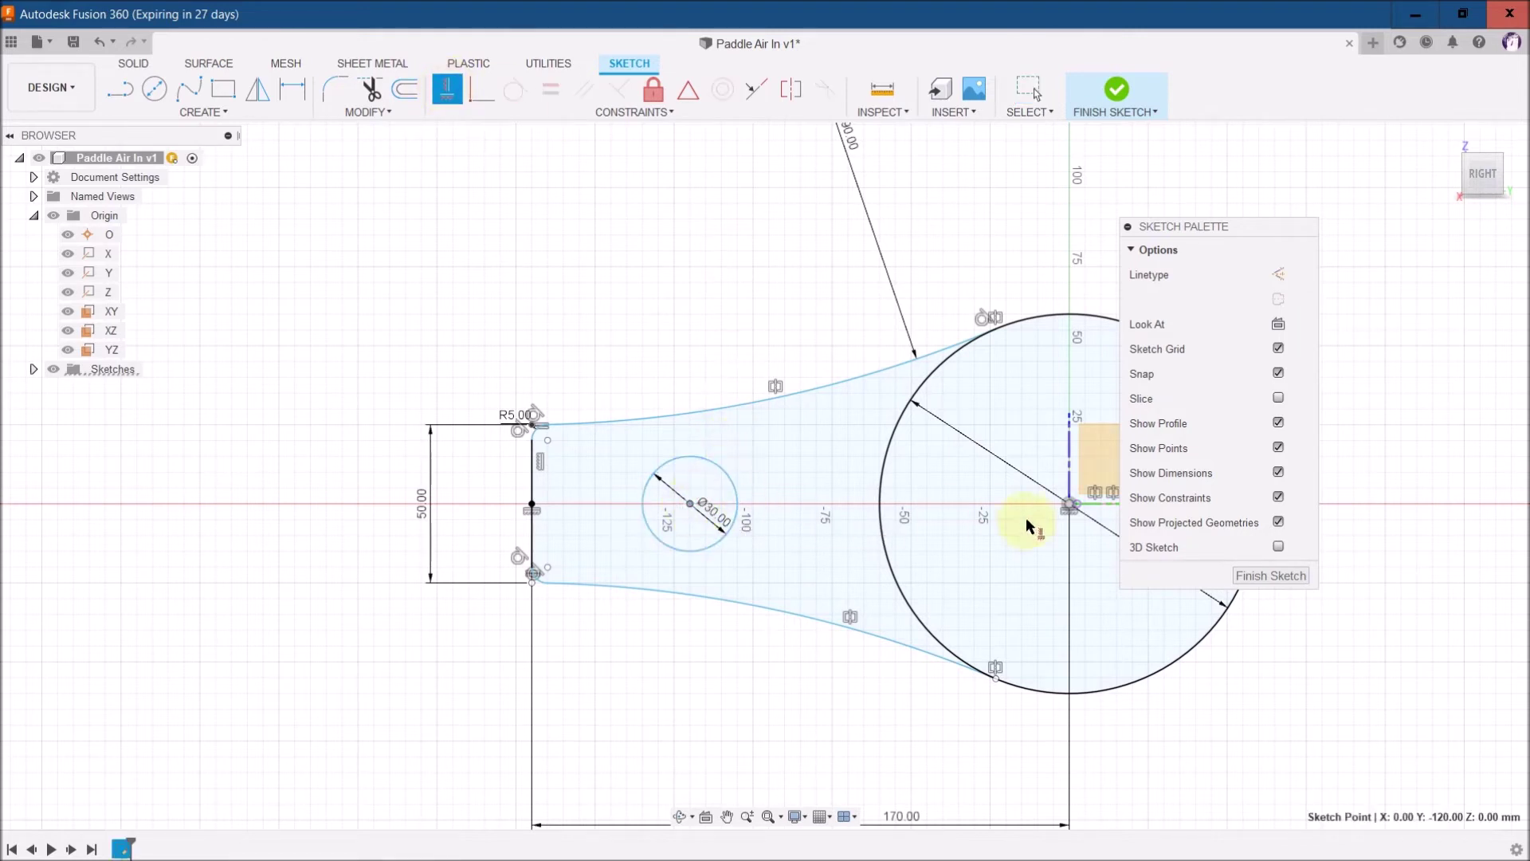
{"action": "left_click", "coordinate": [1068, 509]}
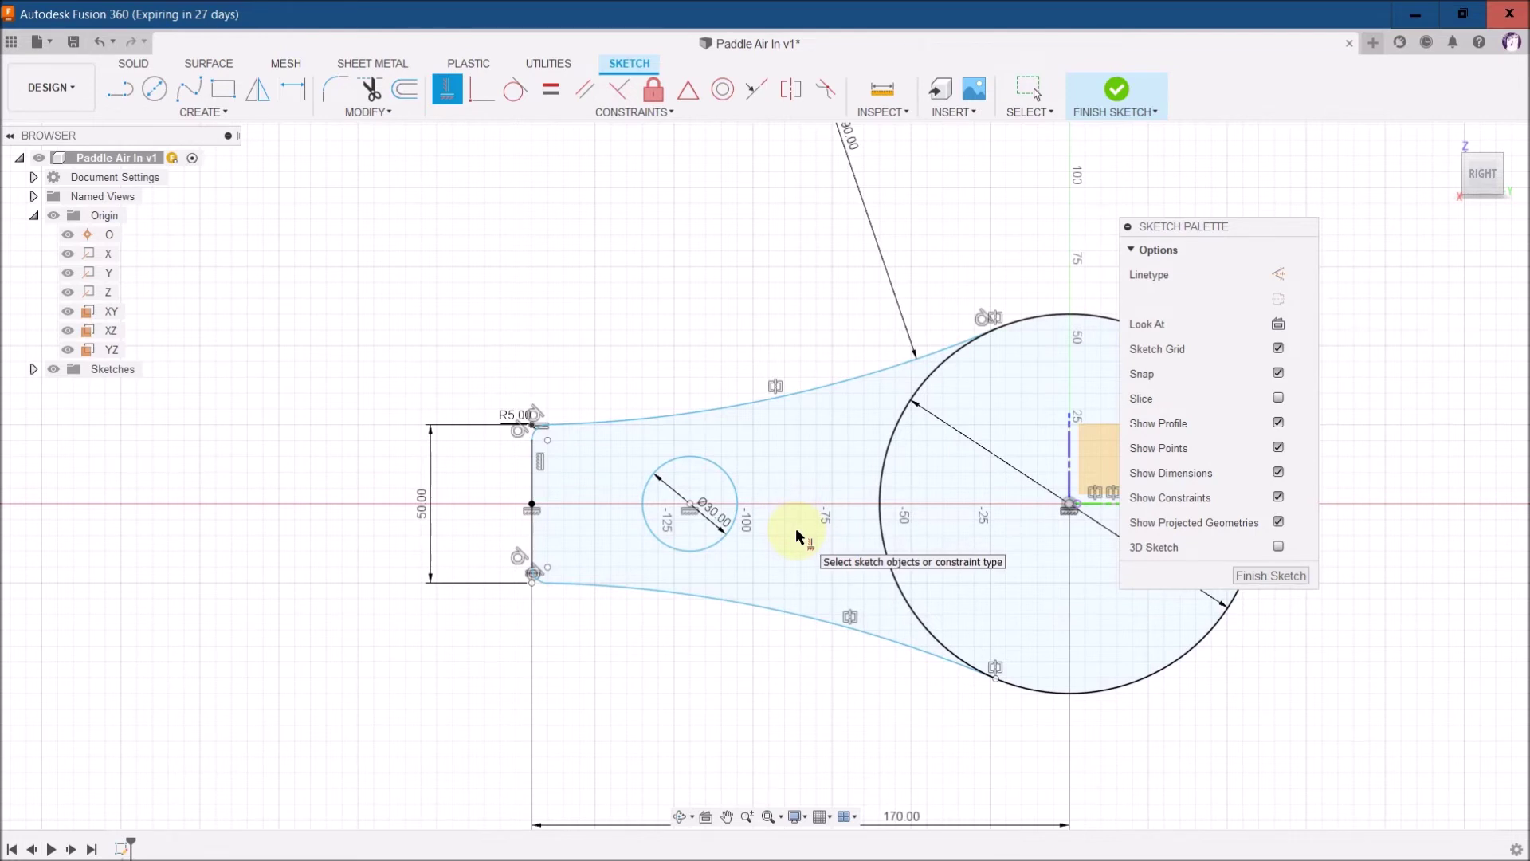
{"action": "left_click", "coordinate": [292, 92]}
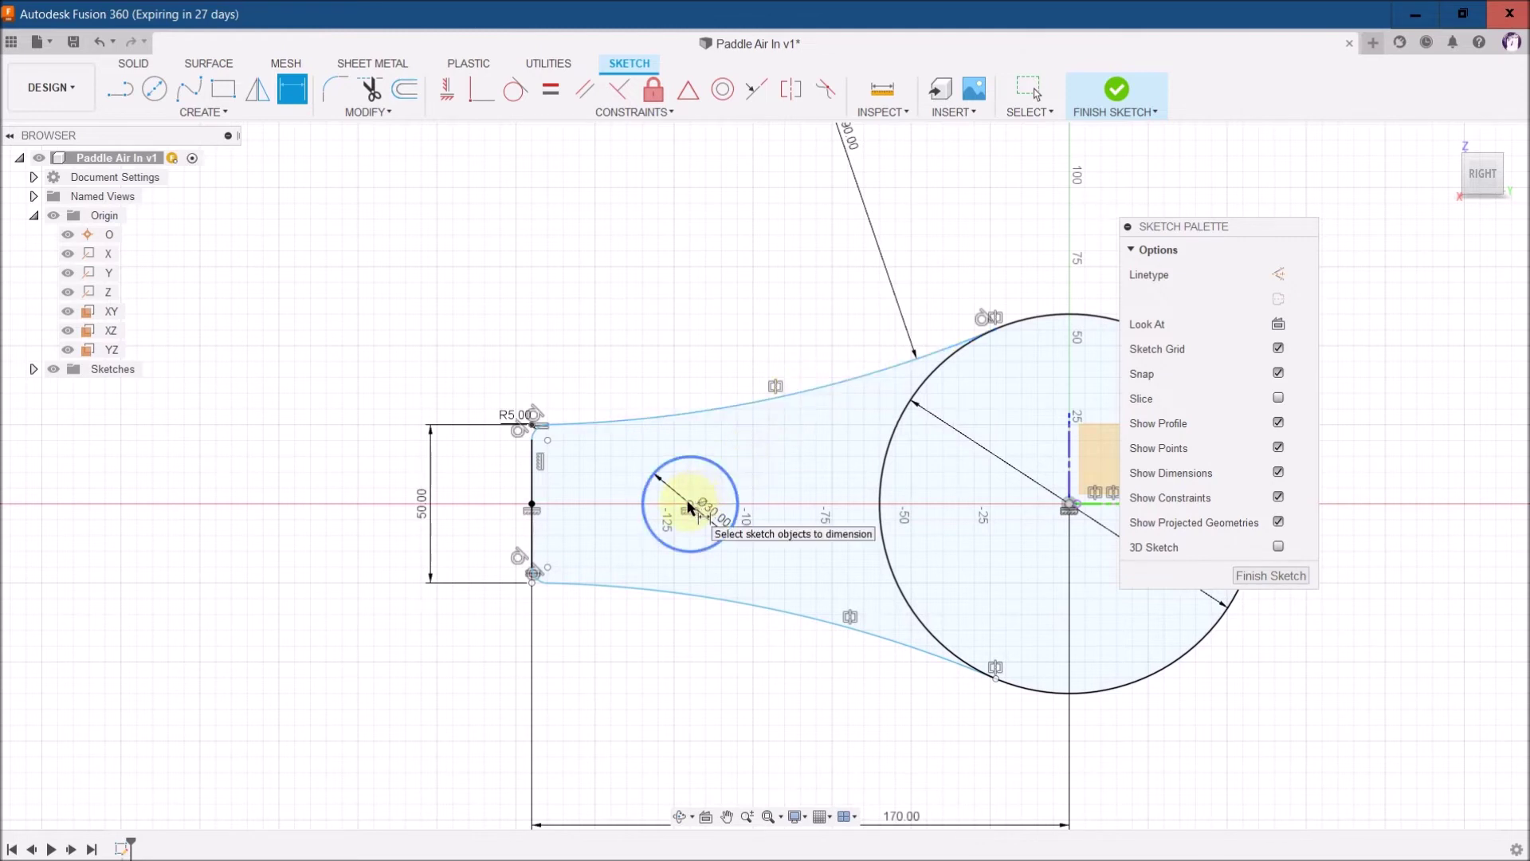
Dimension the Ø30 mm circle's centre 53 mm from the handle's left line.
{"action": "key", "text": "Escape"}
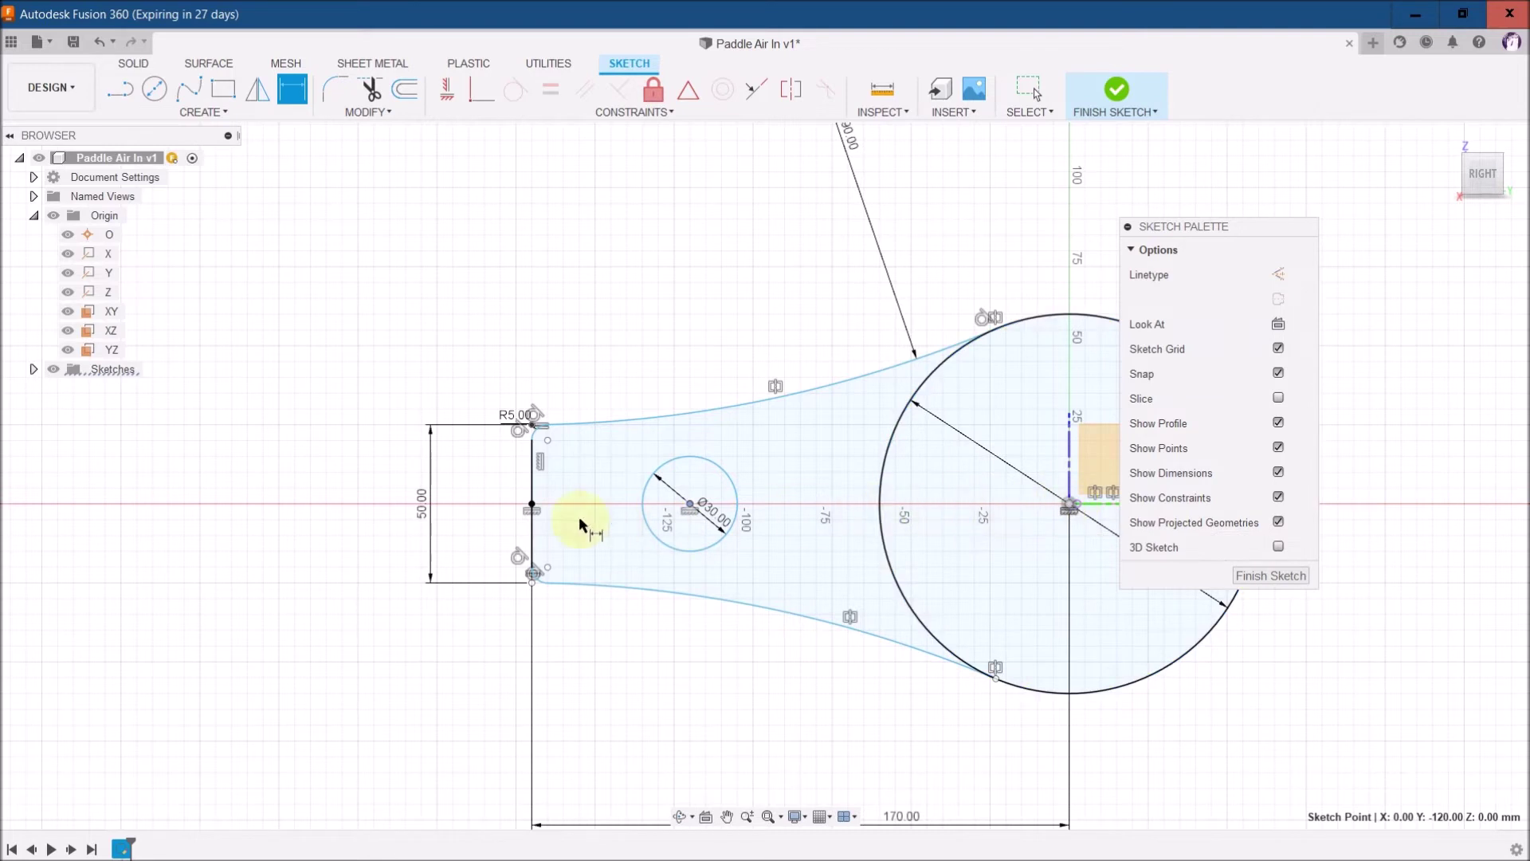
{"action": "left_click", "coordinate": [532, 494]}
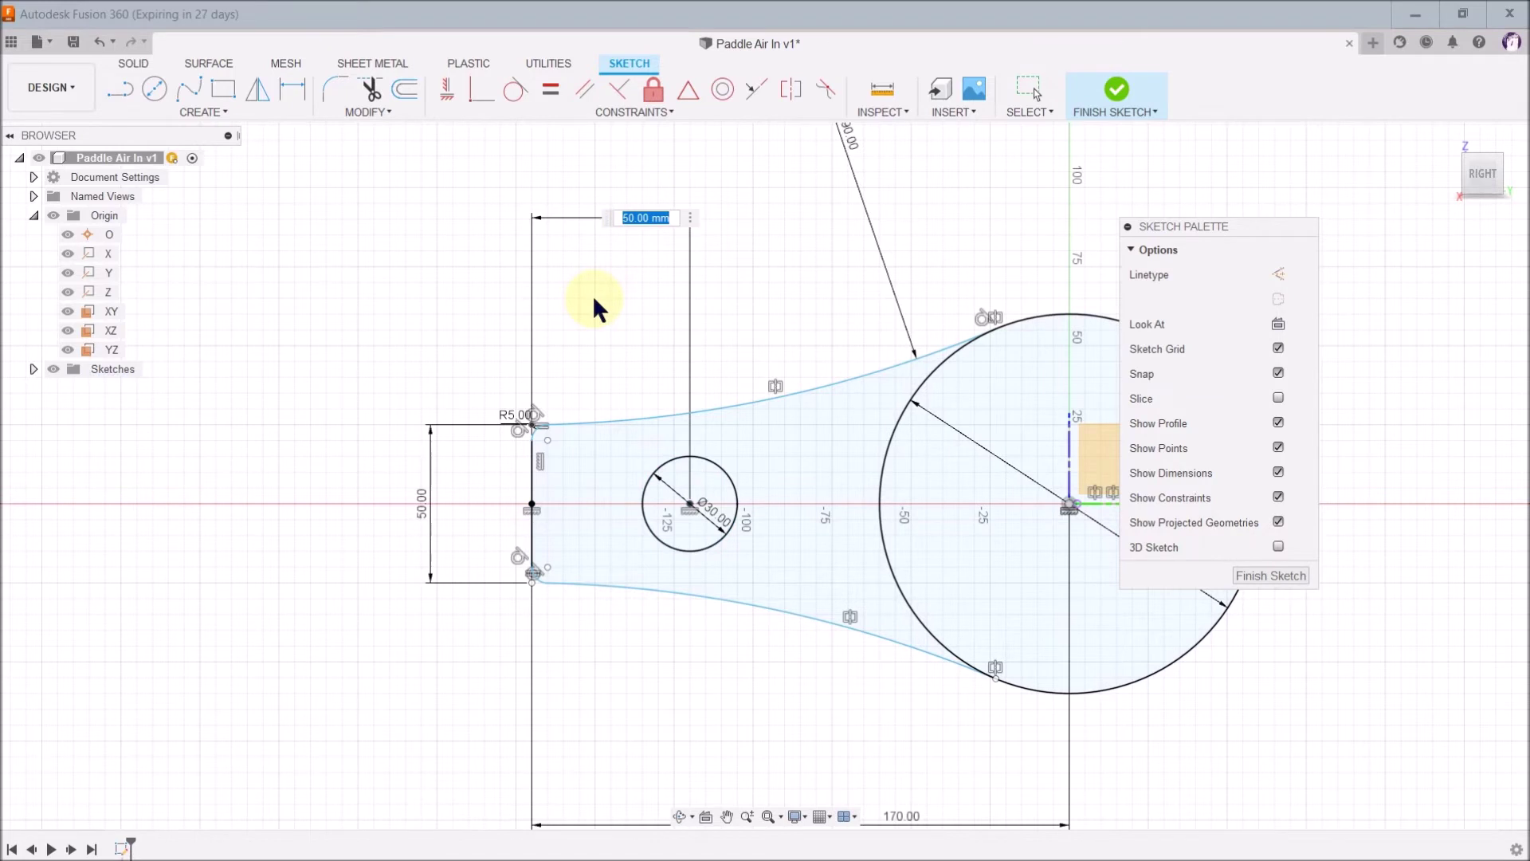
{"action": "type", "text": "53"}
{"action": "key", "text": "Return"}
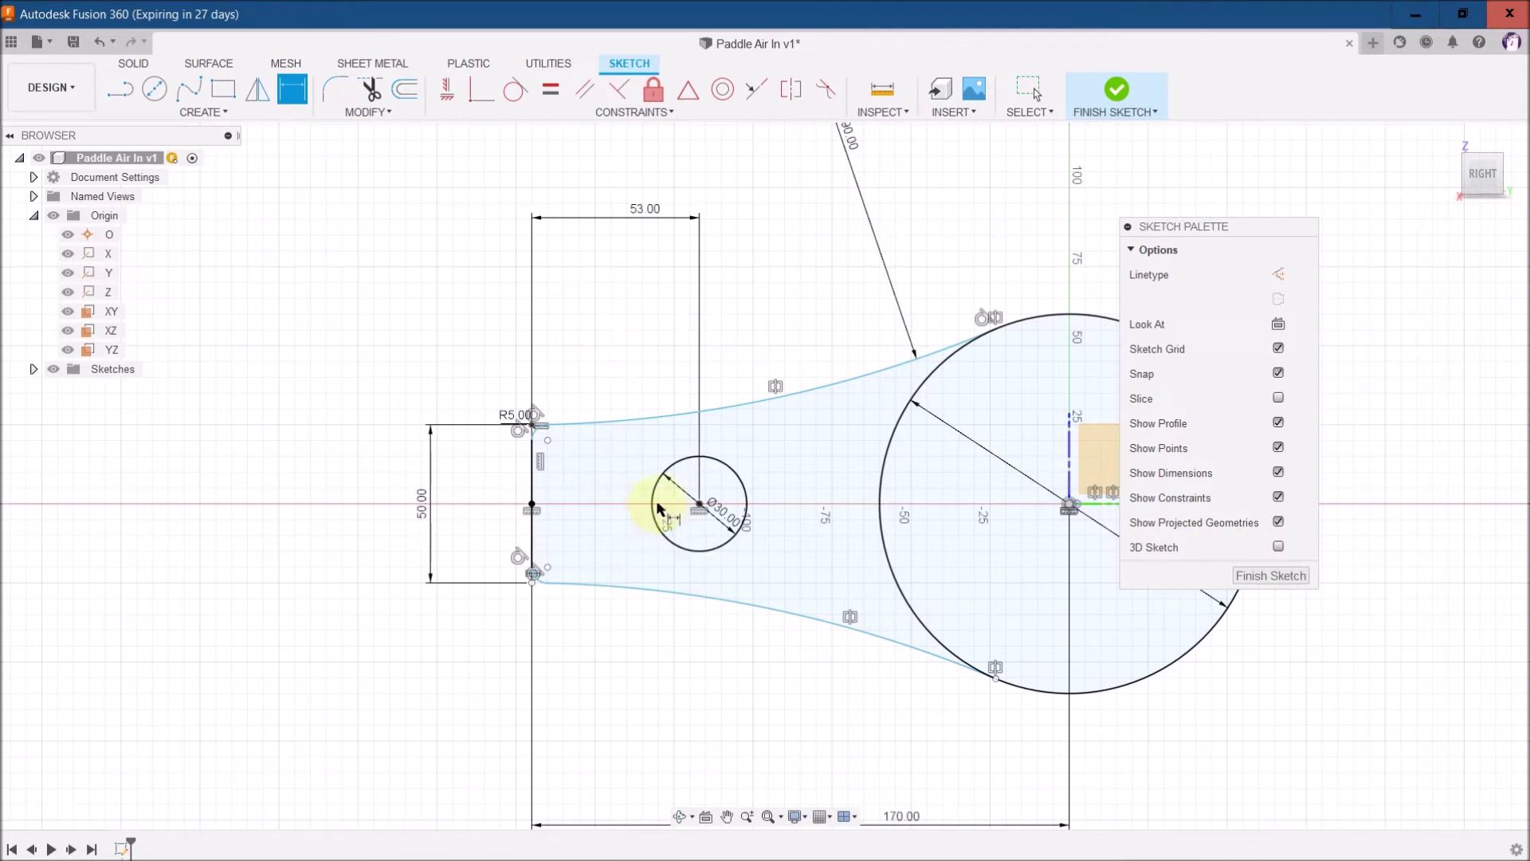
{"action": "left_click", "coordinate": [699, 507]}
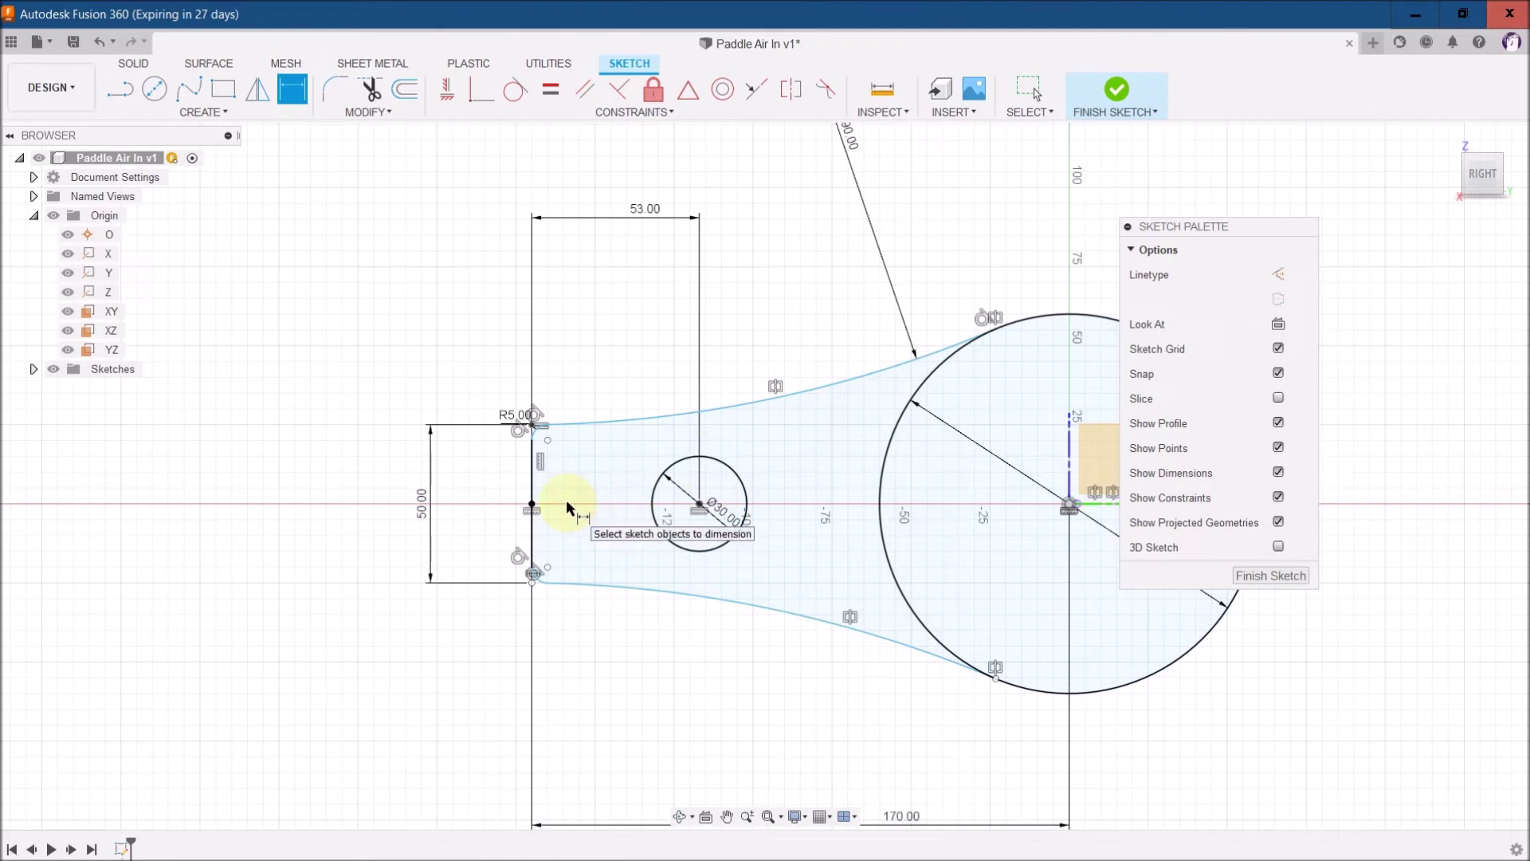
{"action": "left_click", "coordinate": [539, 506]}
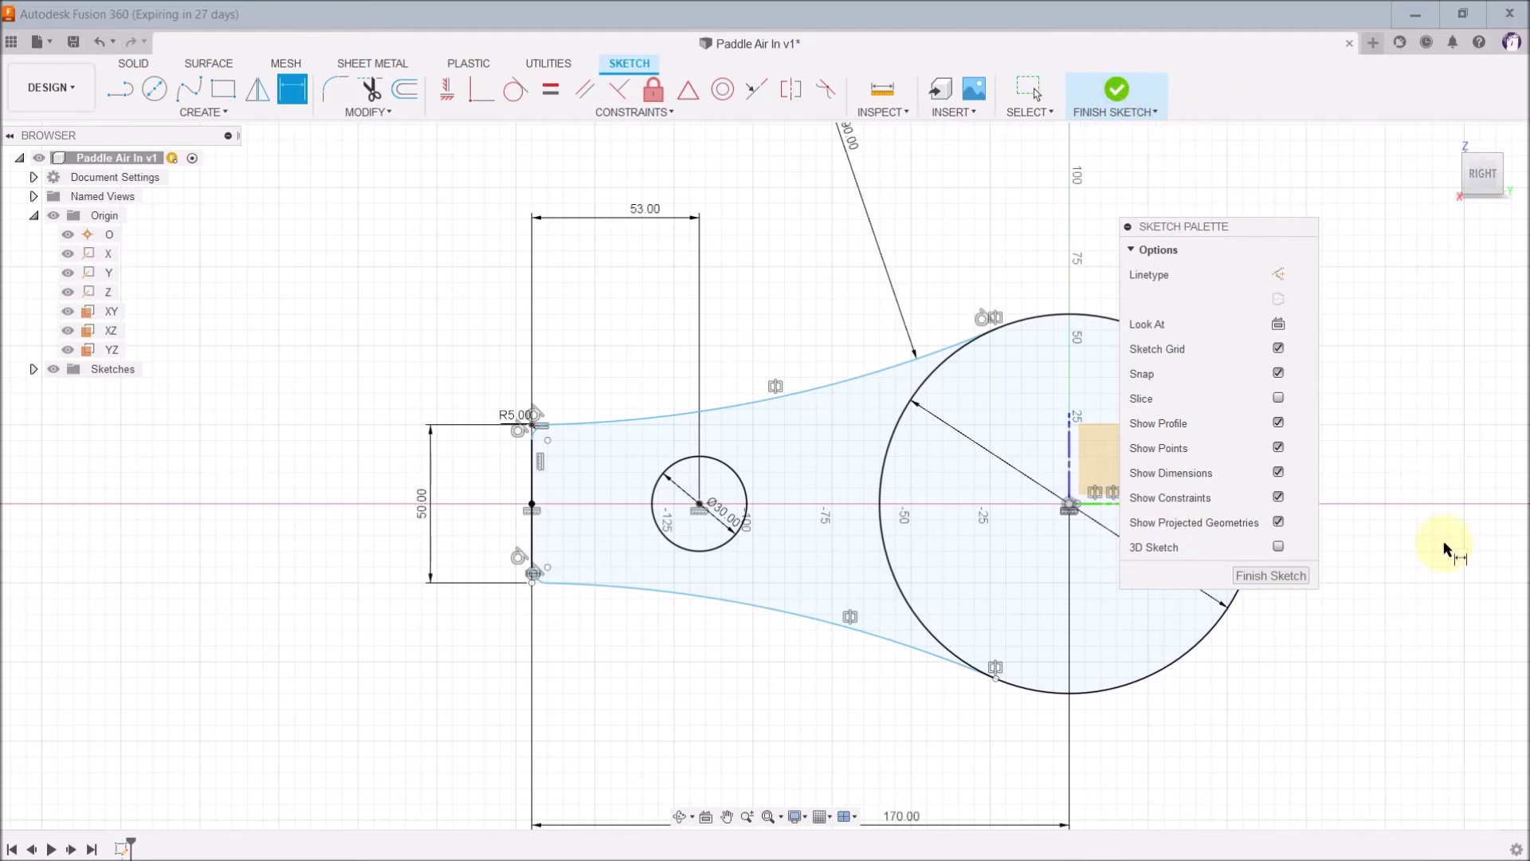
Close the paddle sketch and reset the view to the home isometric orientation.
{"action": "left_click", "coordinate": [1274, 572]}
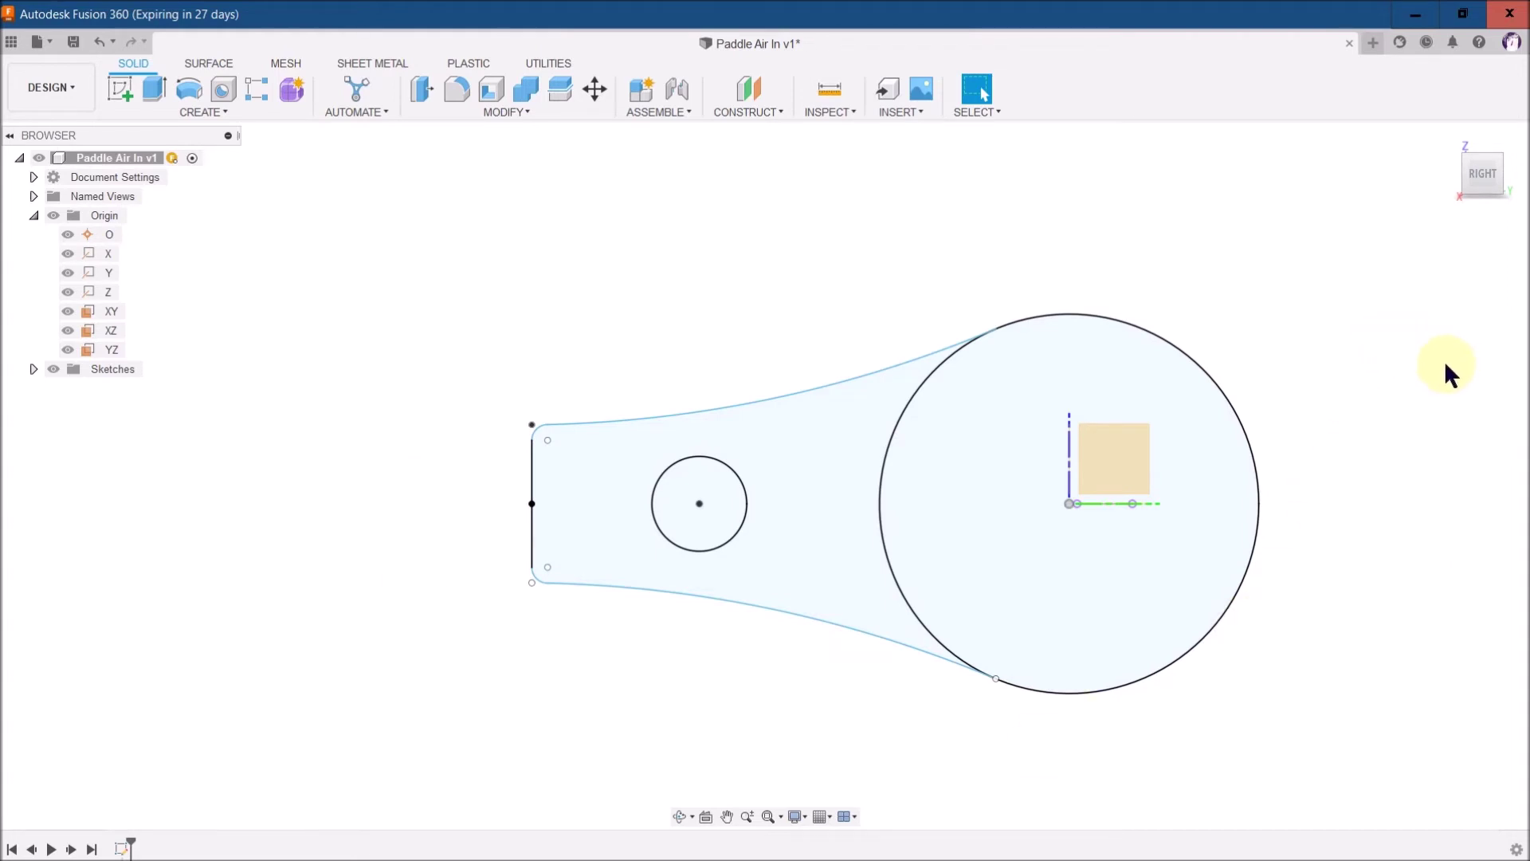
{"action": "mouse_move", "coordinate": [1448, 142]}
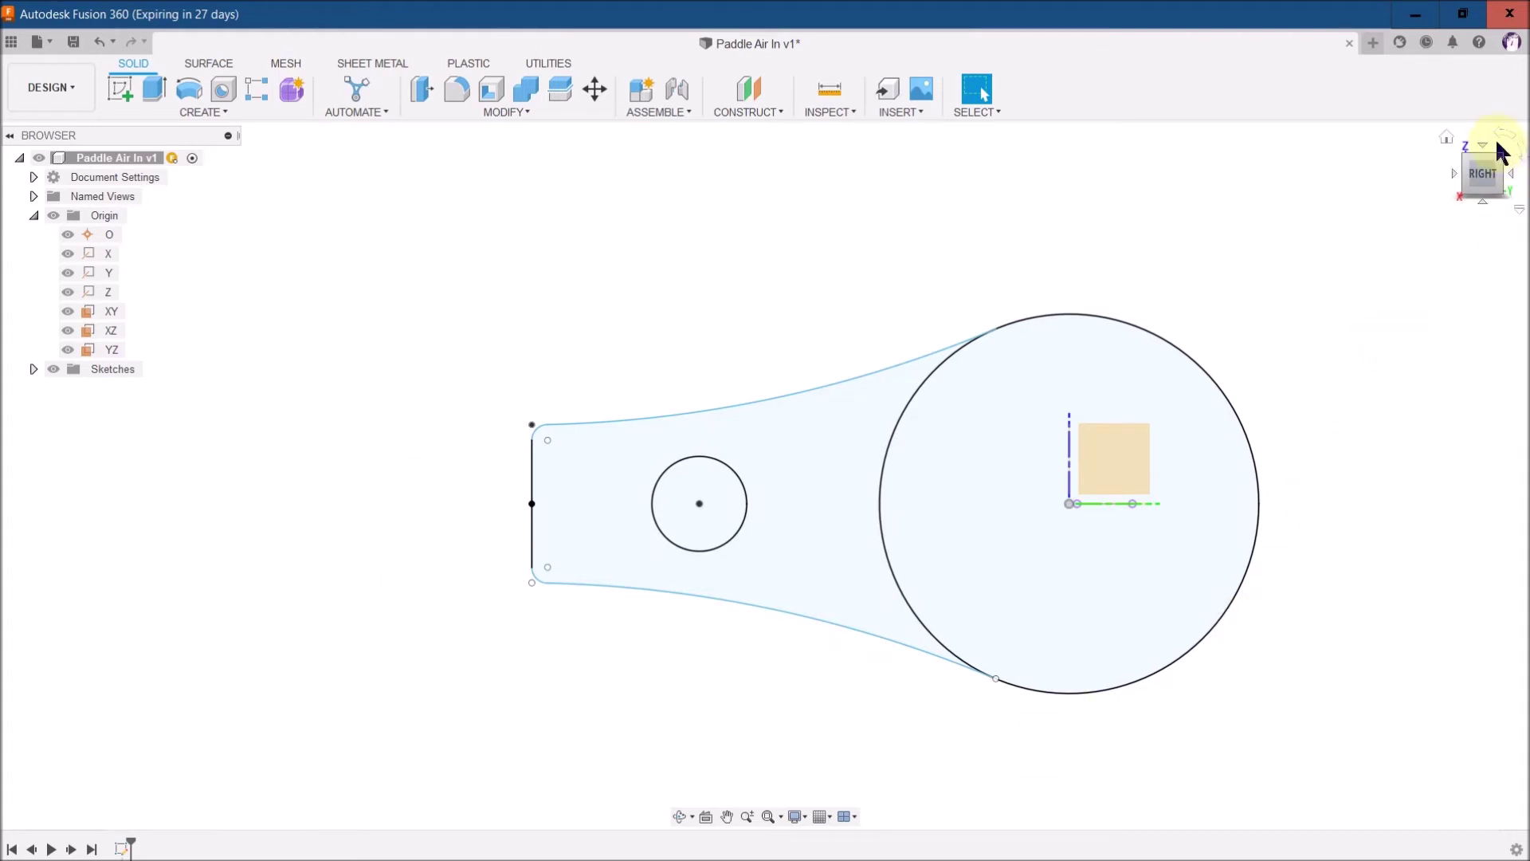
{"action": "left_click", "coordinate": [1447, 138]}
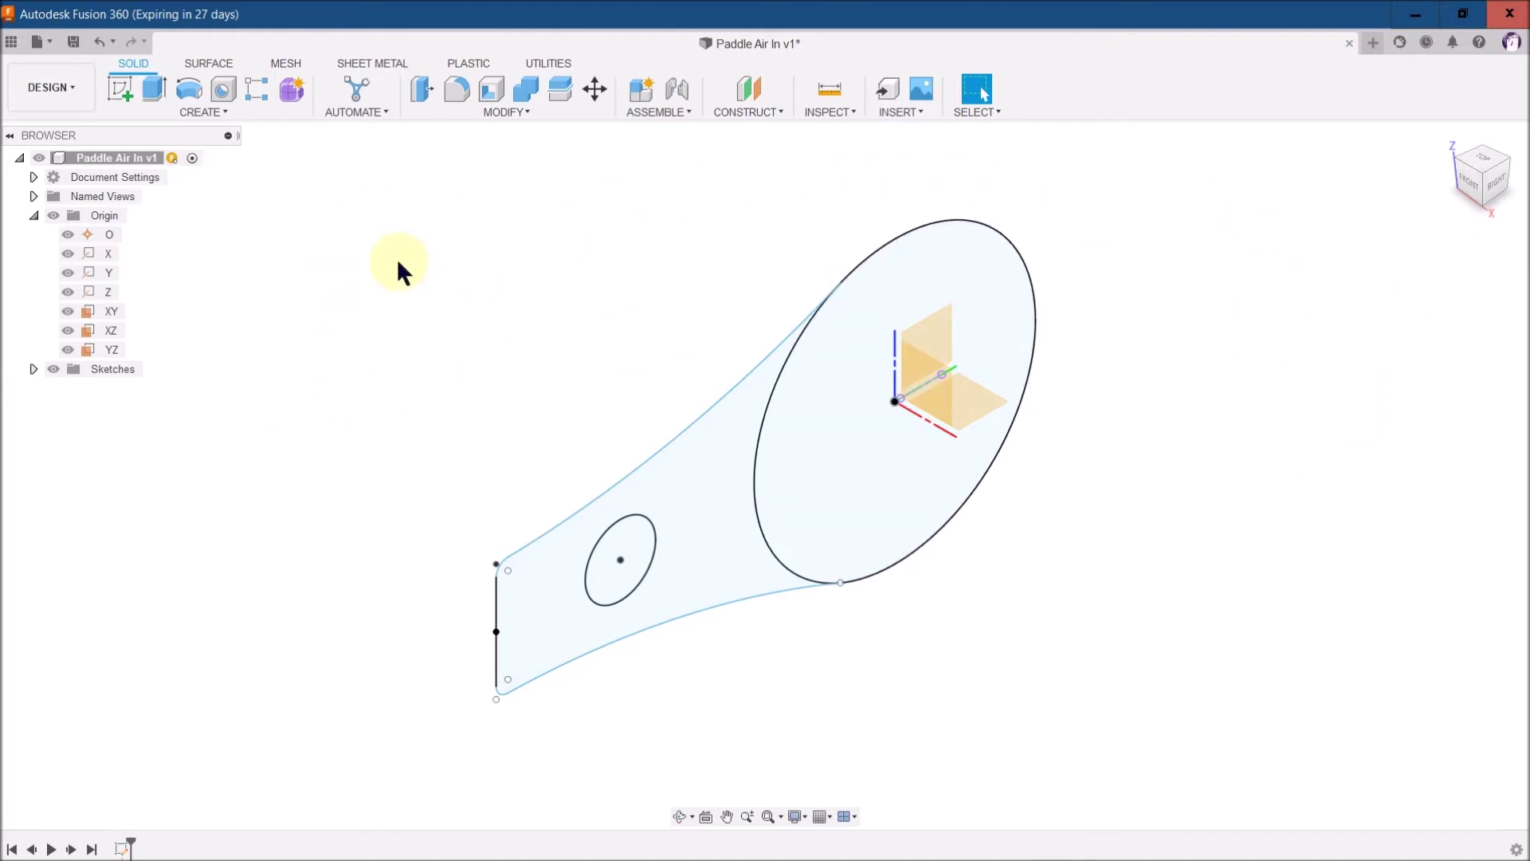
Extrude the large circle and handle regions 13 mm as a new body, leaving the Ø30 mm hole.
{"action": "left_click", "coordinate": [156, 89]}
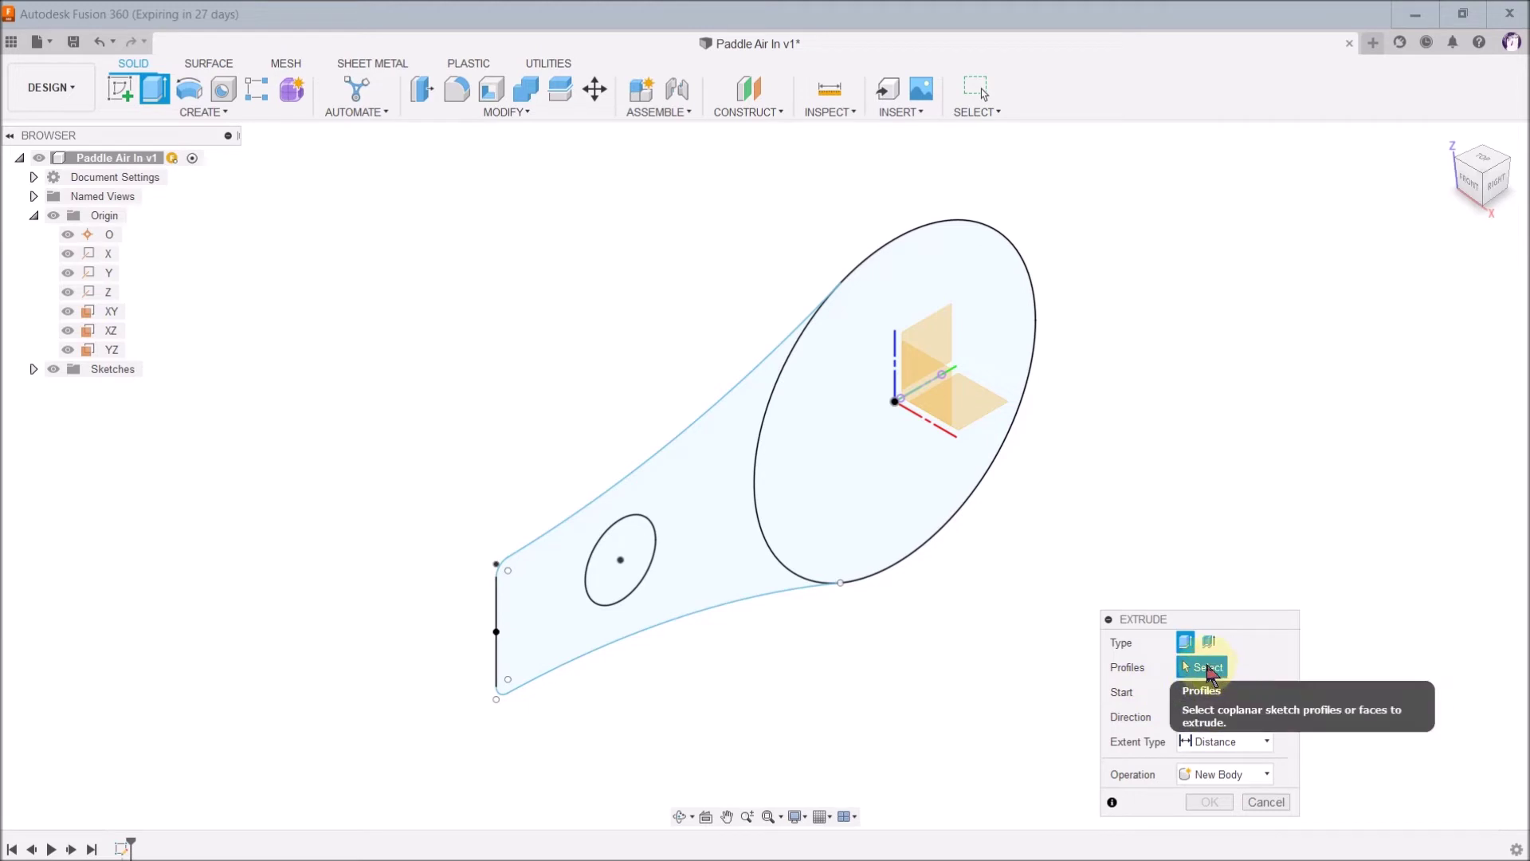
{"action": "left_click", "coordinate": [885, 500]}
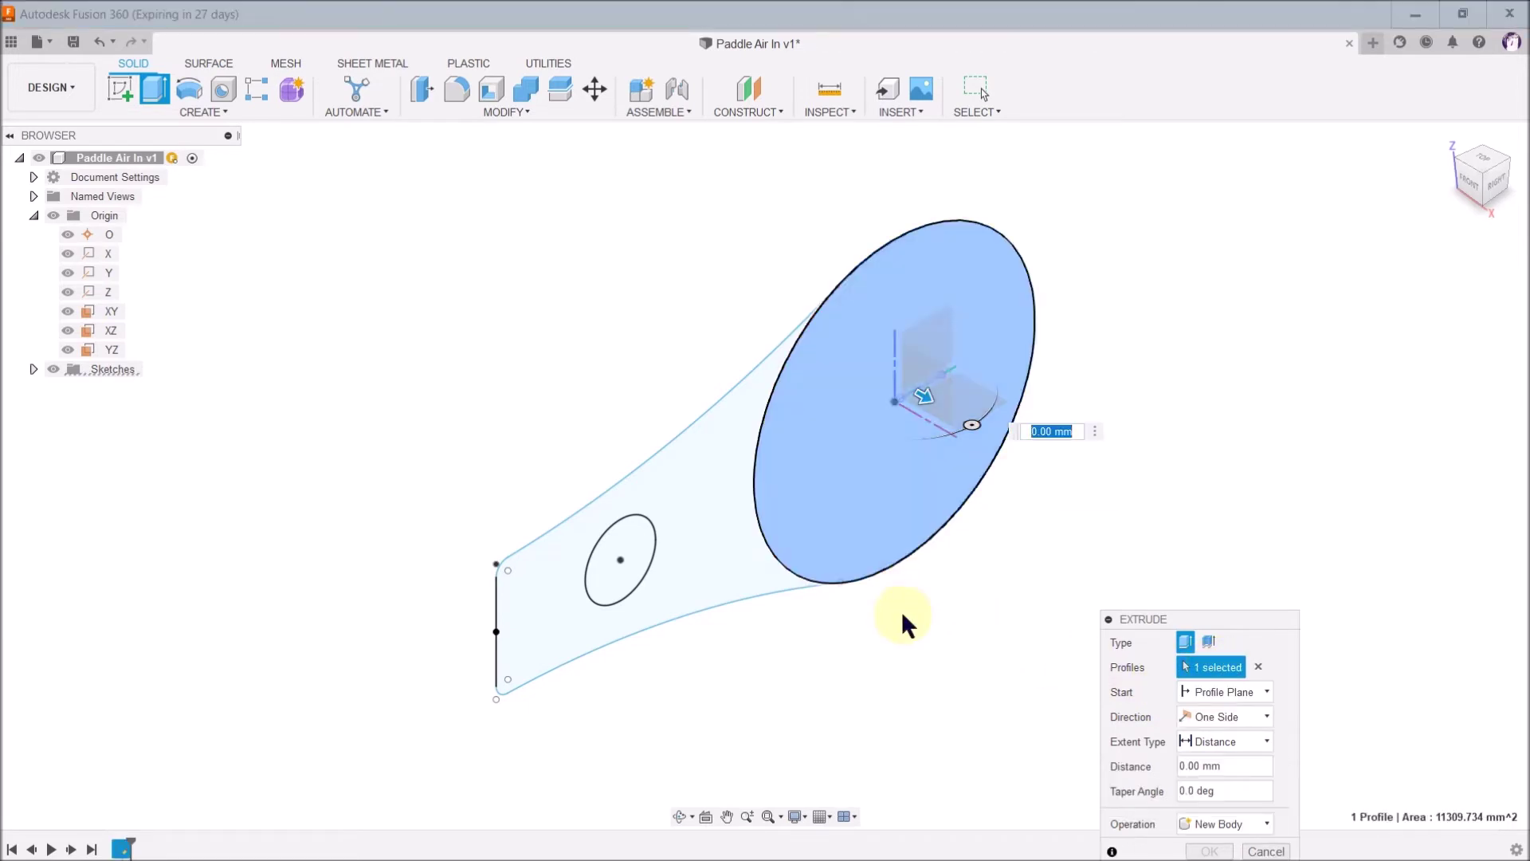
{"action": "left_click", "coordinate": [722, 580]}
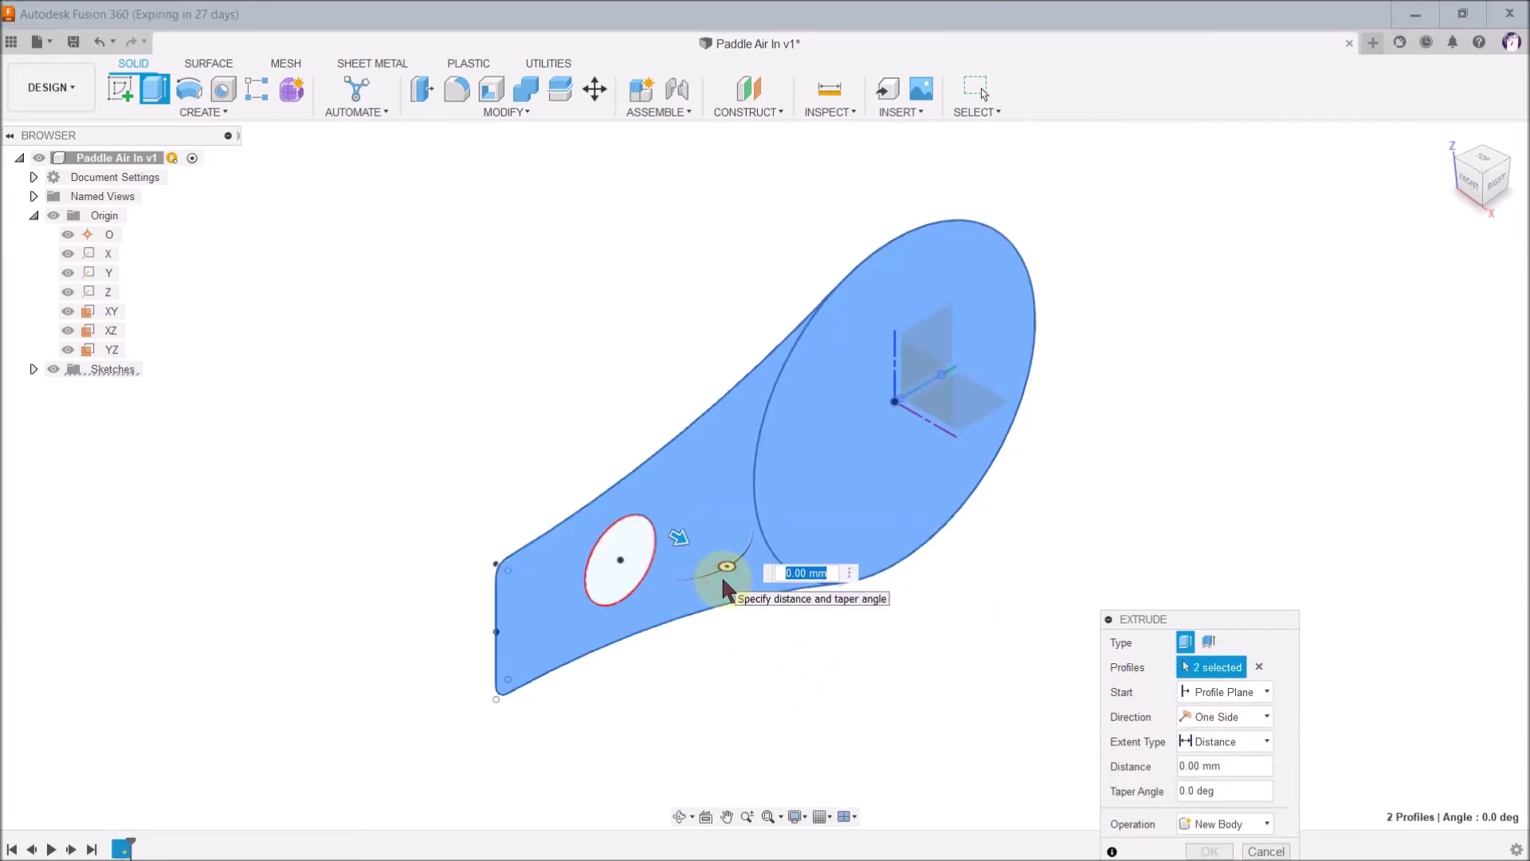
{"action": "left_click", "coordinate": [646, 566]}
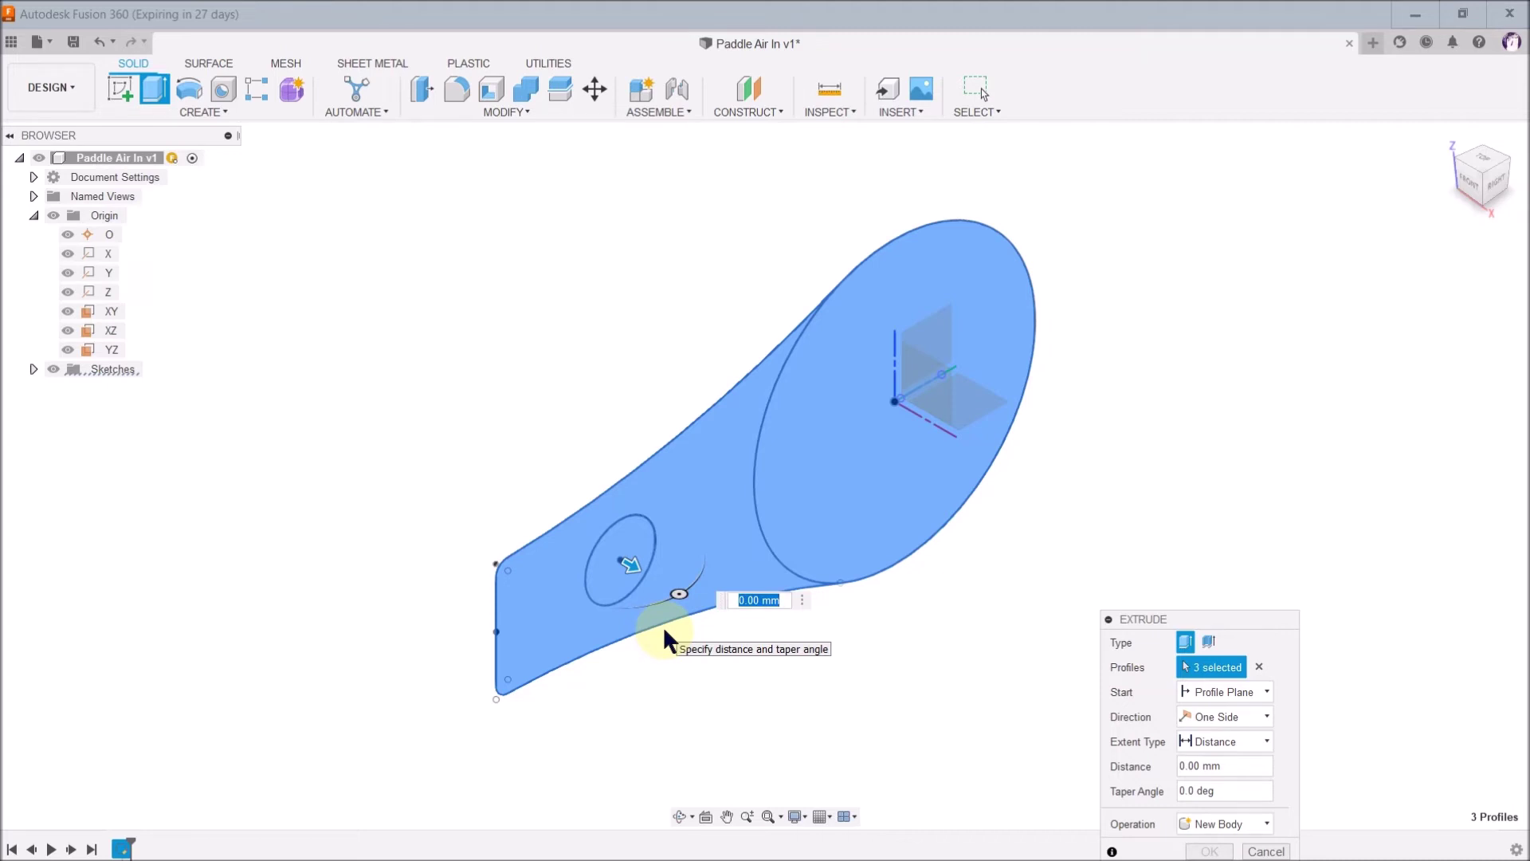
{"action": "left_click", "coordinate": [634, 549]}
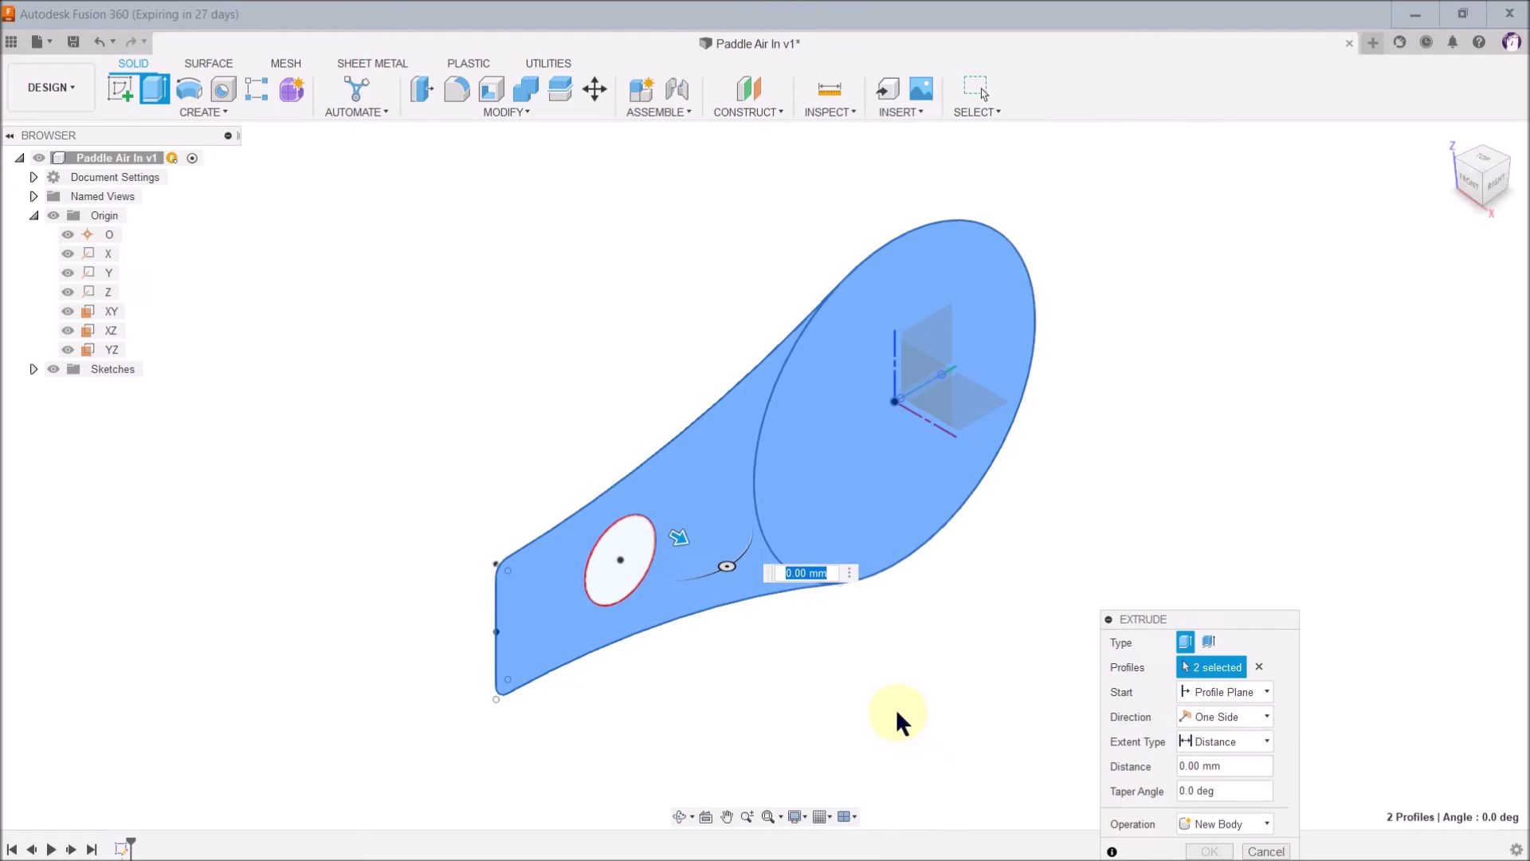
{"action": "left_click_drag", "start_coordinate": [683, 539], "coordinate": [730, 580]}
{"action": "left_click", "coordinate": [817, 589]}
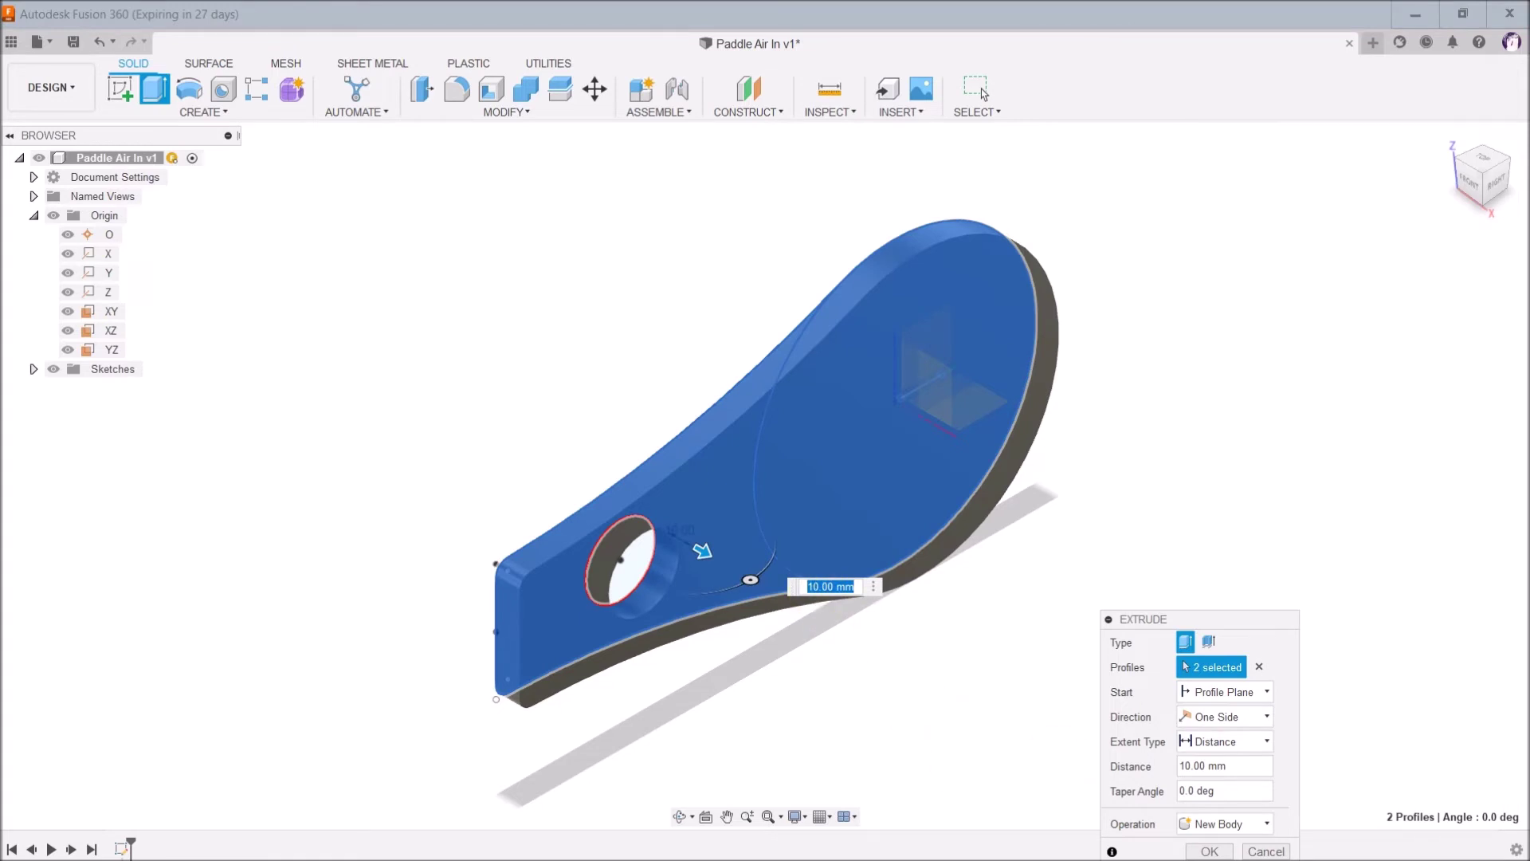
{"action": "type", "text": "13"}
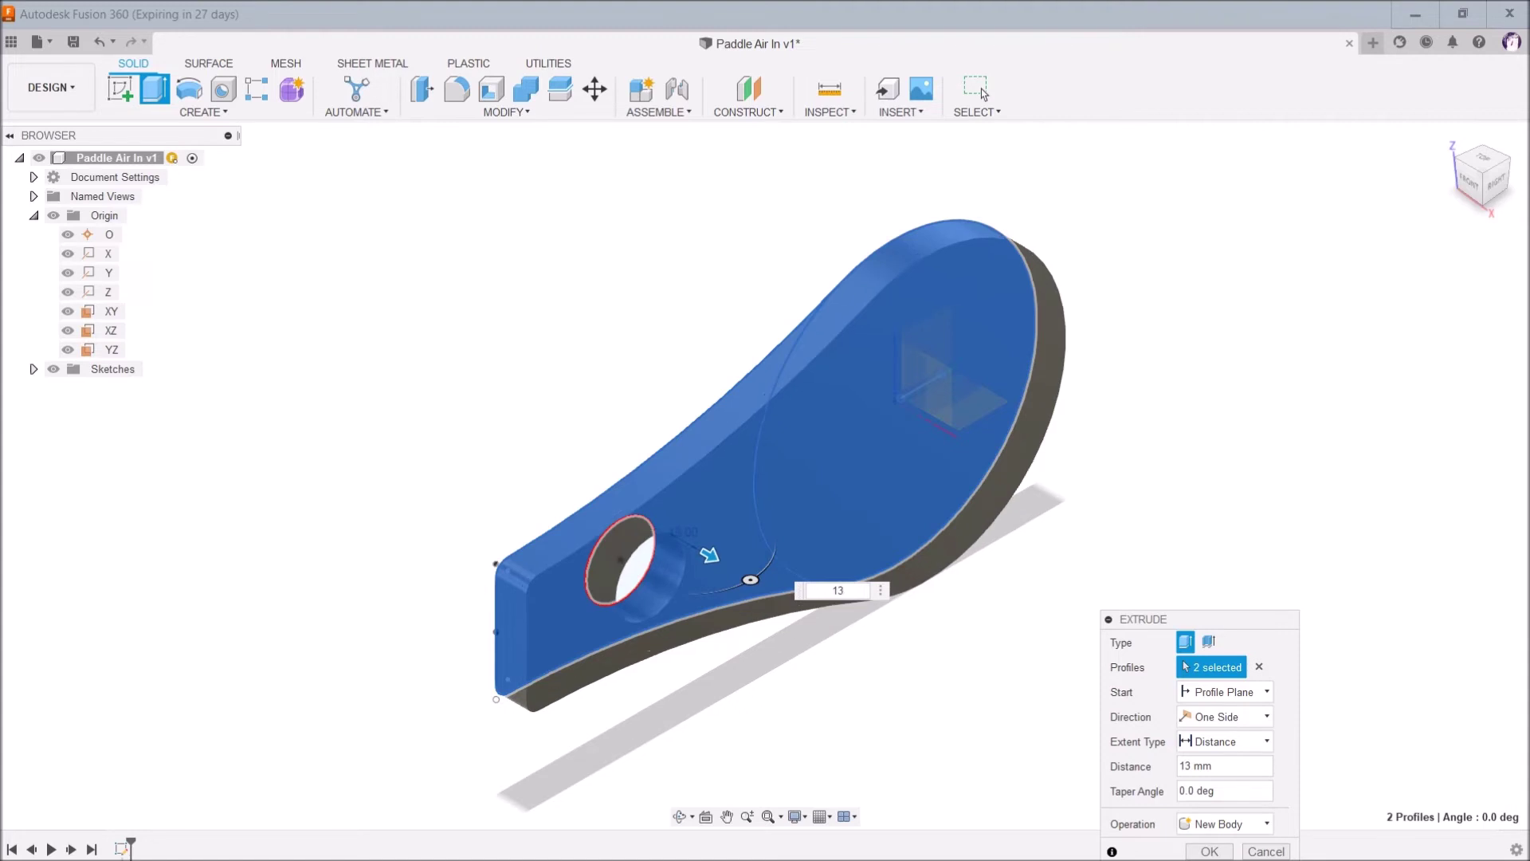
{"action": "key", "text": "Return"}
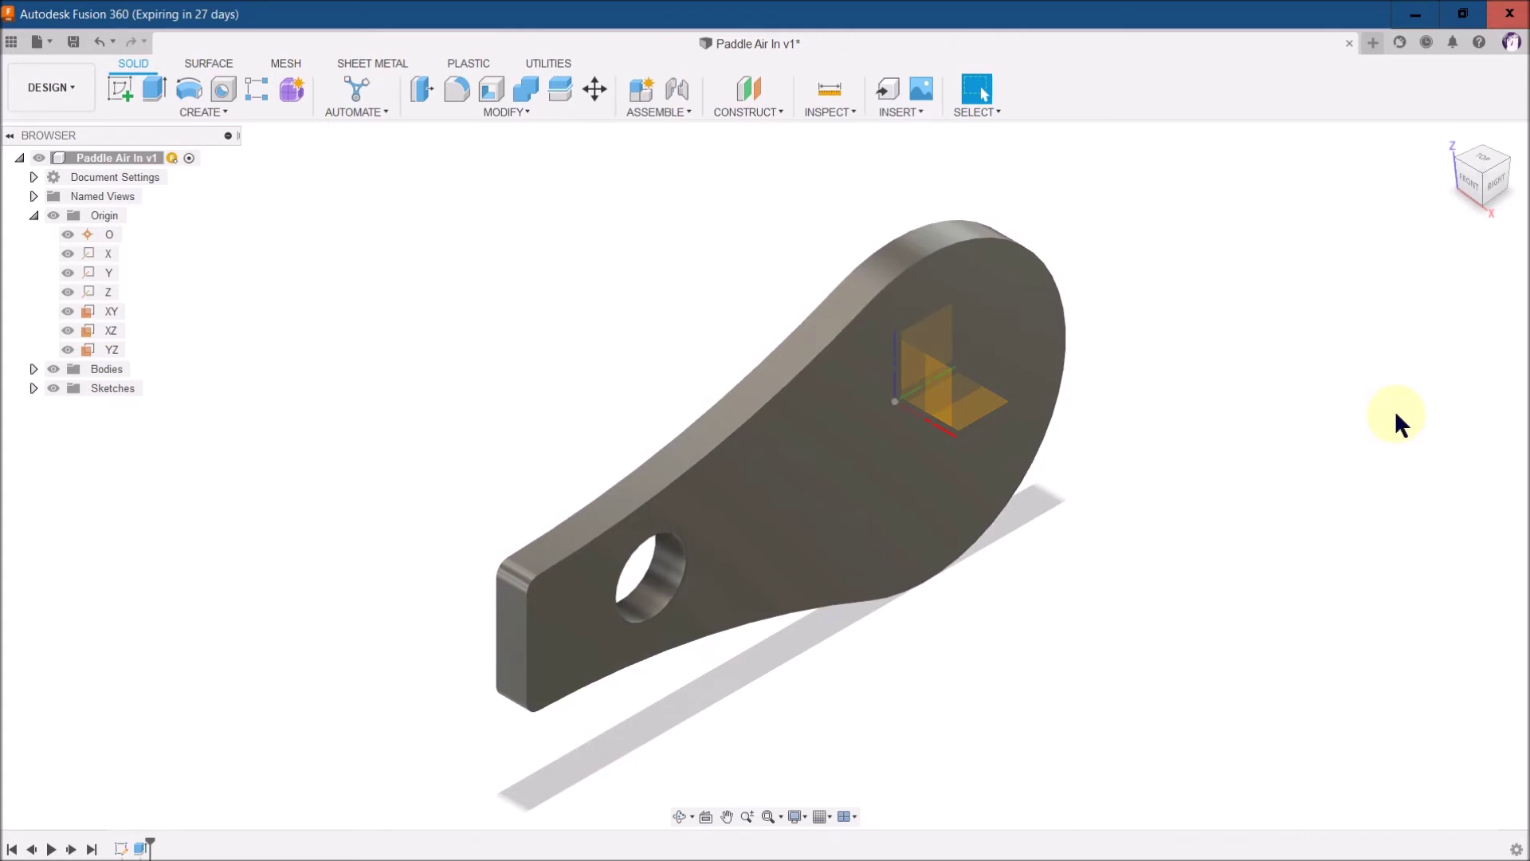
Apply the Cherry material from the Wood library to the paddle body.
{"action": "left_click", "coordinate": [524, 109]}
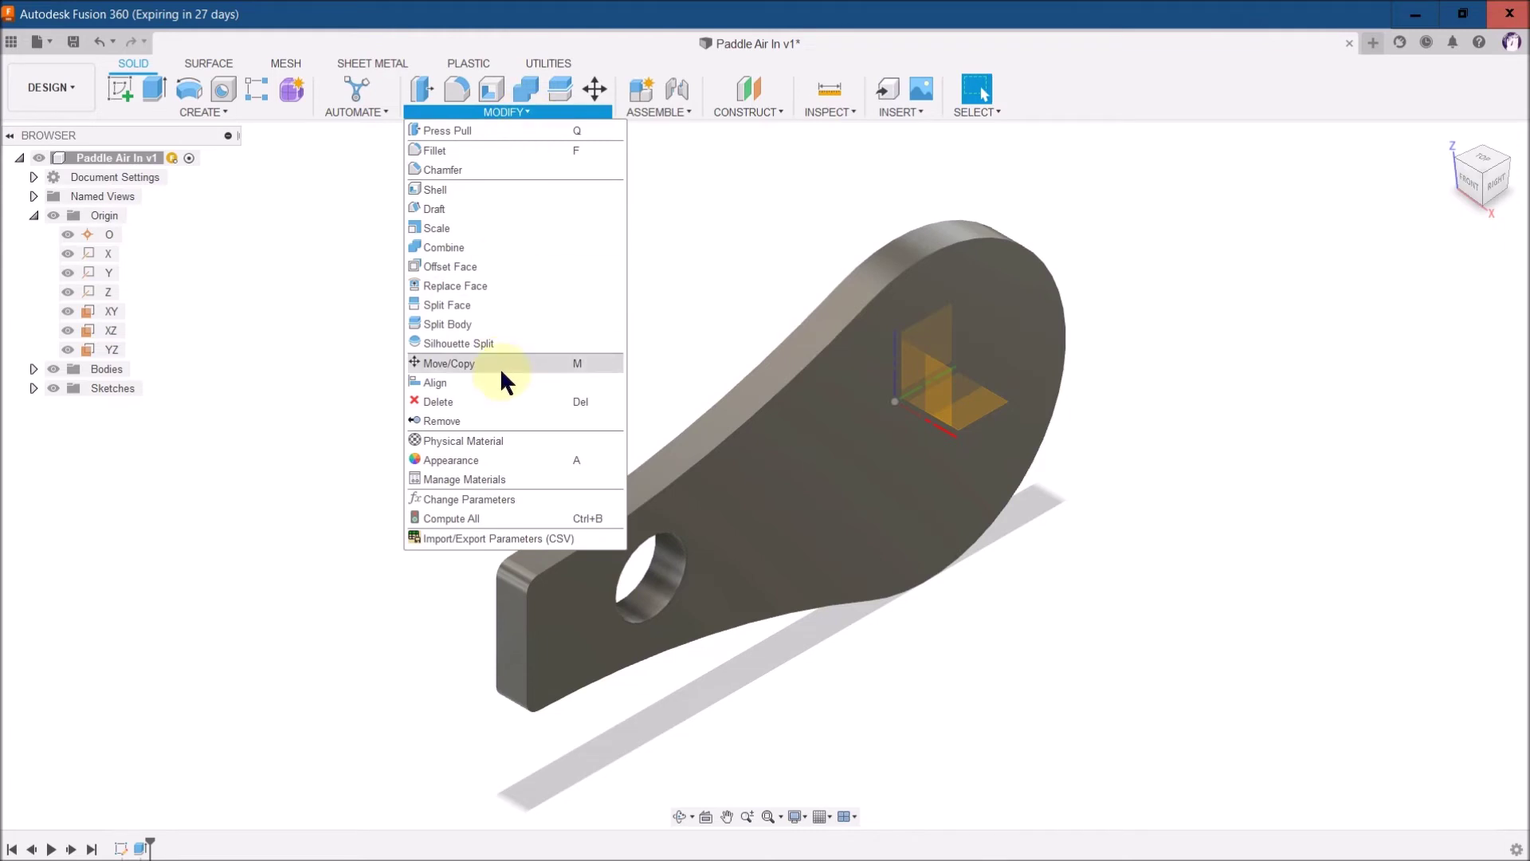
{"action": "left_click", "coordinate": [496, 440]}
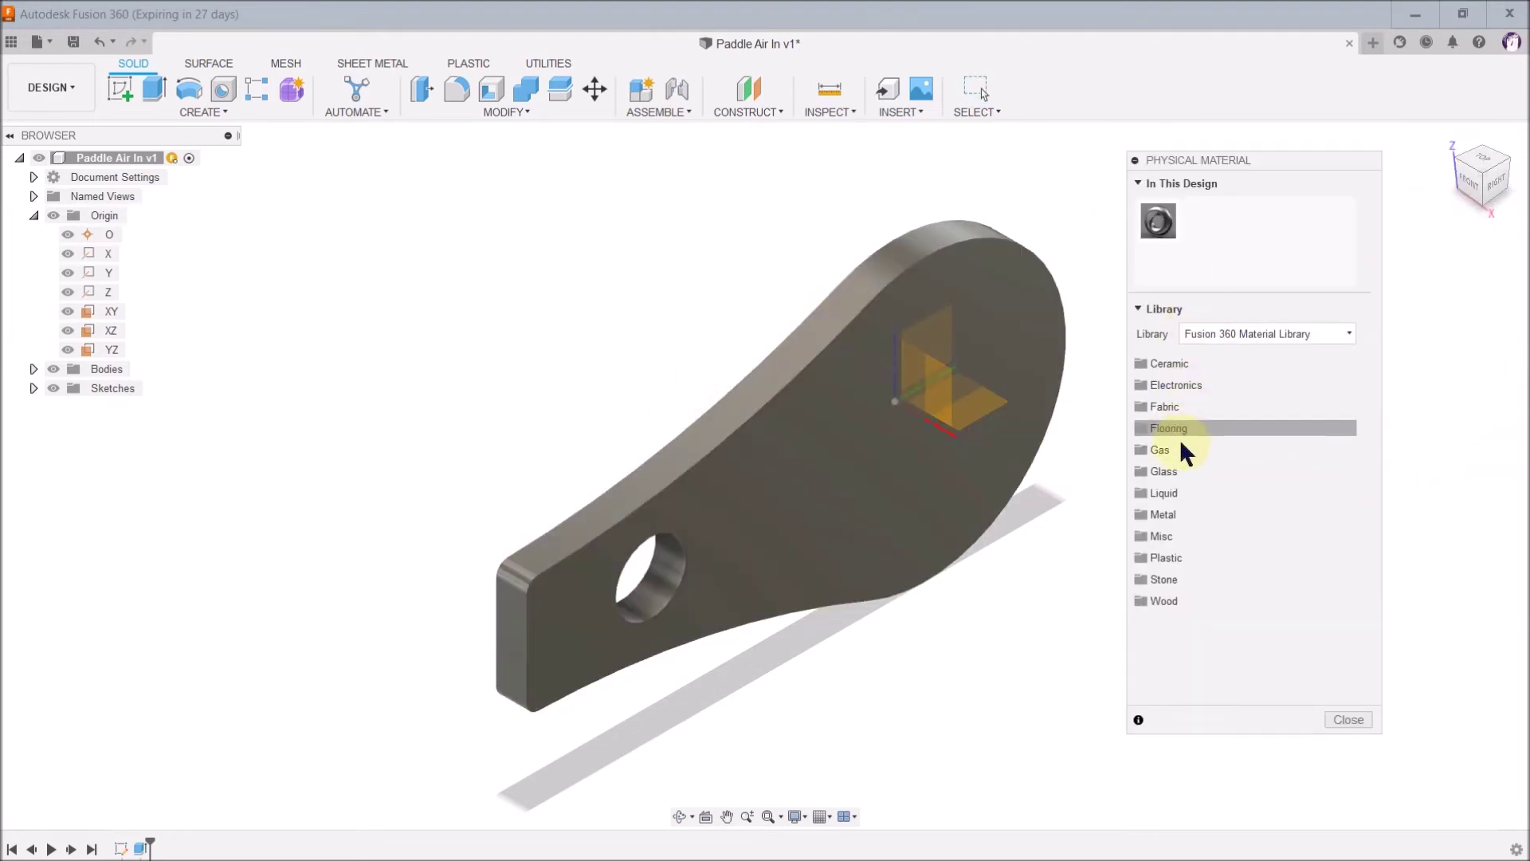
{"action": "left_click", "coordinate": [1174, 600]}
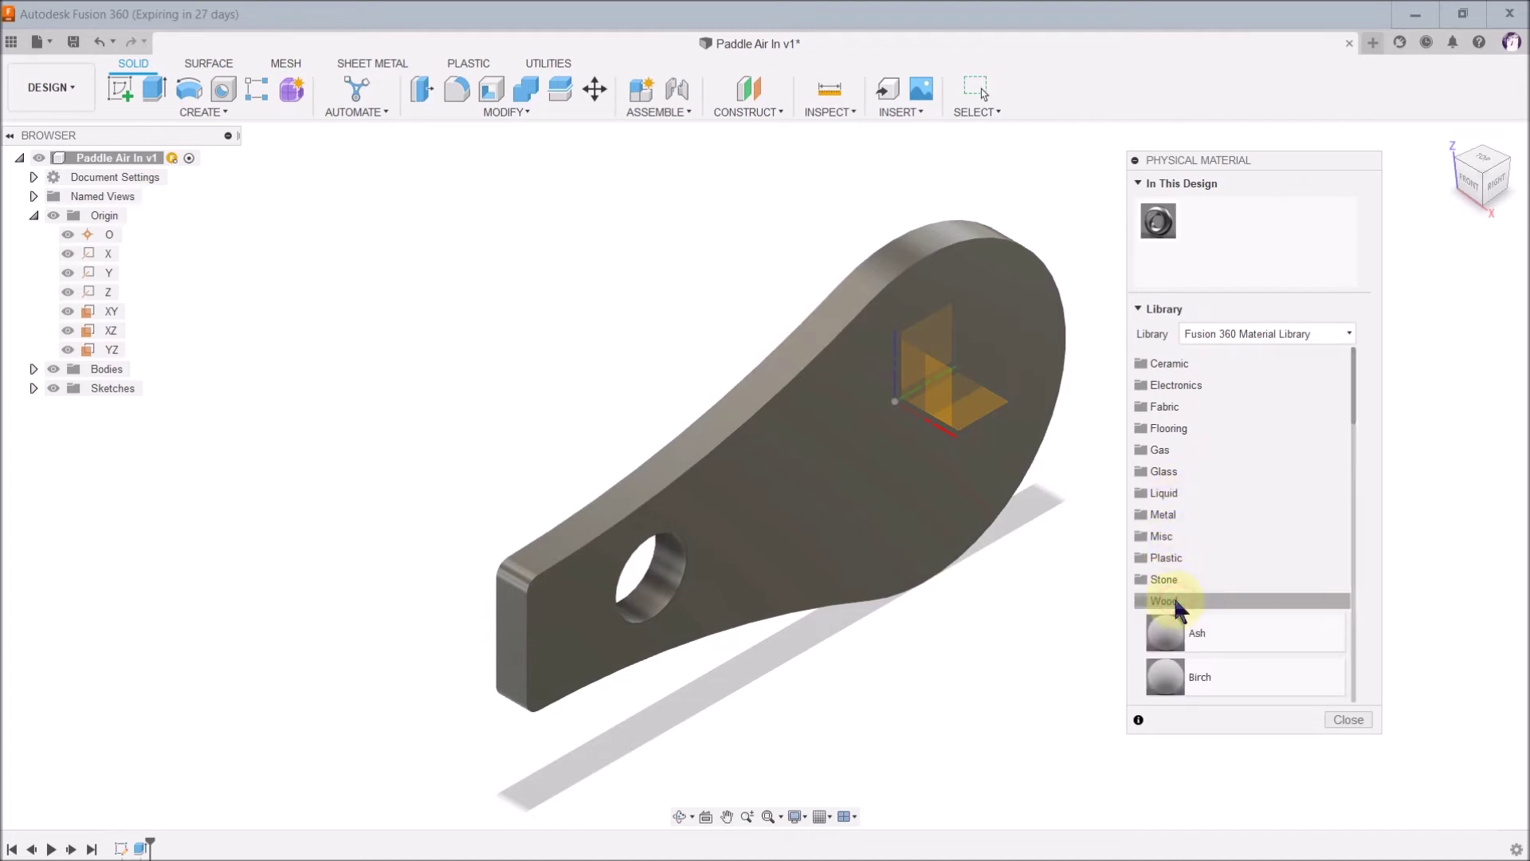
{"action": "left_click_drag", "start_coordinate": [1353, 389], "coordinate": [1343, 454]}
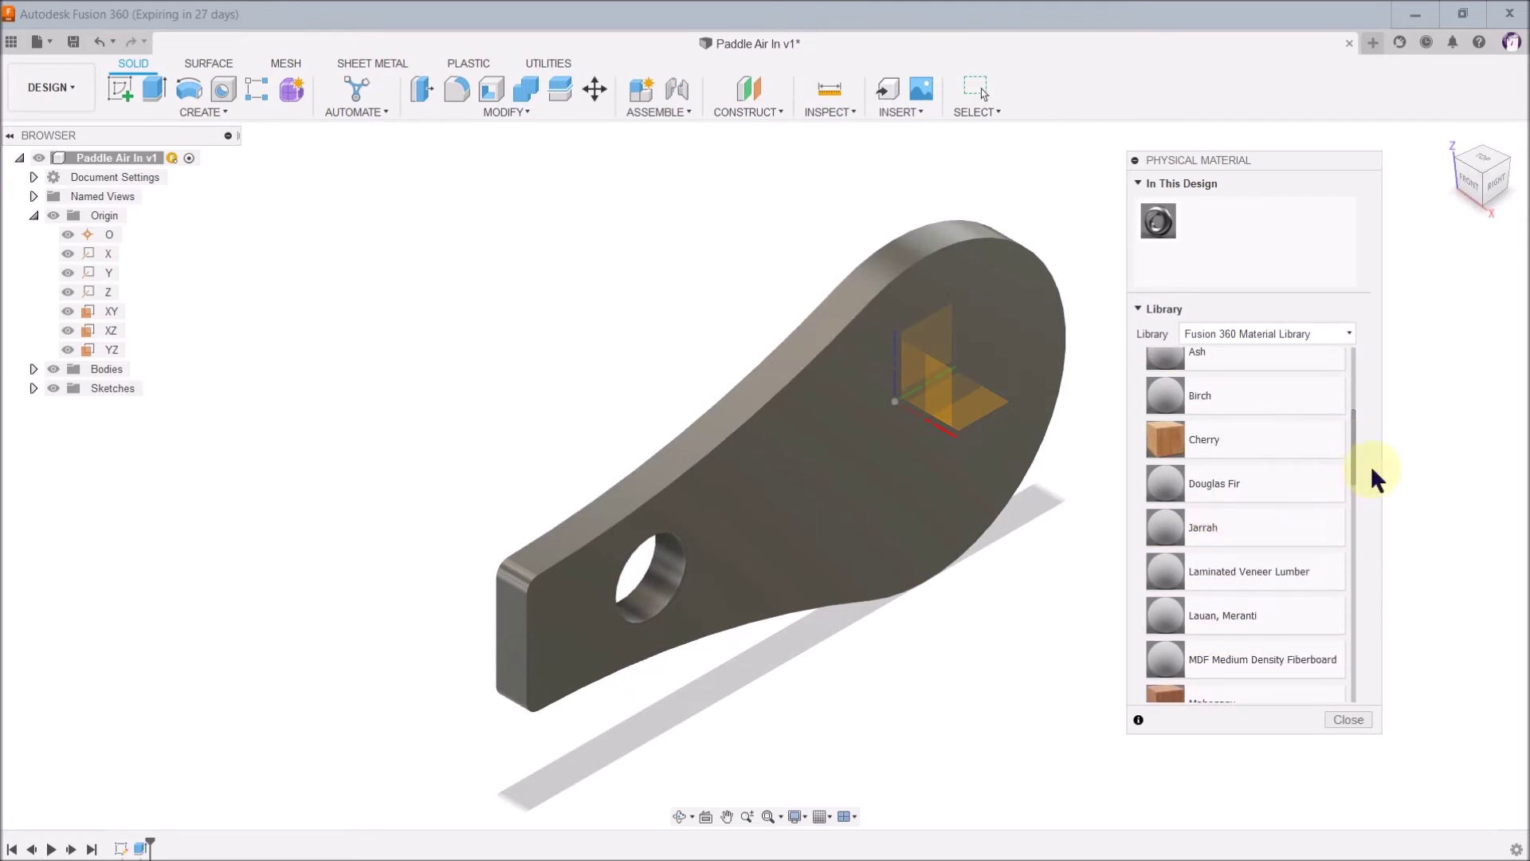
{"action": "left_click_drag", "start_coordinate": [1355, 454], "coordinate": [1351, 568]}
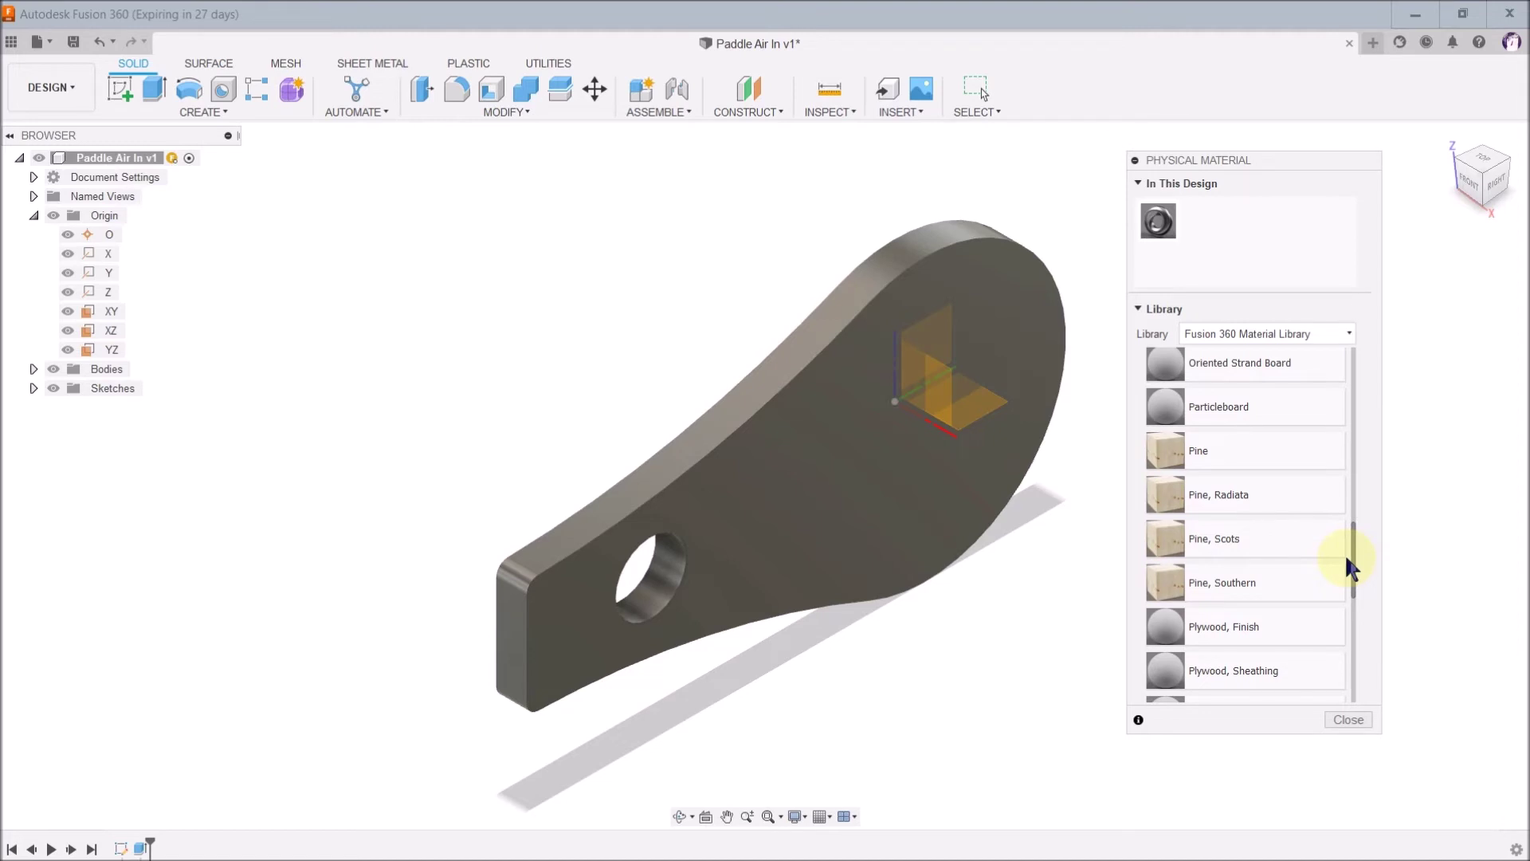
{"action": "left_click_drag", "start_coordinate": [1349, 562], "coordinate": [1354, 670]}
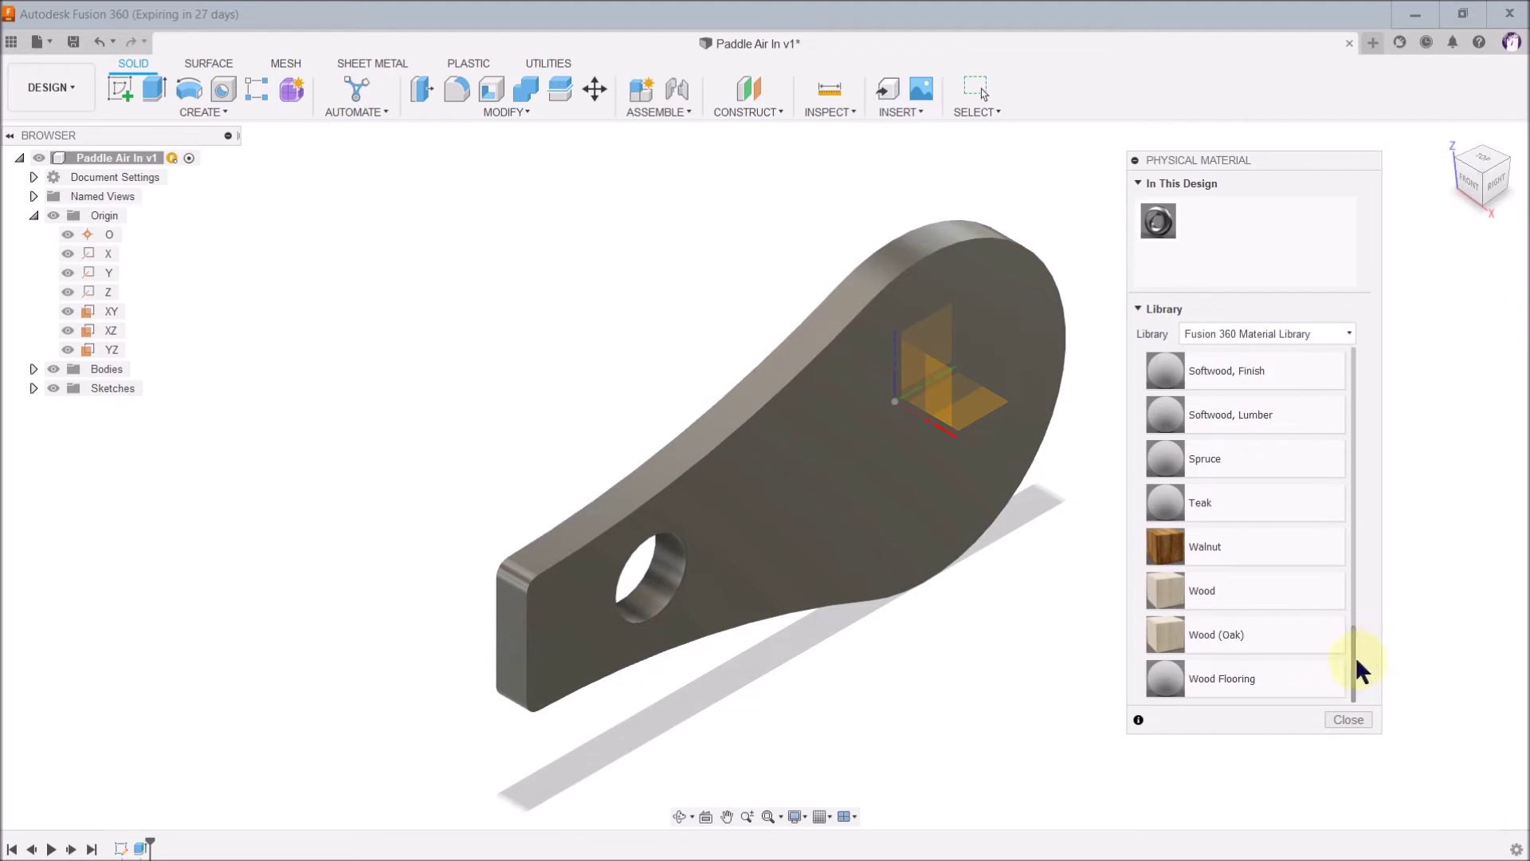
{"action": "left_click_drag", "start_coordinate": [1354, 676], "coordinate": [1241, 444]}
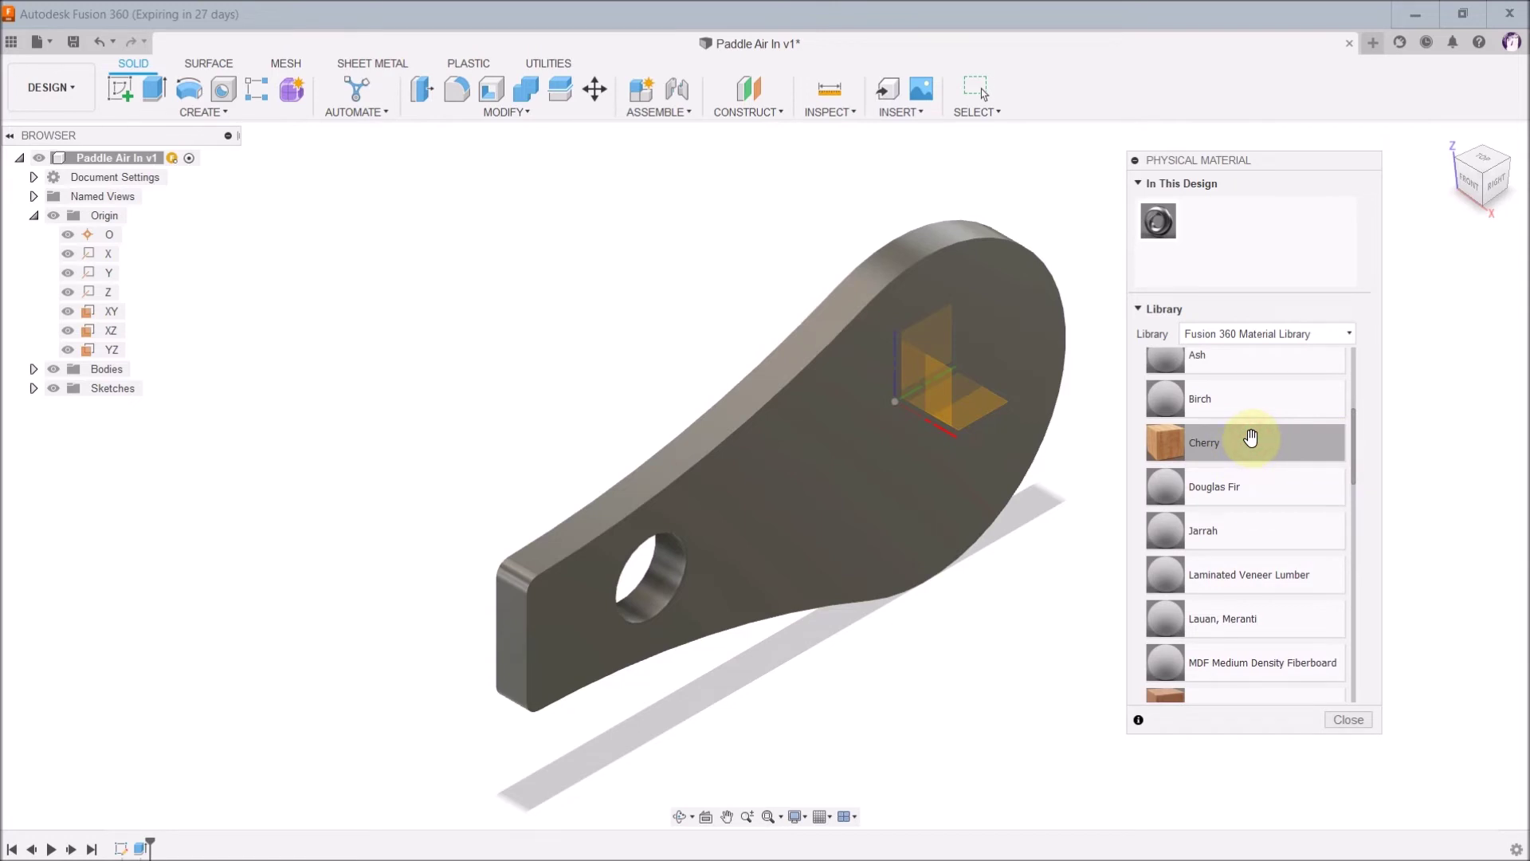
{"action": "left_click_drag", "start_coordinate": [1251, 439], "coordinate": [910, 459]}
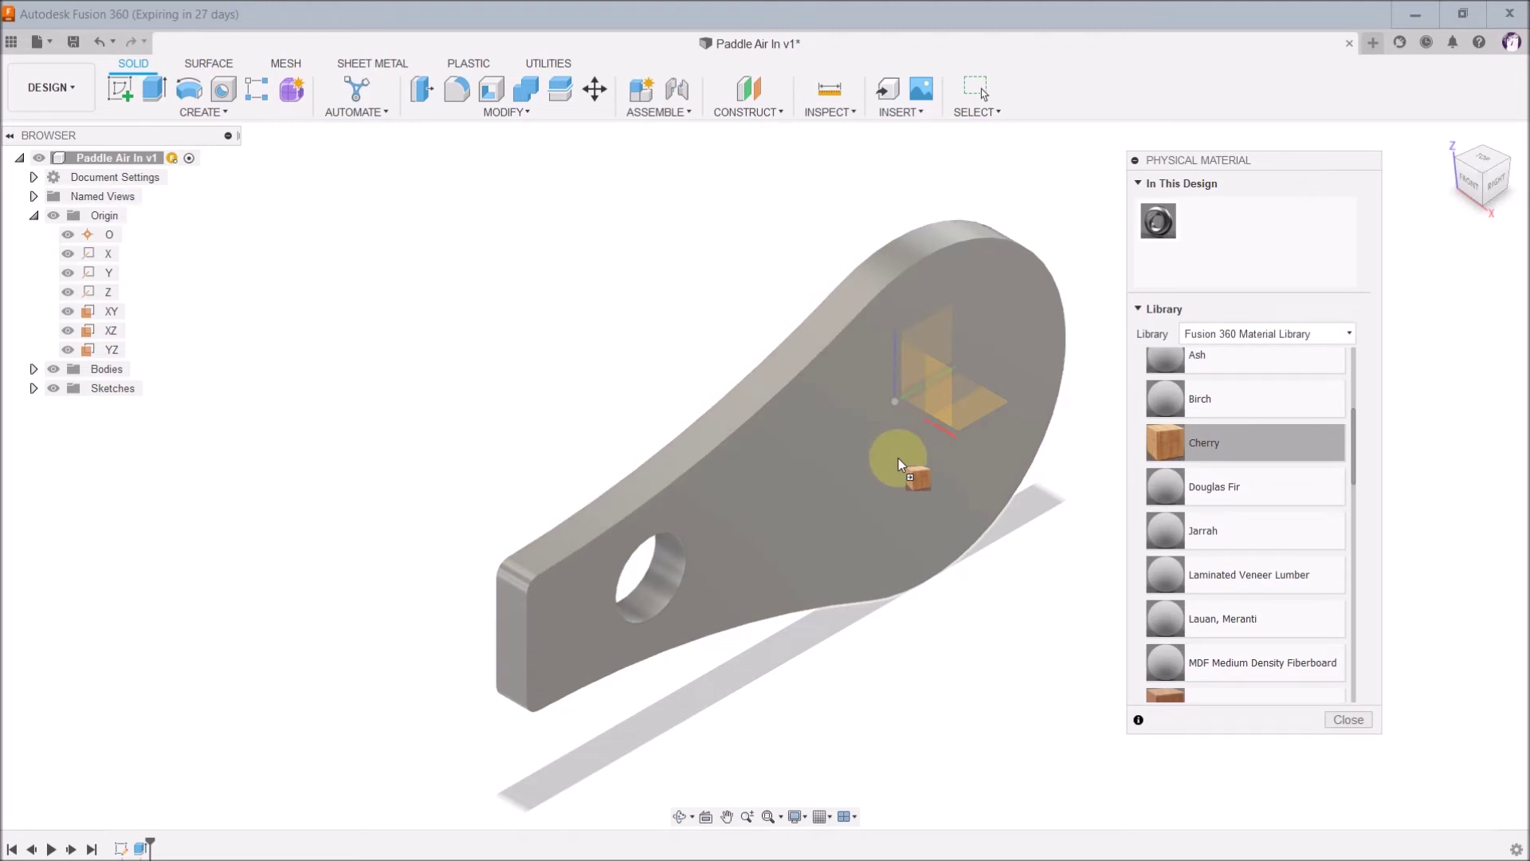
{"action": "left_click_drag", "start_coordinate": [898, 463], "coordinate": [901, 467]}
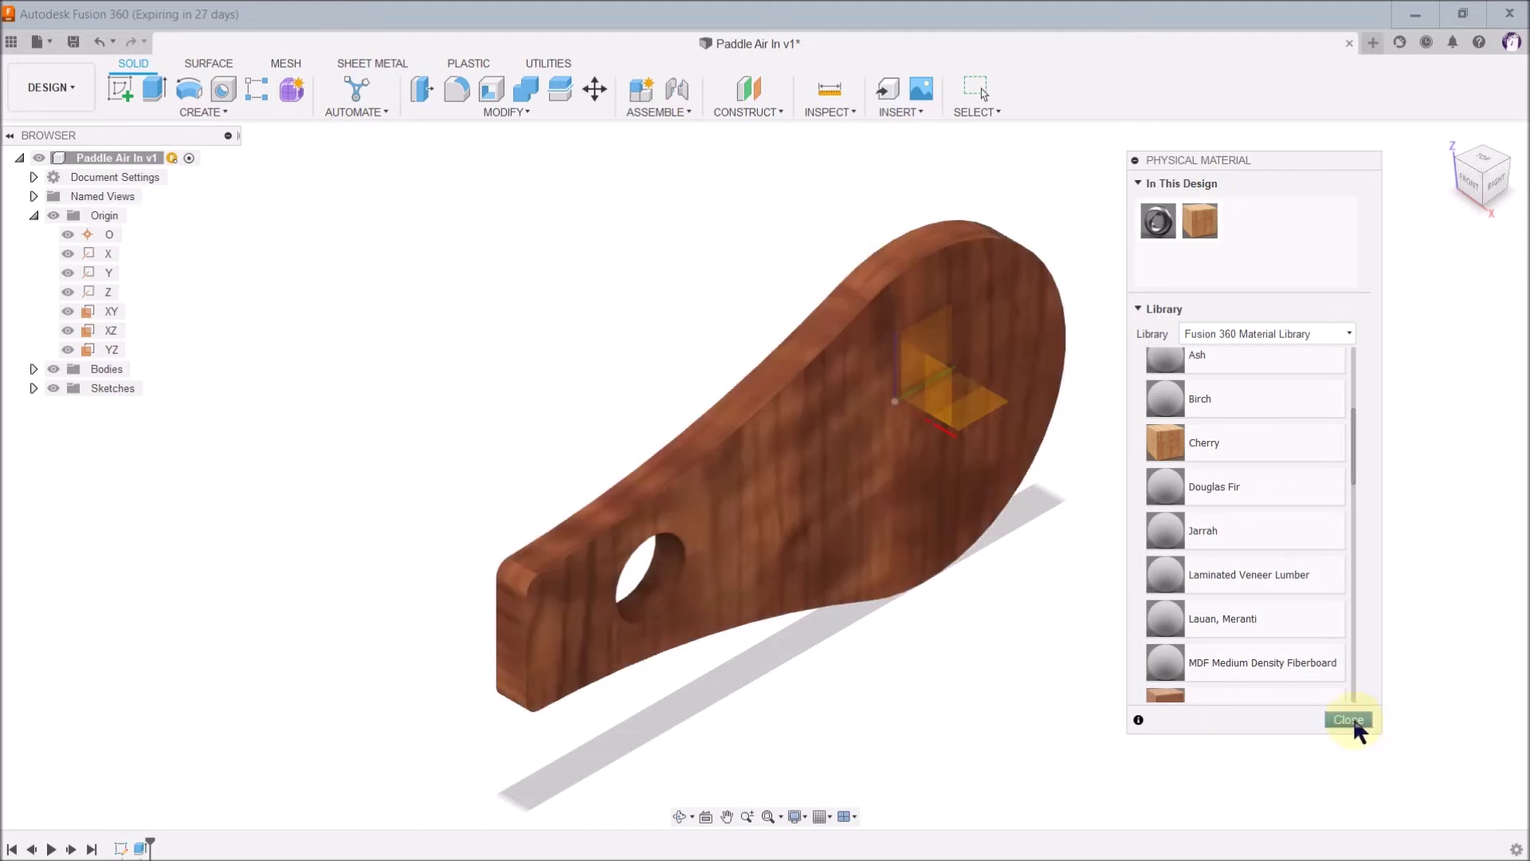
{"action": "left_click", "coordinate": [1349, 720]}
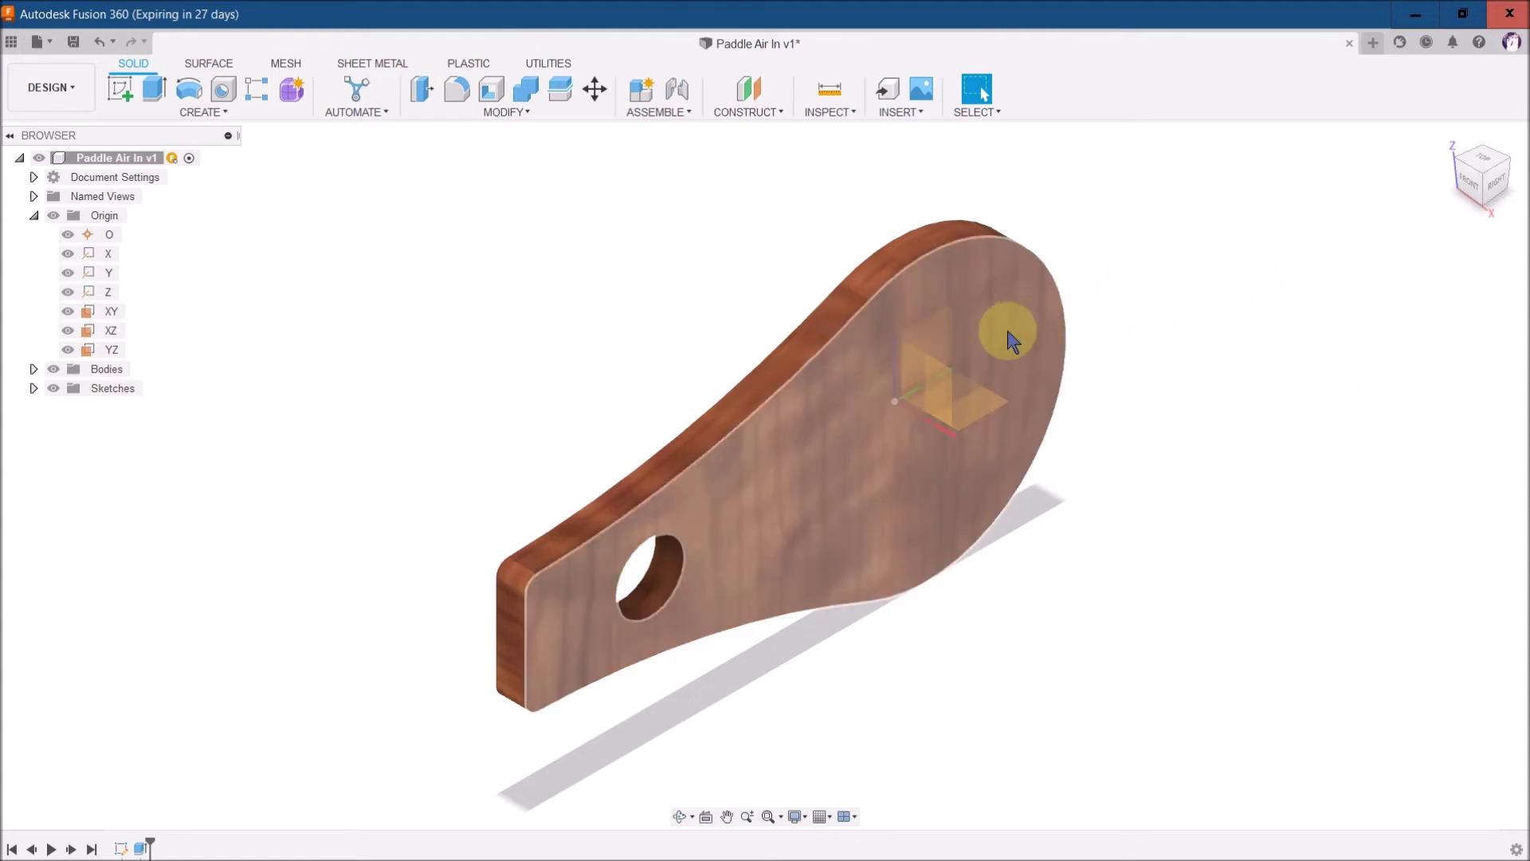
Set the paddle's texture map to Planar projection along the Y axis.
{"action": "left_click", "coordinate": [1008, 341]}
{"action": "right_click", "coordinate": [1009, 341]}
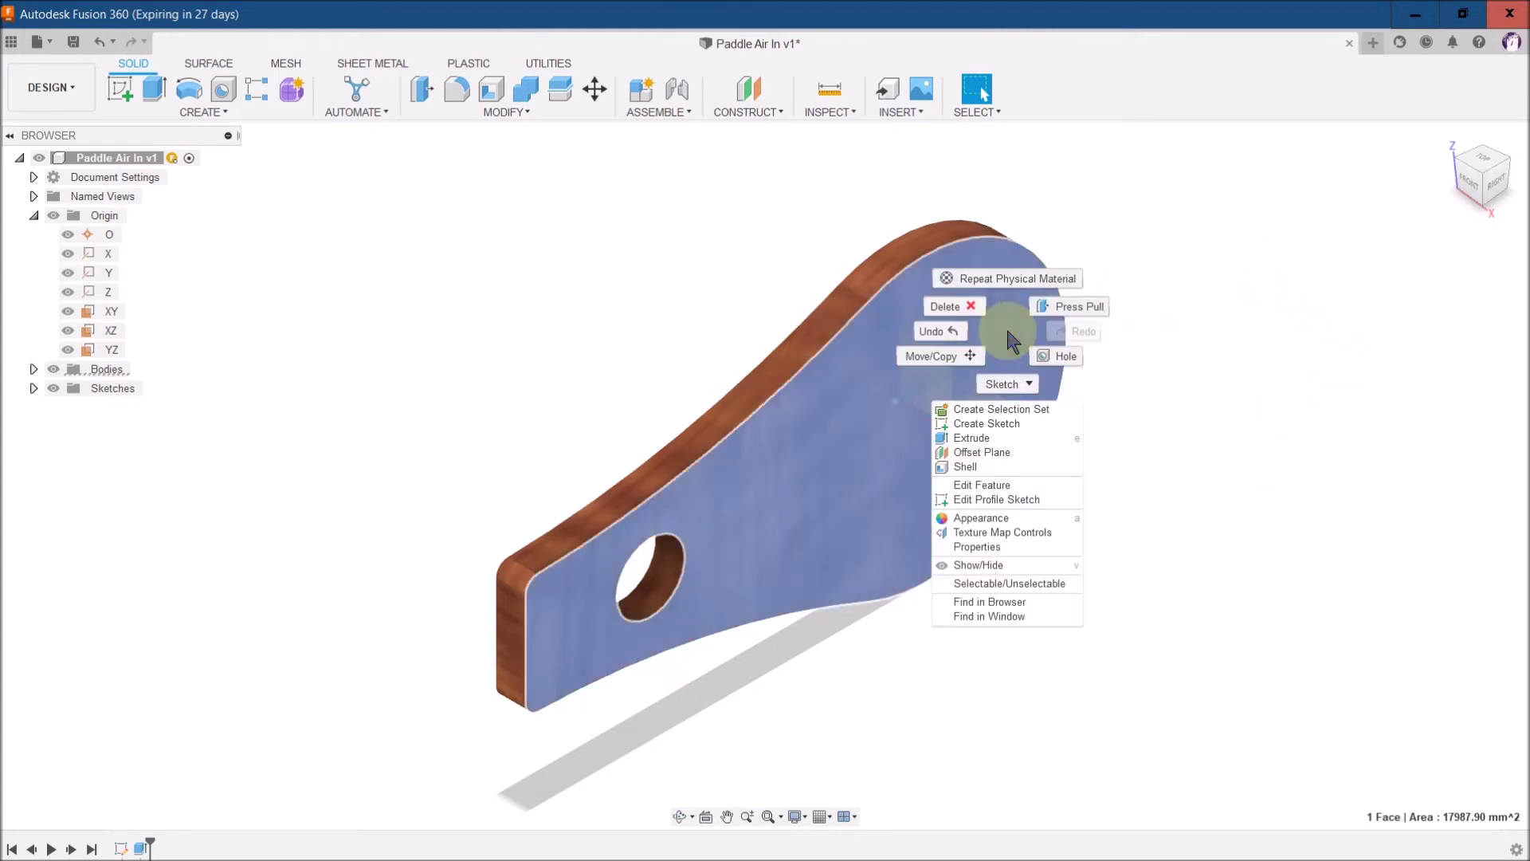
{"action": "left_click", "coordinate": [1020, 532]}
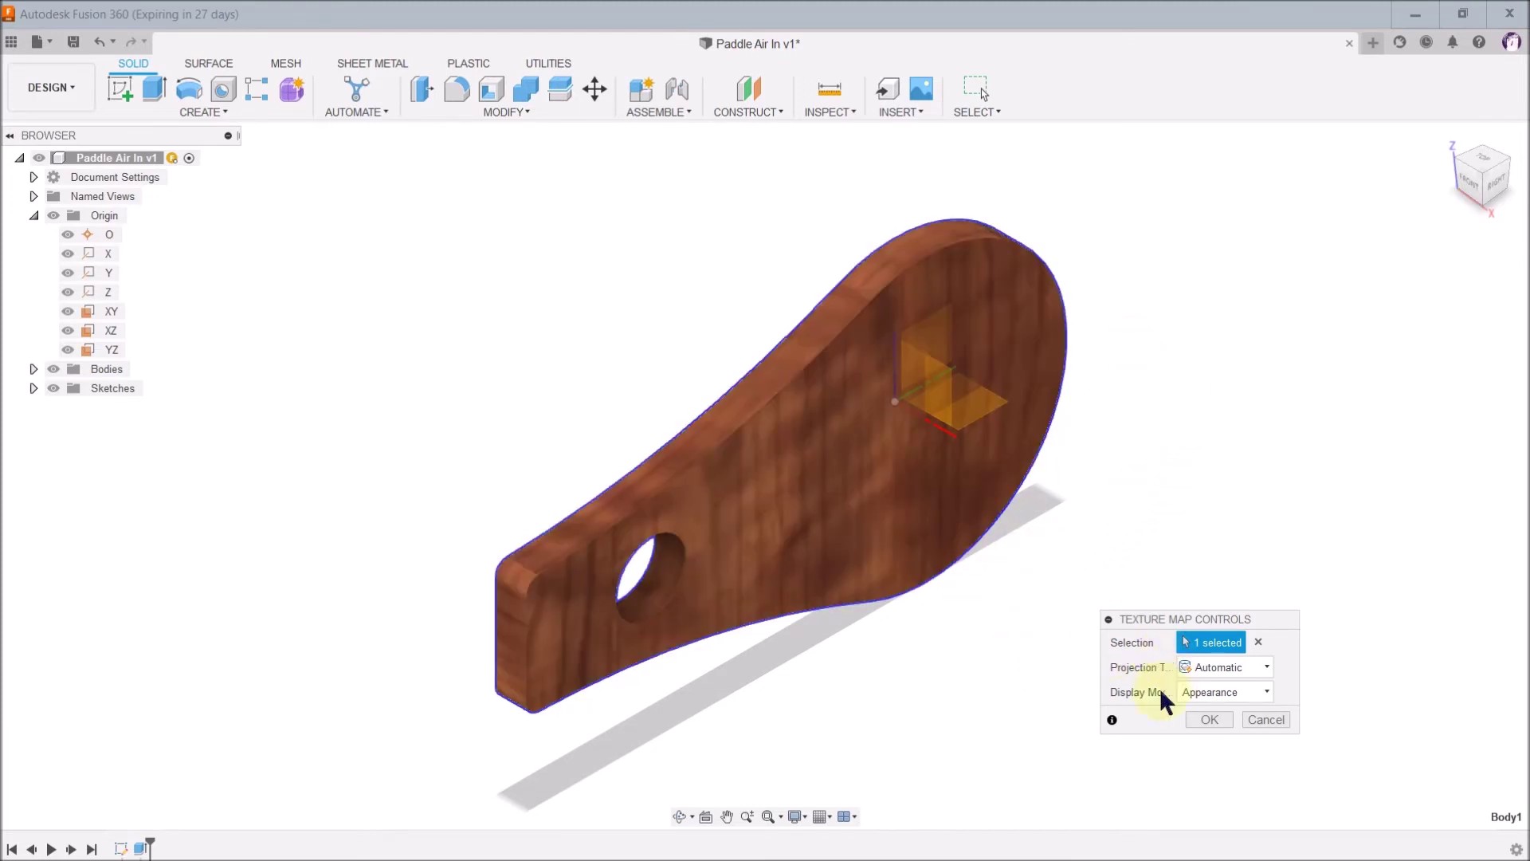
{"action": "left_click", "coordinate": [1266, 667]}
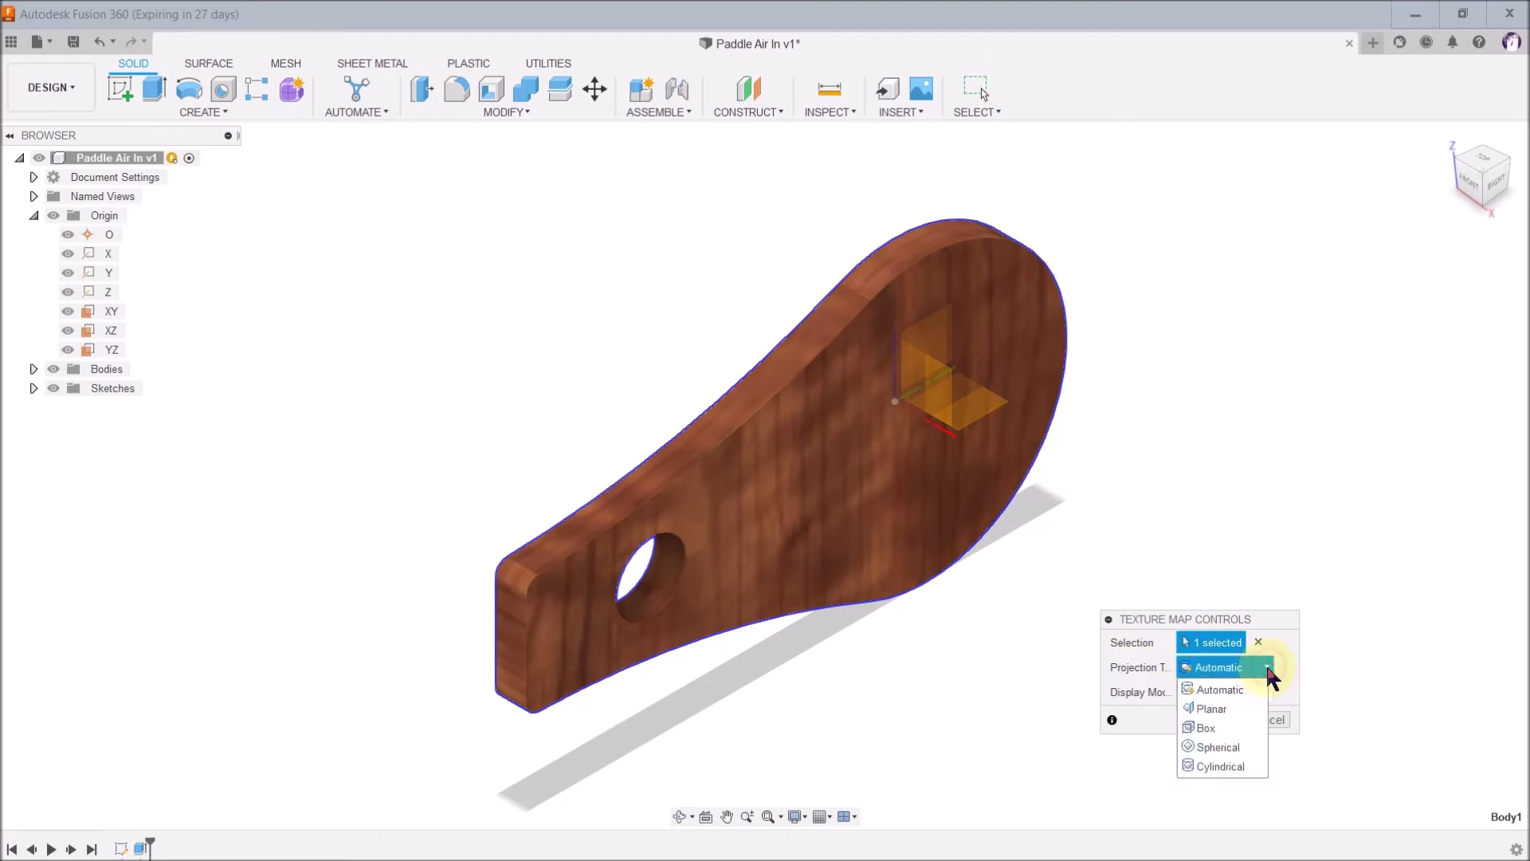
{"action": "left_click", "coordinate": [1232, 711]}
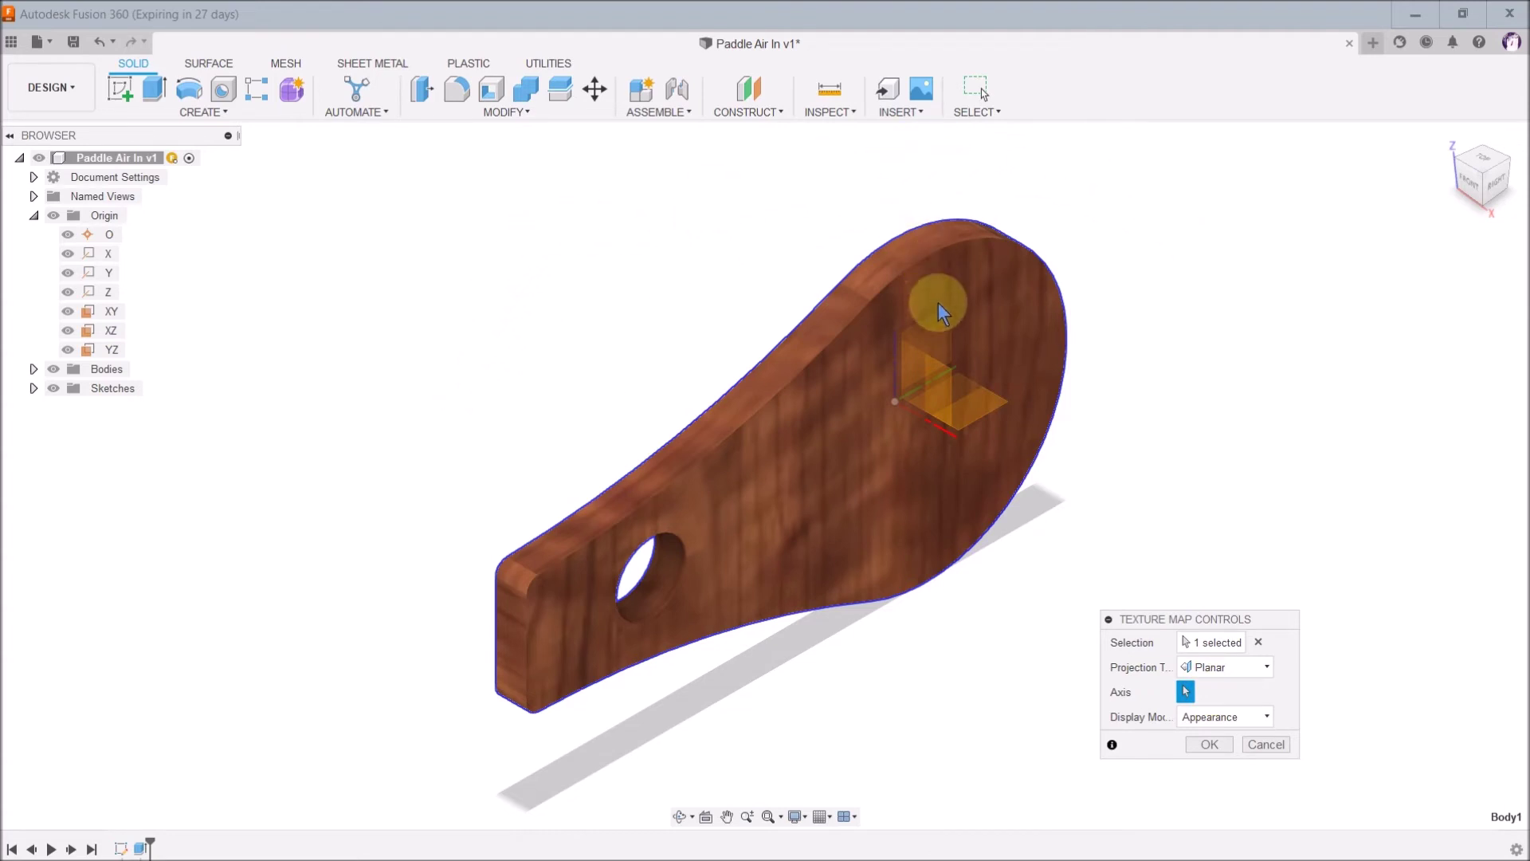
{"action": "left_click", "coordinate": [954, 366]}
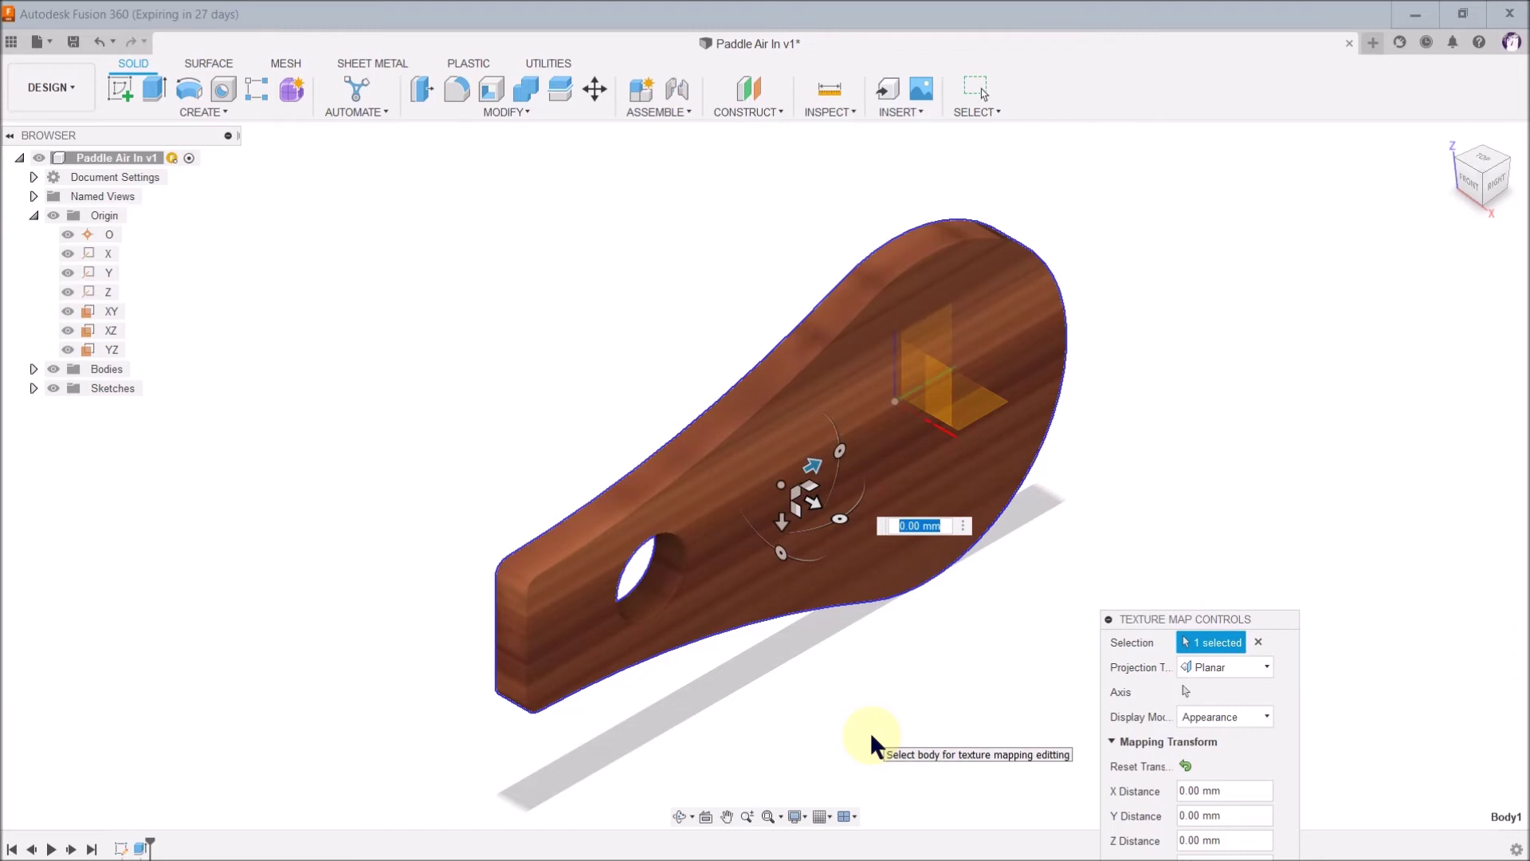
{"action": "left_click_drag", "start_coordinate": [1276, 610], "coordinate": [1327, 294]}
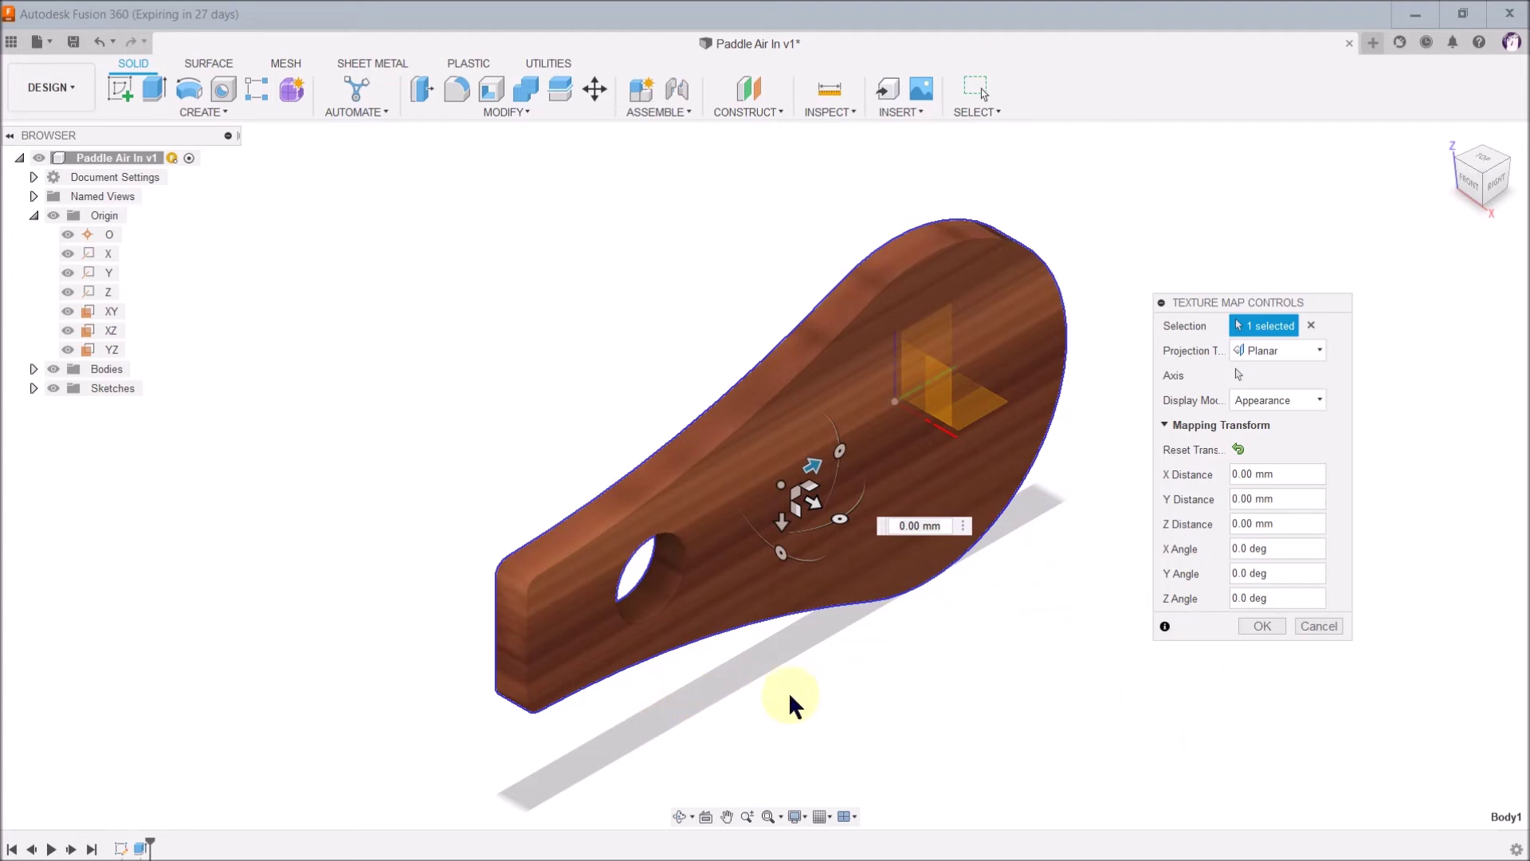
{"action": "left_click", "coordinate": [1266, 627]}
{"action": "left_click", "coordinate": [1264, 626]}
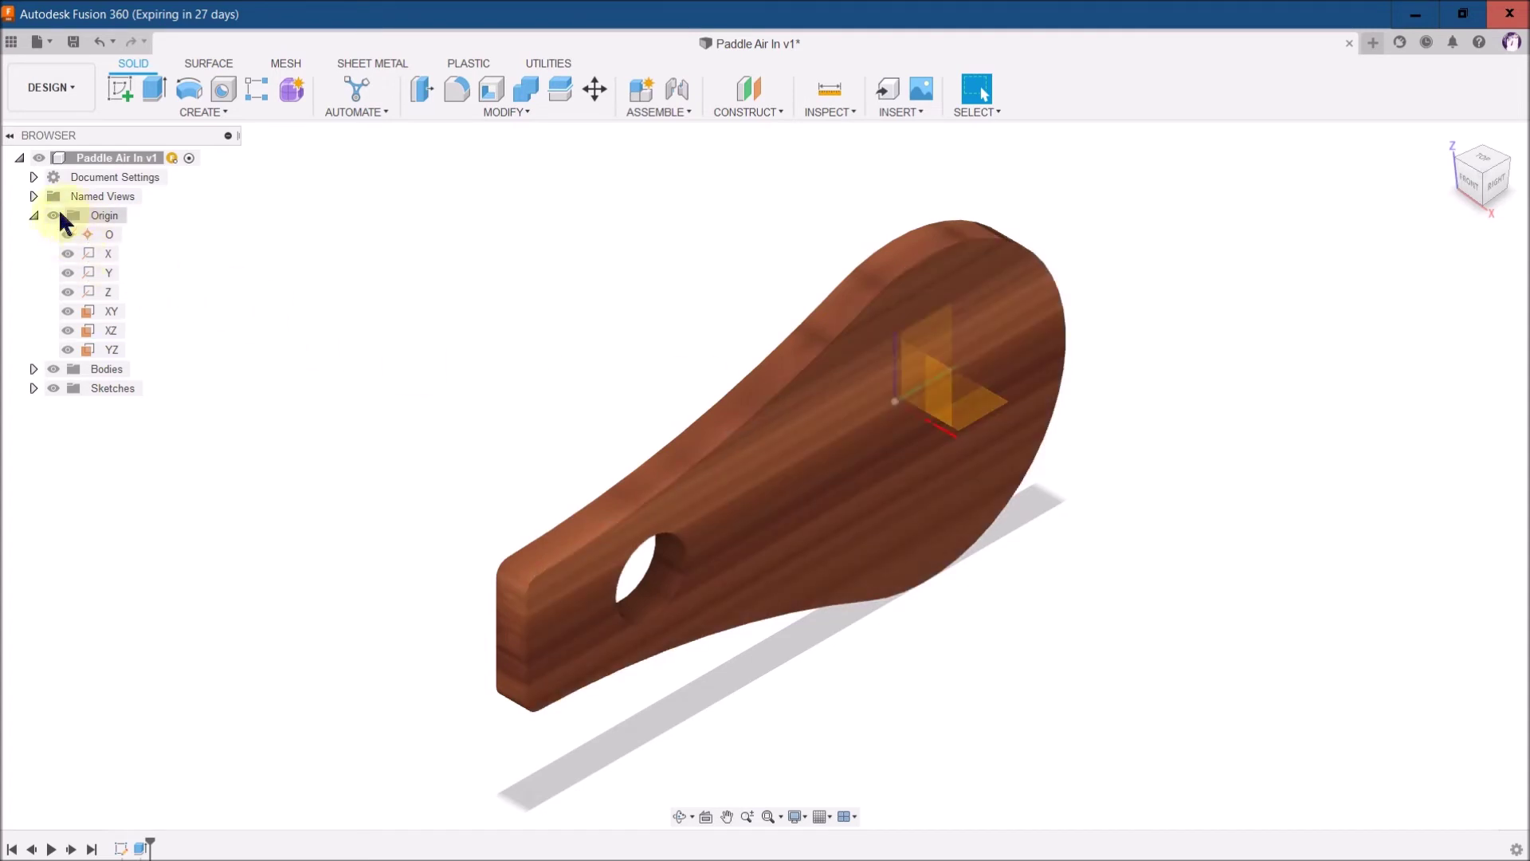
Hide the origin planes and axes, then square the view onto the paddle's face.
{"action": "left_click", "coordinate": [53, 215]}
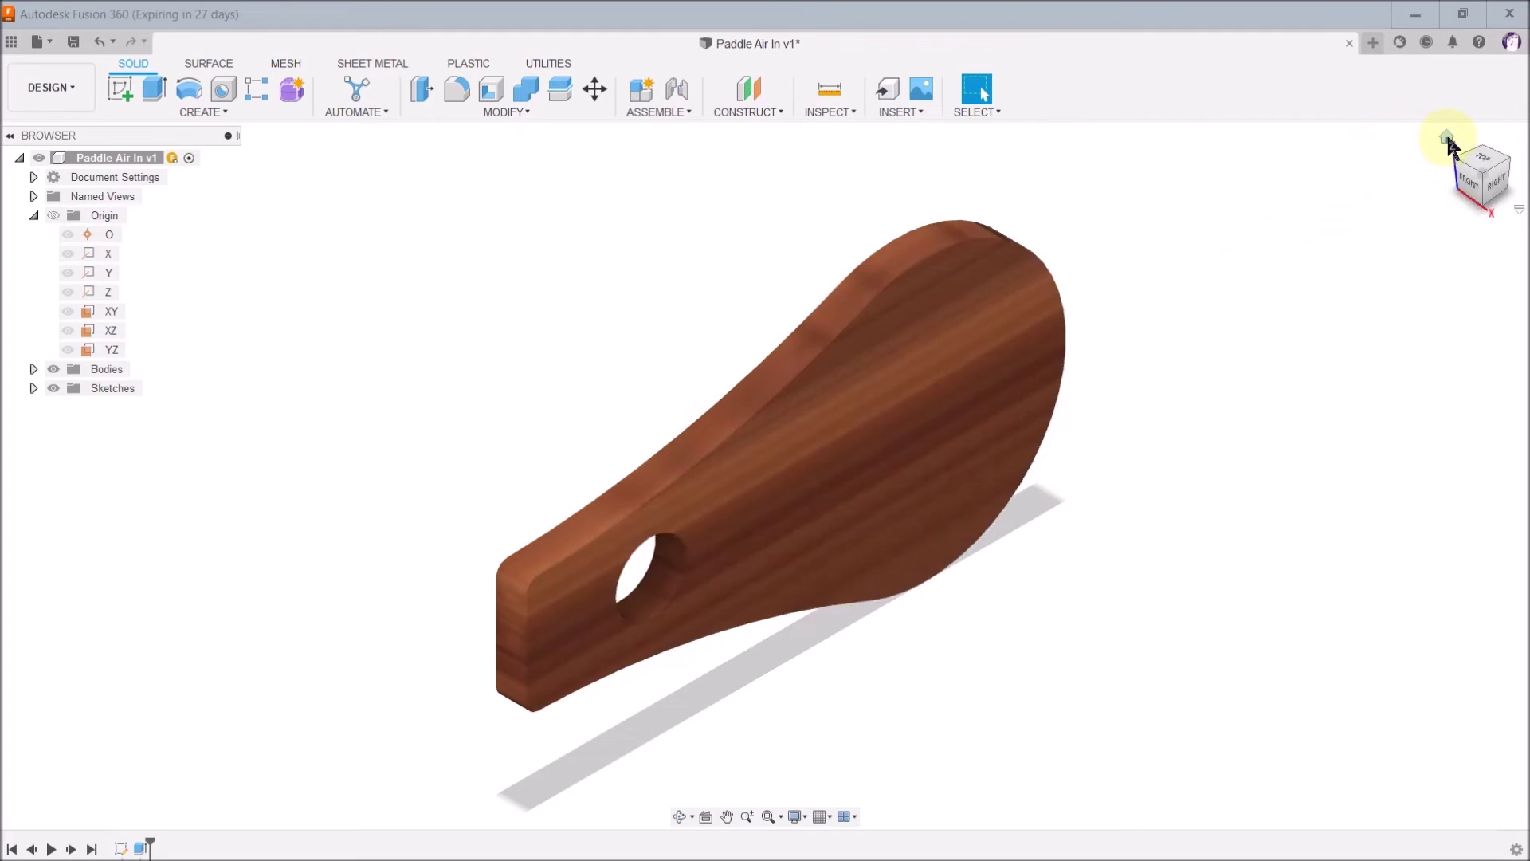
{"action": "left_click", "coordinate": [1450, 146]}
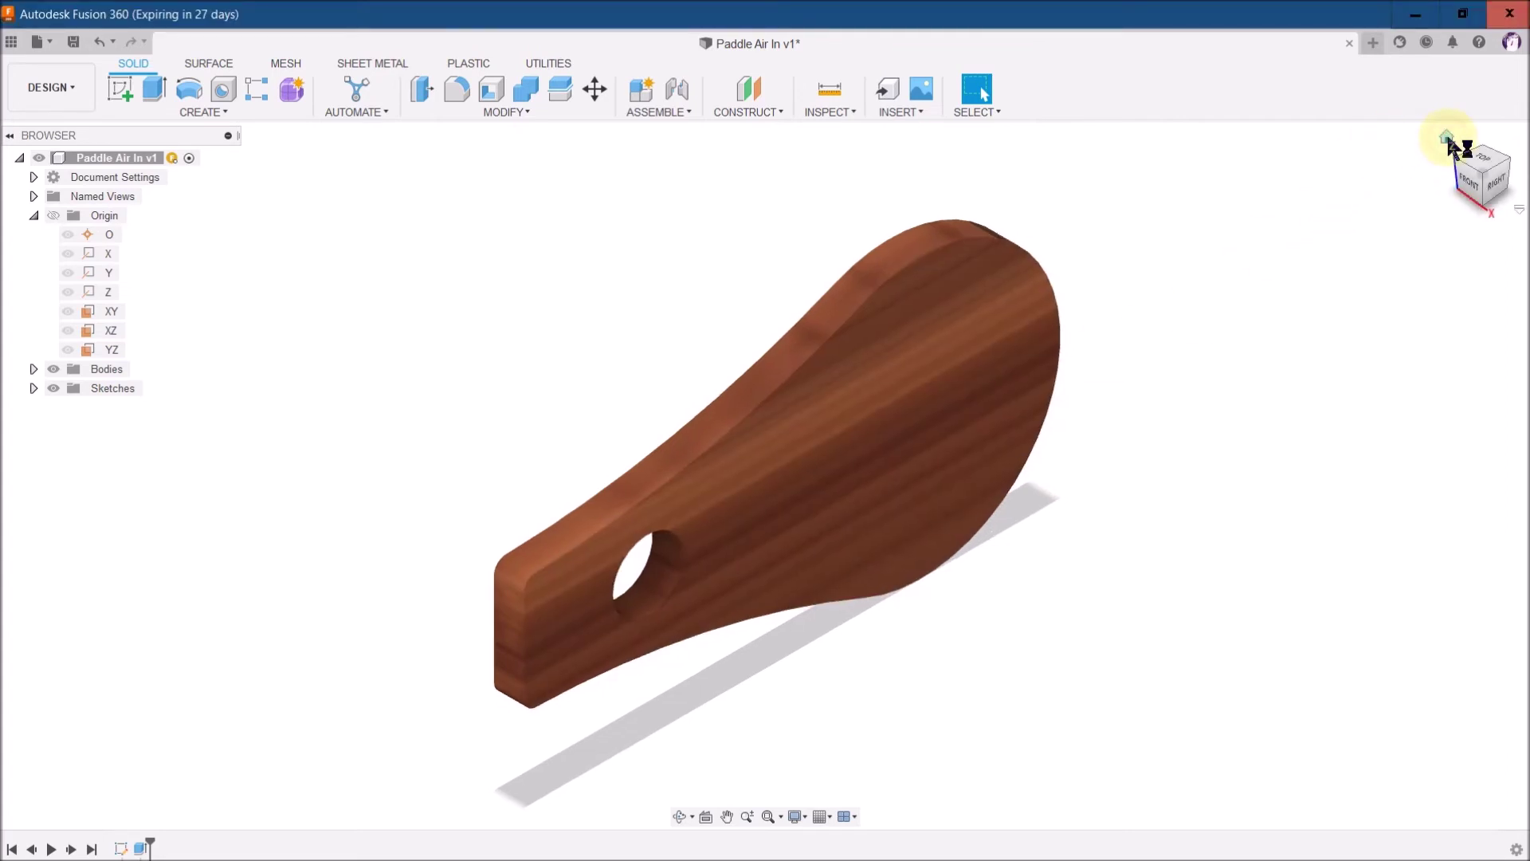
{"action": "left_click", "coordinate": [1506, 185]}
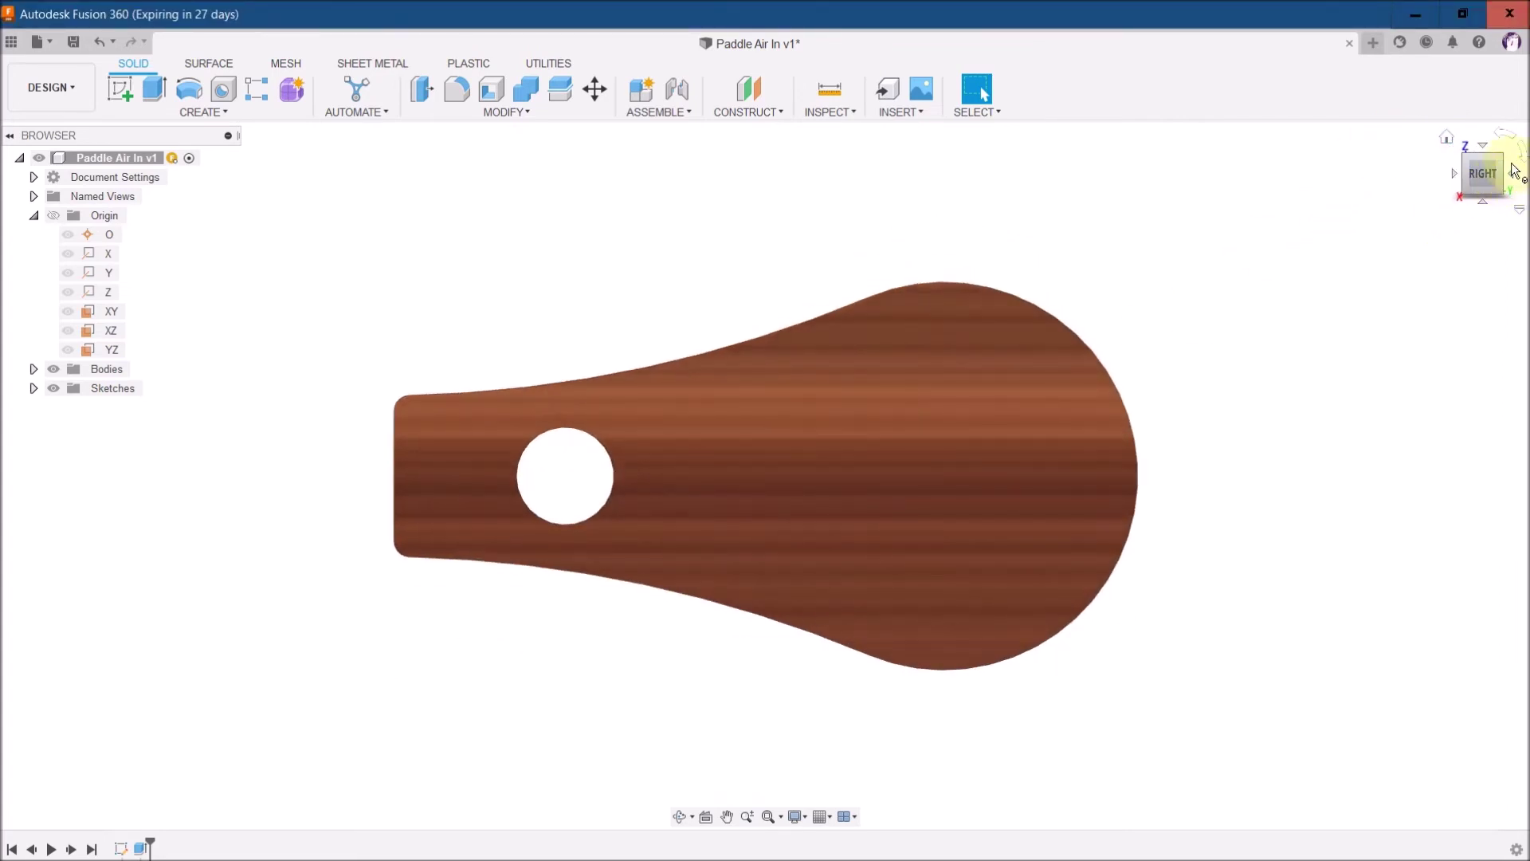
{"action": "left_click", "coordinate": [1485, 156]}
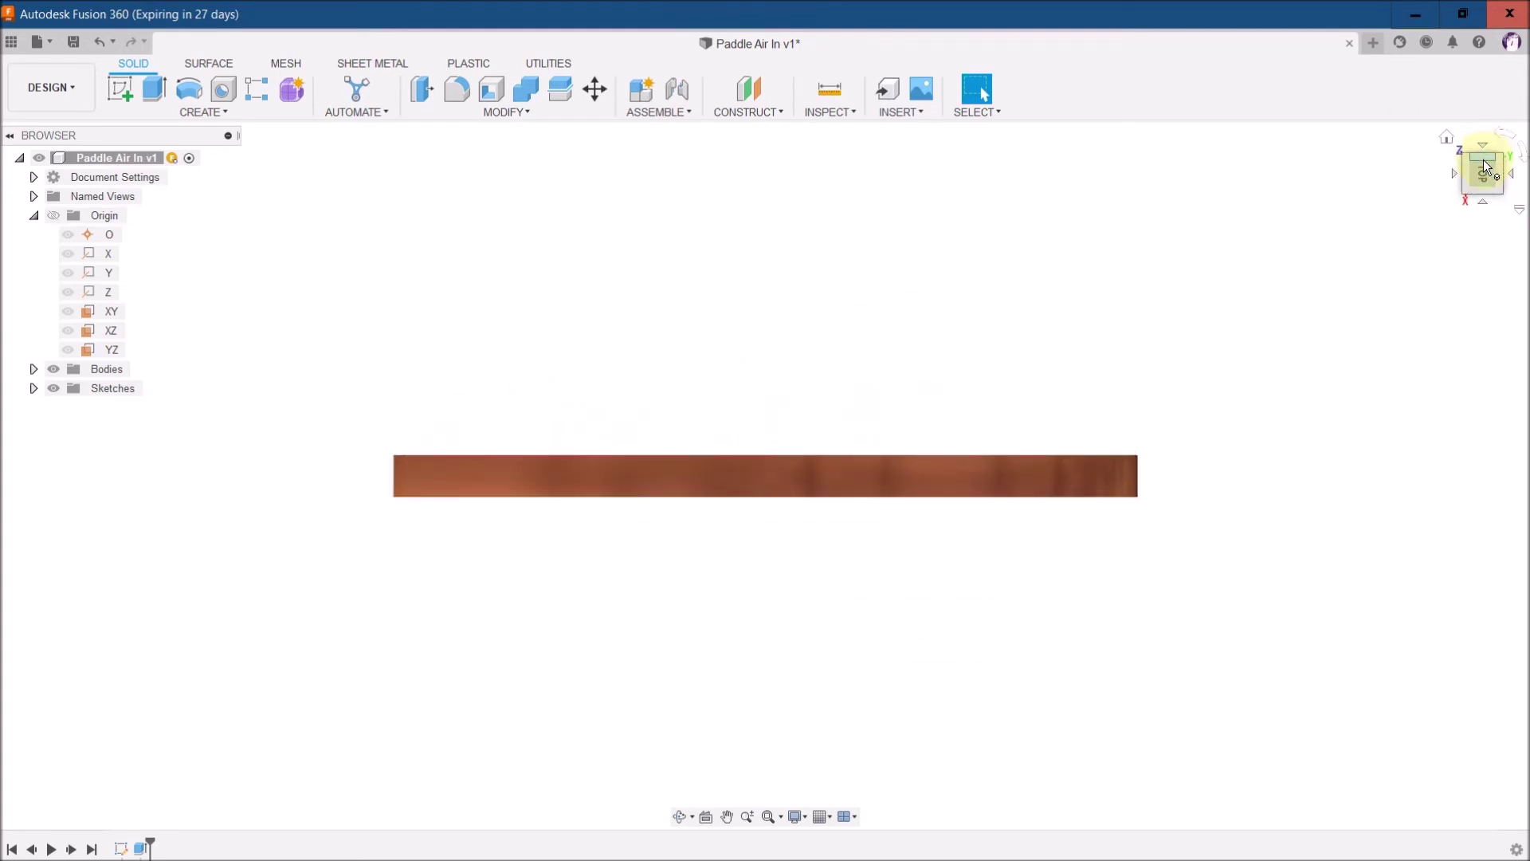
{"action": "left_click", "coordinate": [1486, 166]}
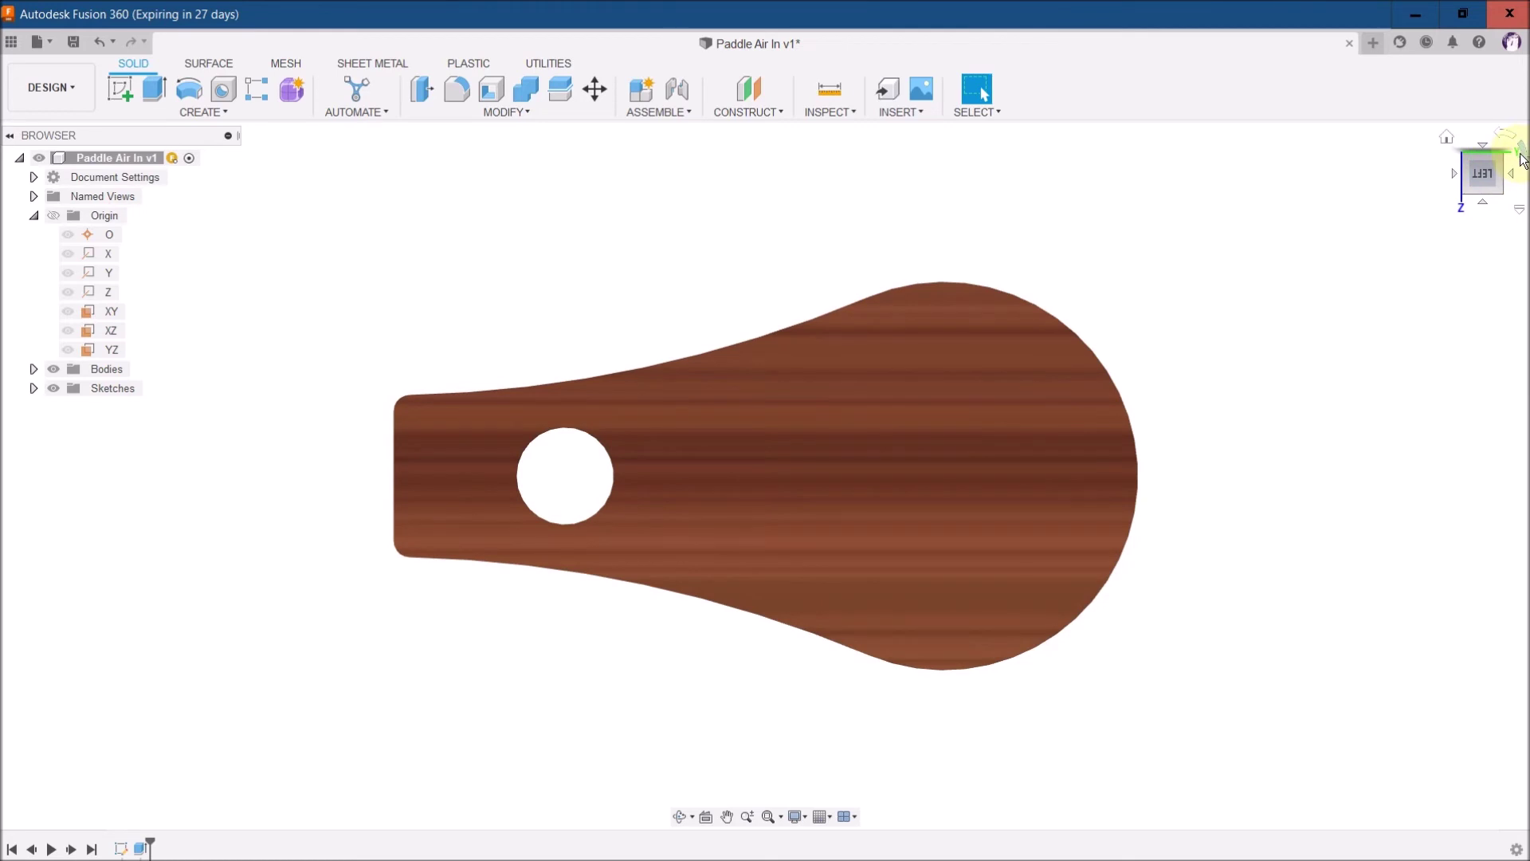
{"action": "left_click", "coordinate": [1523, 159]}
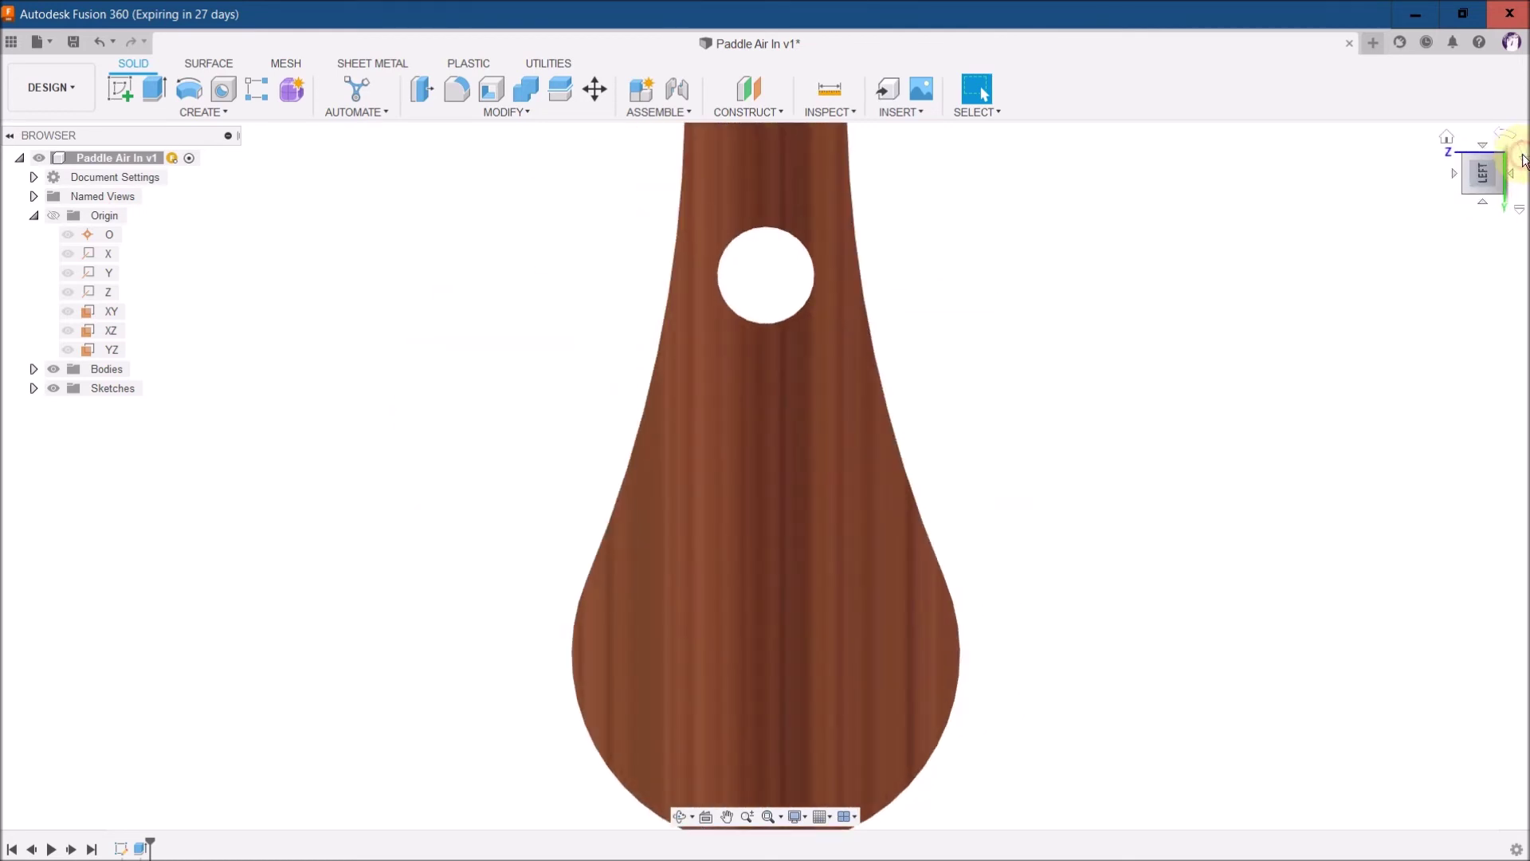
{"action": "left_click", "coordinate": [1522, 160]}
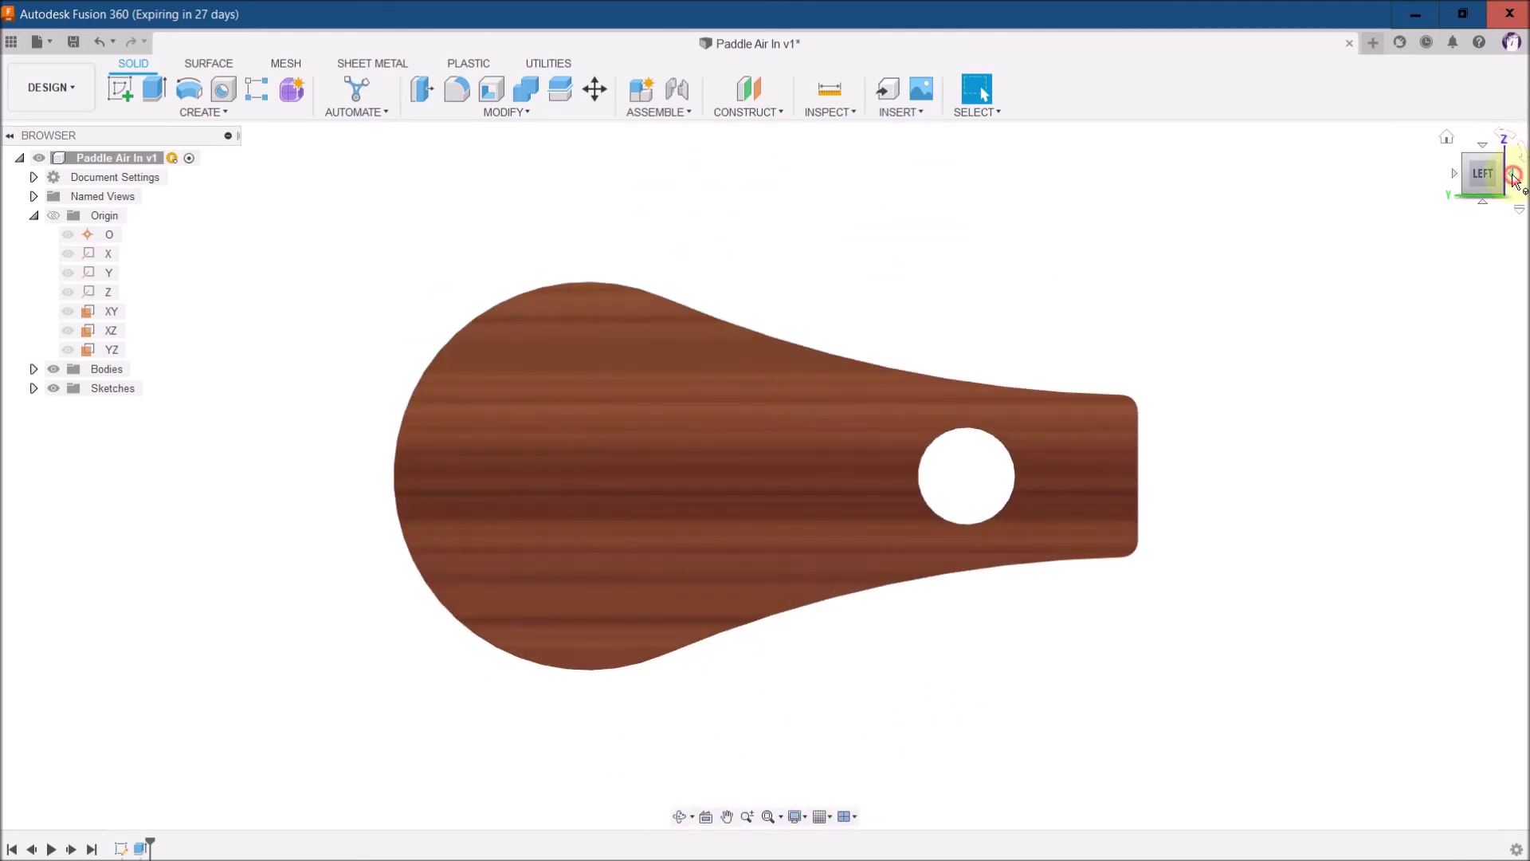
Rotate the view until the paddle lies flat in the RIGHT view.
{"action": "left_click", "coordinate": [1515, 177]}
{"action": "left_click", "coordinate": [1516, 180]}
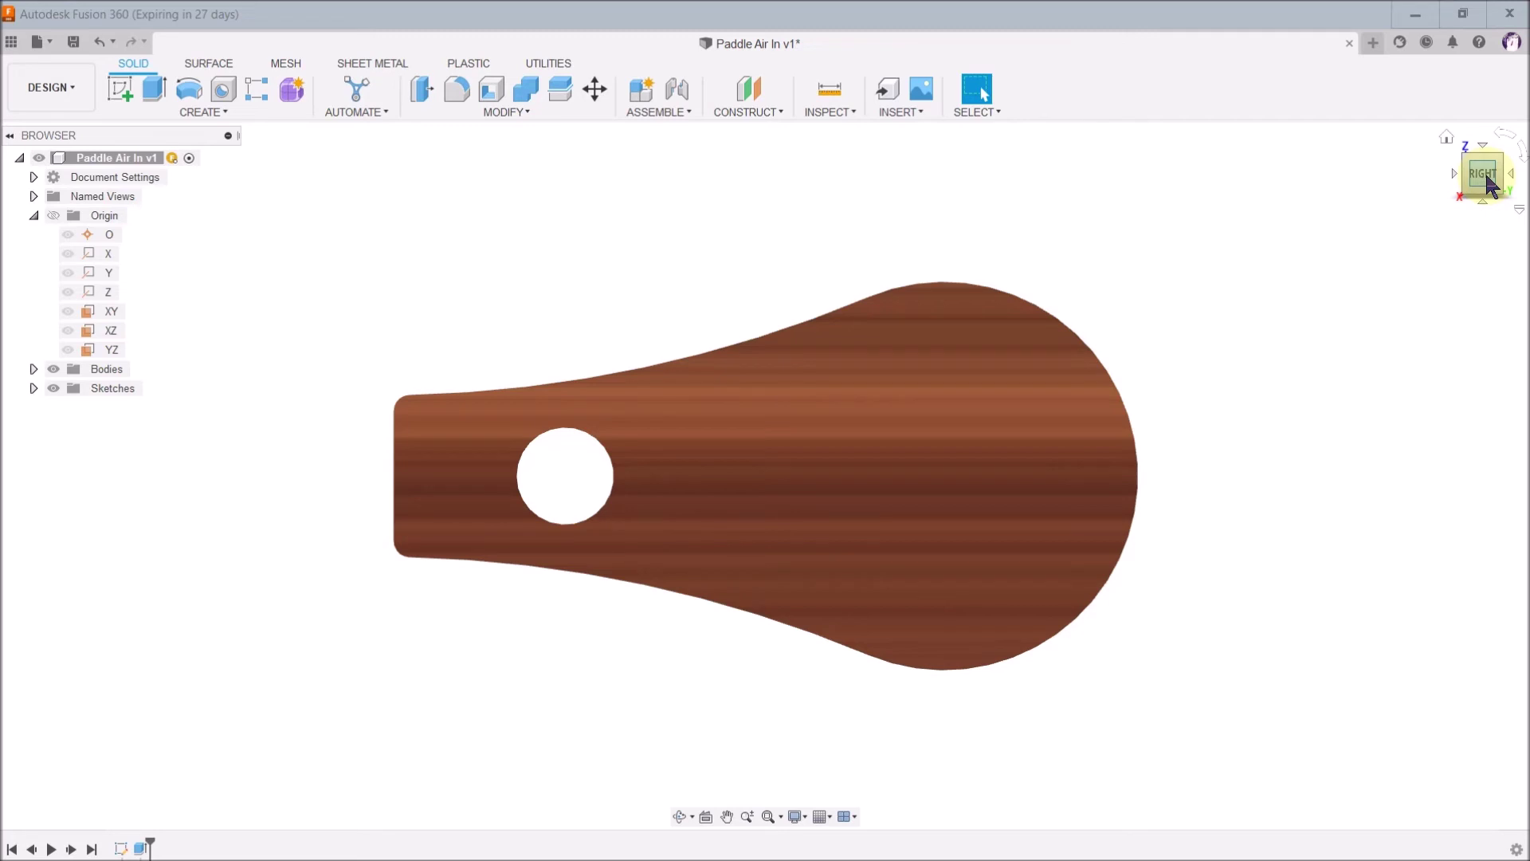
{"action": "left_click", "coordinate": [1511, 174]}
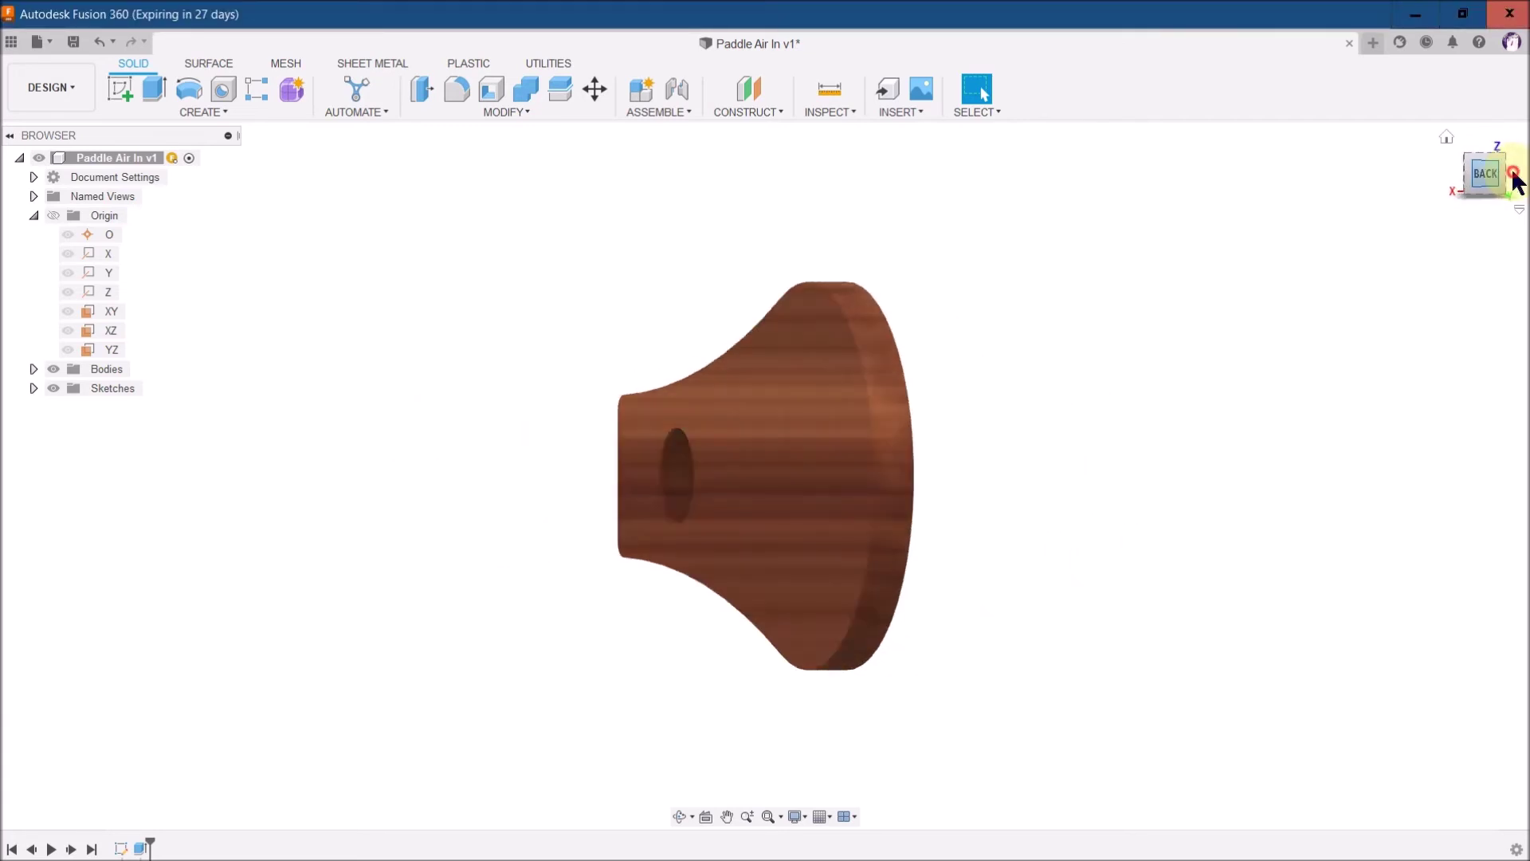
{"action": "left_click", "coordinate": [1513, 175]}
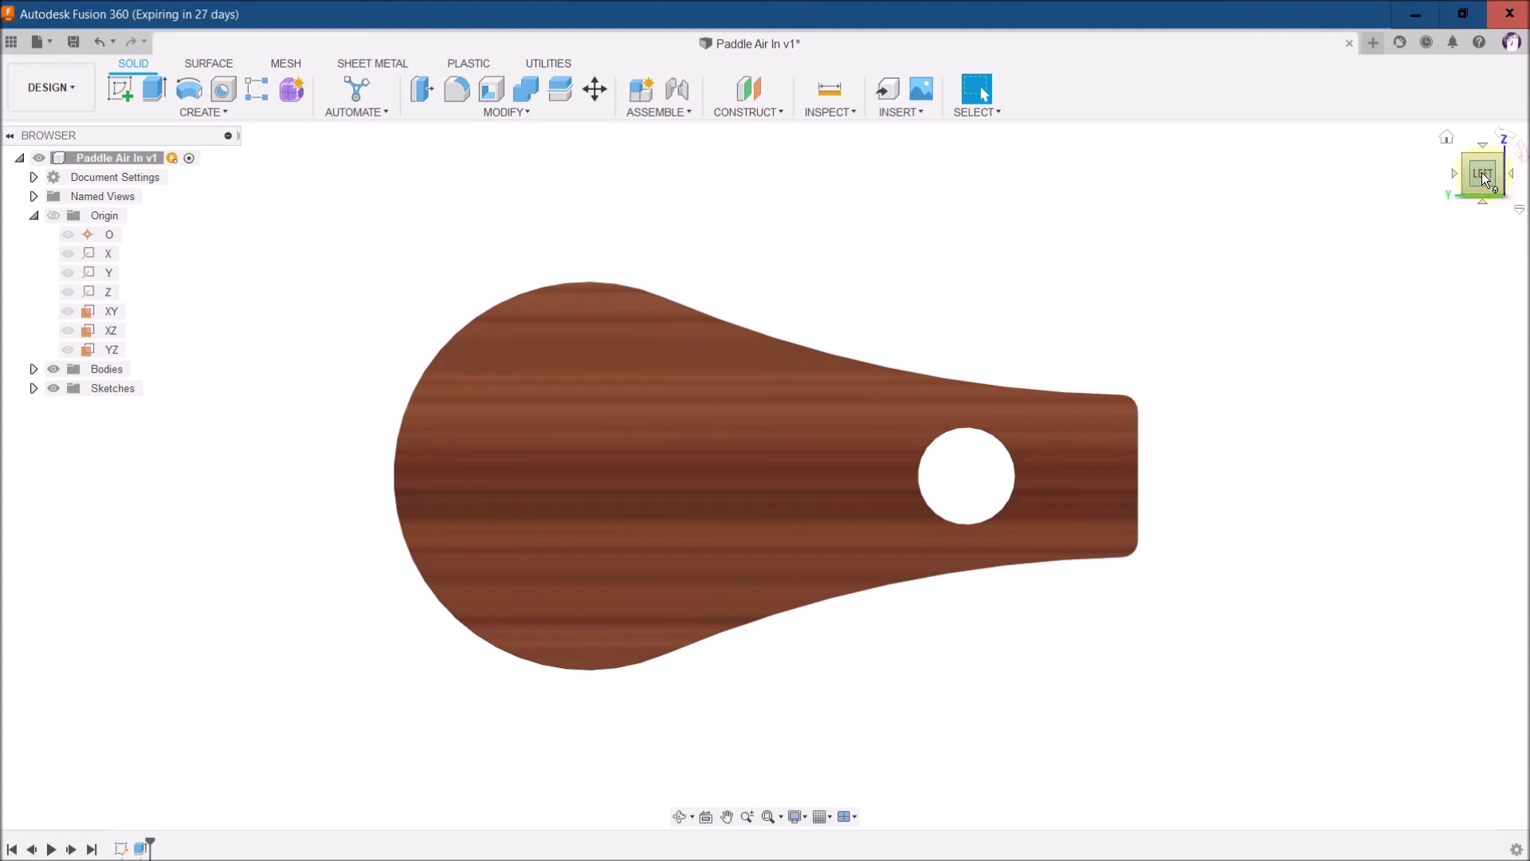
{"action": "left_click", "coordinate": [1451, 171]}
{"action": "left_click", "coordinate": [1451, 170]}
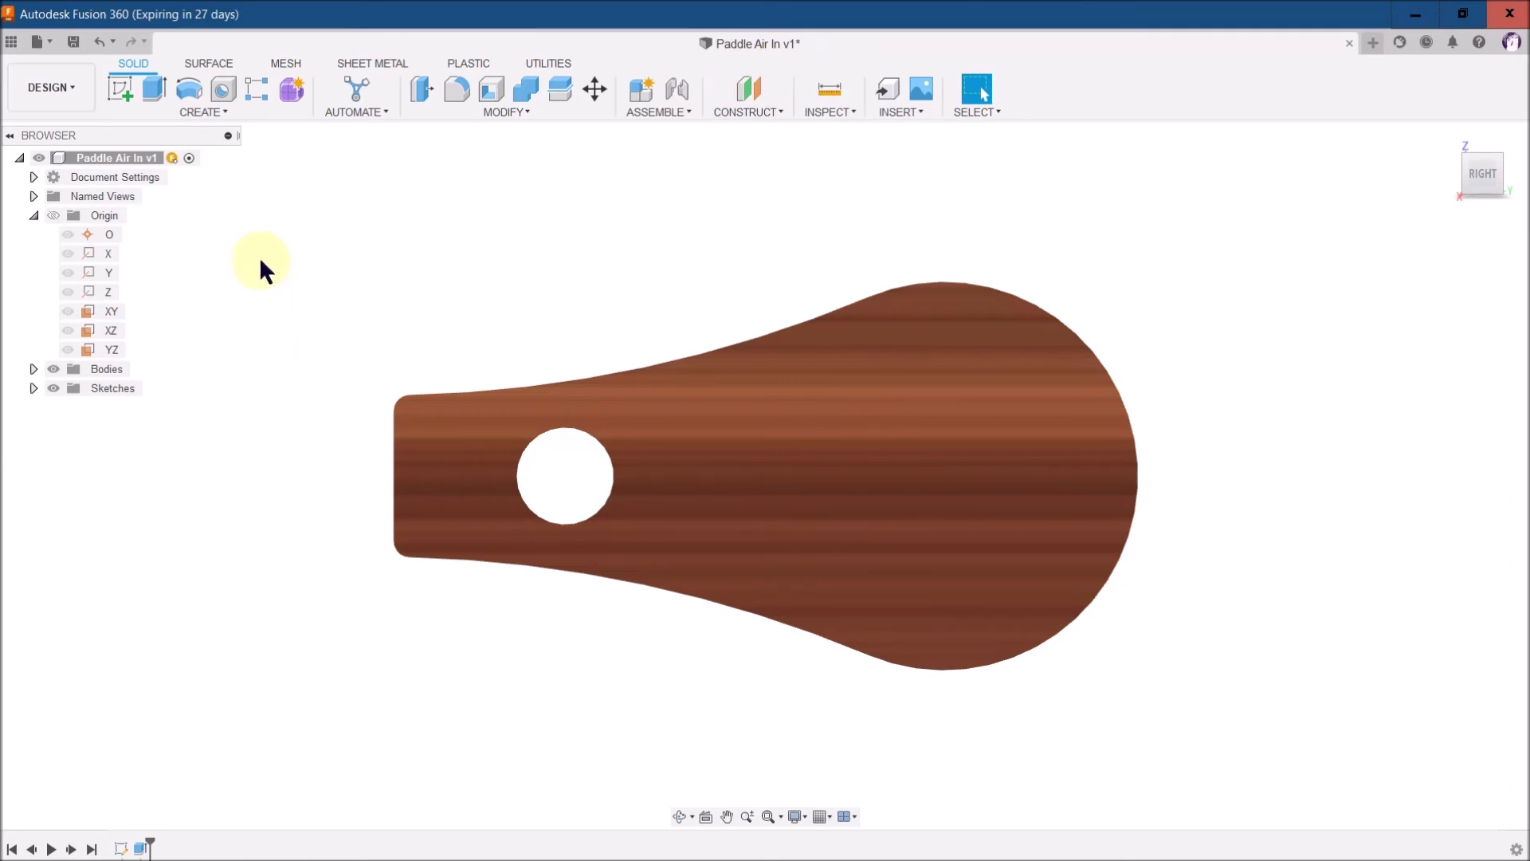
Save the paddle design as a new version, Paddle Air In v2.
{"action": "left_click", "coordinate": [74, 42]}
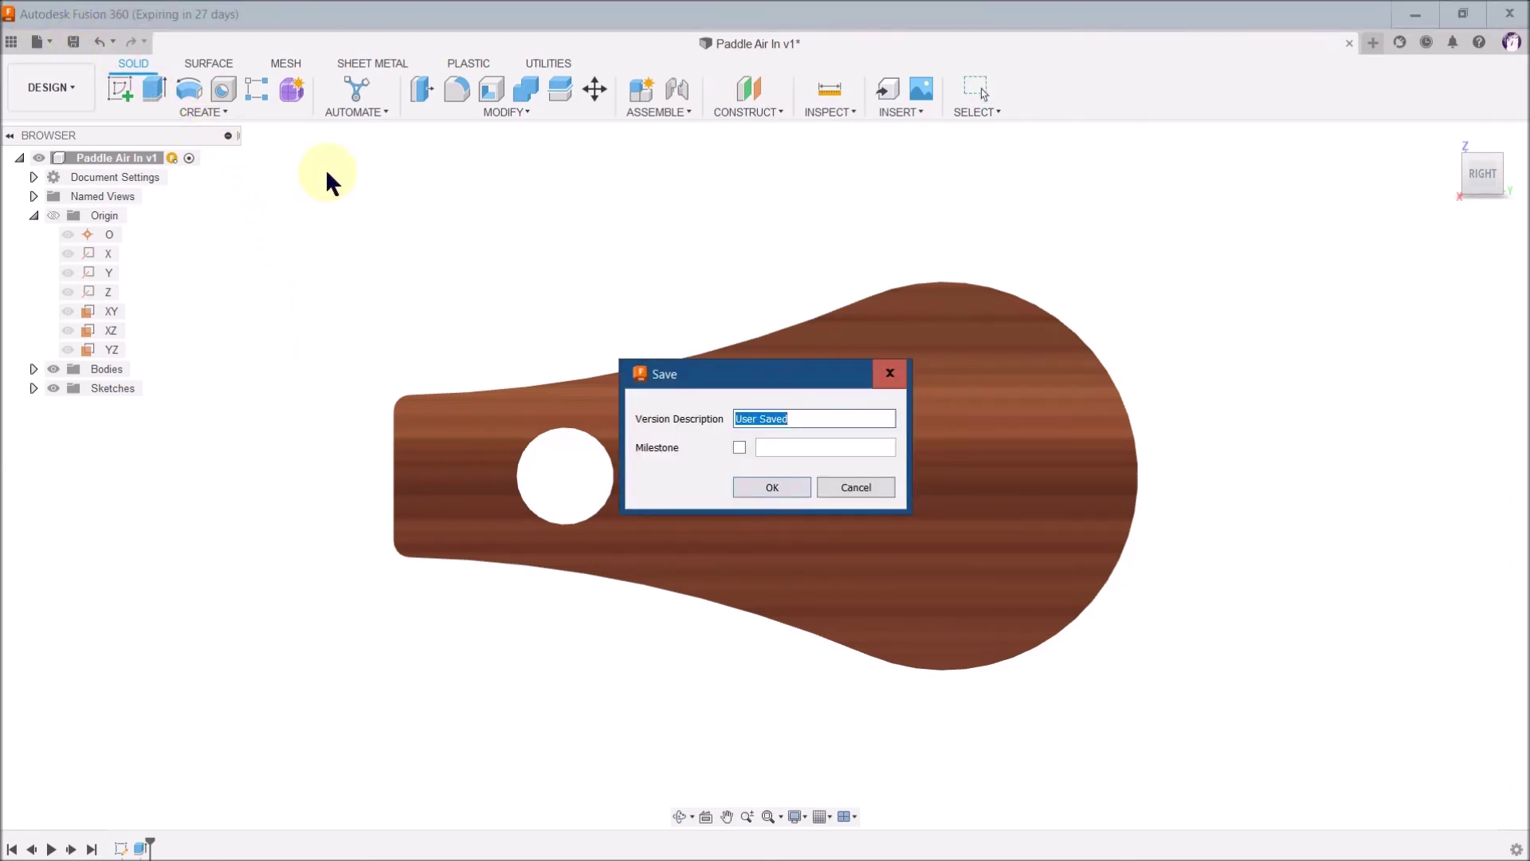
{"action": "left_click", "coordinate": [789, 487]}
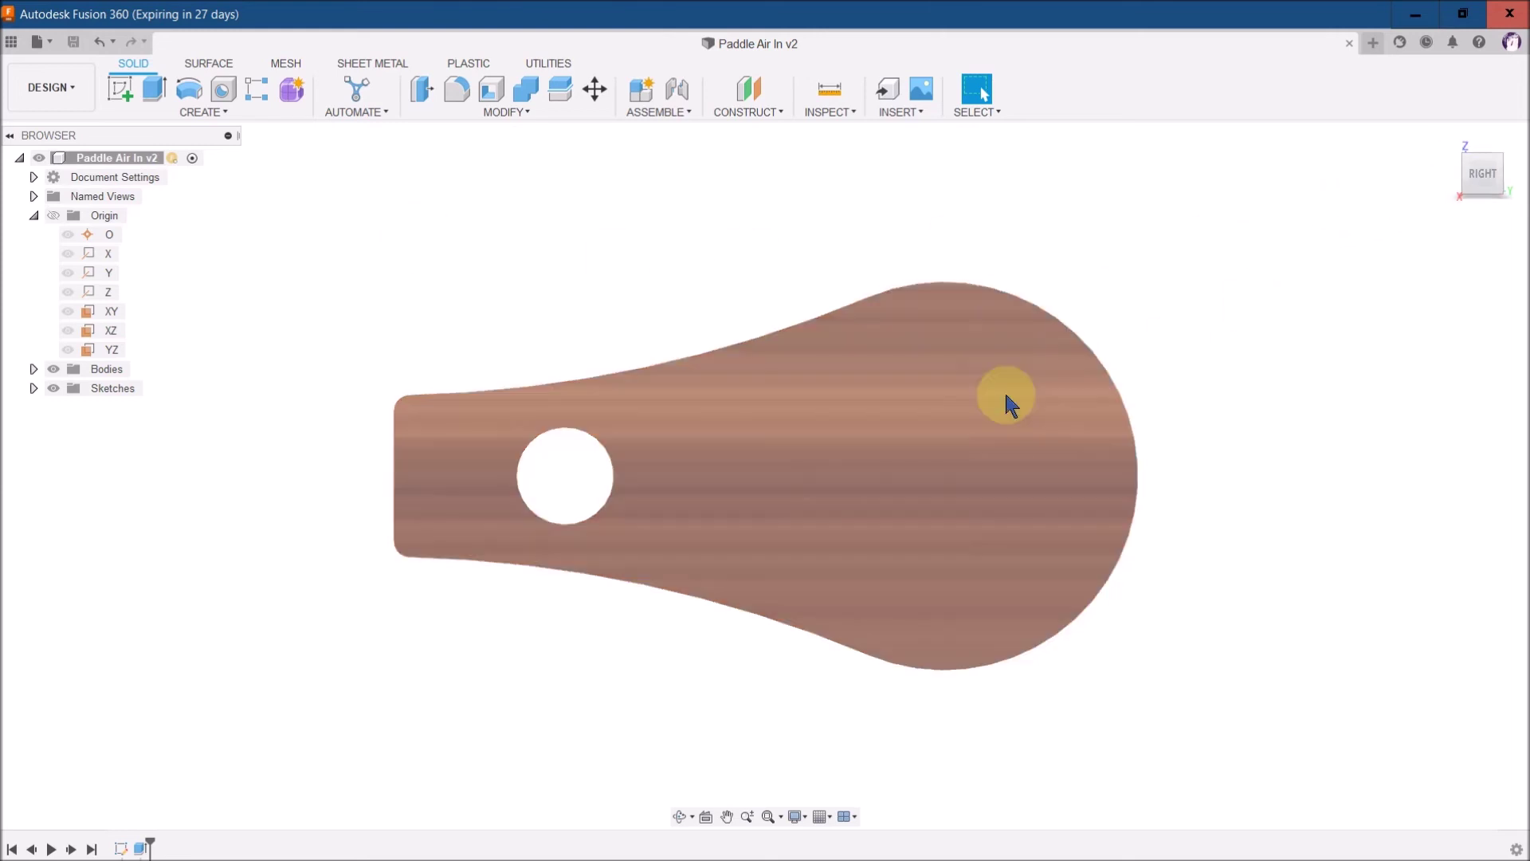
Return the model to its home view and save the paddle design.
{"action": "mouse_move", "coordinate": [1446, 161]}
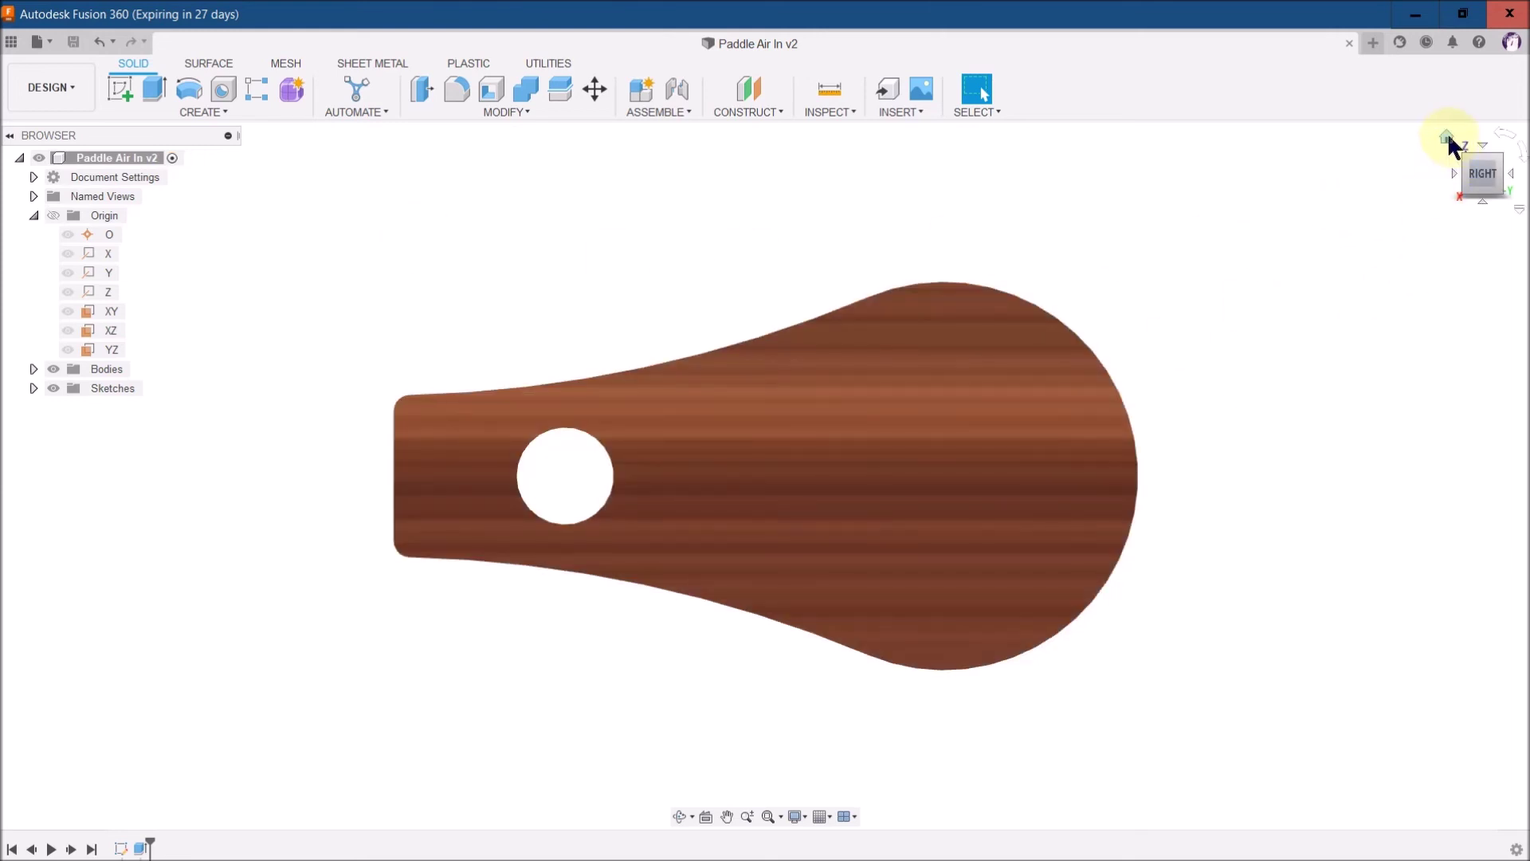
{"action": "left_click", "coordinate": [1447, 137]}
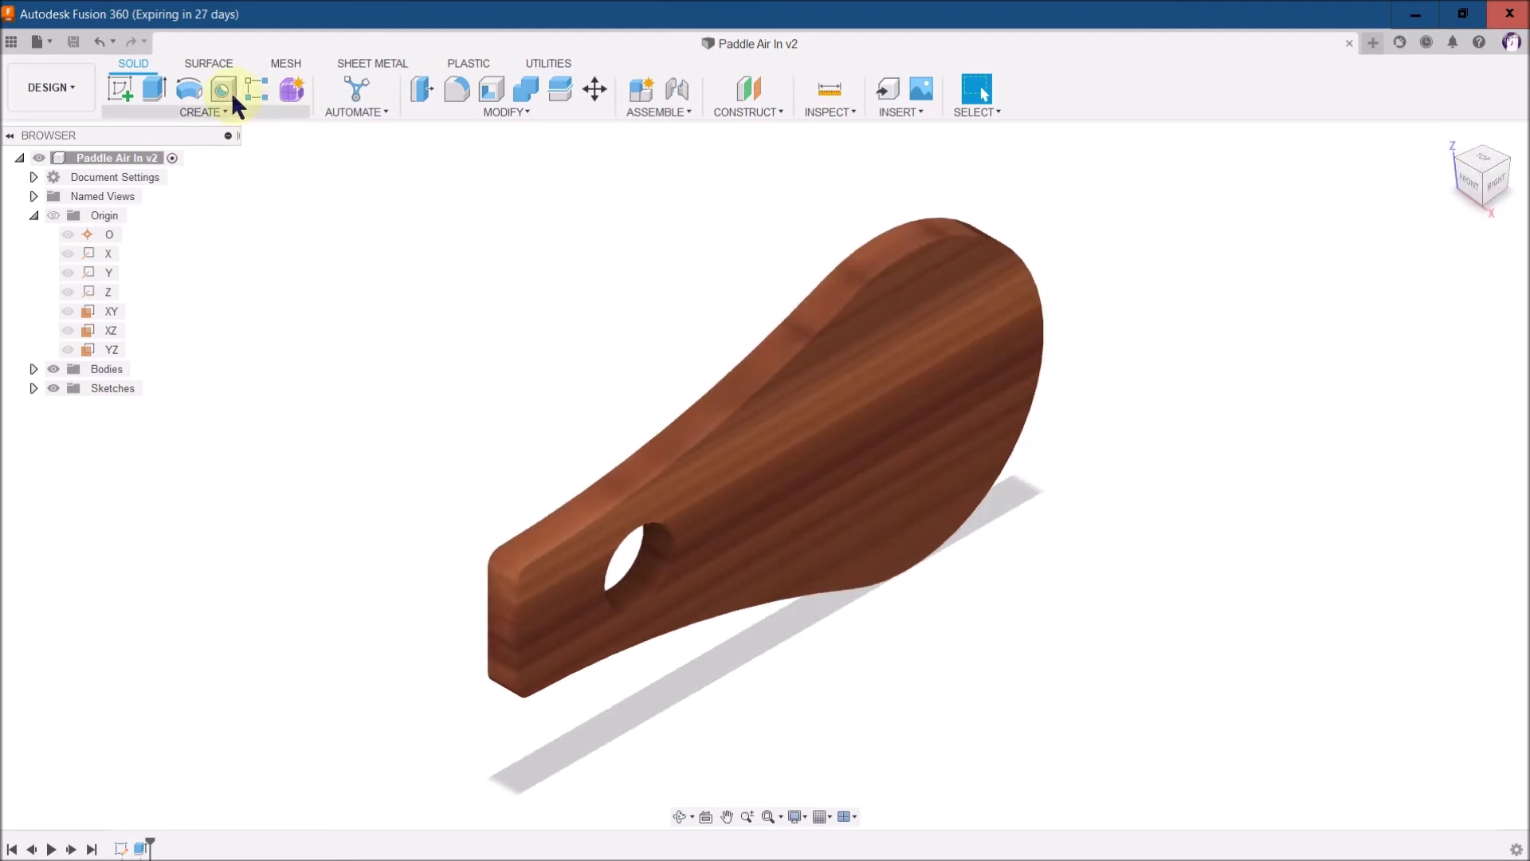
{"action": "left_click", "coordinate": [73, 40]}
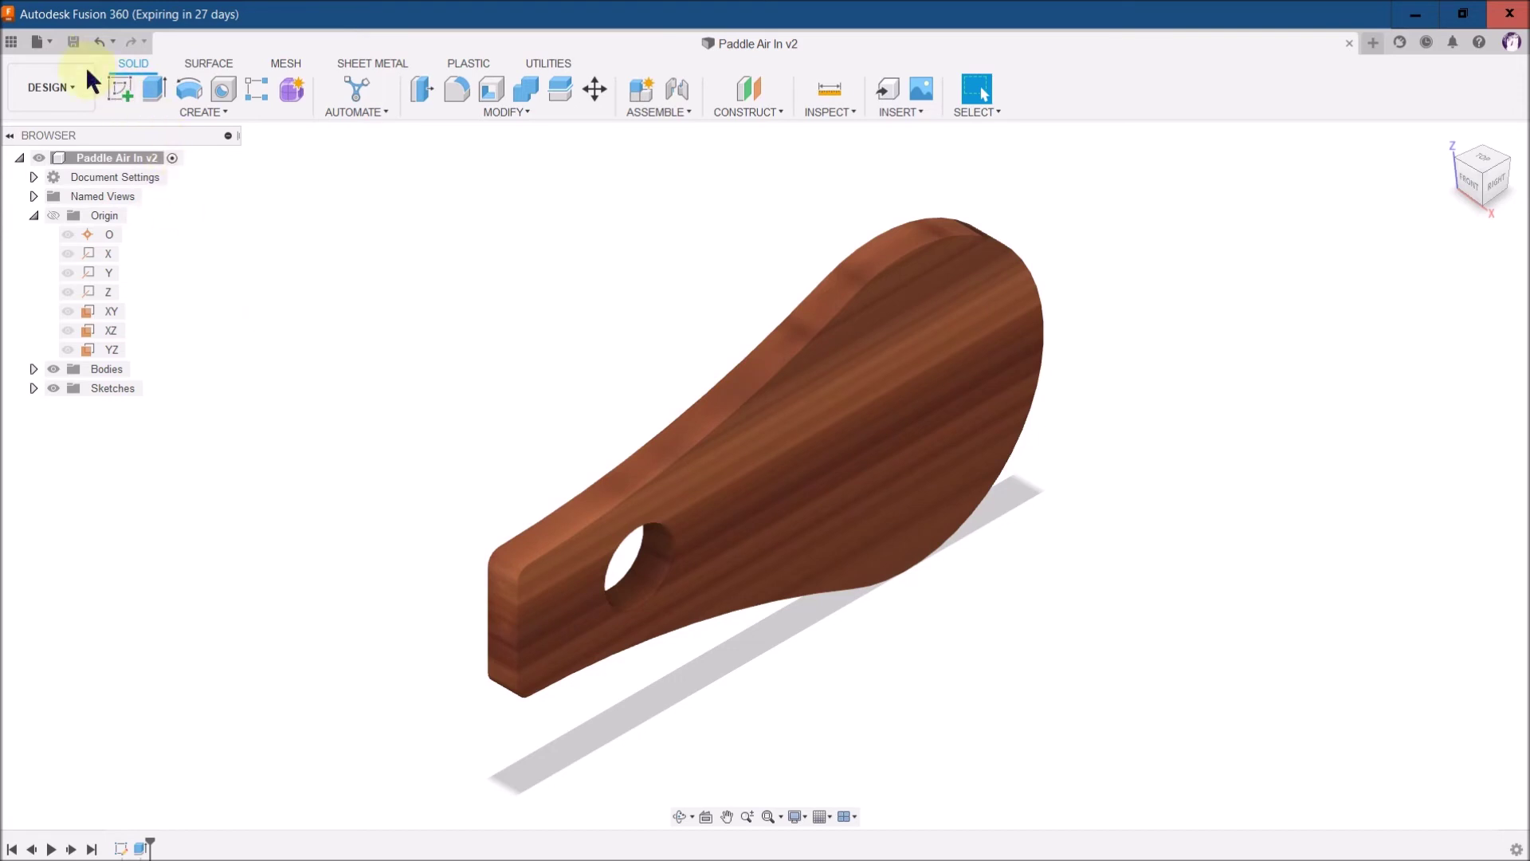
Create a new drawing from the design on an A4 (297mm x 210mm) sheet.
{"action": "left_click", "coordinate": [50, 46]}
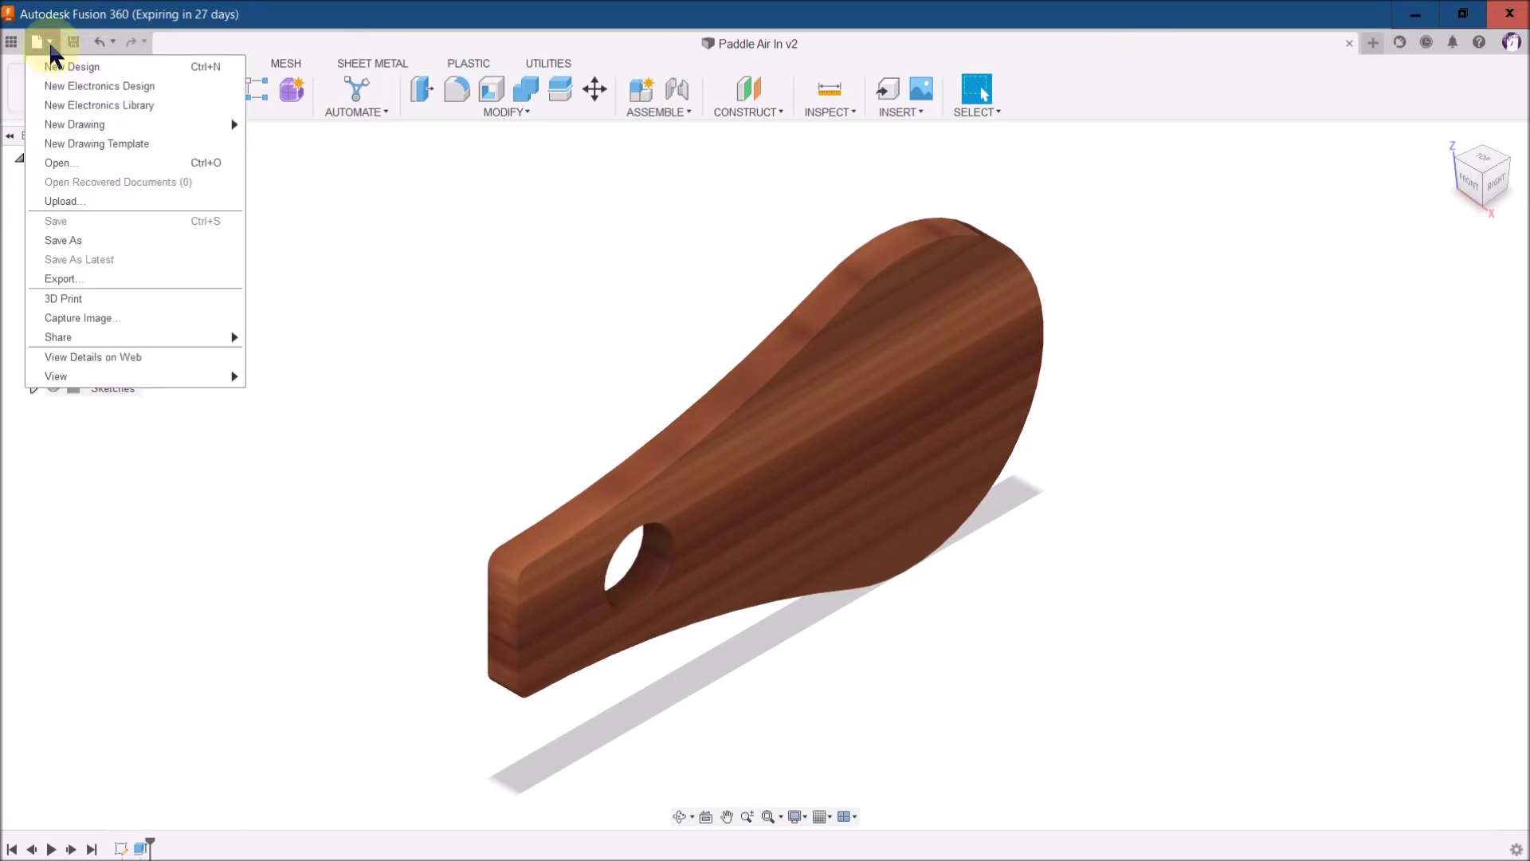
{"action": "mouse_move", "coordinate": [75, 126]}
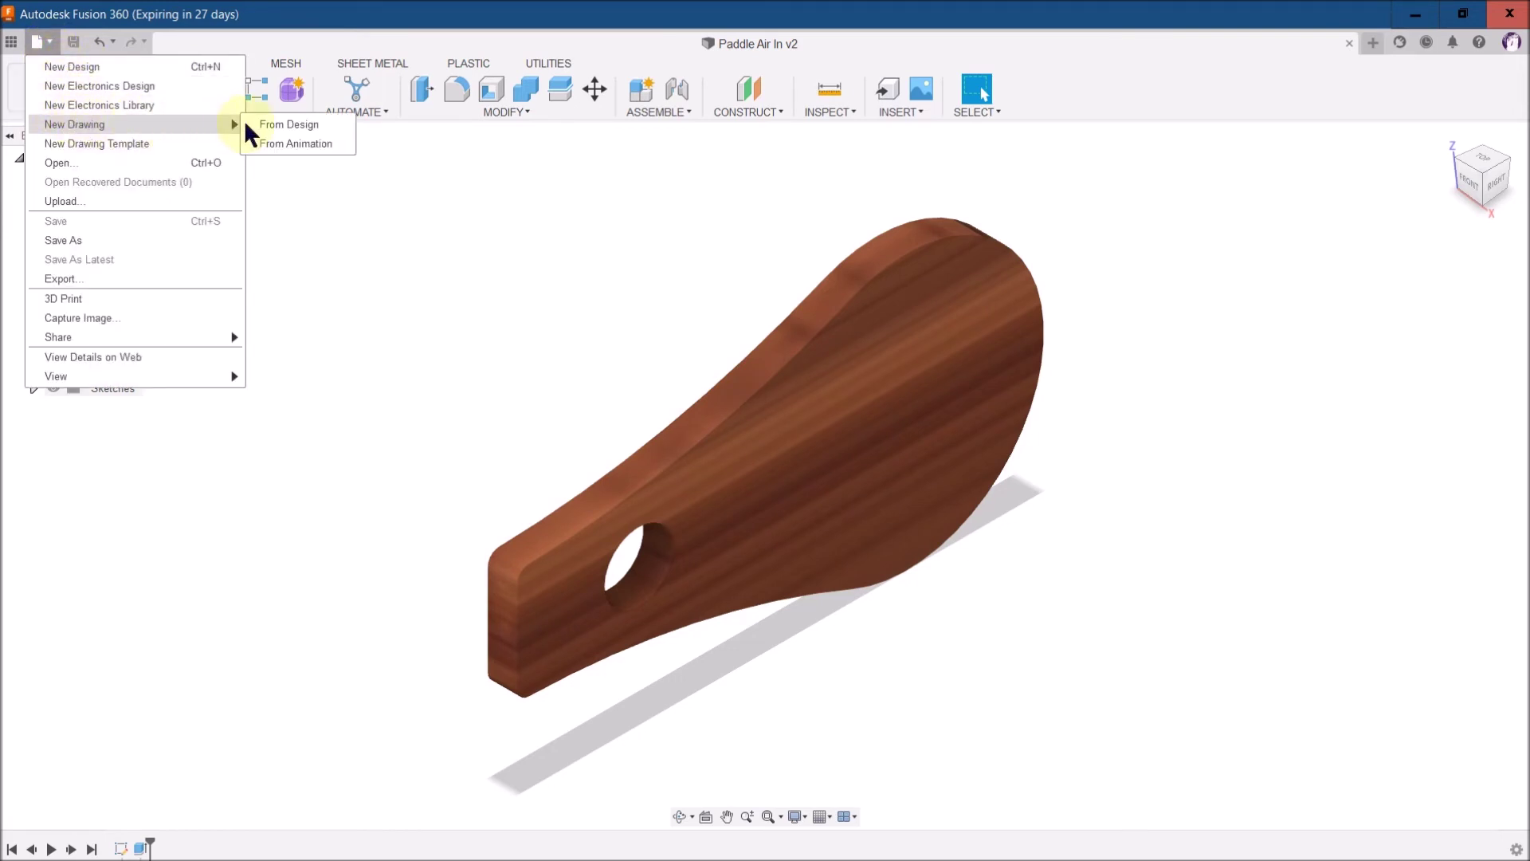
{"action": "left_click", "coordinate": [332, 127]}
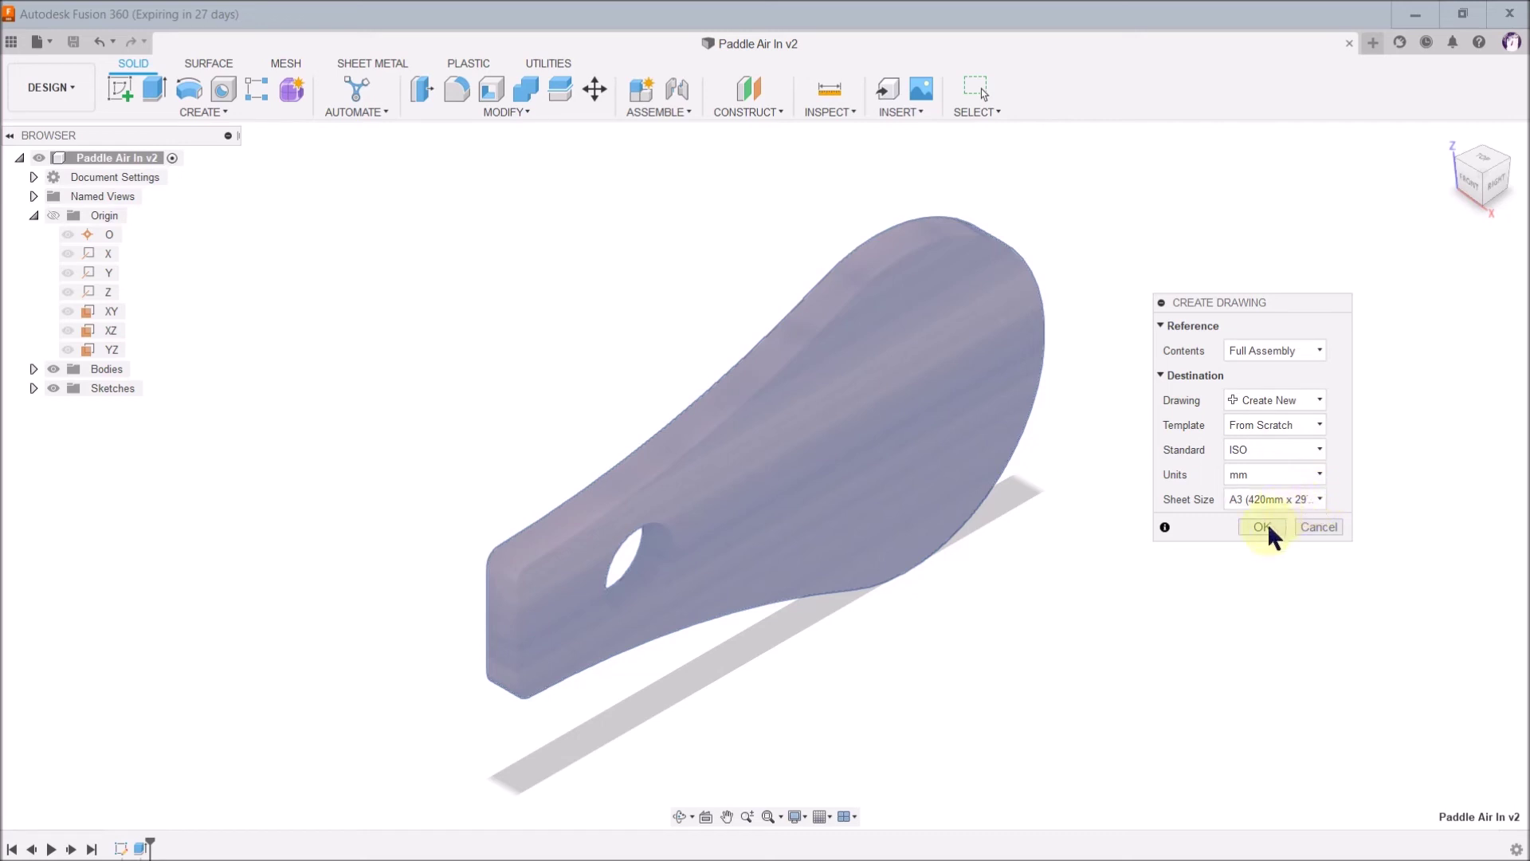
{"action": "left_click", "coordinate": [1320, 499]}
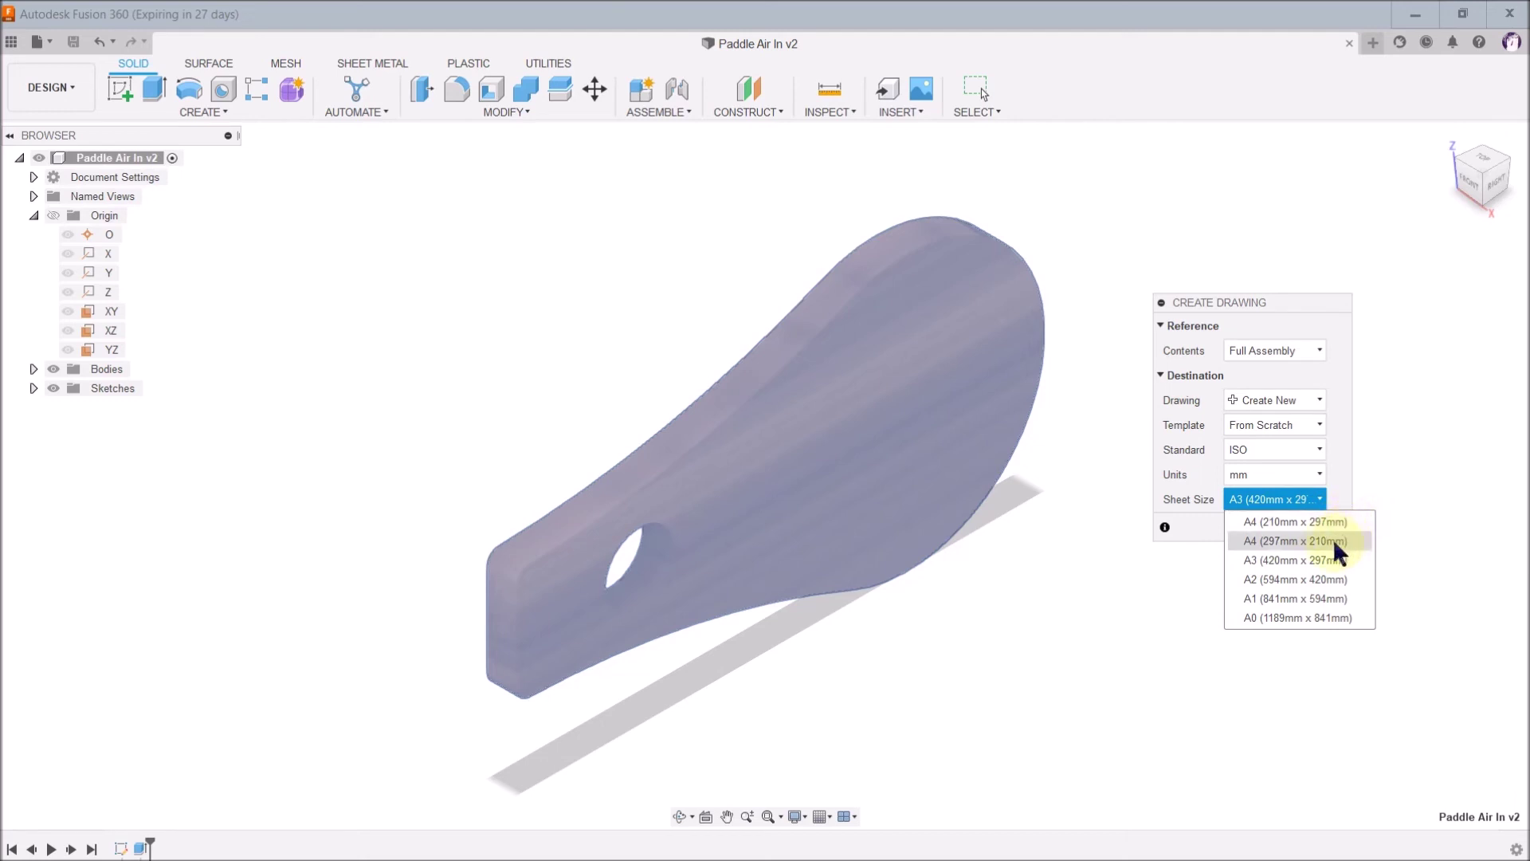
{"action": "left_click", "coordinate": [1285, 541]}
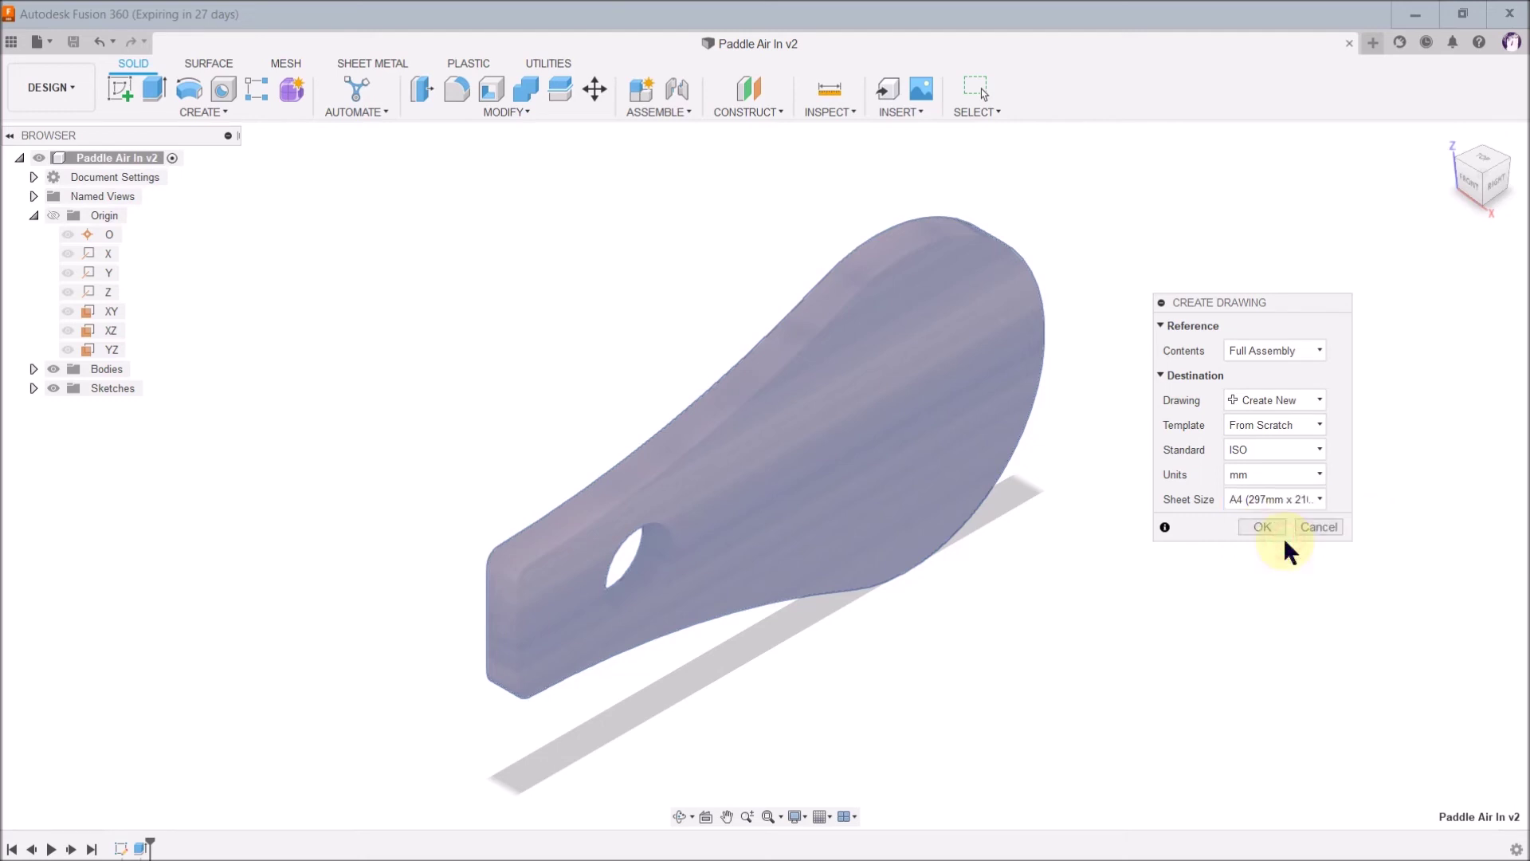
{"action": "left_click", "coordinate": [1270, 530]}
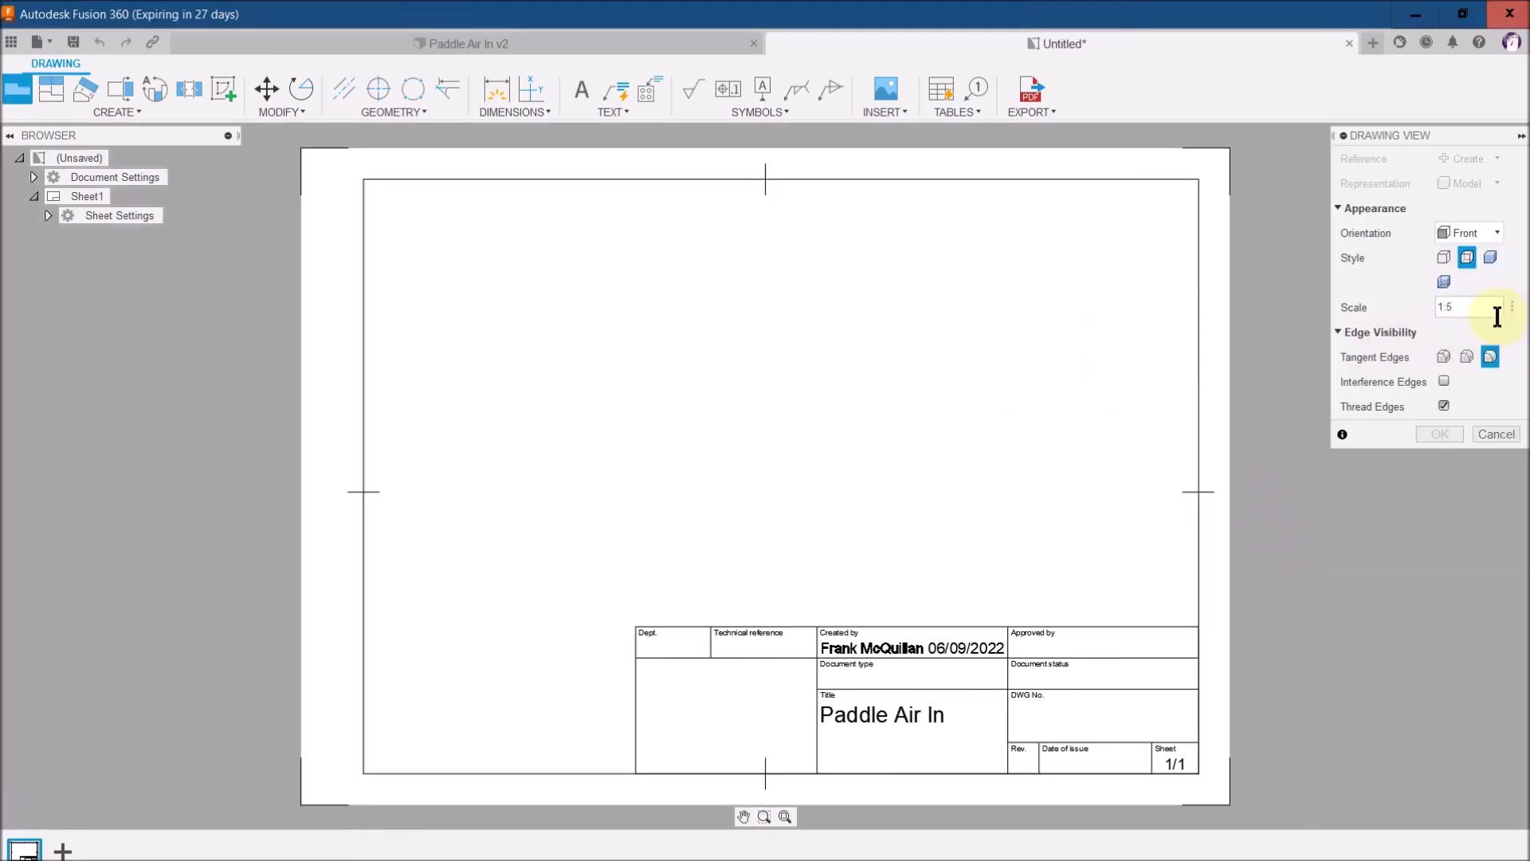
Place a RIGHT-orientation base view of the paddle at 1:1 scale on the upper sheet.
{"action": "left_click_drag", "start_coordinate": [1436, 137], "coordinate": [1346, 148]}
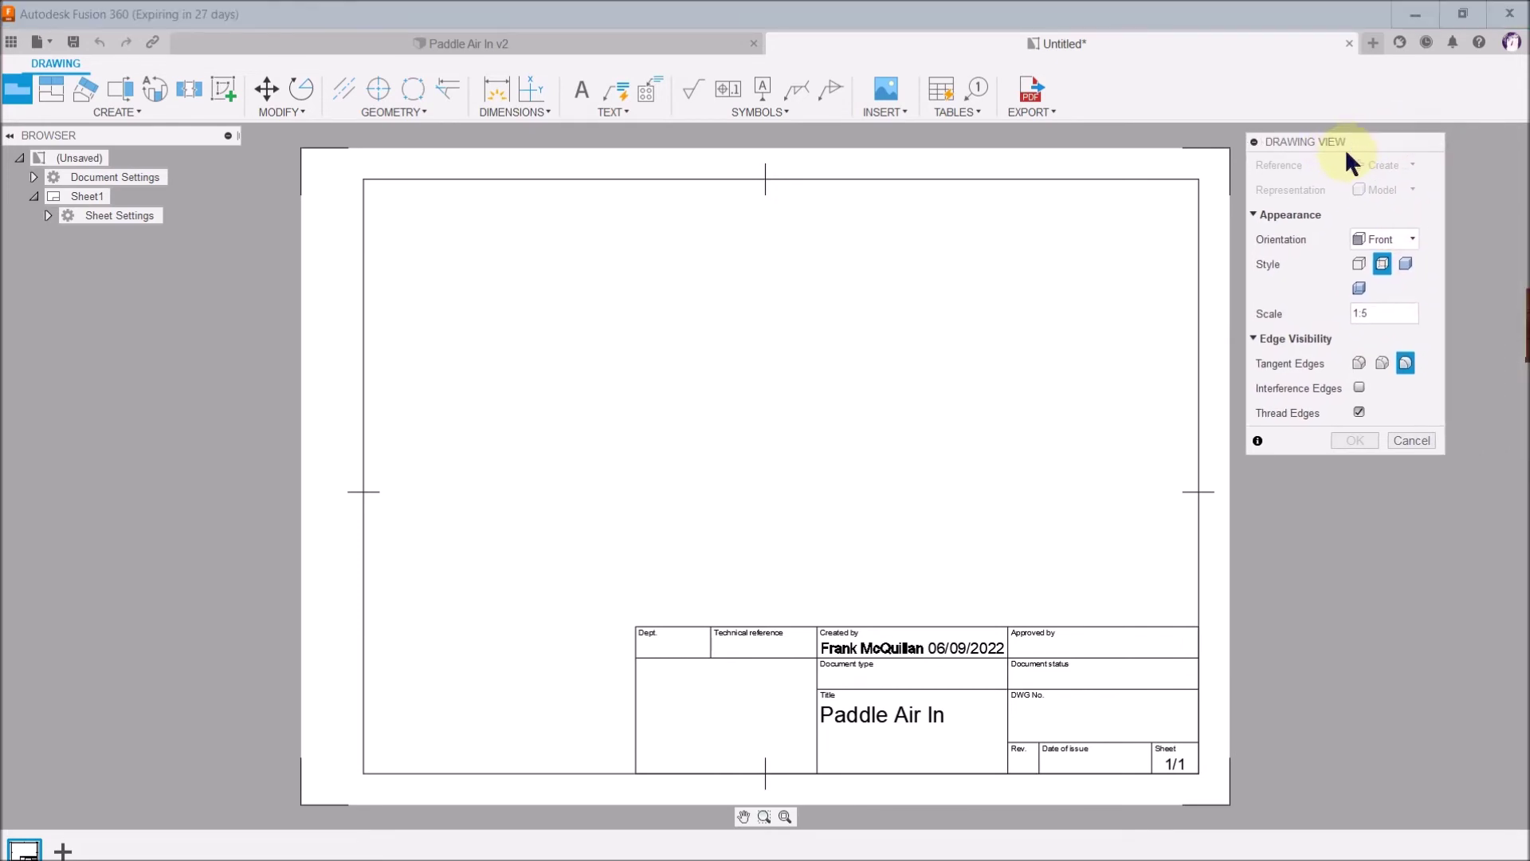
{"action": "left_click", "coordinate": [1408, 244]}
{"action": "left_click", "coordinate": [1400, 307]}
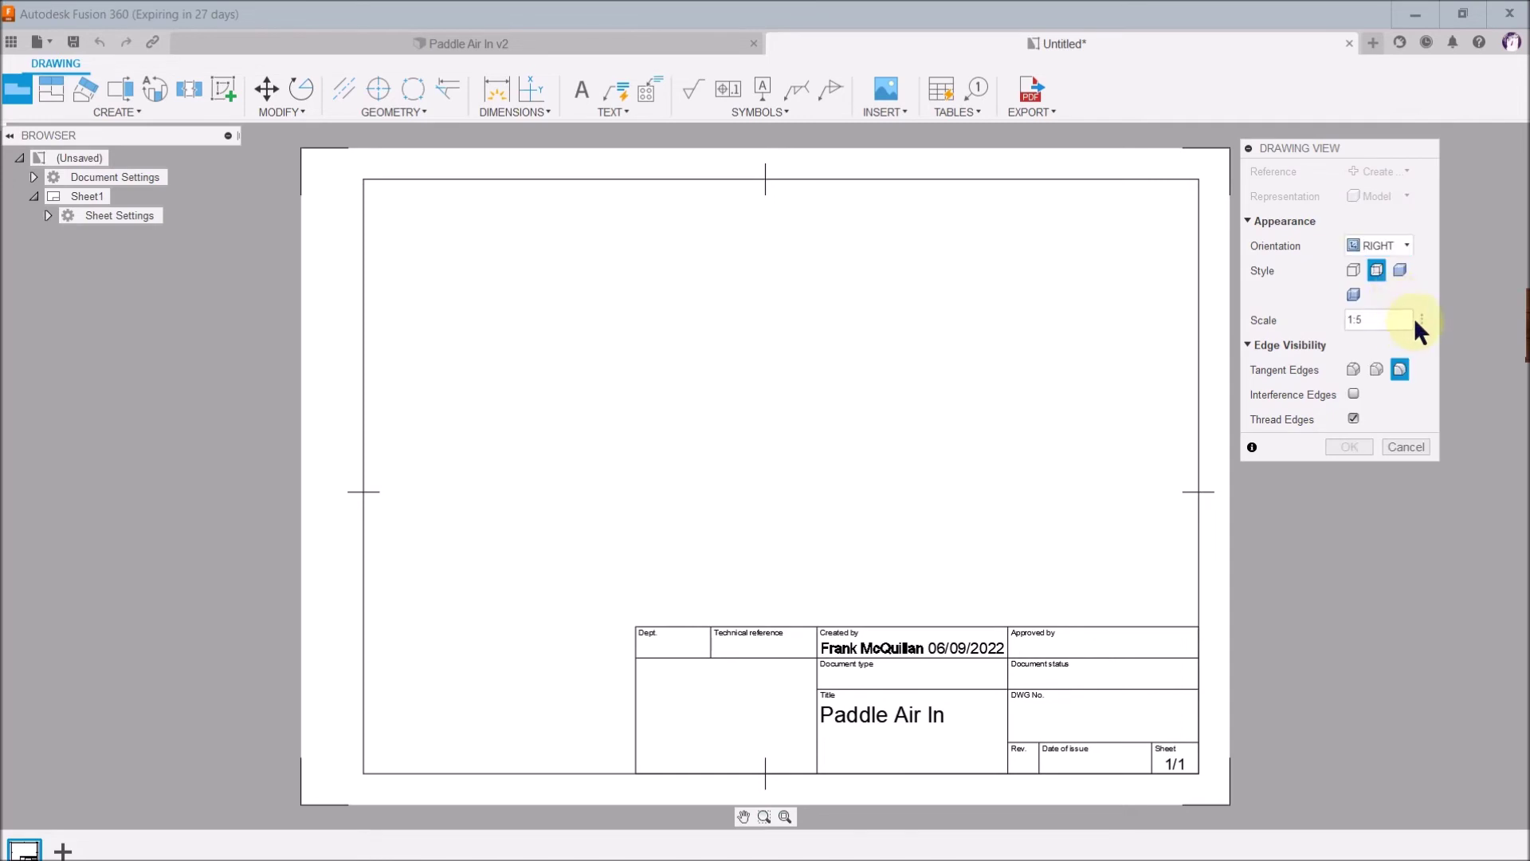
{"action": "left_click", "coordinate": [1419, 319]}
{"action": "left_click", "coordinate": [1433, 336]}
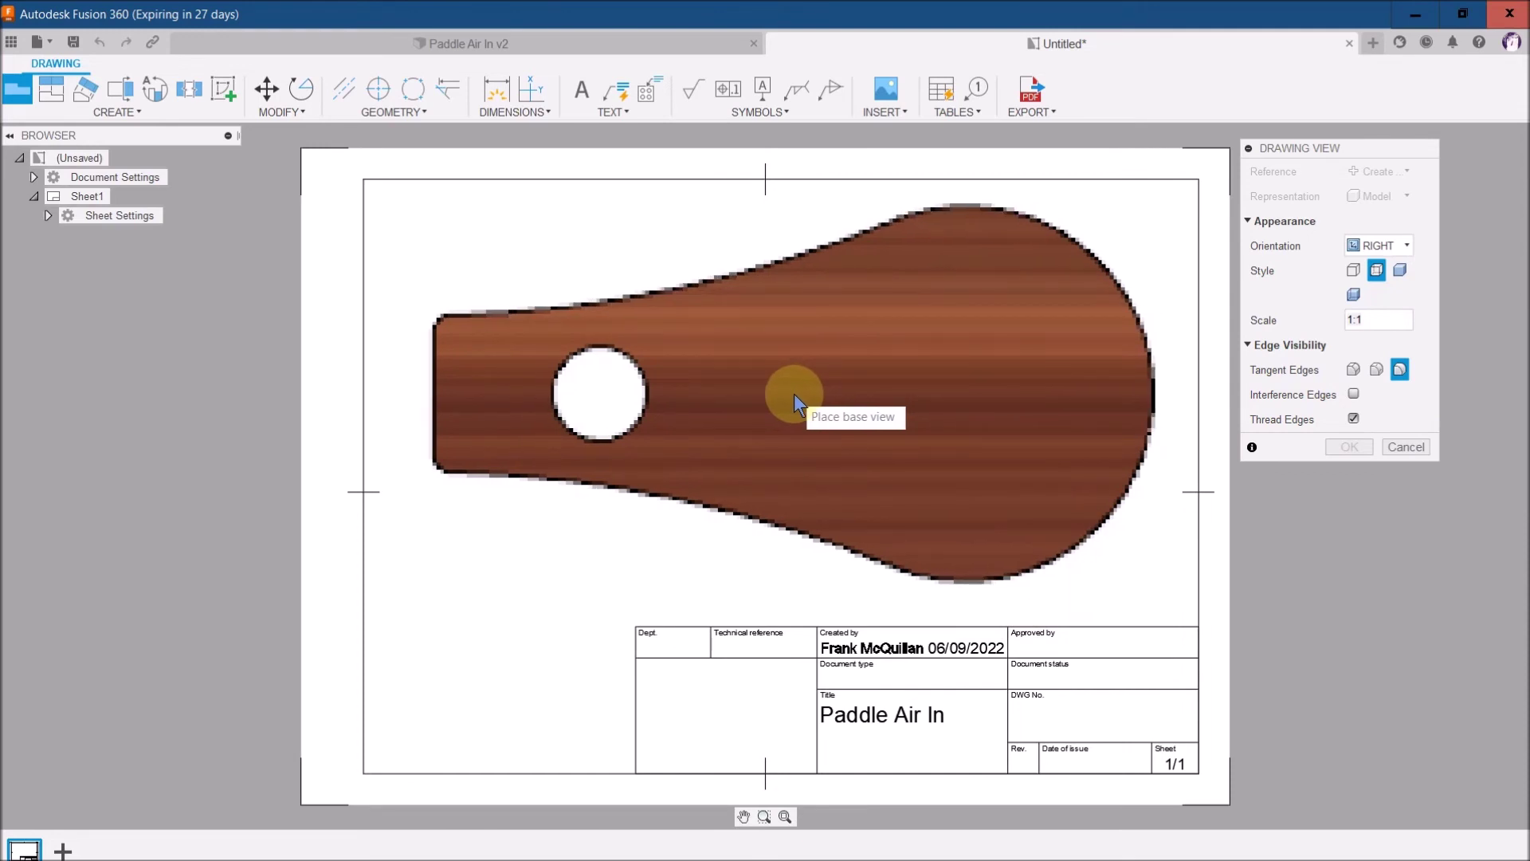
{"action": "left_click", "coordinate": [794, 394]}
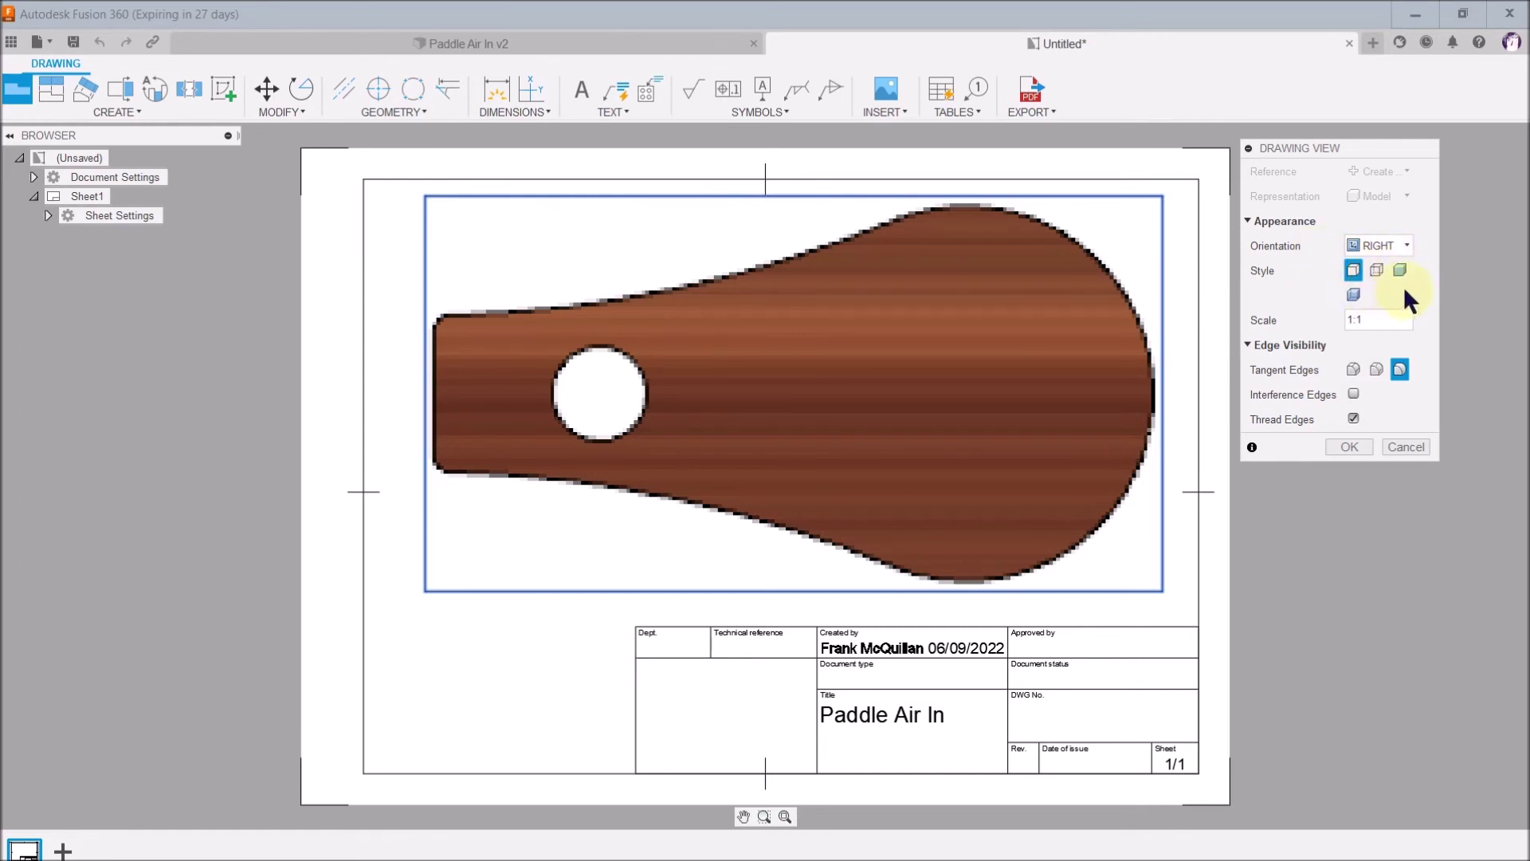
{"action": "left_click", "coordinate": [1425, 538]}
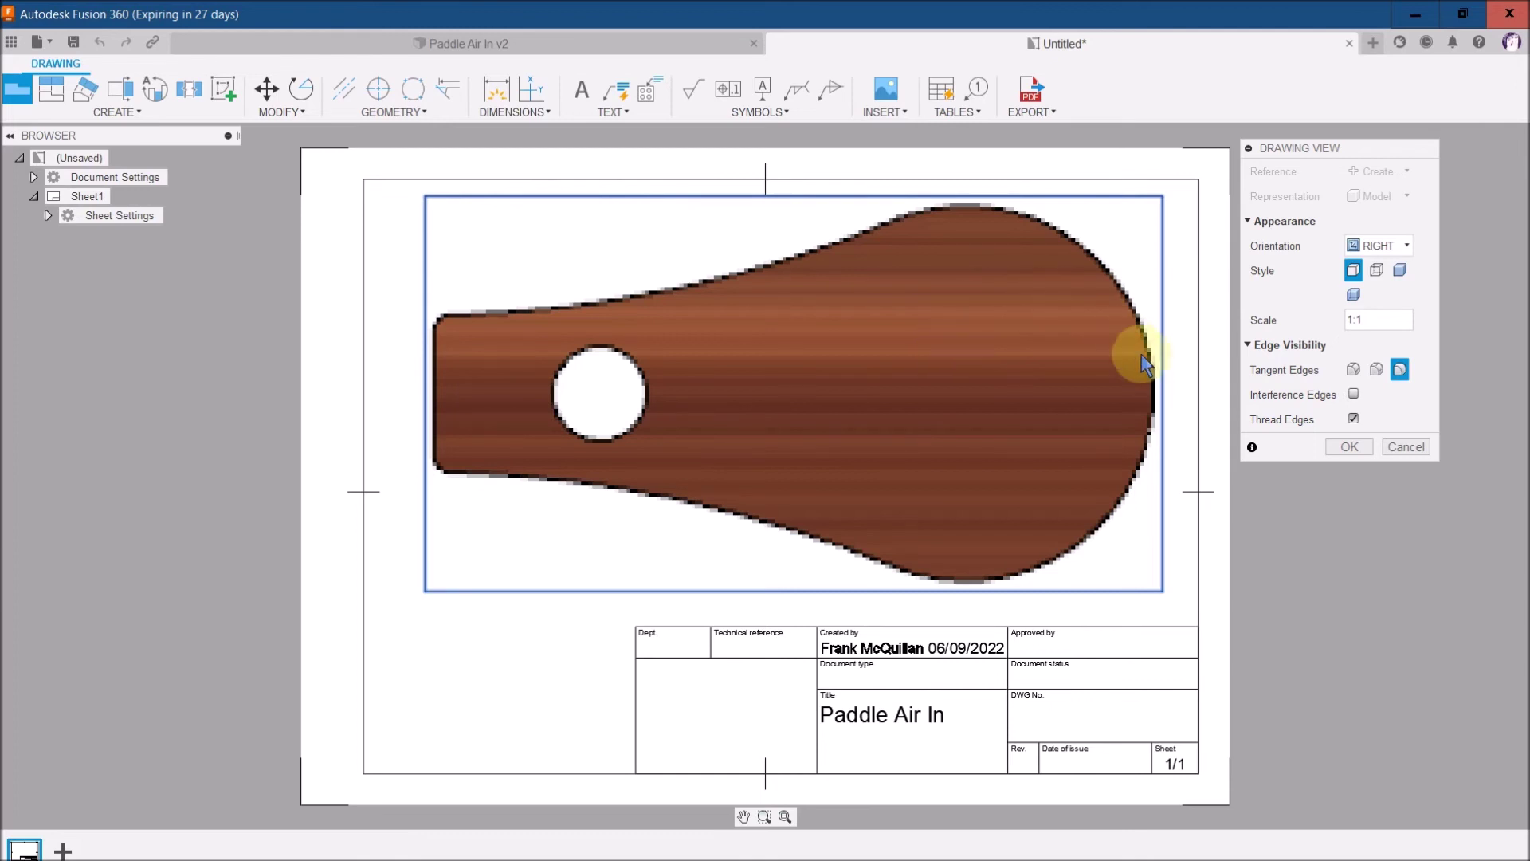
{"action": "left_click", "coordinate": [1355, 450]}
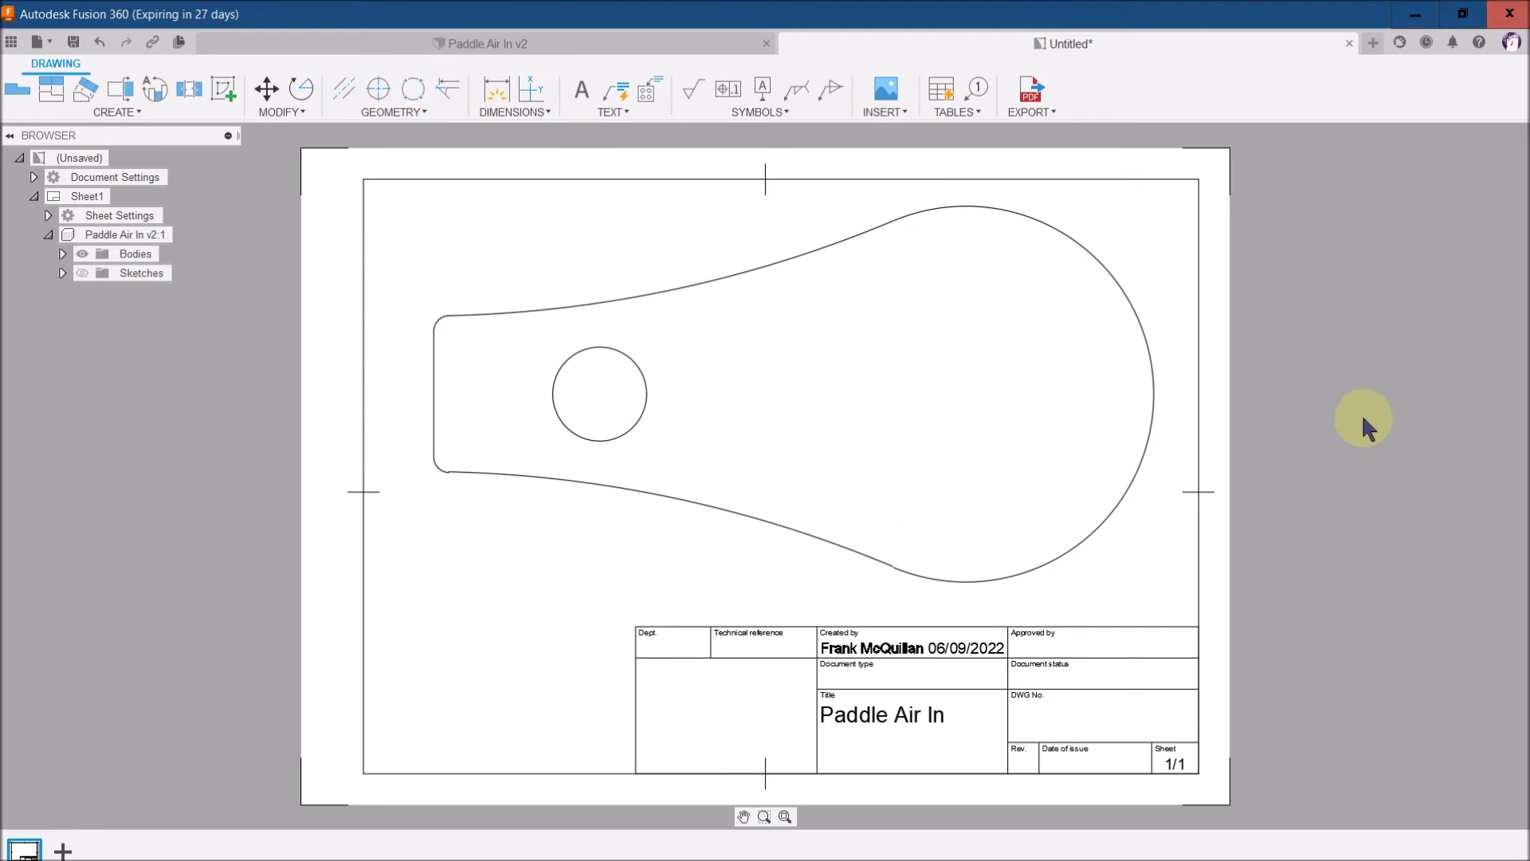
Replace the title block's Created by entry with the company name.
{"action": "left_click", "coordinate": [1182, 179]}
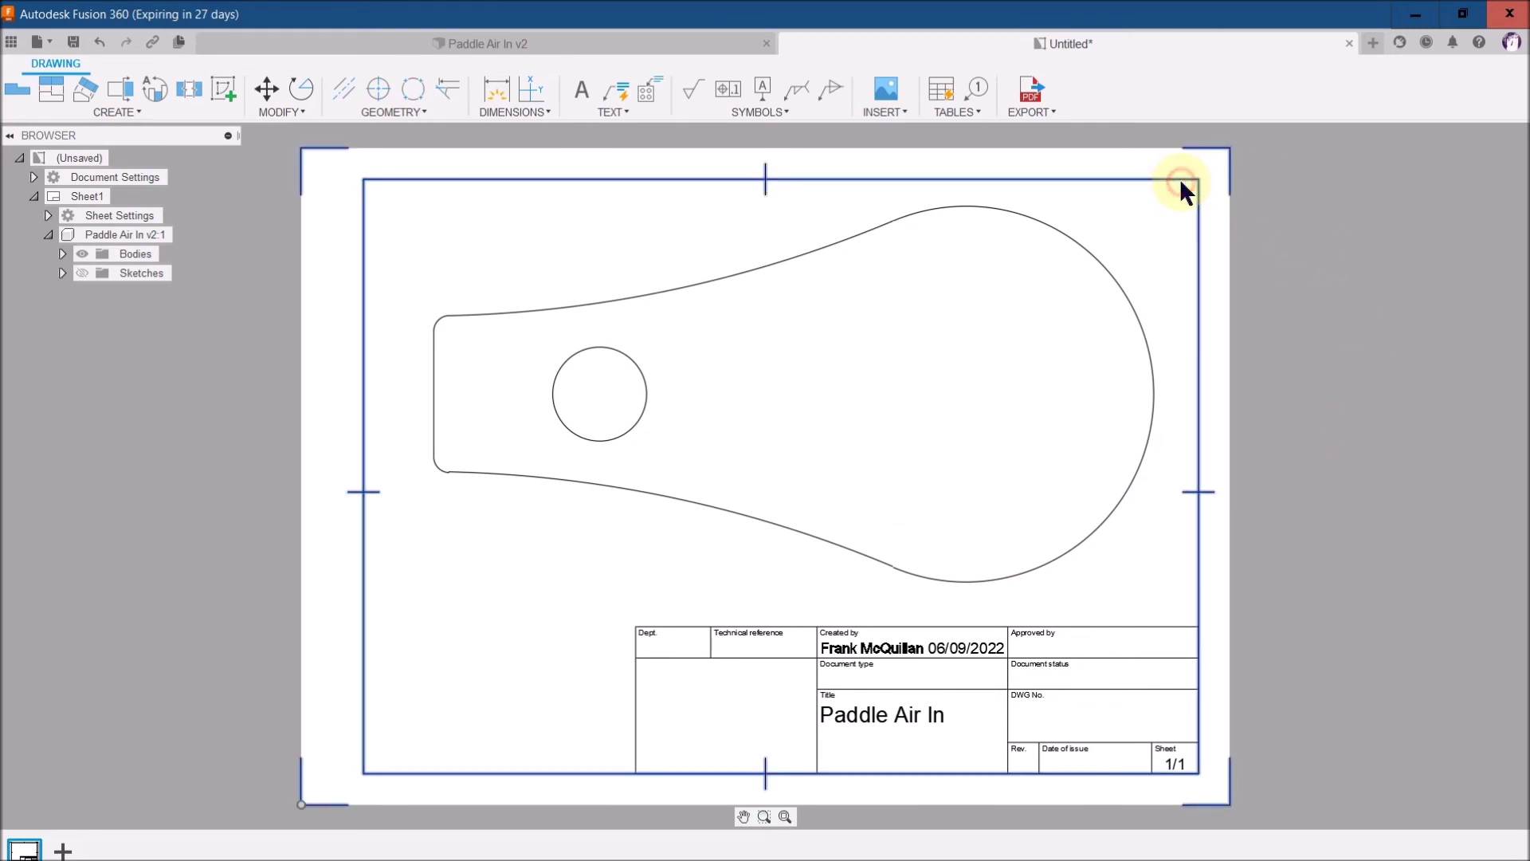
{"action": "left_click", "coordinate": [1515, 322]}
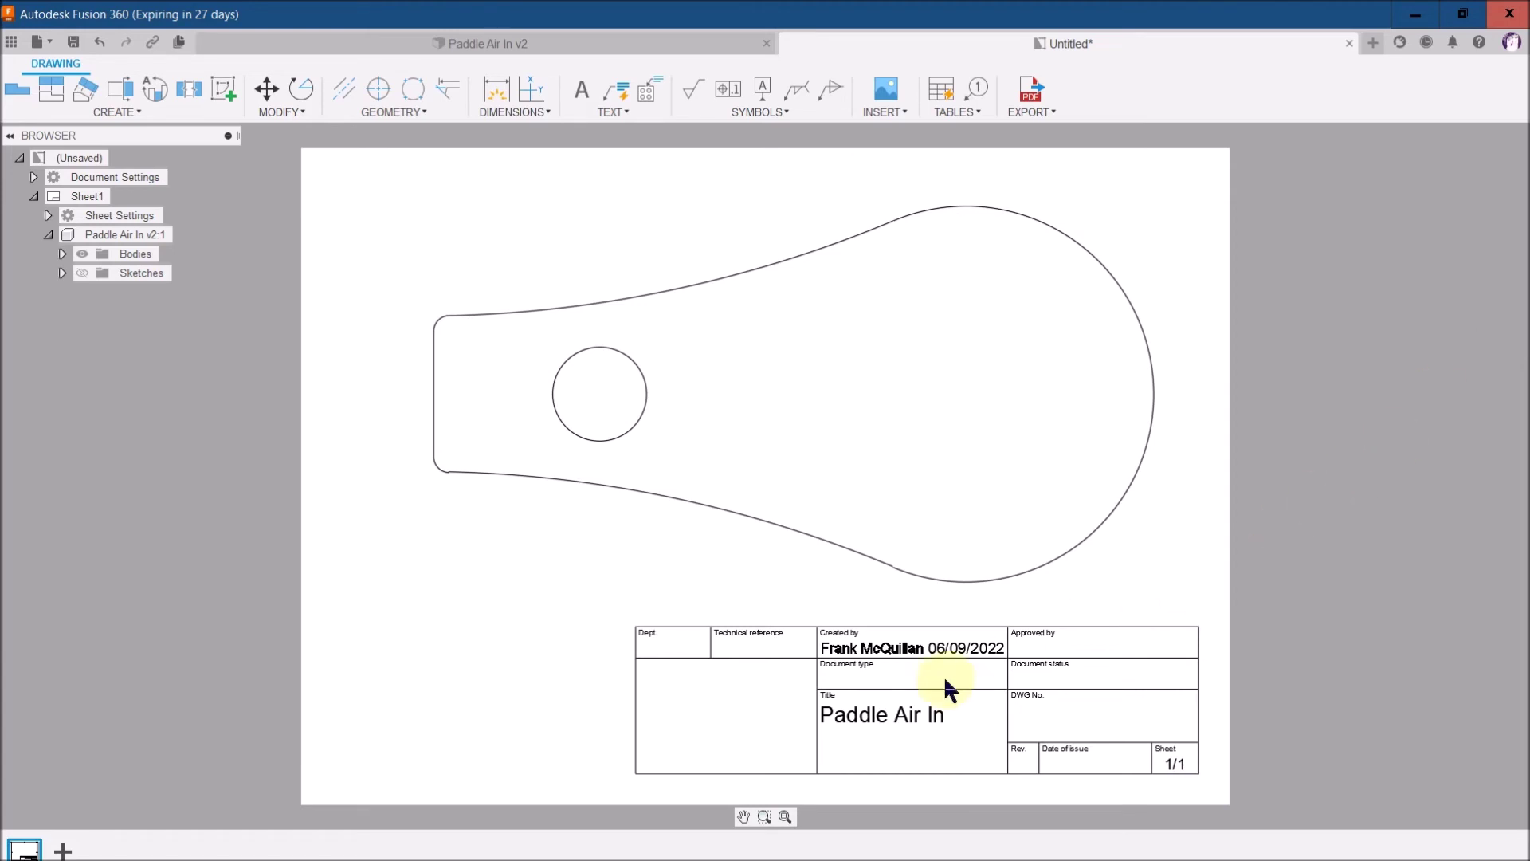
{"action": "double_click", "coordinate": [921, 646]}
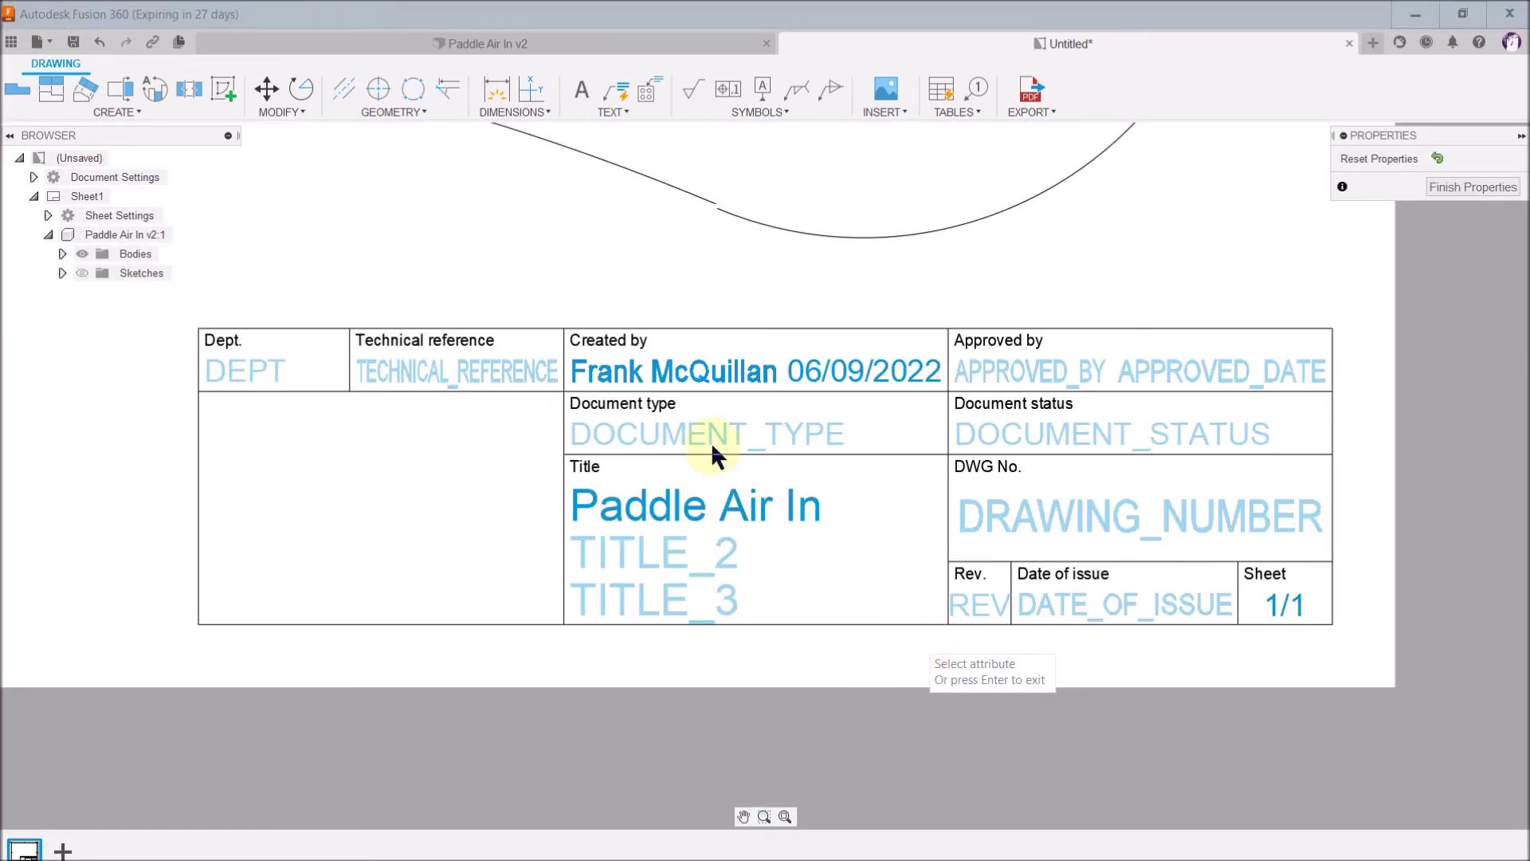
{"action": "left_click", "coordinate": [702, 372]}
{"action": "type", "text": "M"}
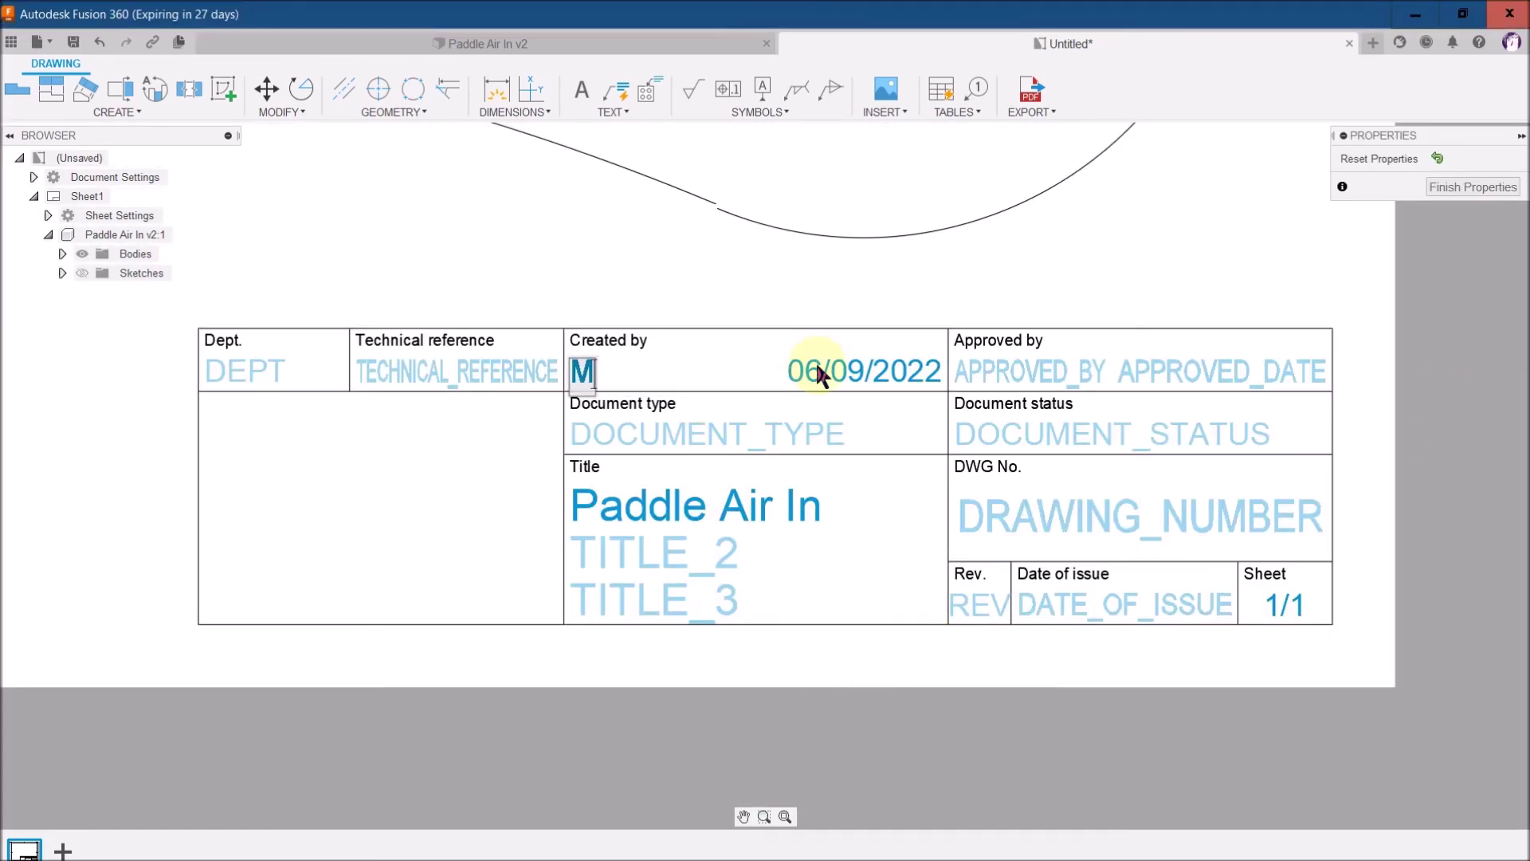
{"action": "type", "text": "cUilleann"}
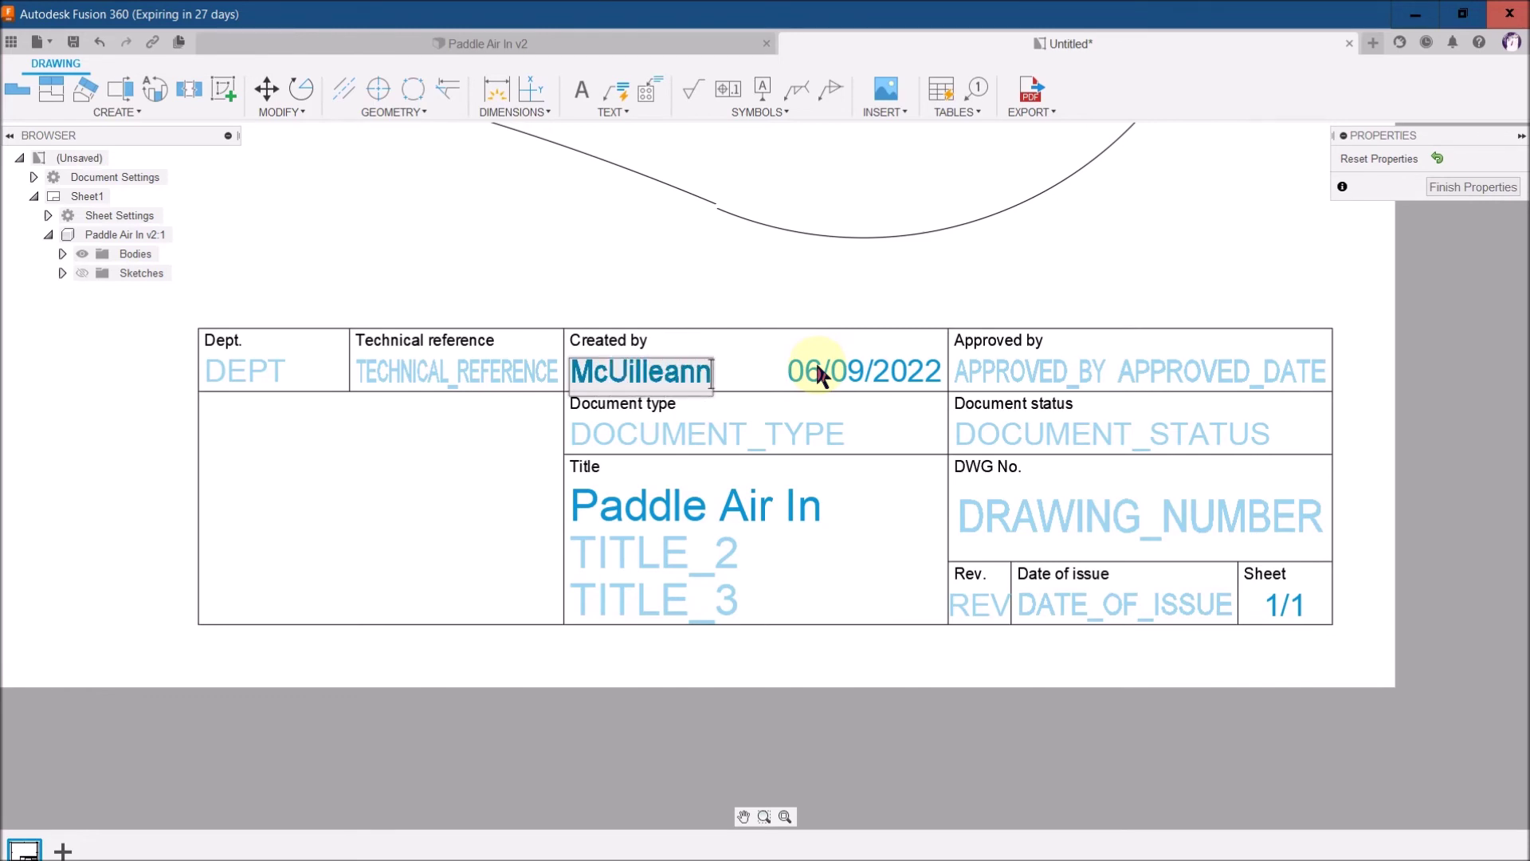
{"action": "type", "text": " Pipes"}
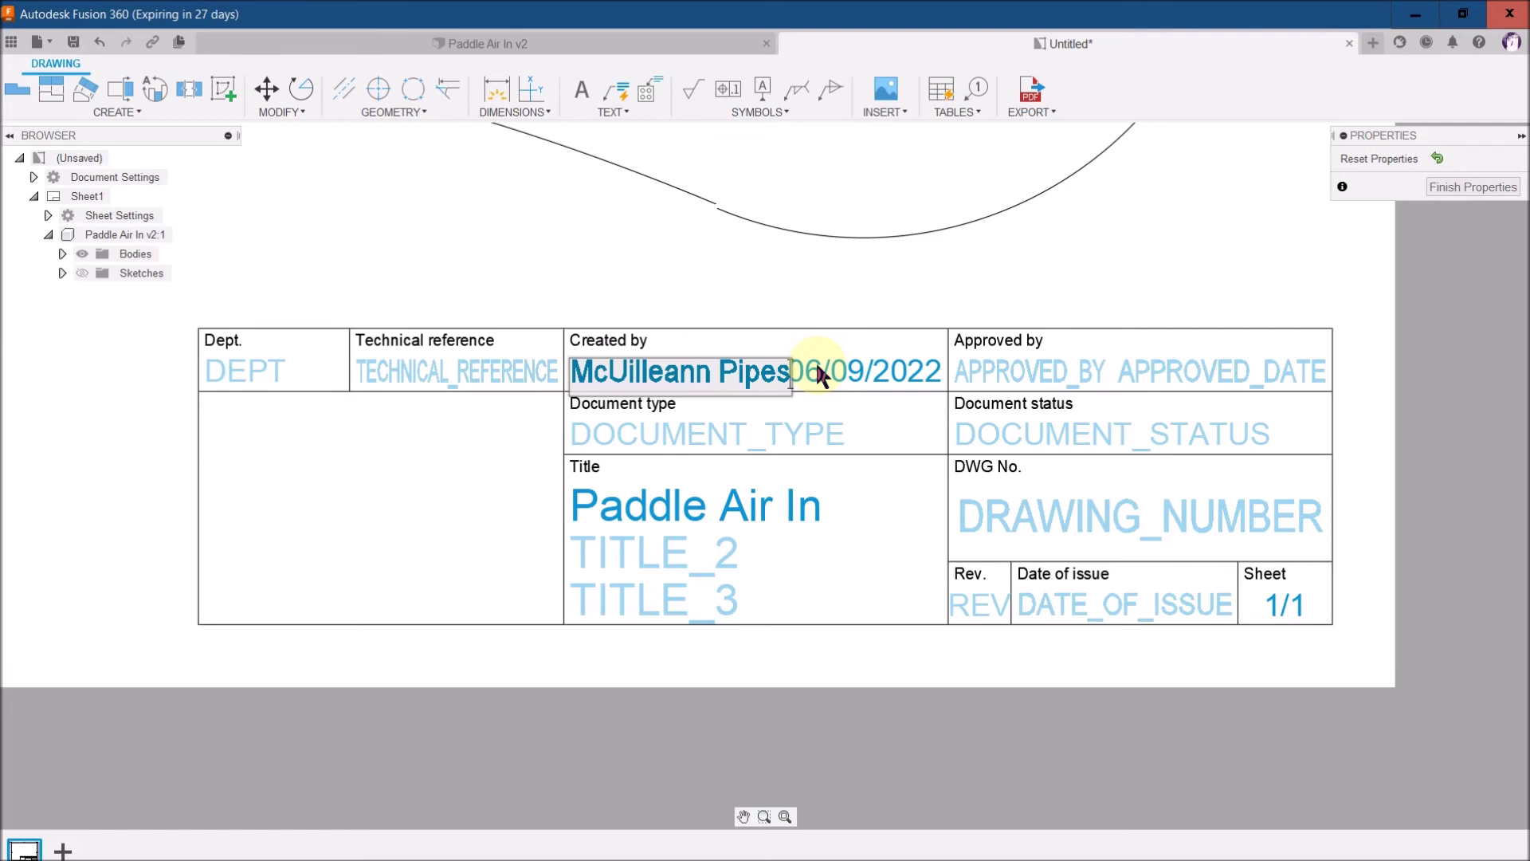
{"action": "key", "text": "Return"}
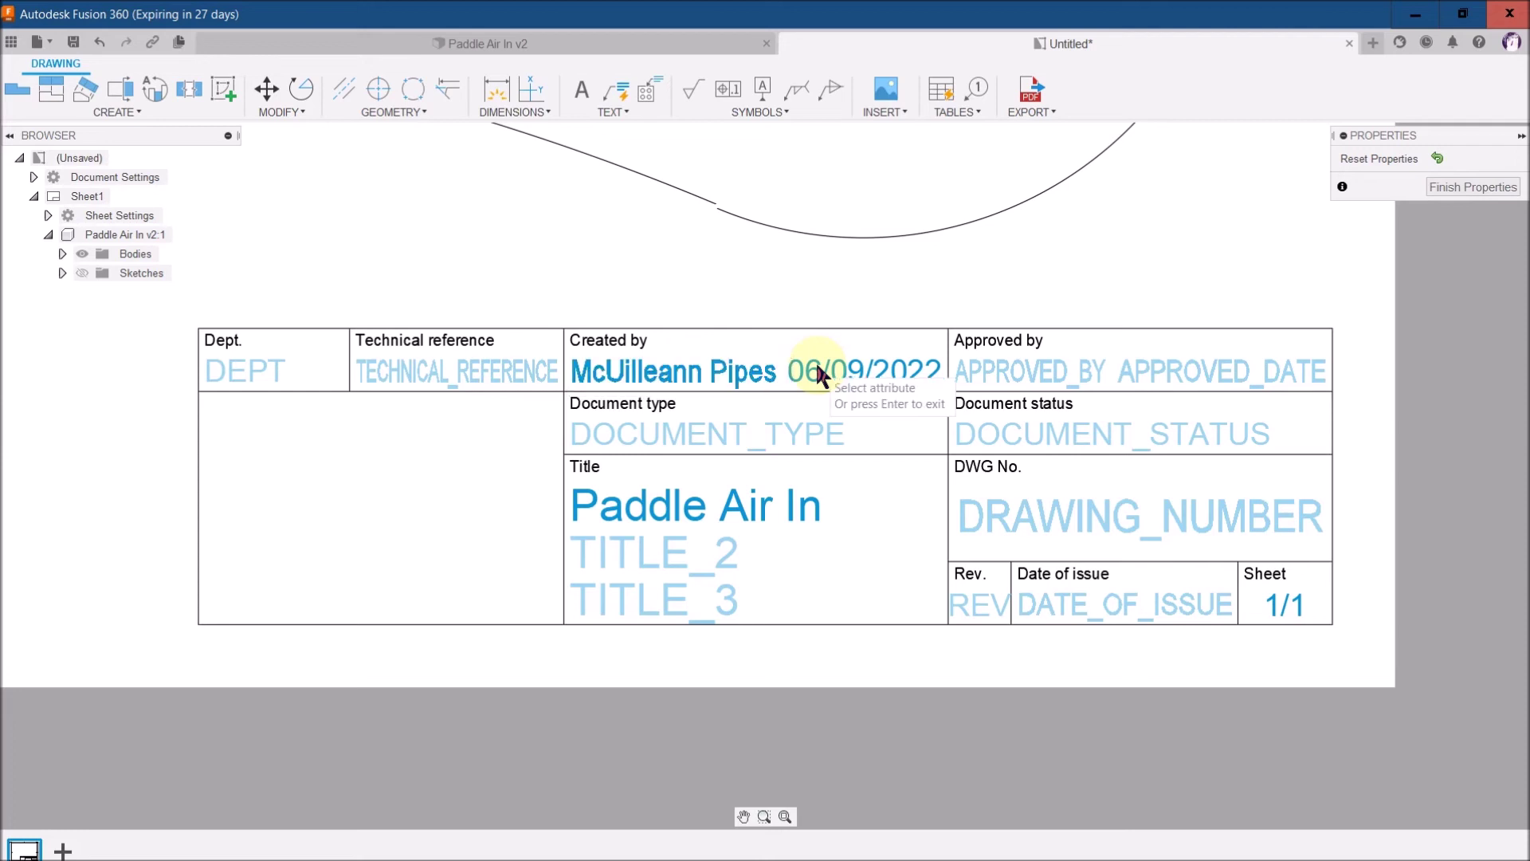
Change the title block date to 06/09/1896 and finish editing the properties.
{"action": "left_click", "coordinate": [837, 373]}
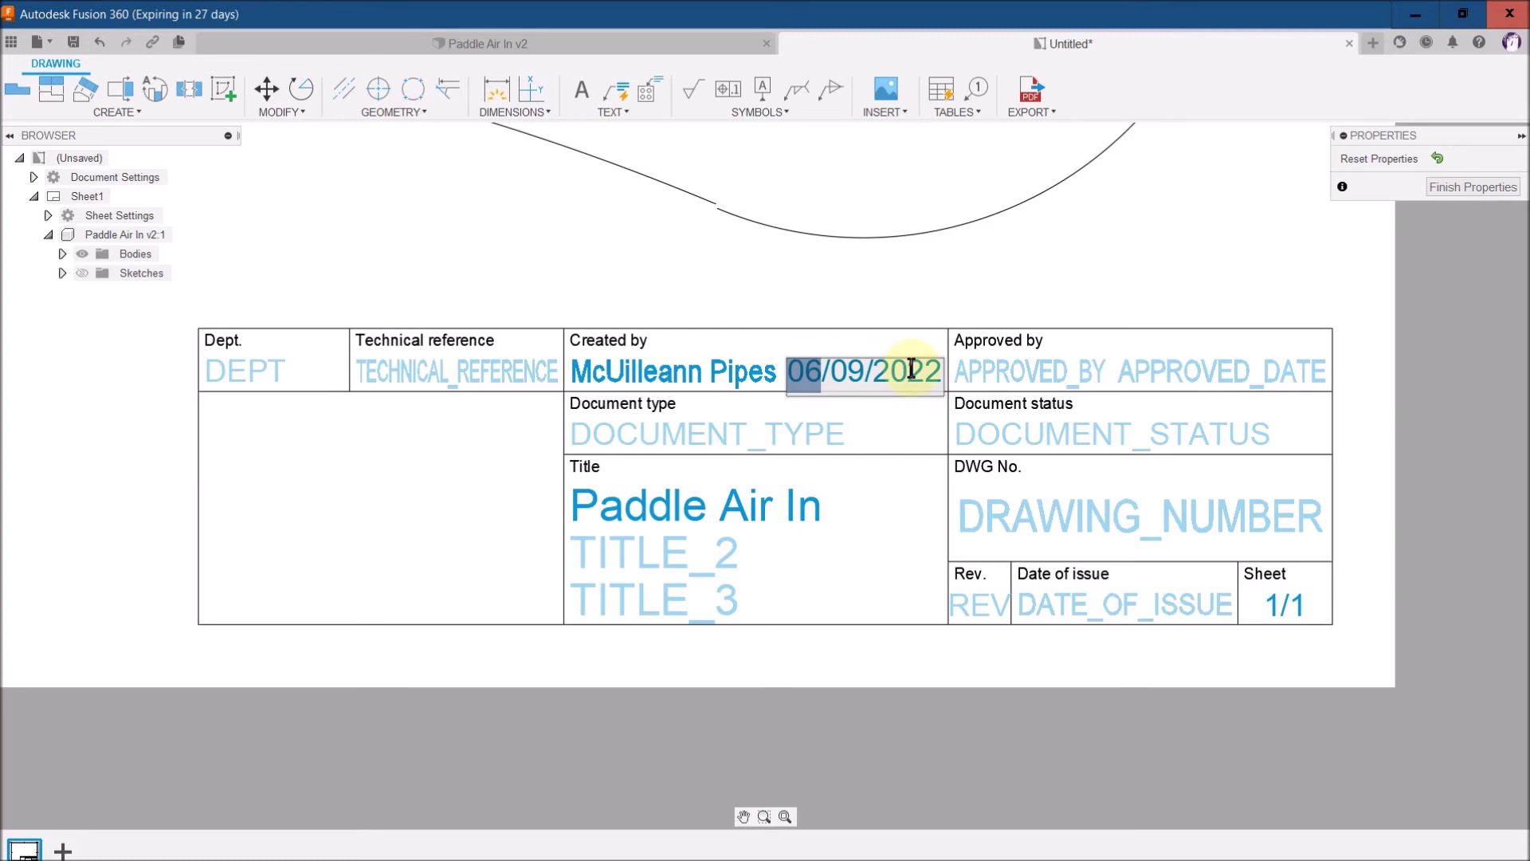
{"action": "key", "text": "Right"}
{"action": "key", "text": "Right"}
{"action": "key", "text": "Right"}
{"action": "key", "text": "Right"}
{"action": "key", "text": "Right"}
{"action": "key", "text": "Right"}
{"action": "key", "text": "BackSpace"}
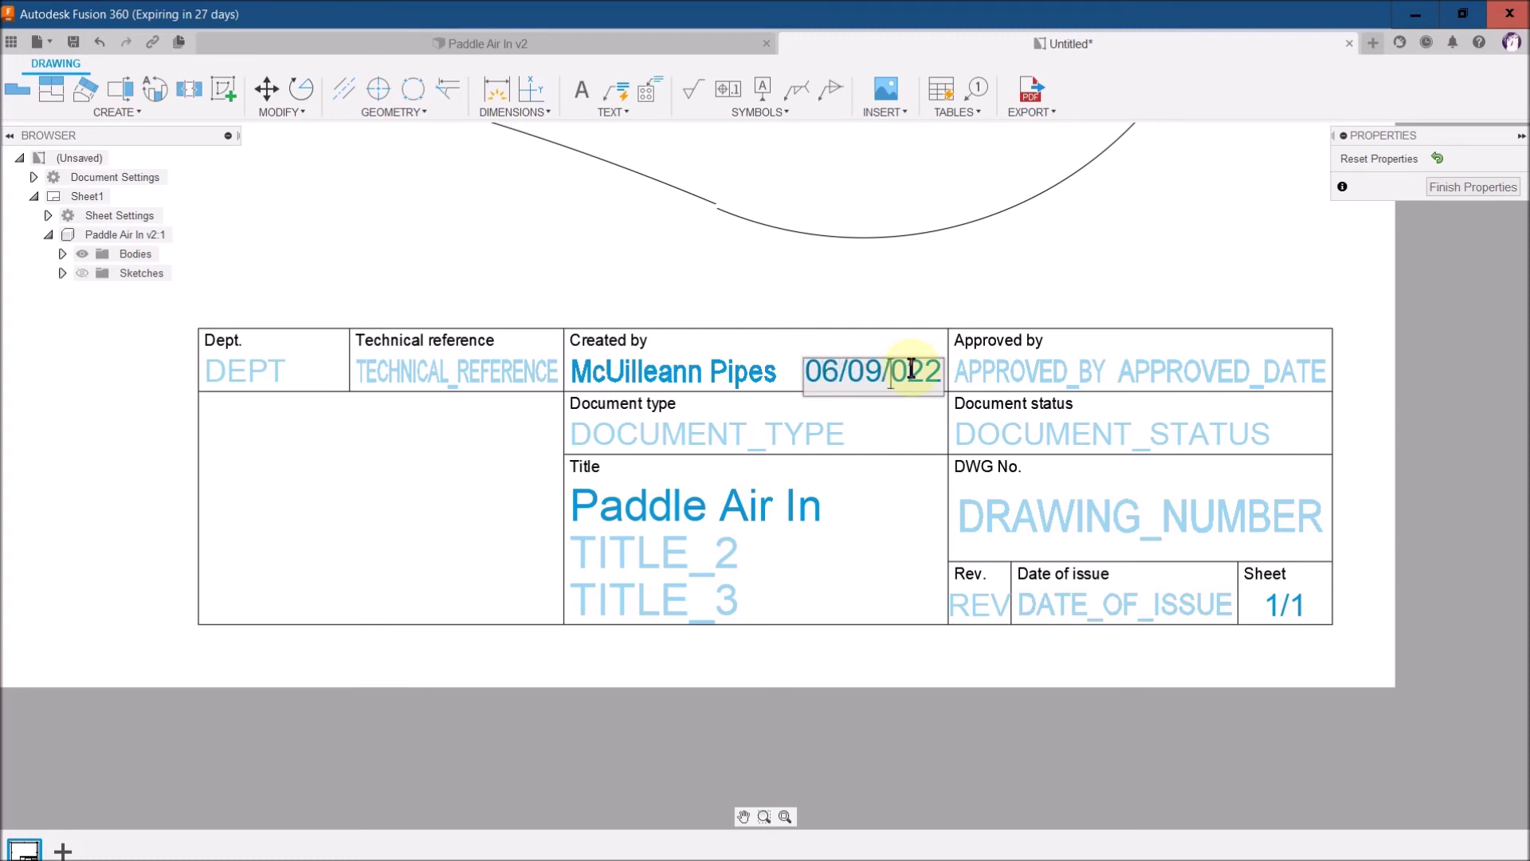
{"action": "key", "text": "Delete"}
{"action": "key", "text": "Delete"}
{"action": "key", "text": "Delete"}
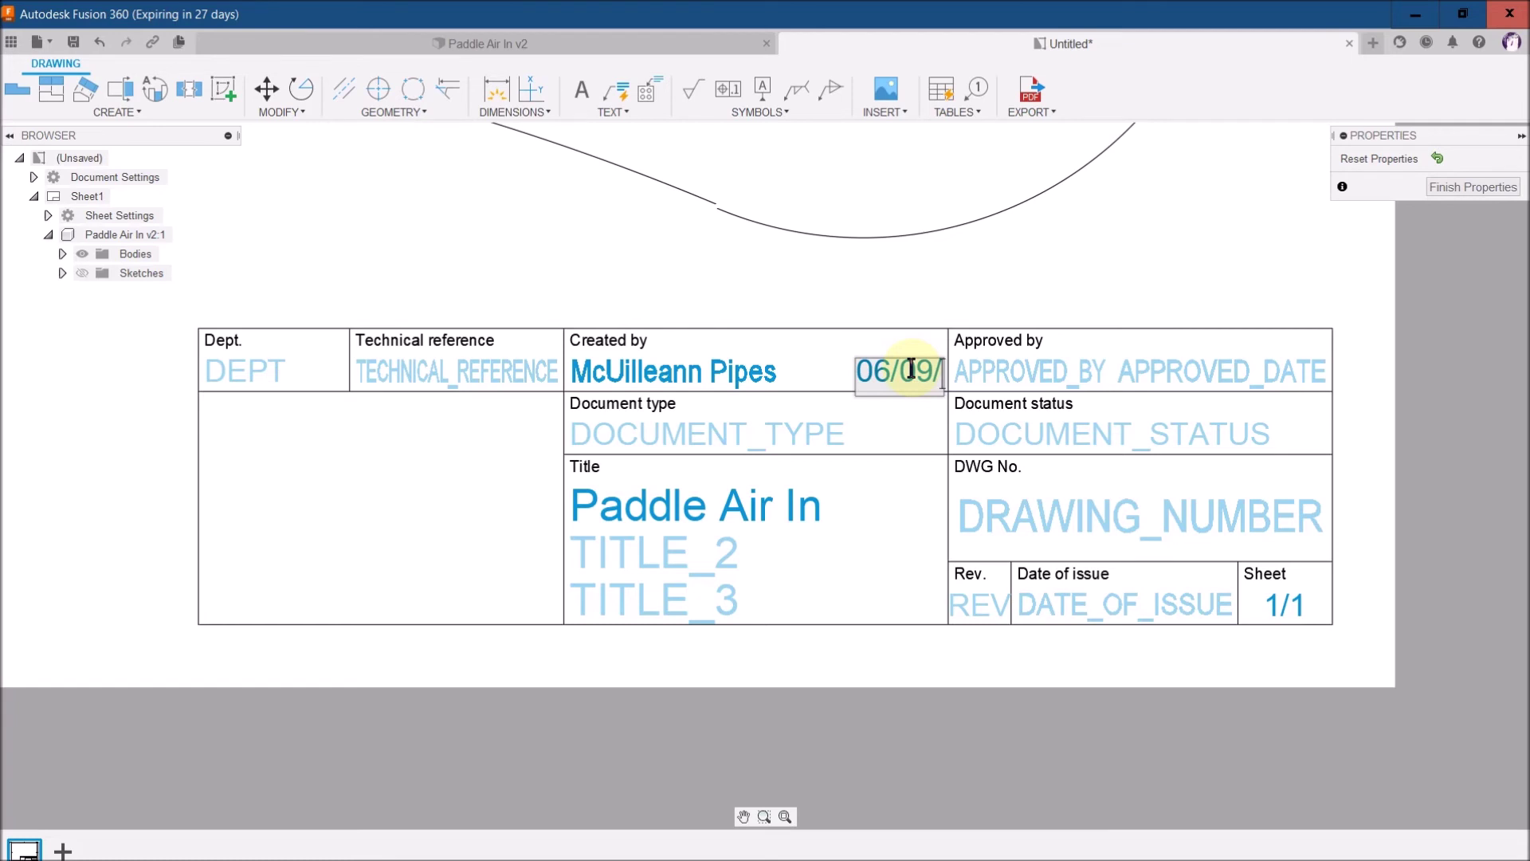
{"action": "type", "text": "1896"}
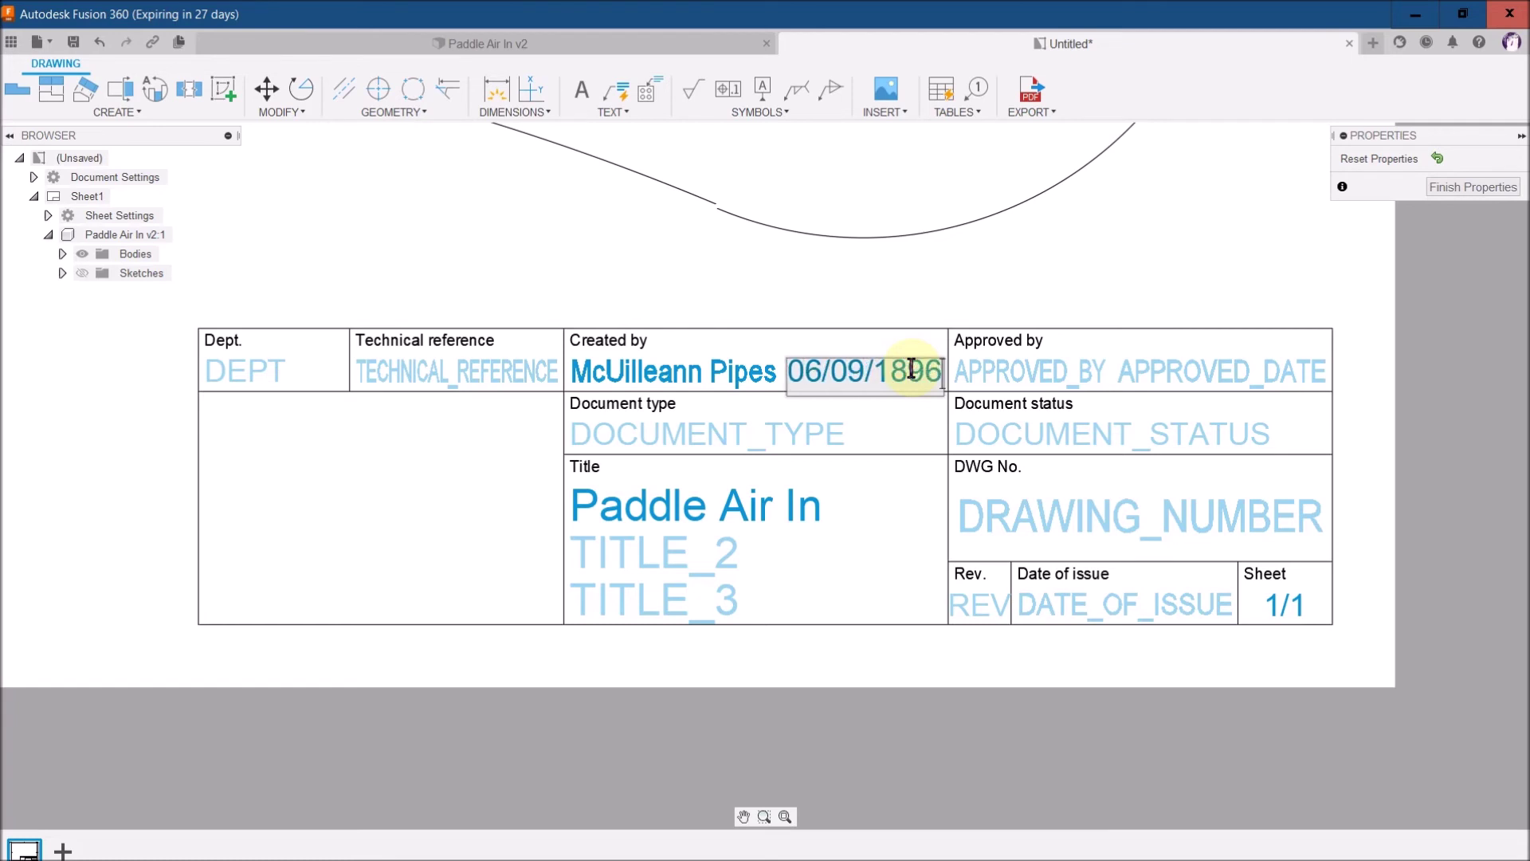
{"action": "left_click", "coordinate": [913, 376]}
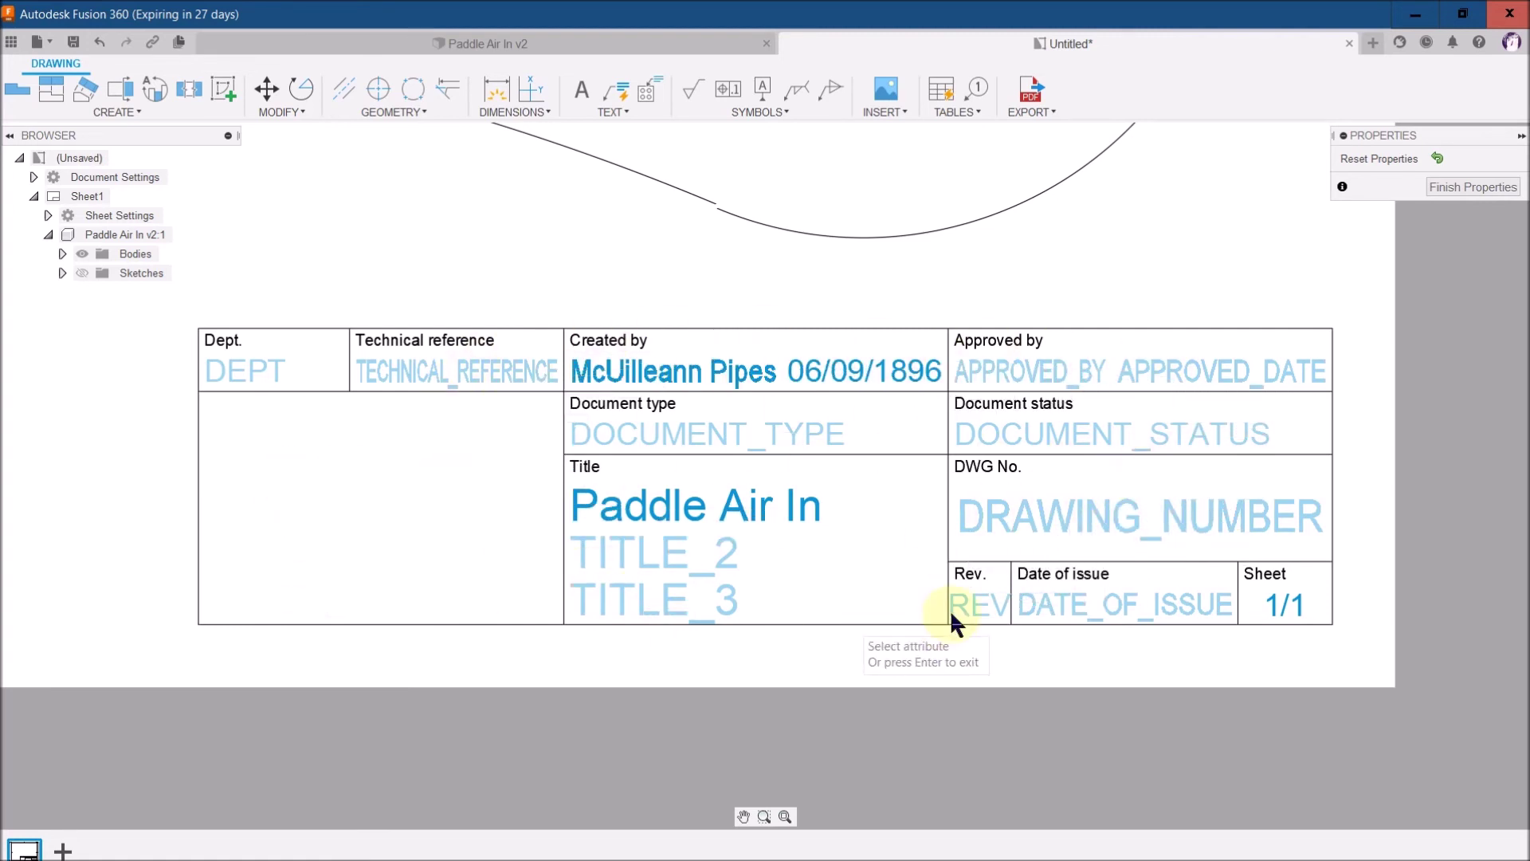
{"action": "left_click", "coordinate": [1466, 187]}
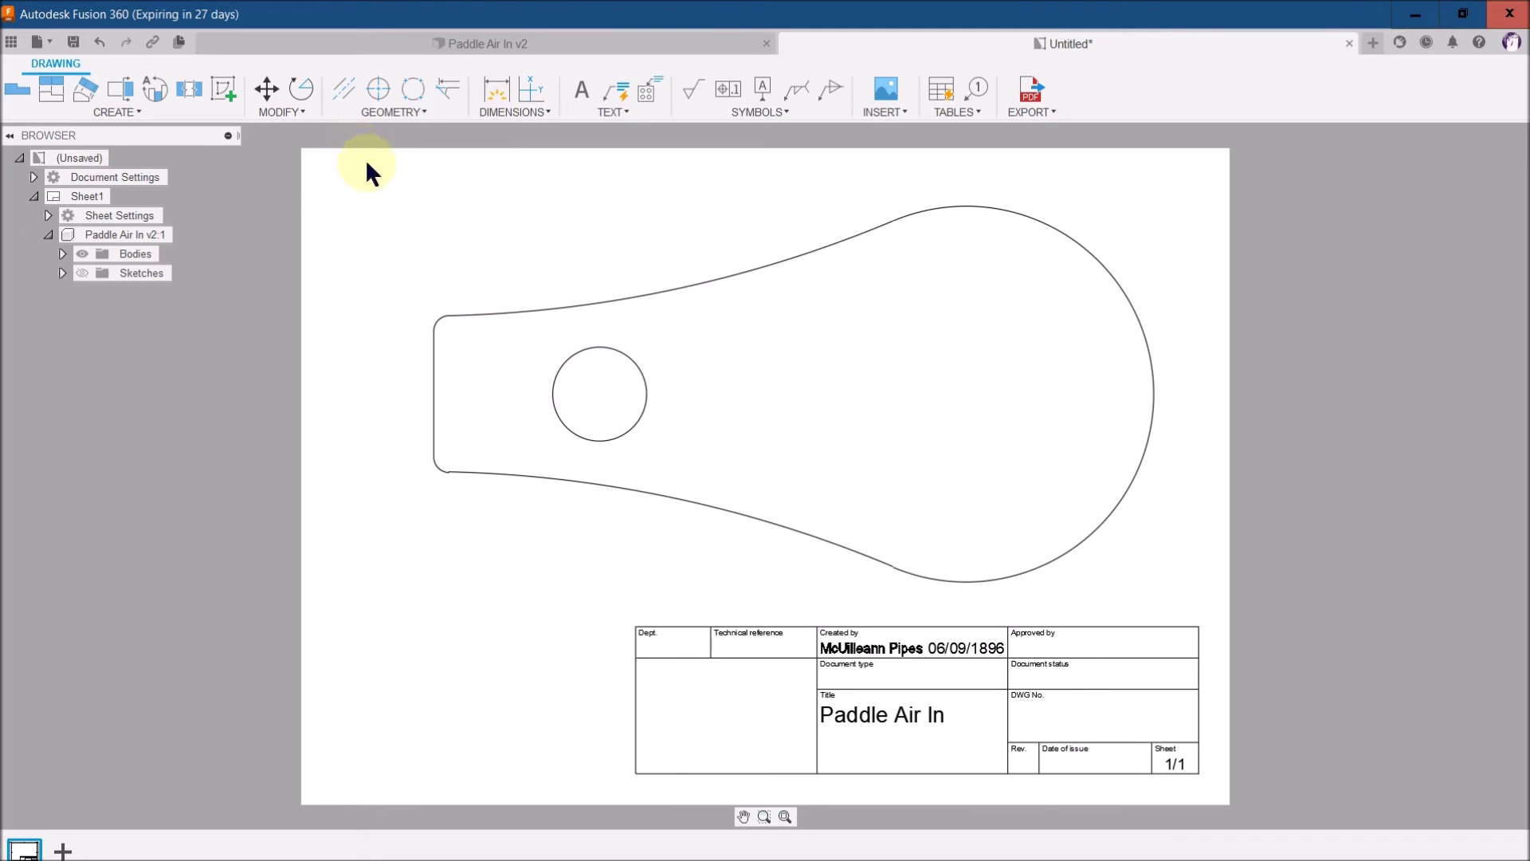
Add a centre mark to the paddle's Ø30 hole.
{"action": "left_click", "coordinate": [378, 90]}
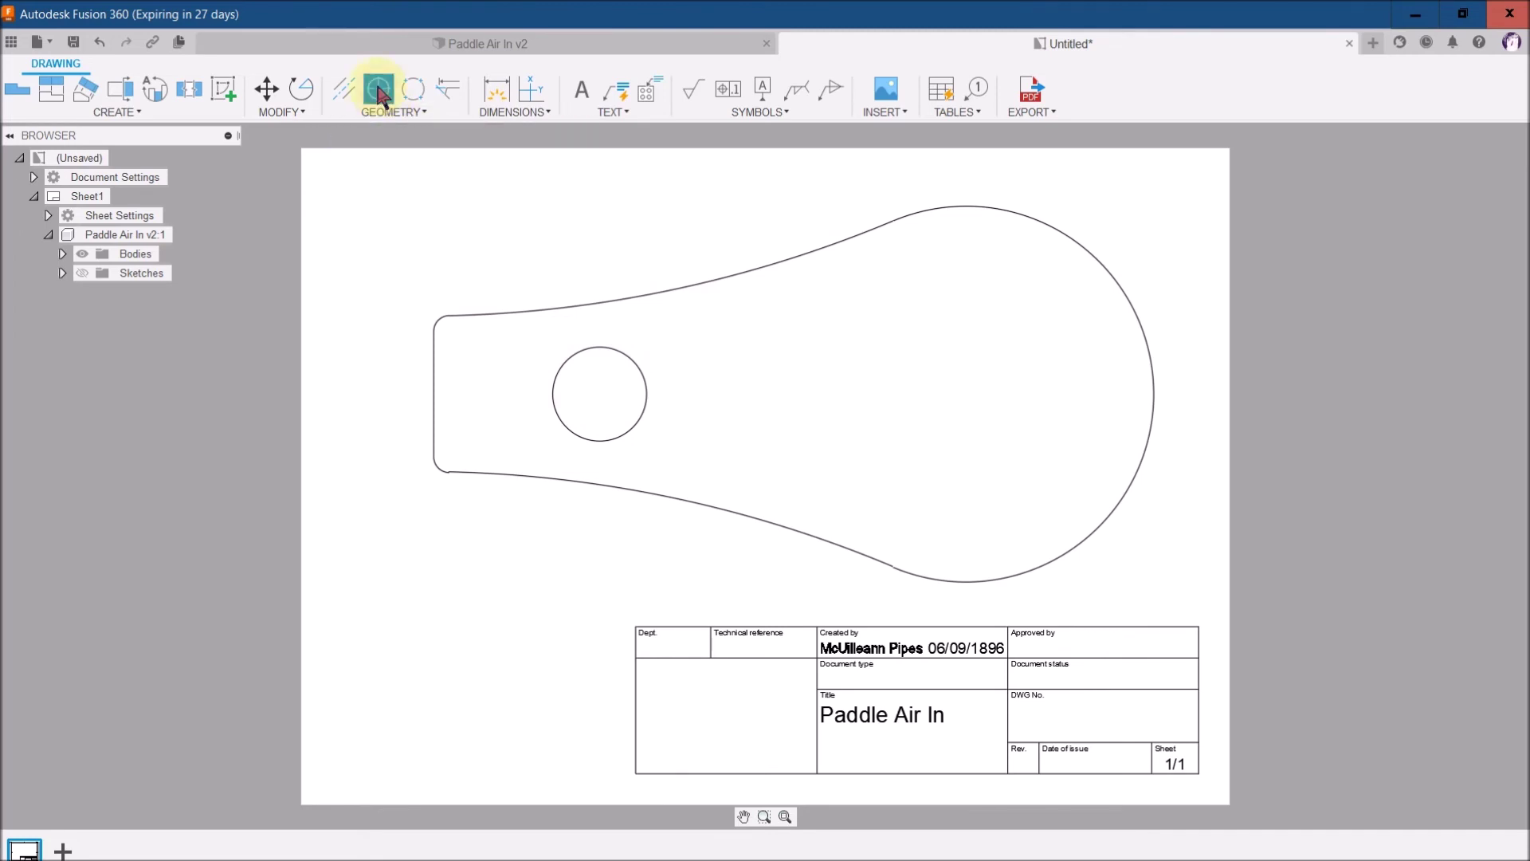
{"action": "left_click", "coordinate": [644, 391]}
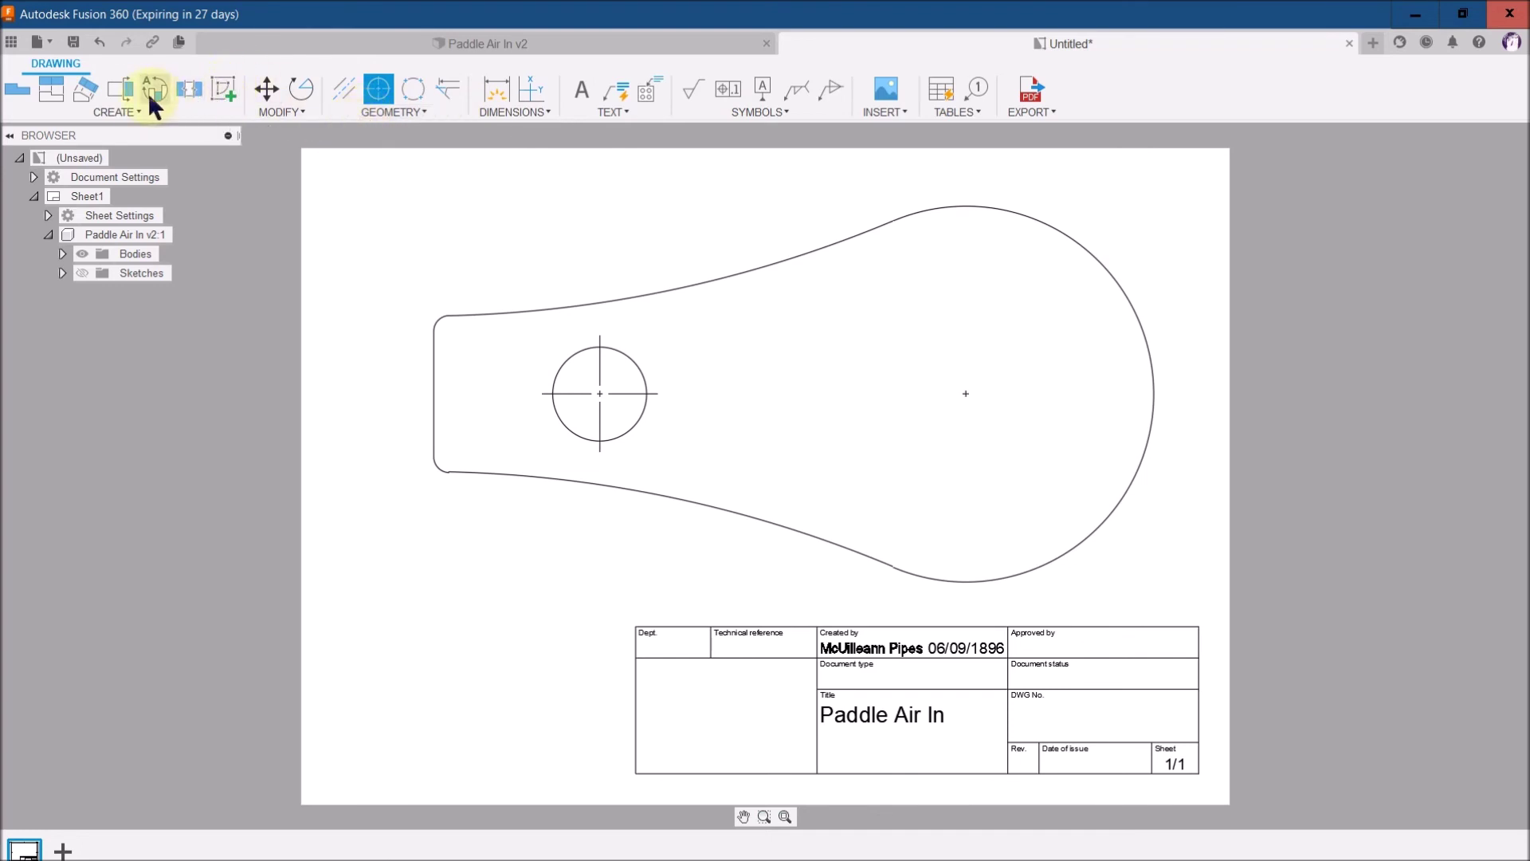
Dimension the left end's height between its top and bottom endpoints as 50.16.
{"action": "left_click", "coordinate": [500, 85]}
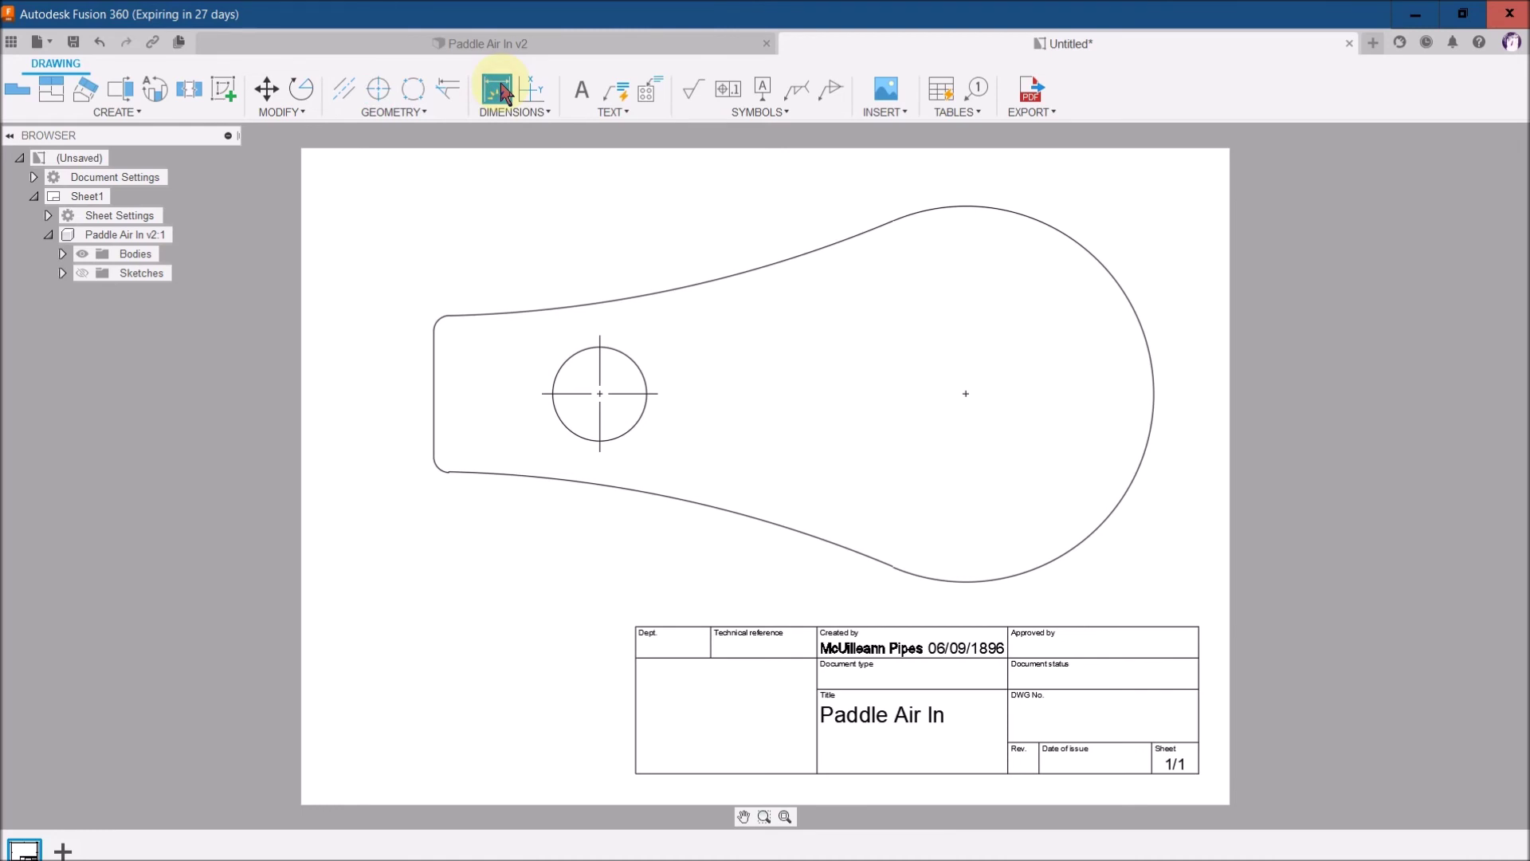
{"action": "left_click", "coordinate": [433, 393]}
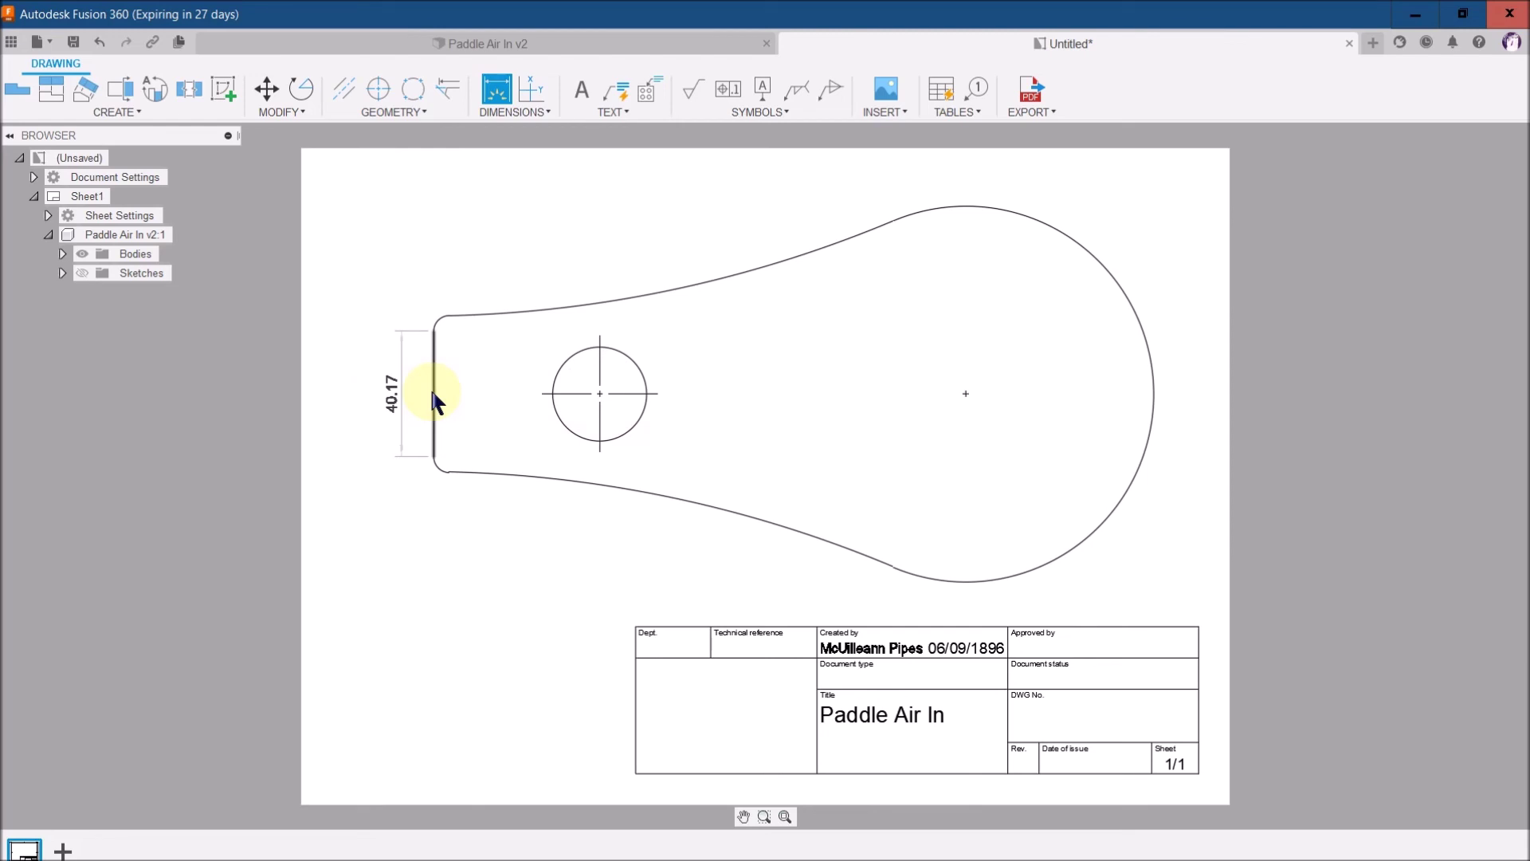
{"action": "key", "text": "Escape"}
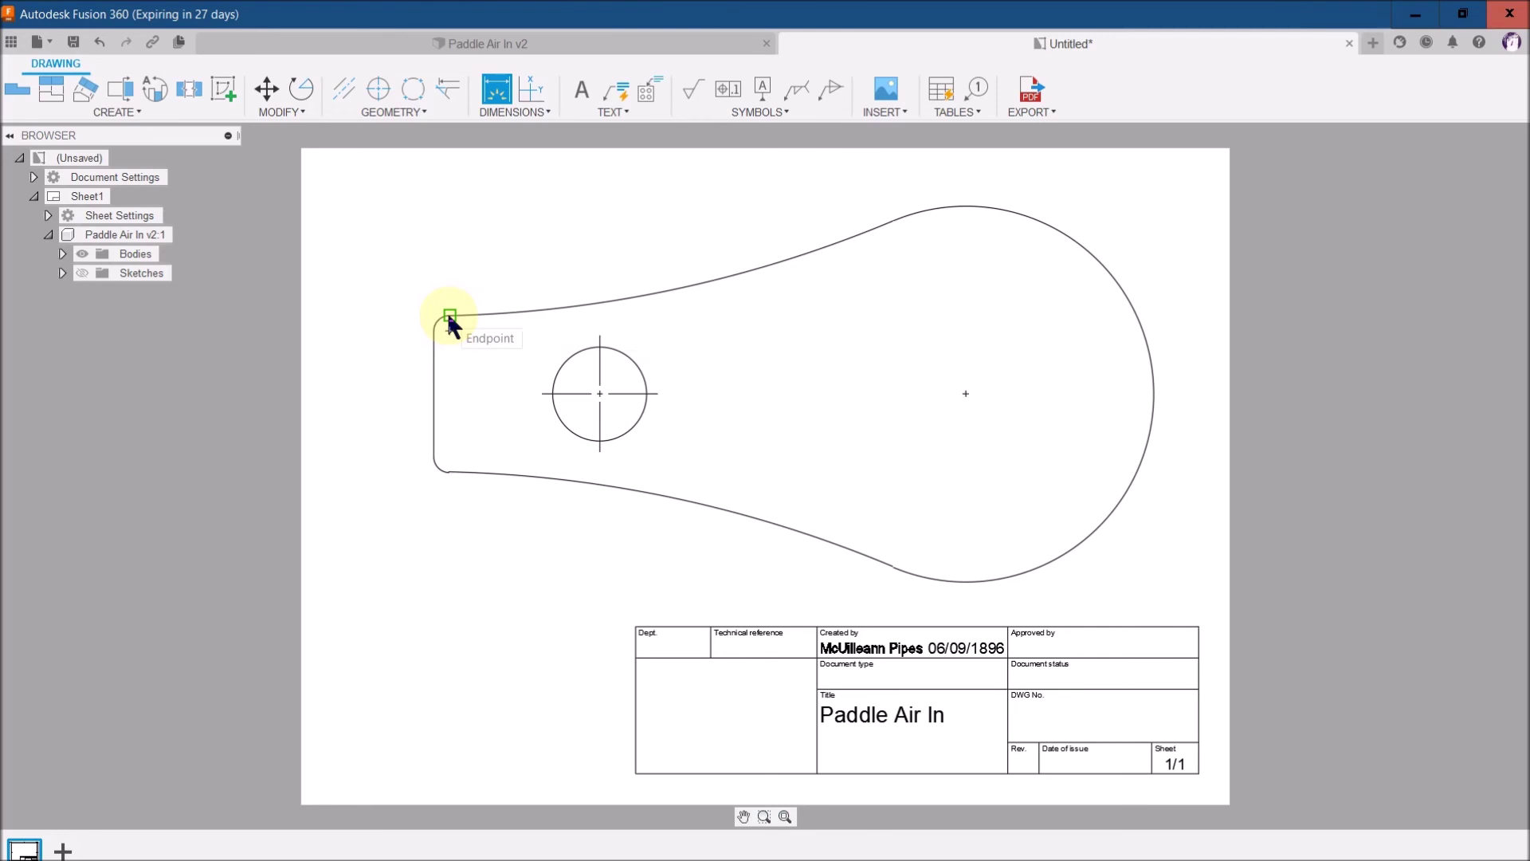
{"action": "left_click", "coordinate": [450, 316]}
{"action": "left_click", "coordinate": [450, 316]}
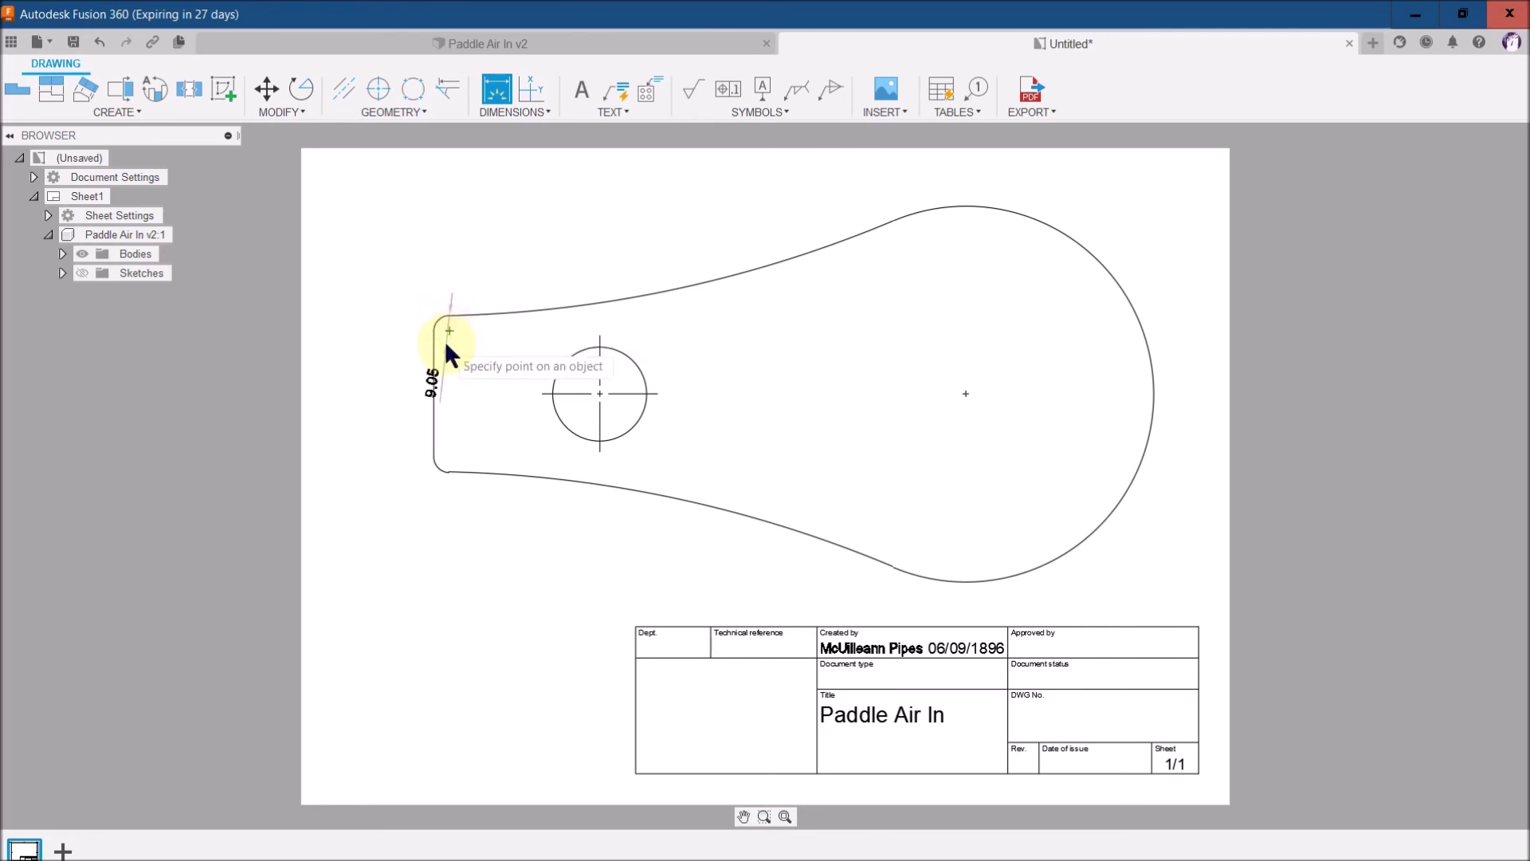
{"action": "left_click", "coordinate": [448, 470]}
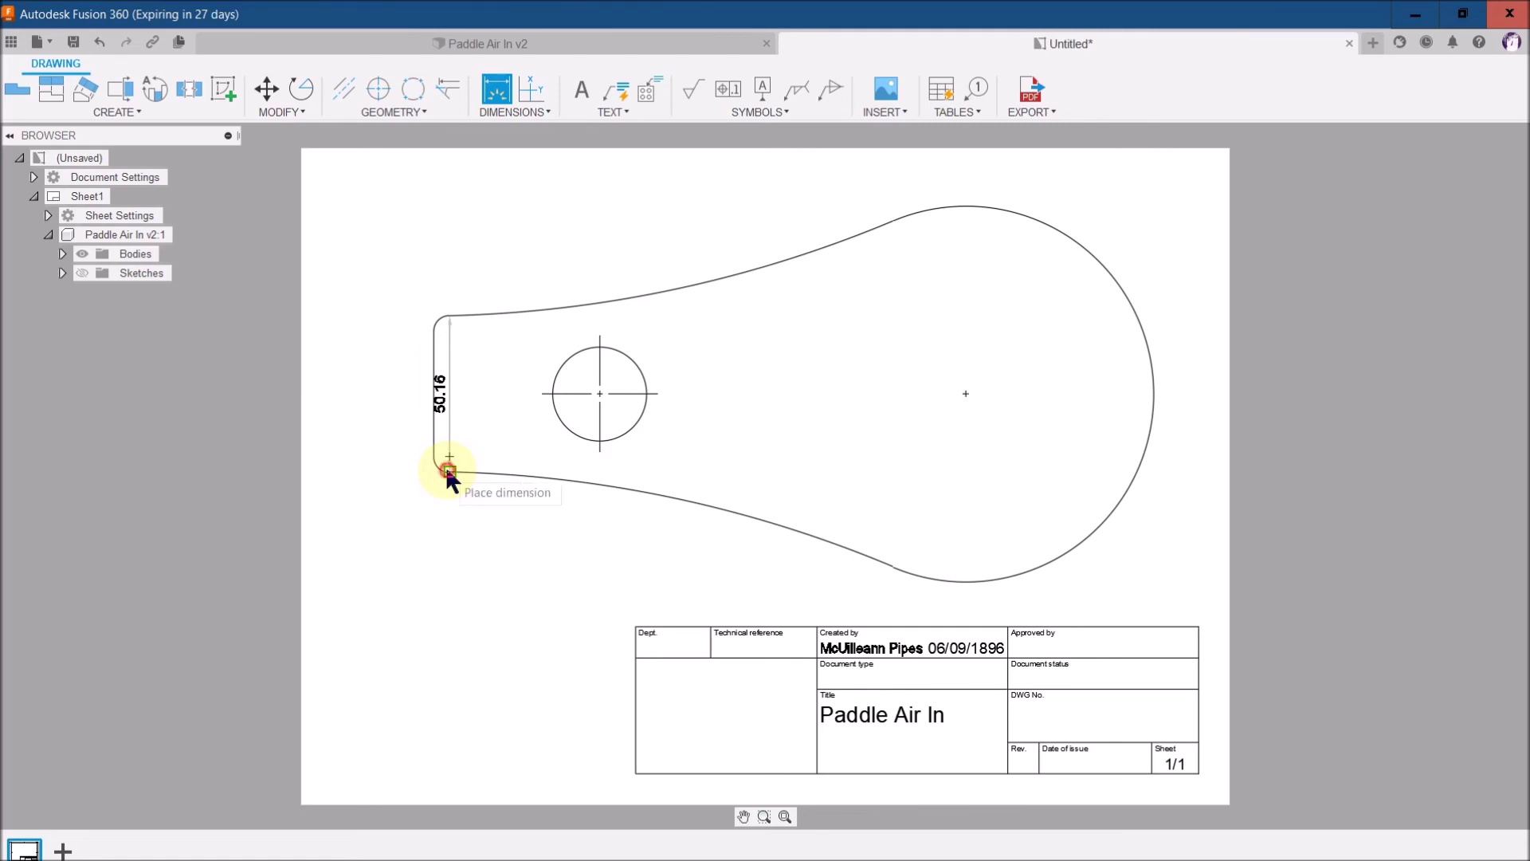
{"action": "left_click", "coordinate": [395, 390]}
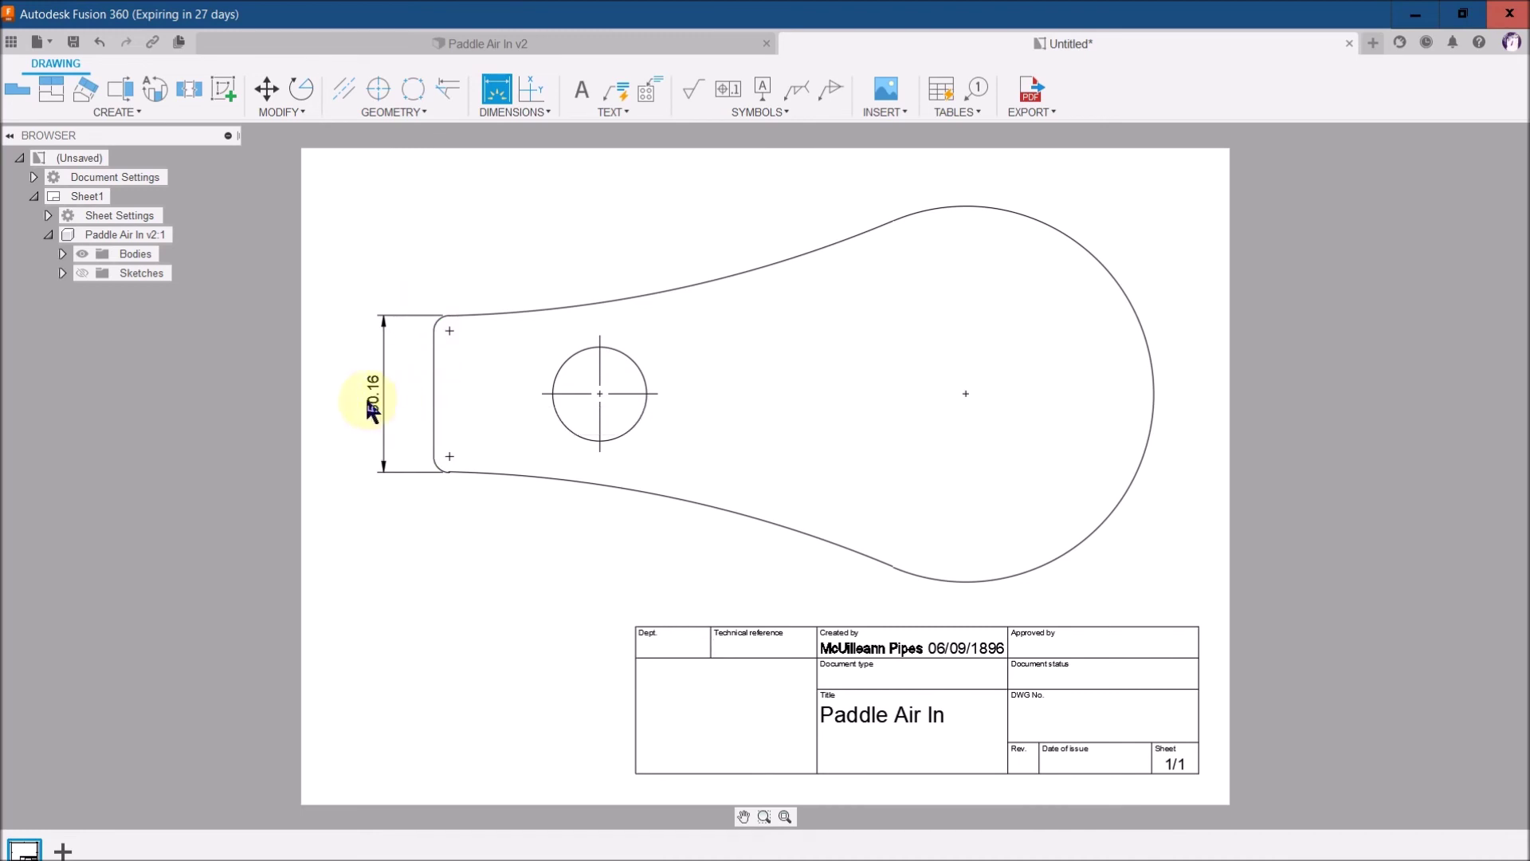
Add a Ø30 dimension to the hole, then place and discard a trial R60 on the large arc.
{"action": "left_click", "coordinate": [646, 381]}
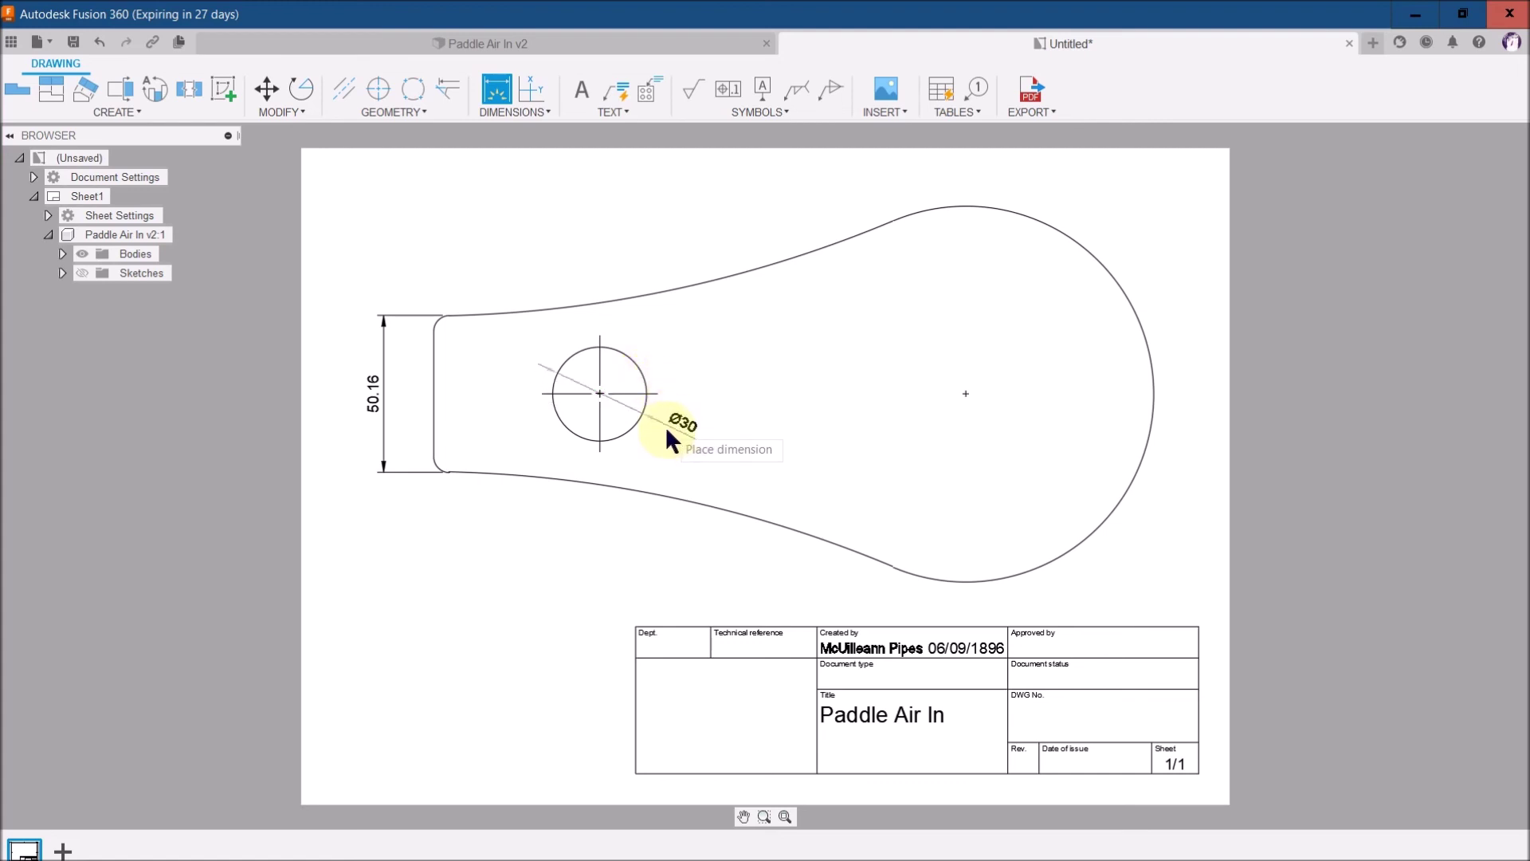
{"action": "left_click", "coordinate": [668, 338]}
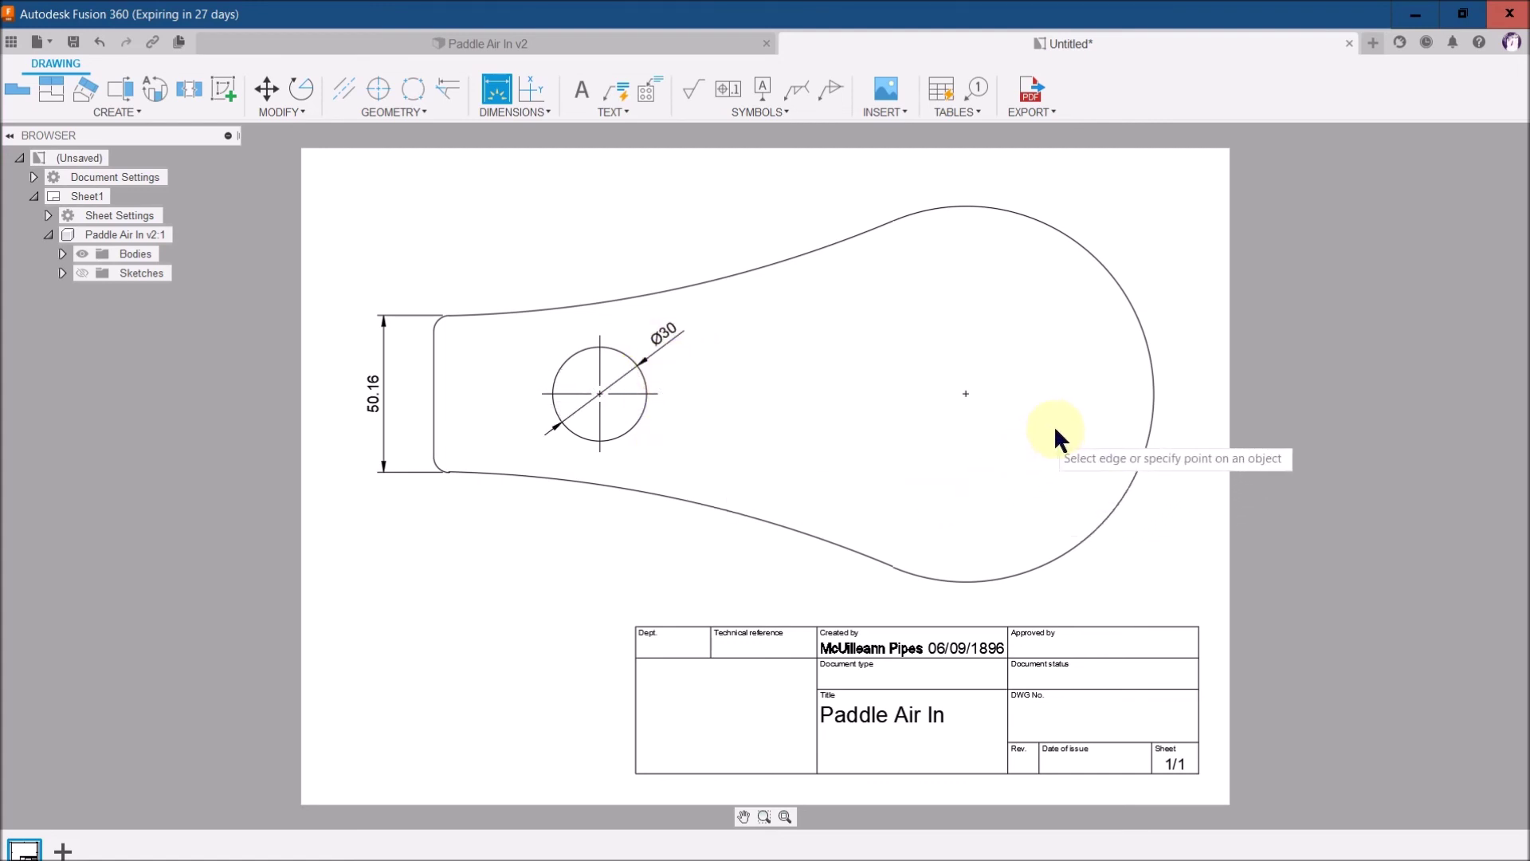
{"action": "left_click", "coordinate": [1149, 379]}
{"action": "left_click", "coordinate": [1150, 379]}
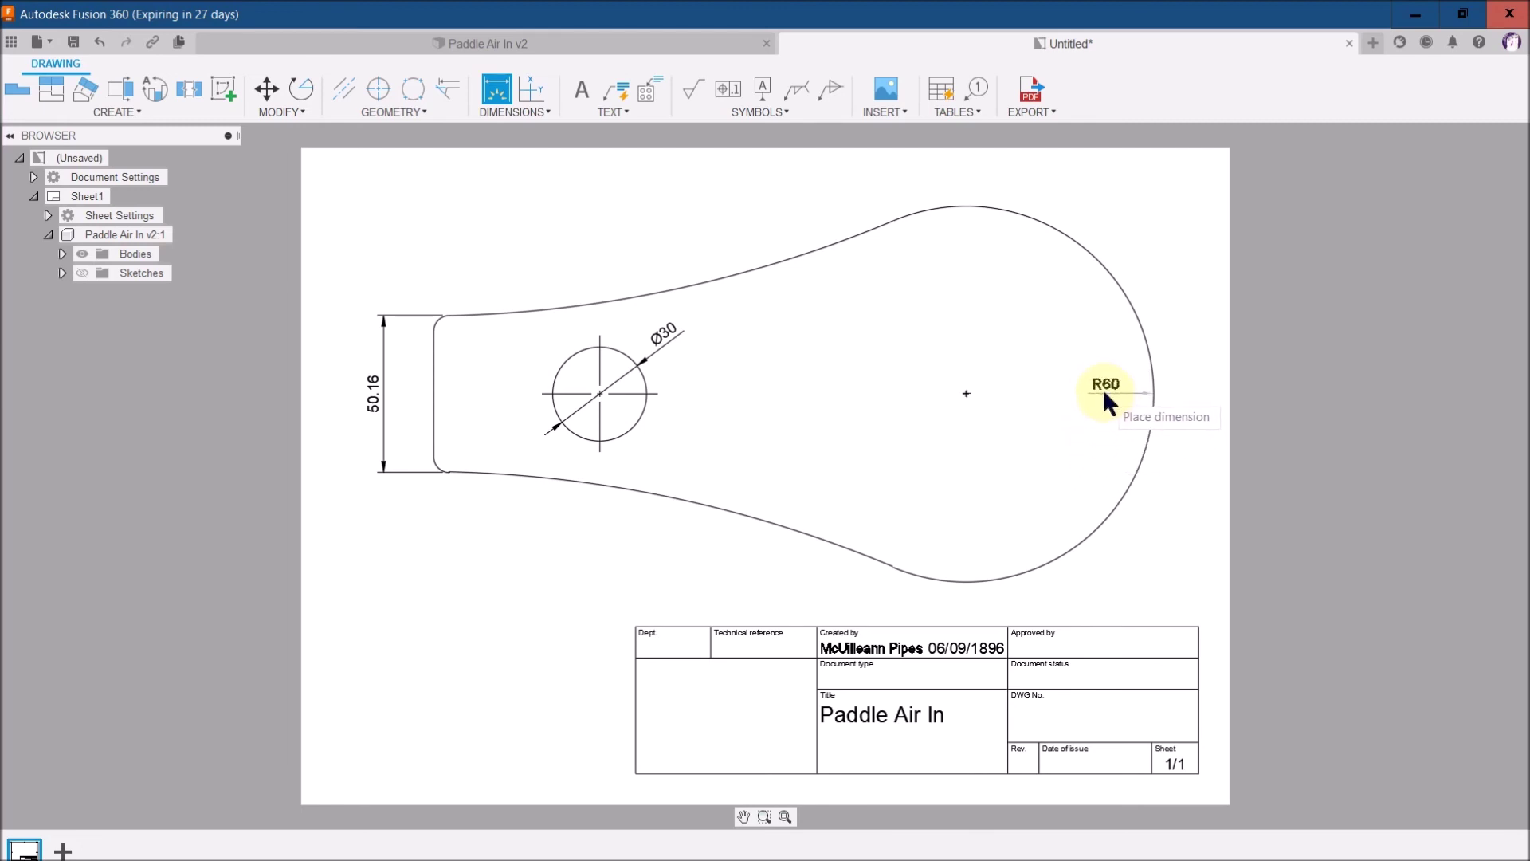
{"action": "left_click", "coordinate": [1089, 454]}
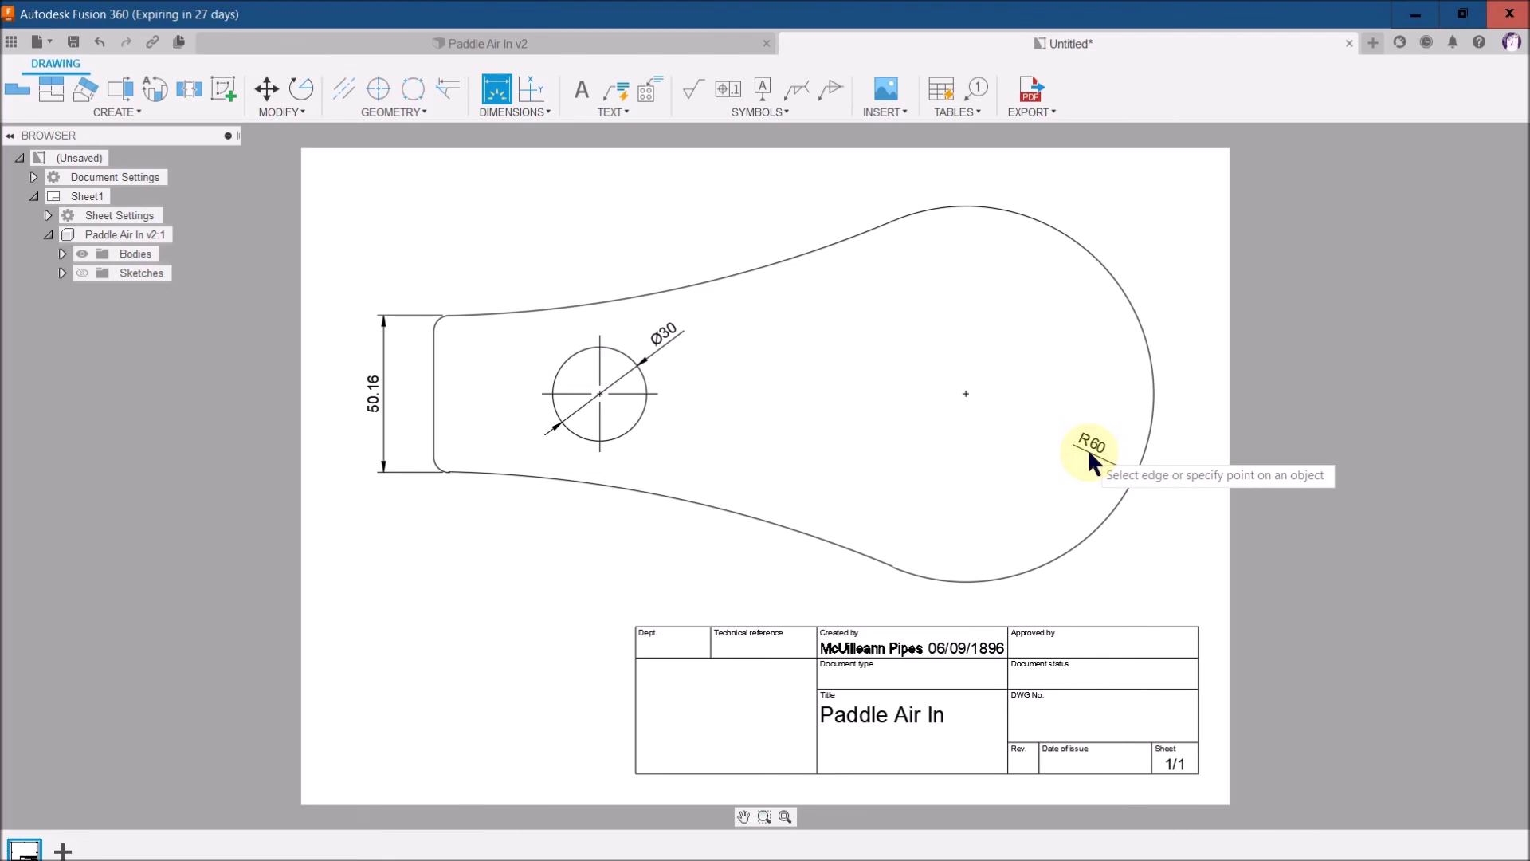
{"action": "right_click", "coordinate": [1089, 452]}
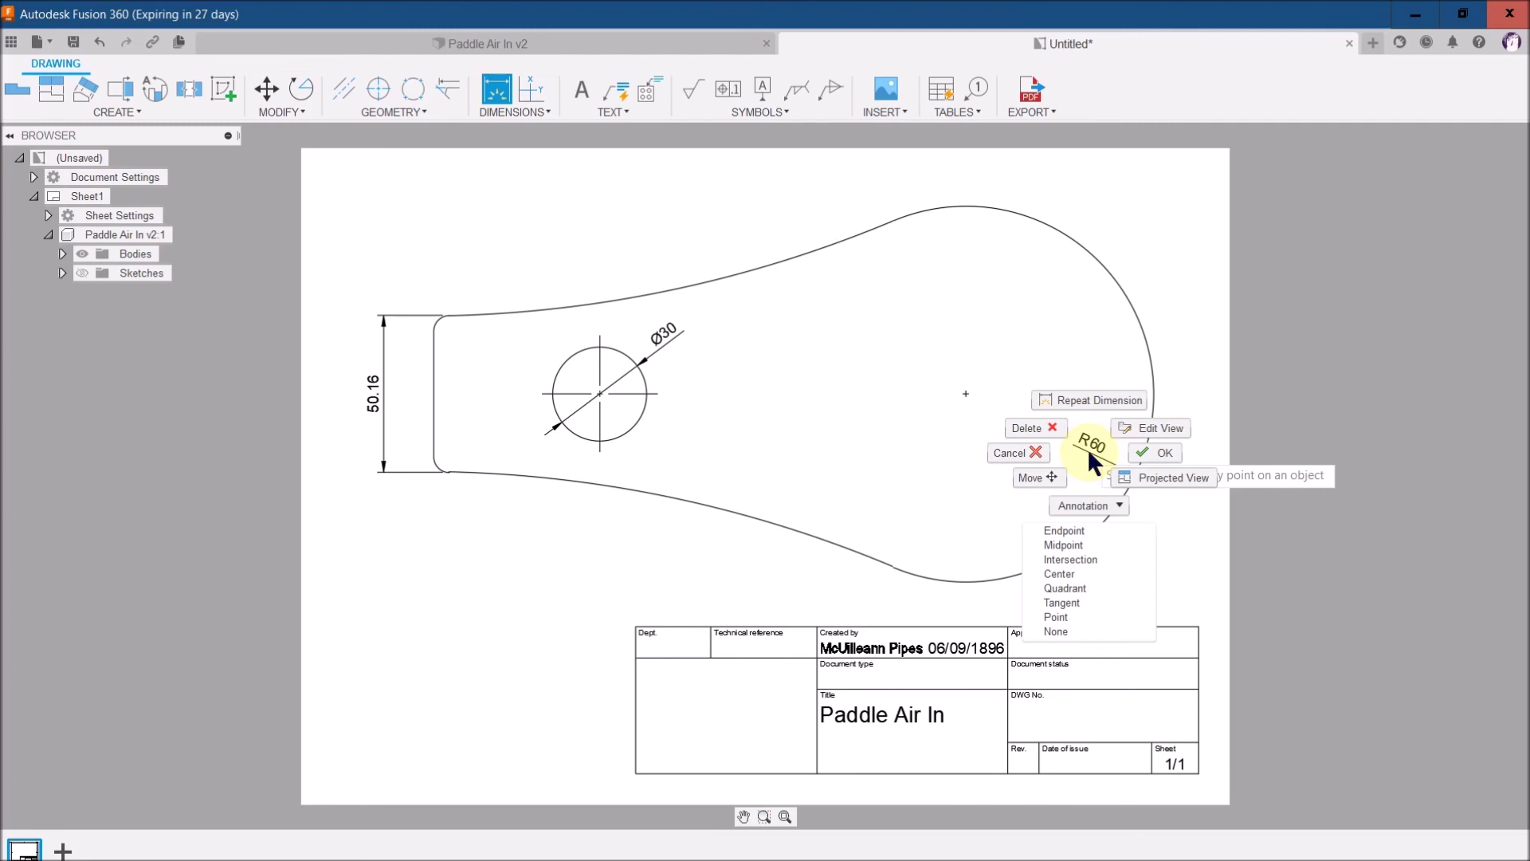
{"action": "left_click", "coordinate": [1243, 507]}
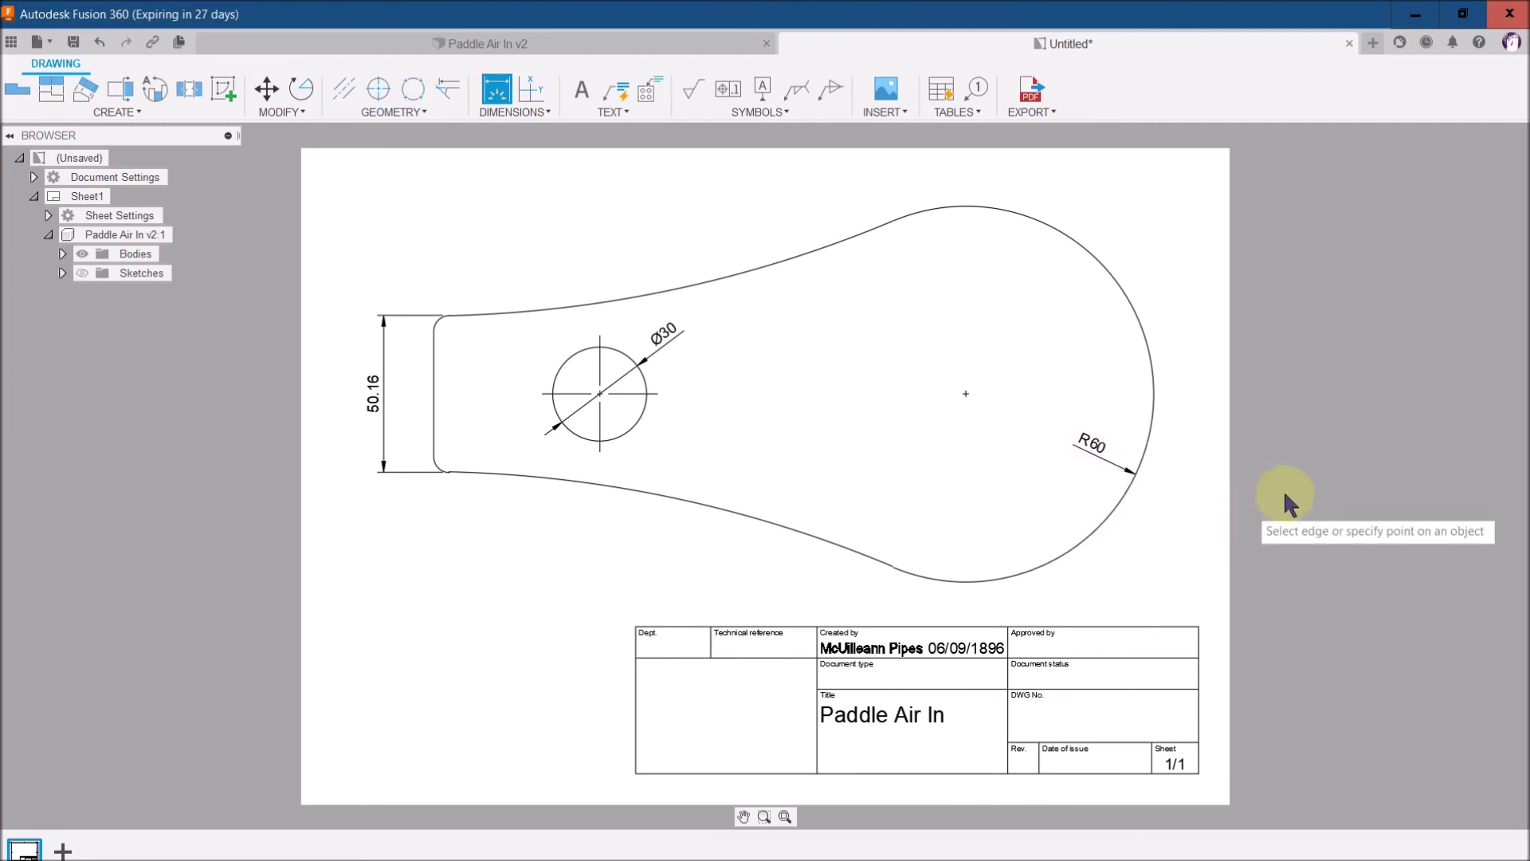
{"action": "key", "text": "Escape"}
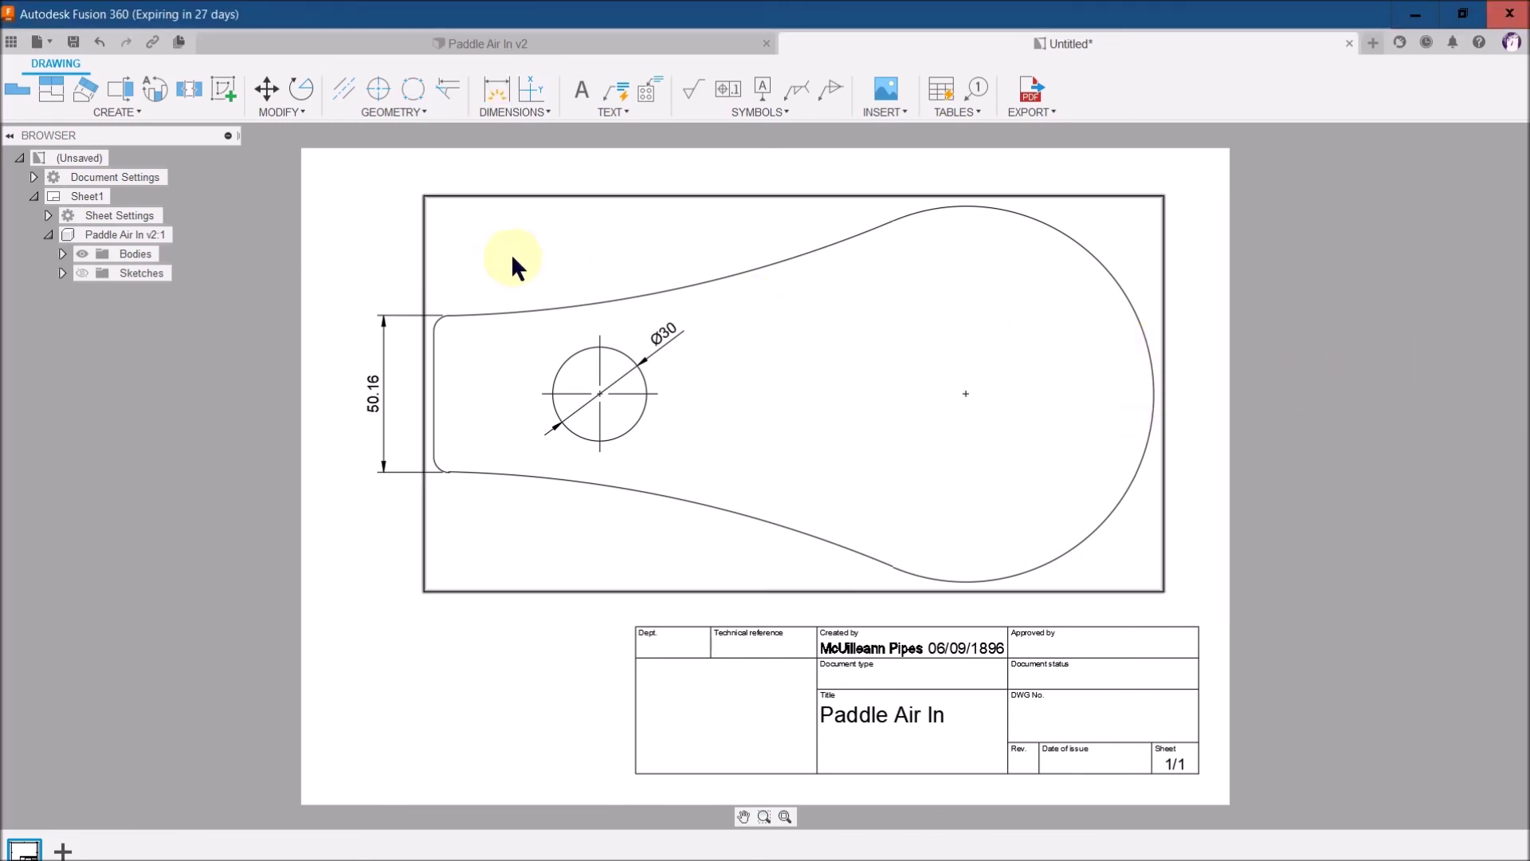
Dimension the large arc as Ø120 by switching its annotation from radius to Diameter.
{"action": "left_click", "coordinate": [496, 95]}
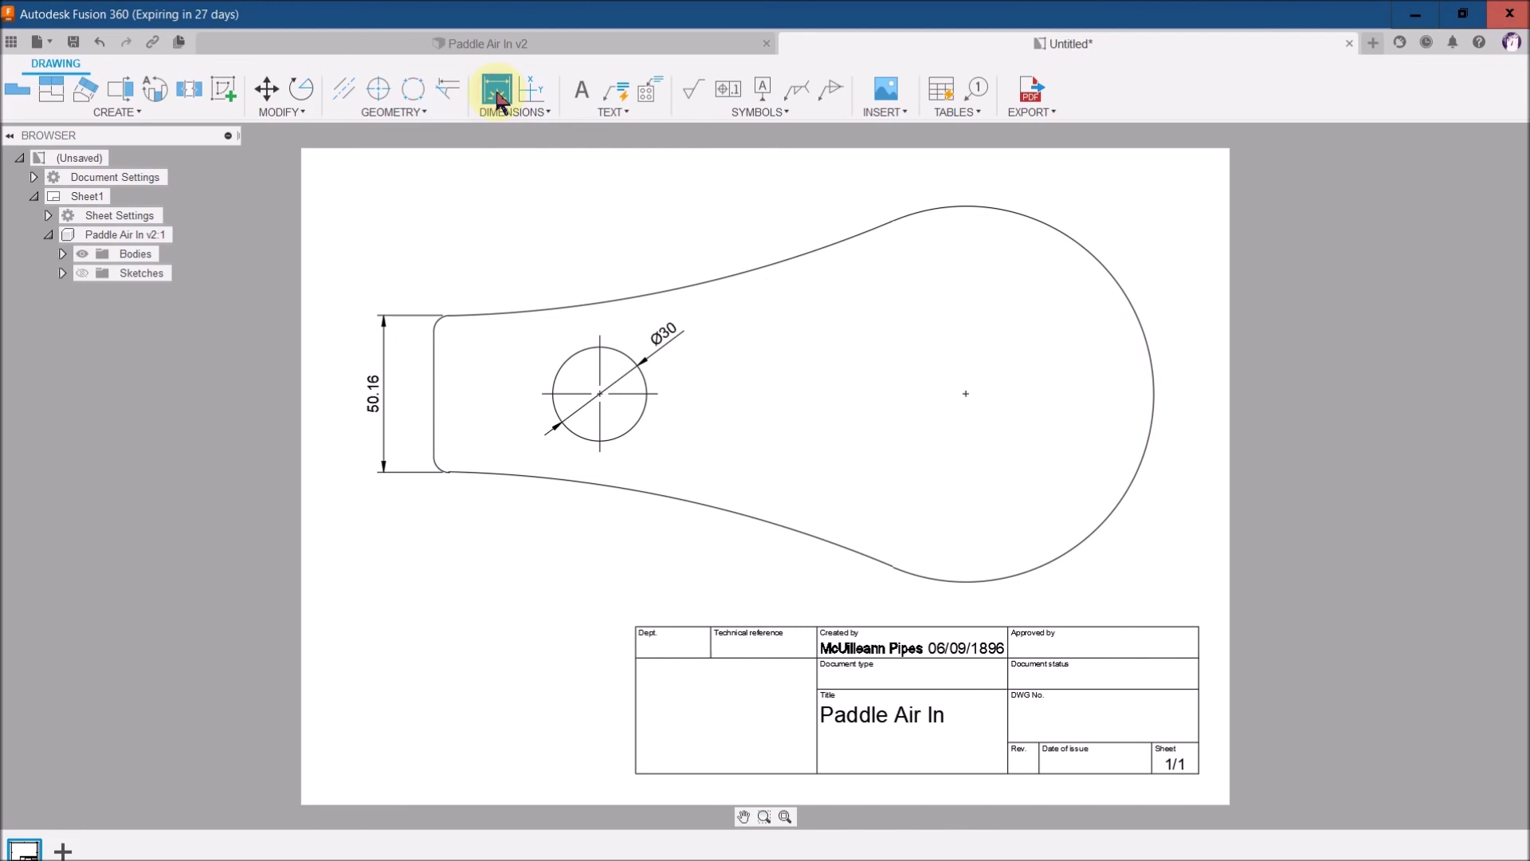
{"action": "left_click", "coordinate": [1104, 265]}
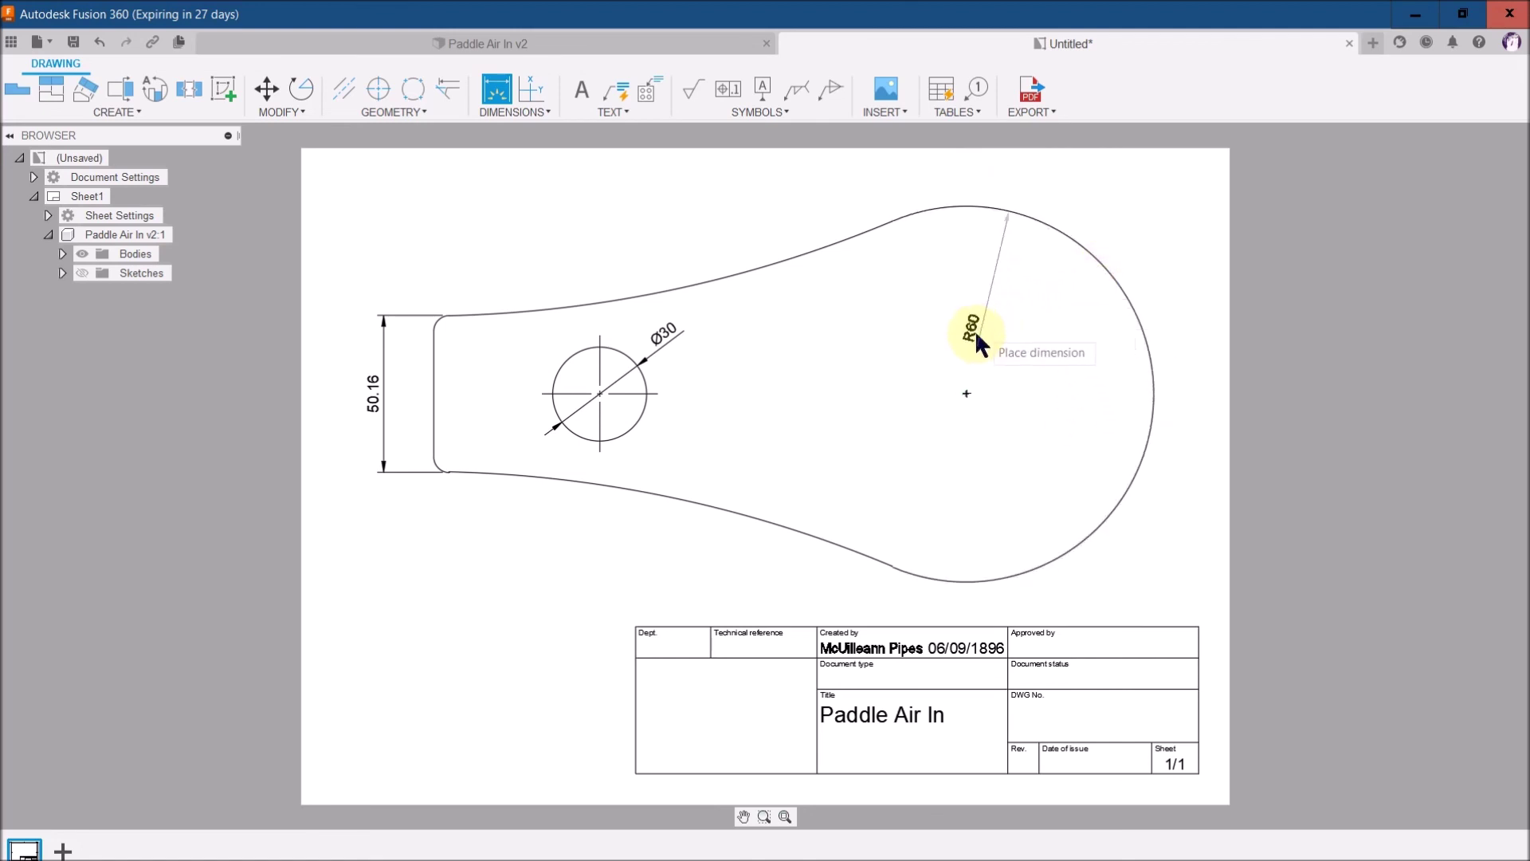
{"action": "right_click", "coordinate": [1072, 334]}
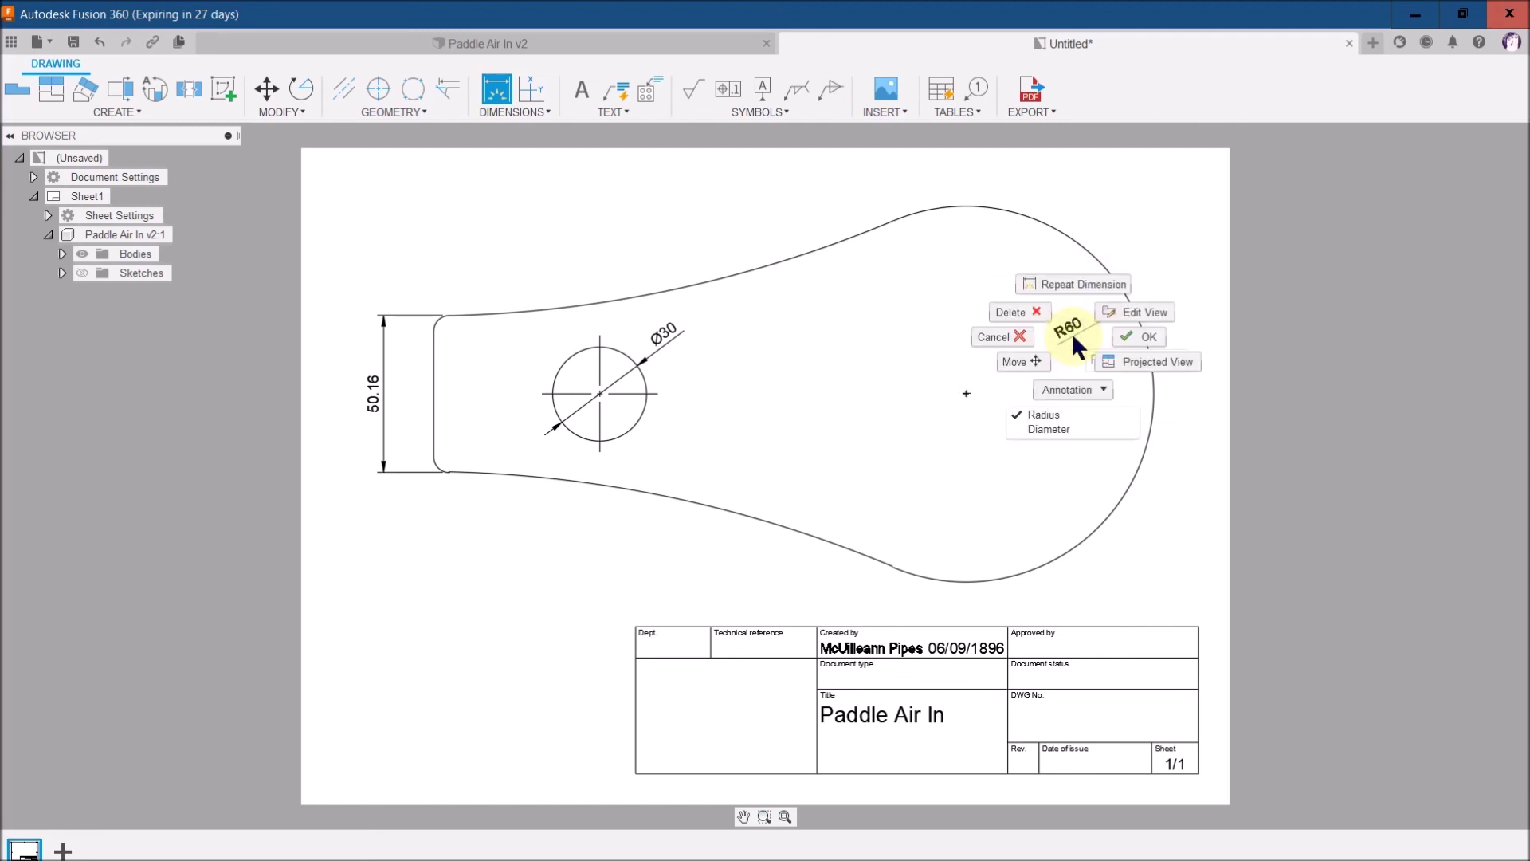
{"action": "left_click", "coordinate": [1064, 431]}
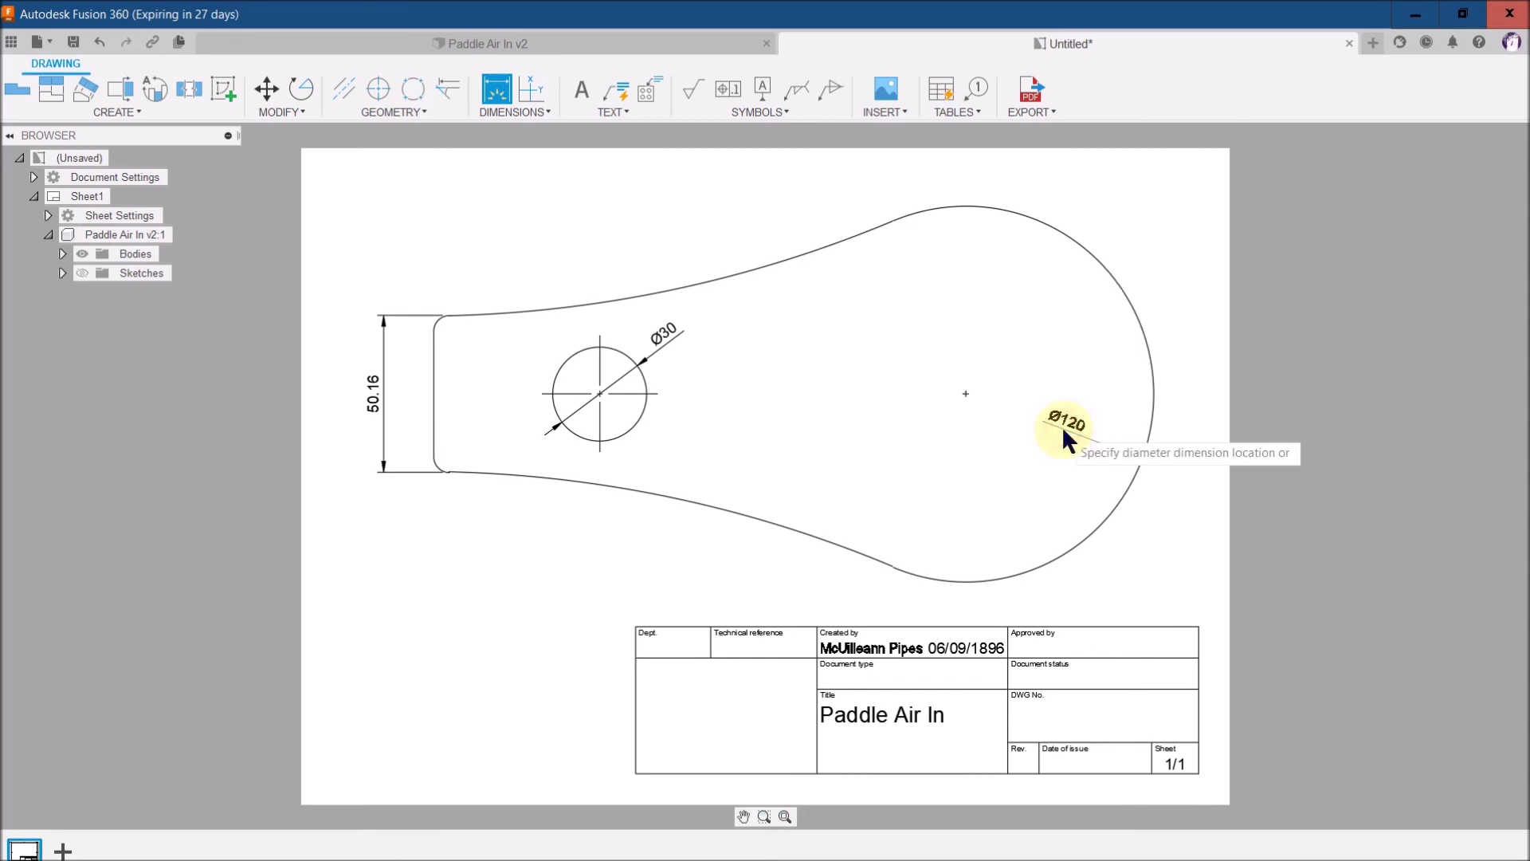
{"action": "left_click", "coordinate": [1055, 350]}
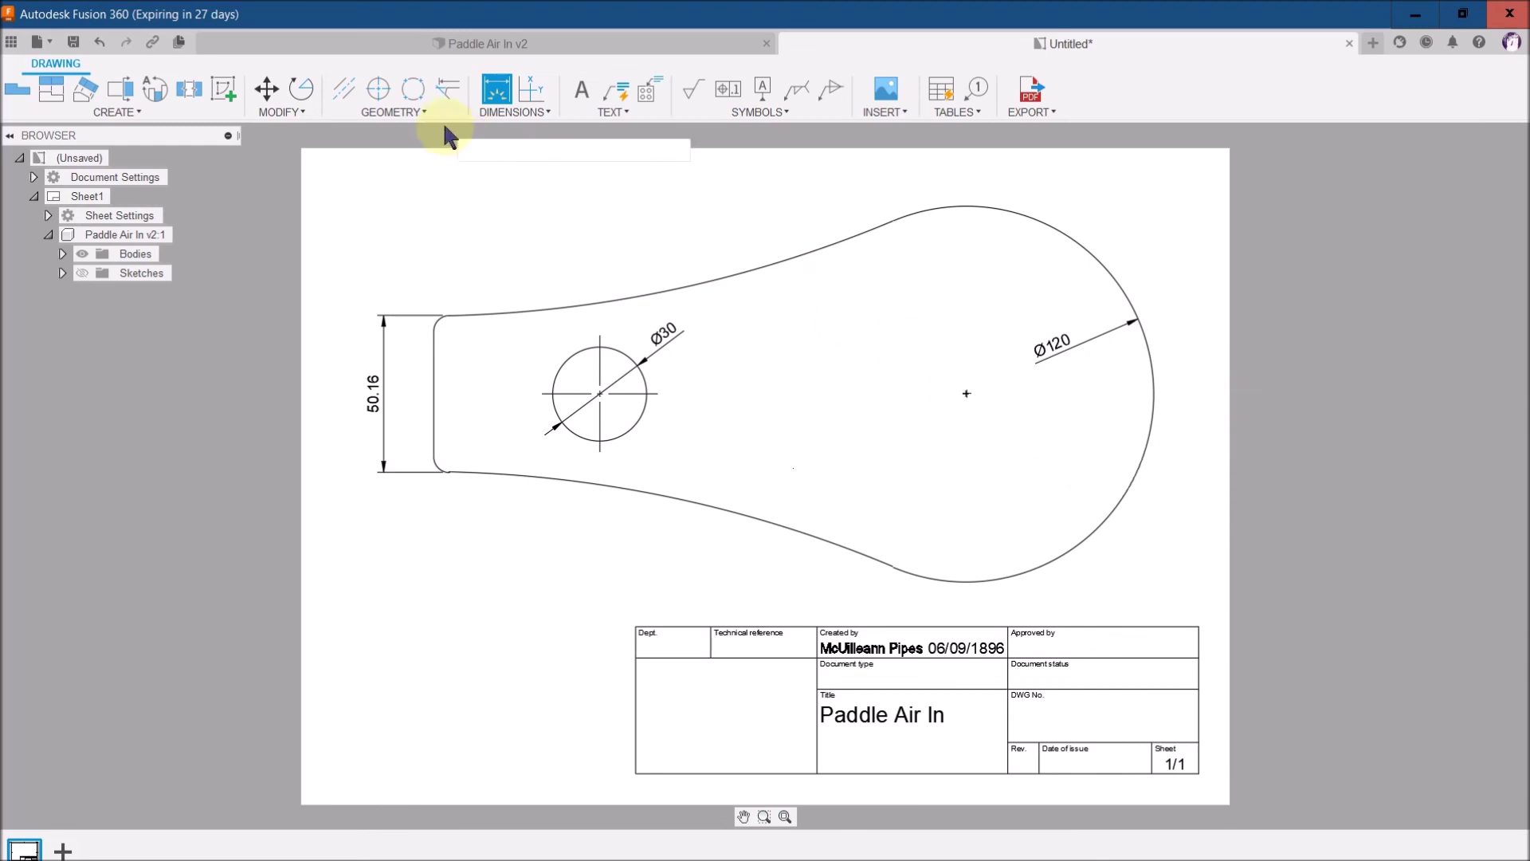
Add horizontal dimensions from the left edge: 170 to the large end's centre, 53 to the hole centre.
{"action": "left_click", "coordinate": [965, 394]}
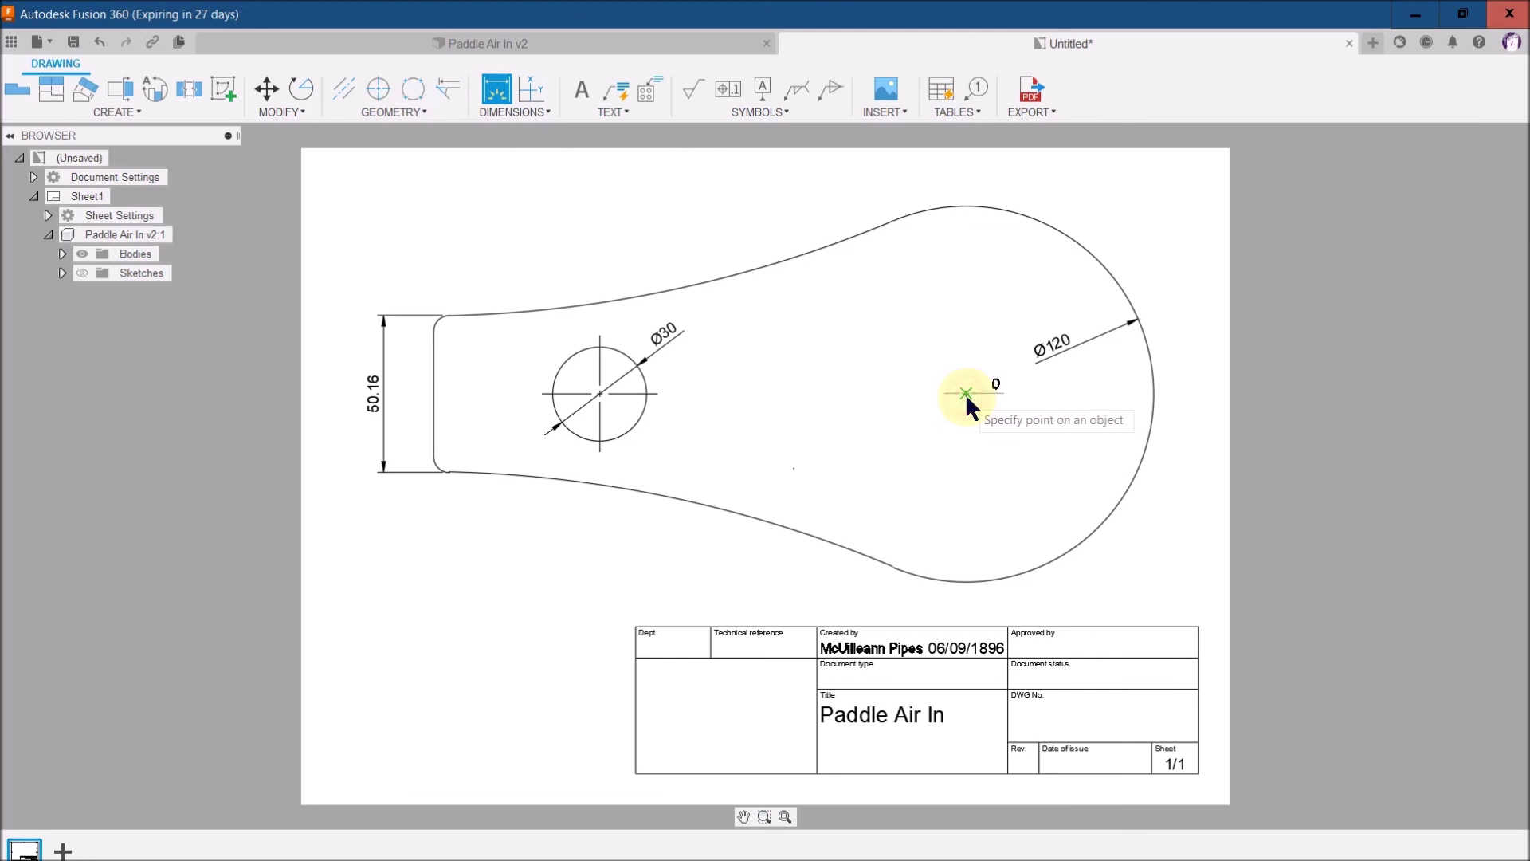
{"action": "left_click", "coordinate": [437, 394]}
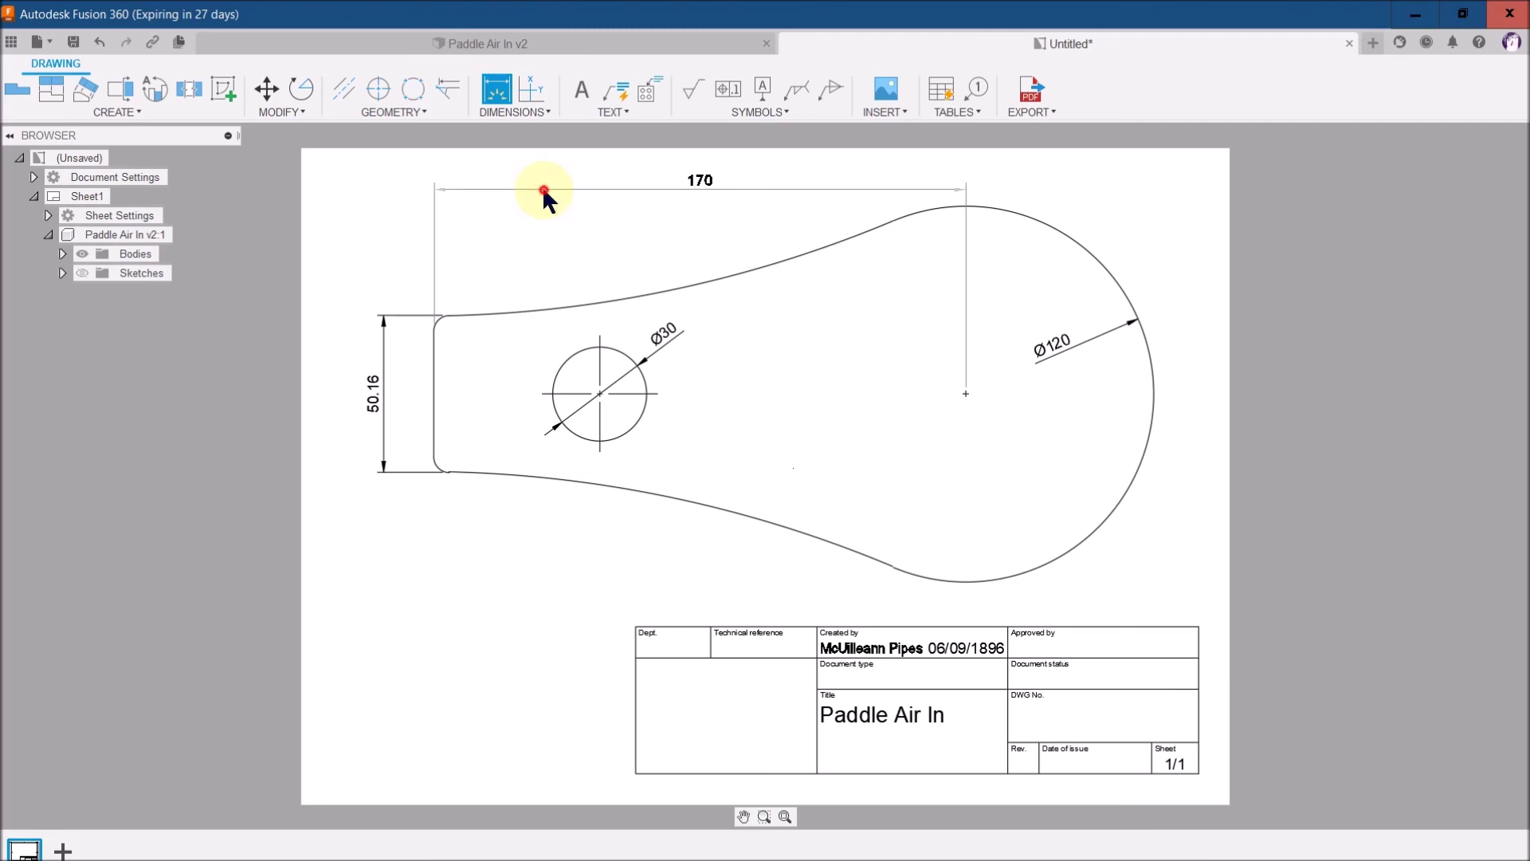
{"action": "left_click", "coordinate": [542, 190]}
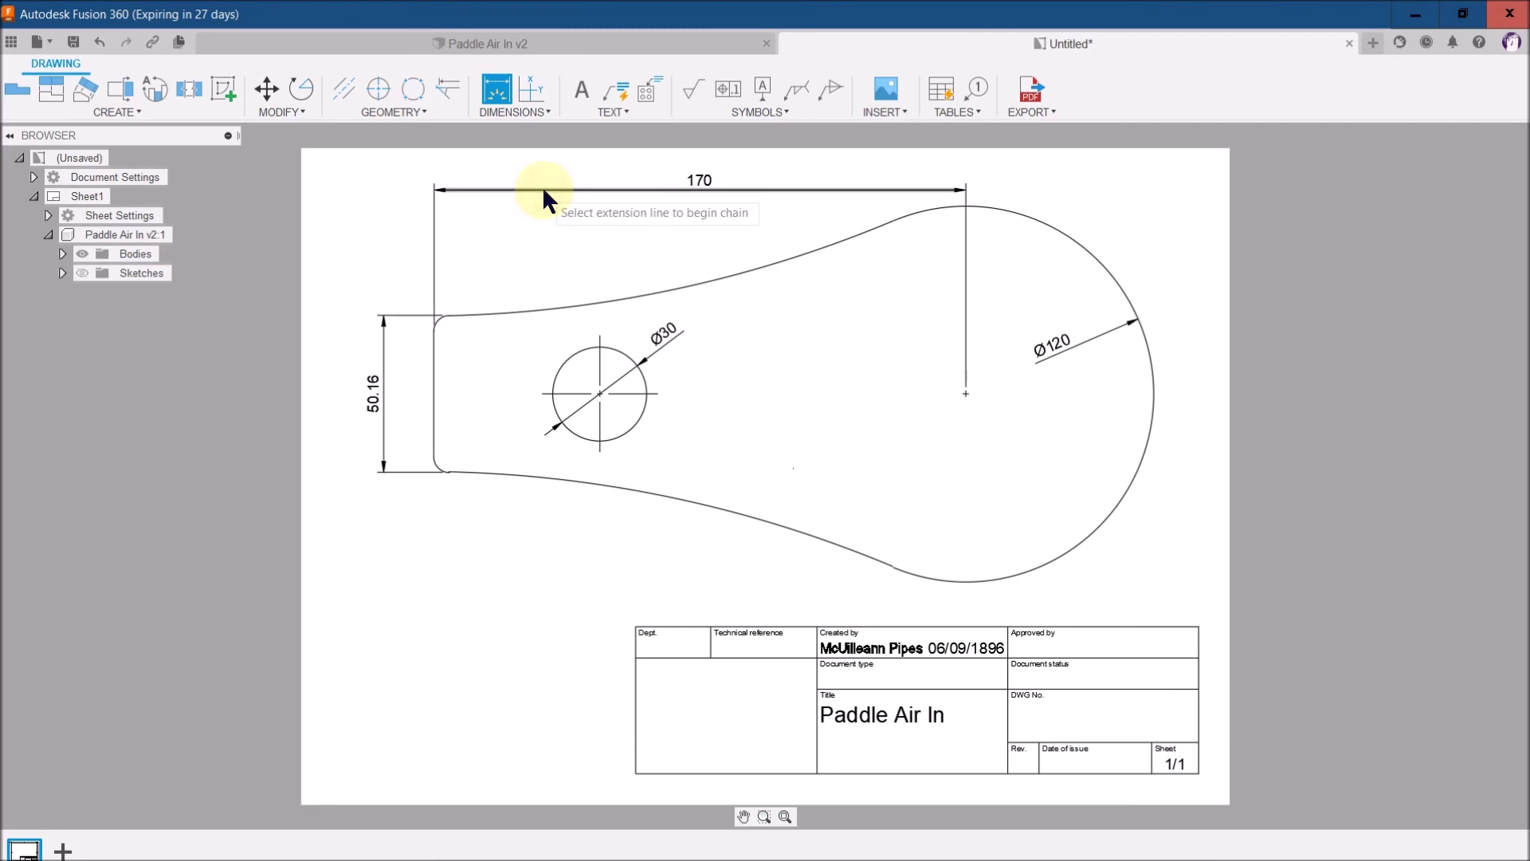
{"action": "left_click", "coordinate": [601, 392]}
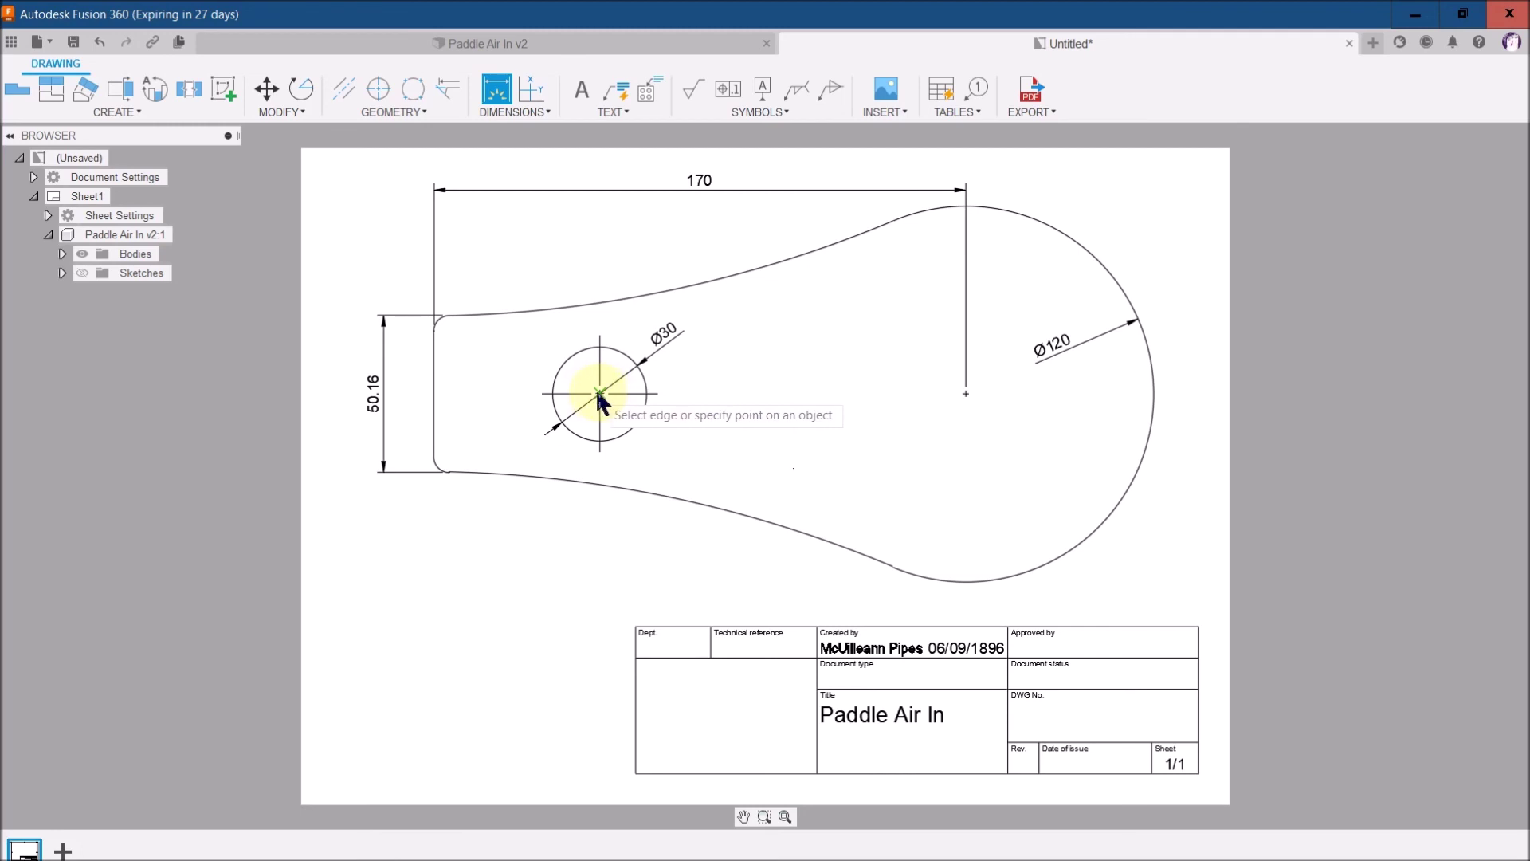
{"action": "left_click", "coordinate": [431, 394]}
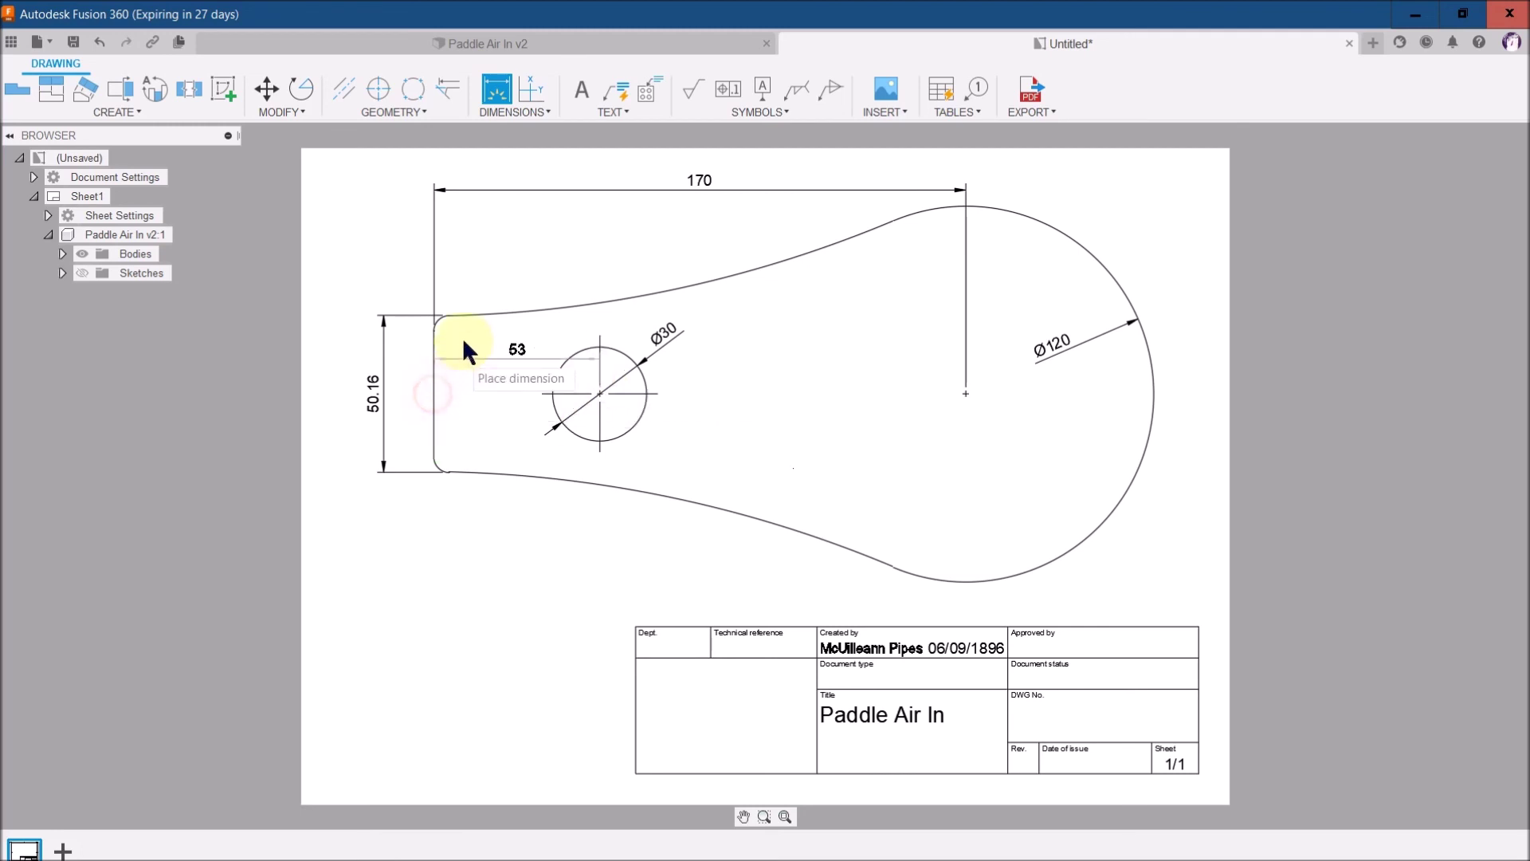
{"action": "left_click", "coordinate": [471, 243]}
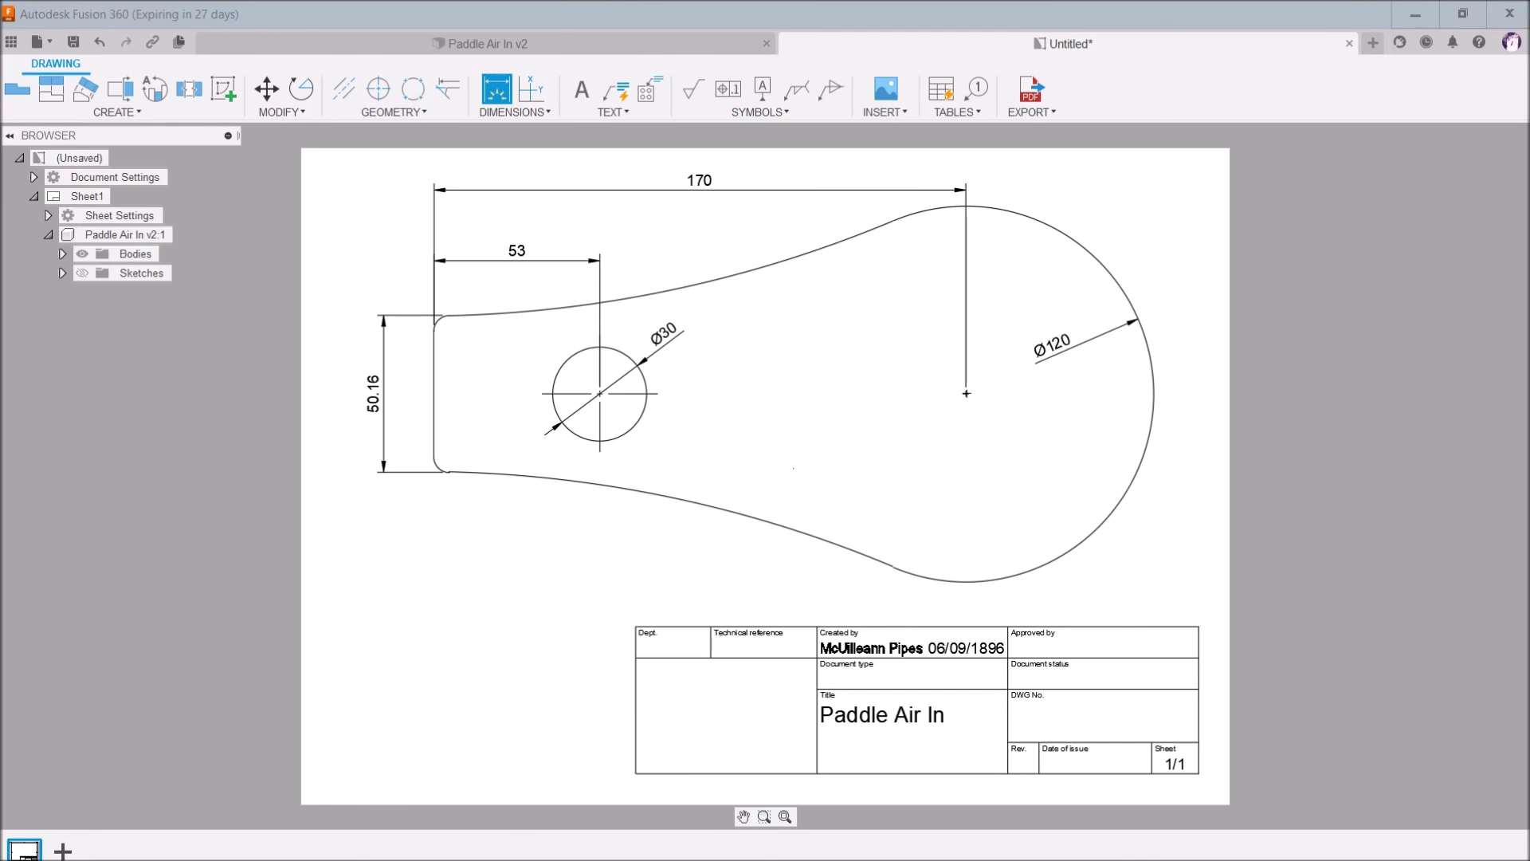
{"action": "left_click", "coordinate": [1427, 624]}
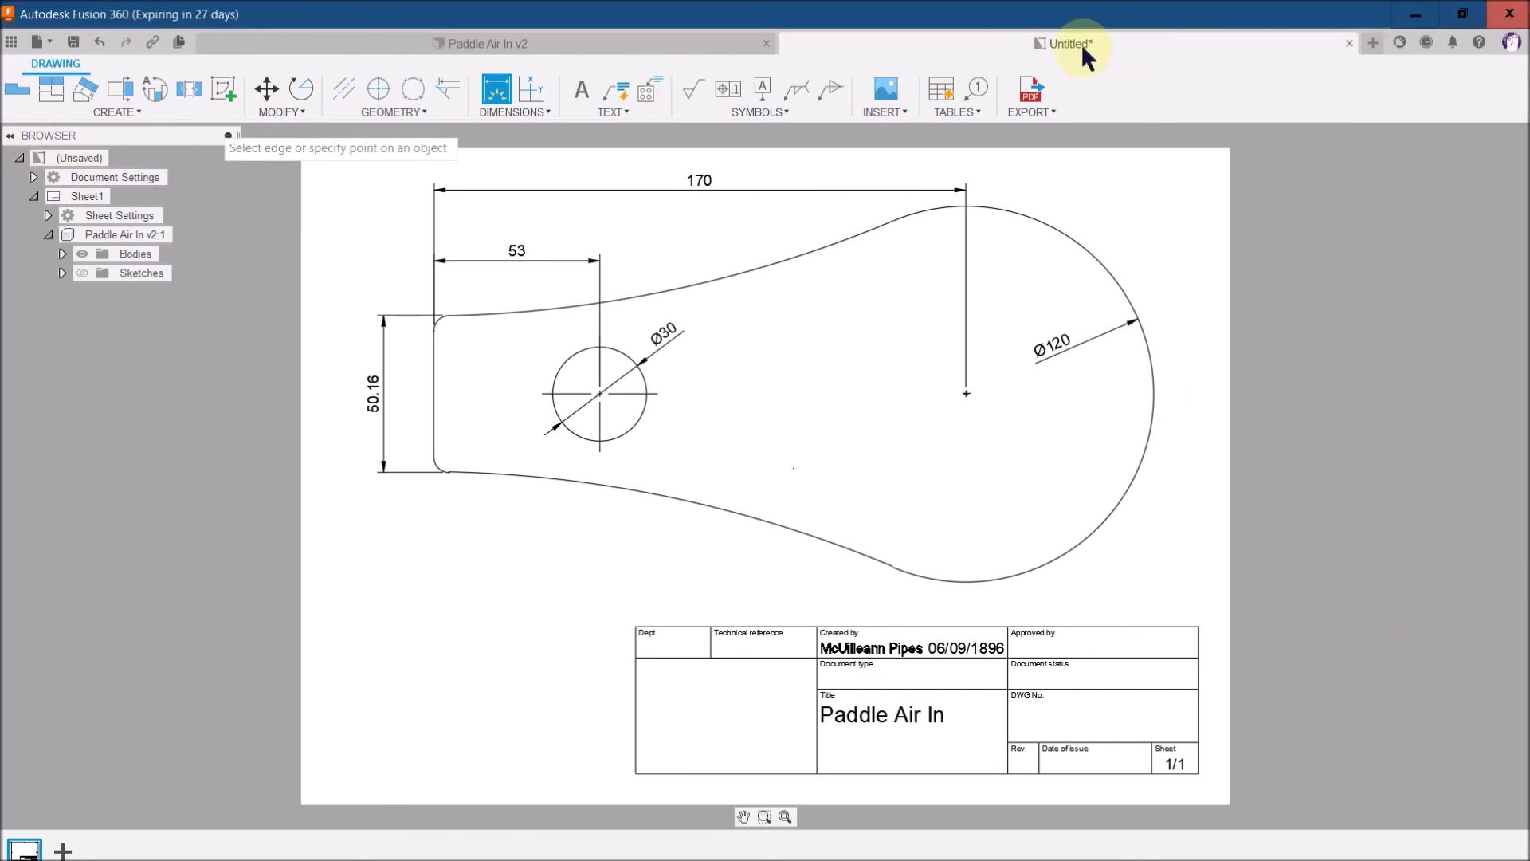
Save the drawing as Paddle Air In Drawing.
{"action": "left_click", "coordinate": [72, 45]}
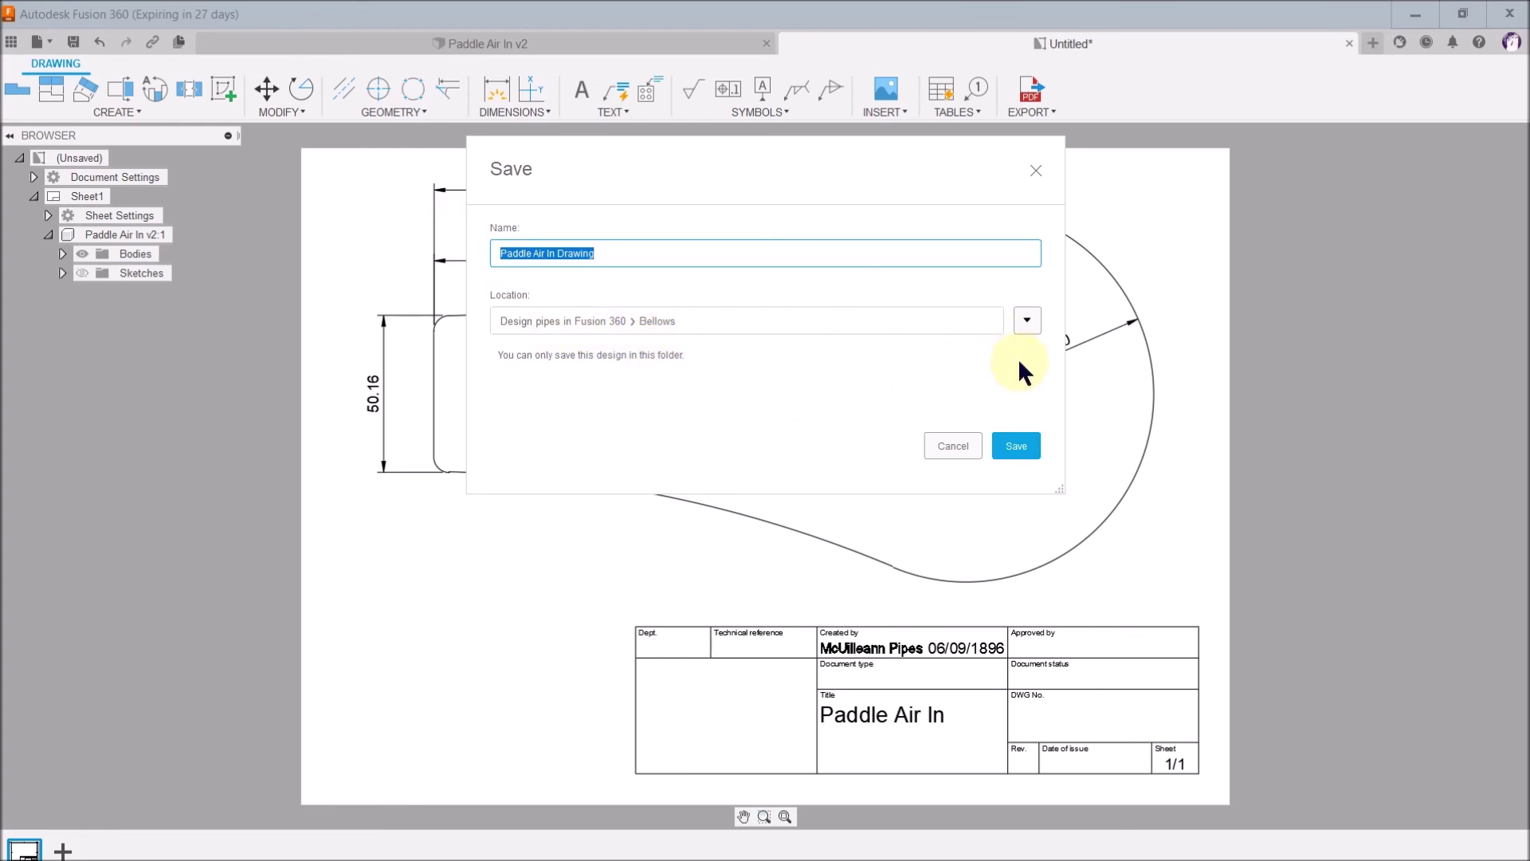
{"action": "left_click", "coordinate": [1021, 445]}
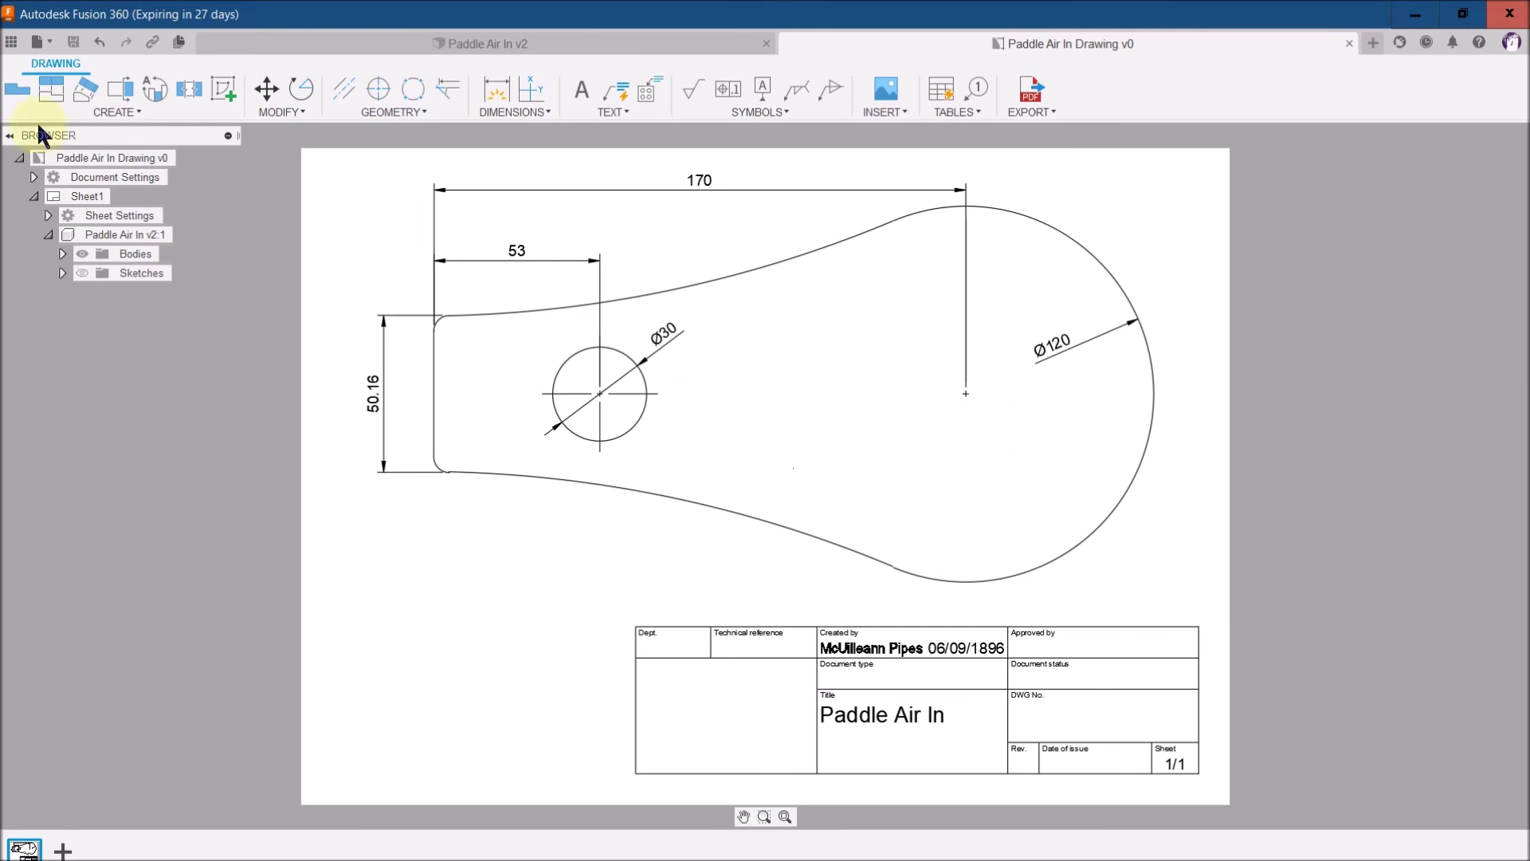
{"action": "left_click", "coordinate": [49, 42]}
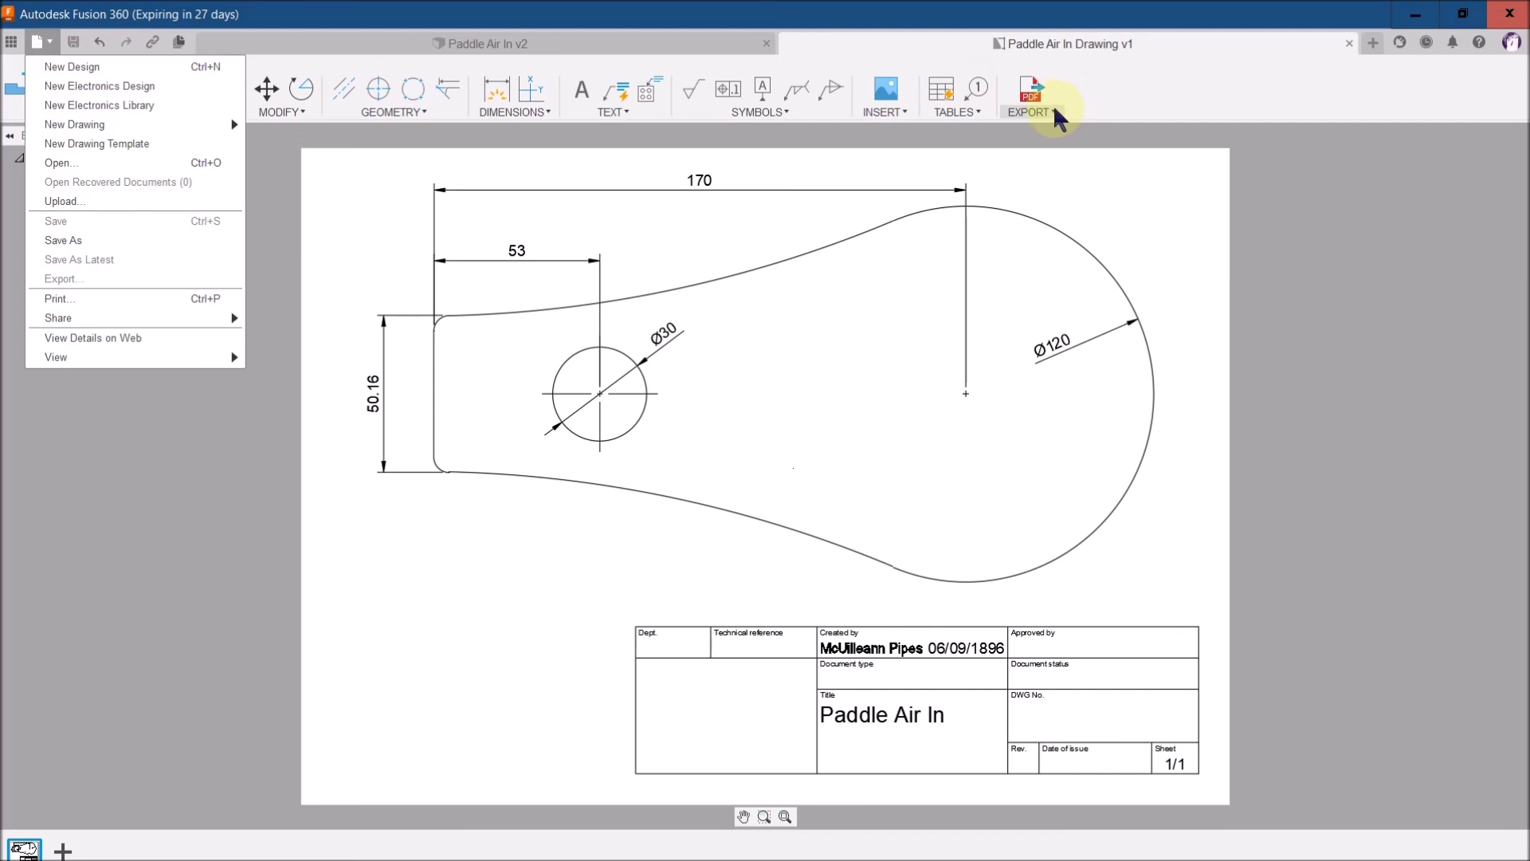
Export the drawing as Paddle Air In Drawing v1.pdf into the Bellows folder, opening it afterwards.
{"action": "left_click", "coordinate": [1029, 112]}
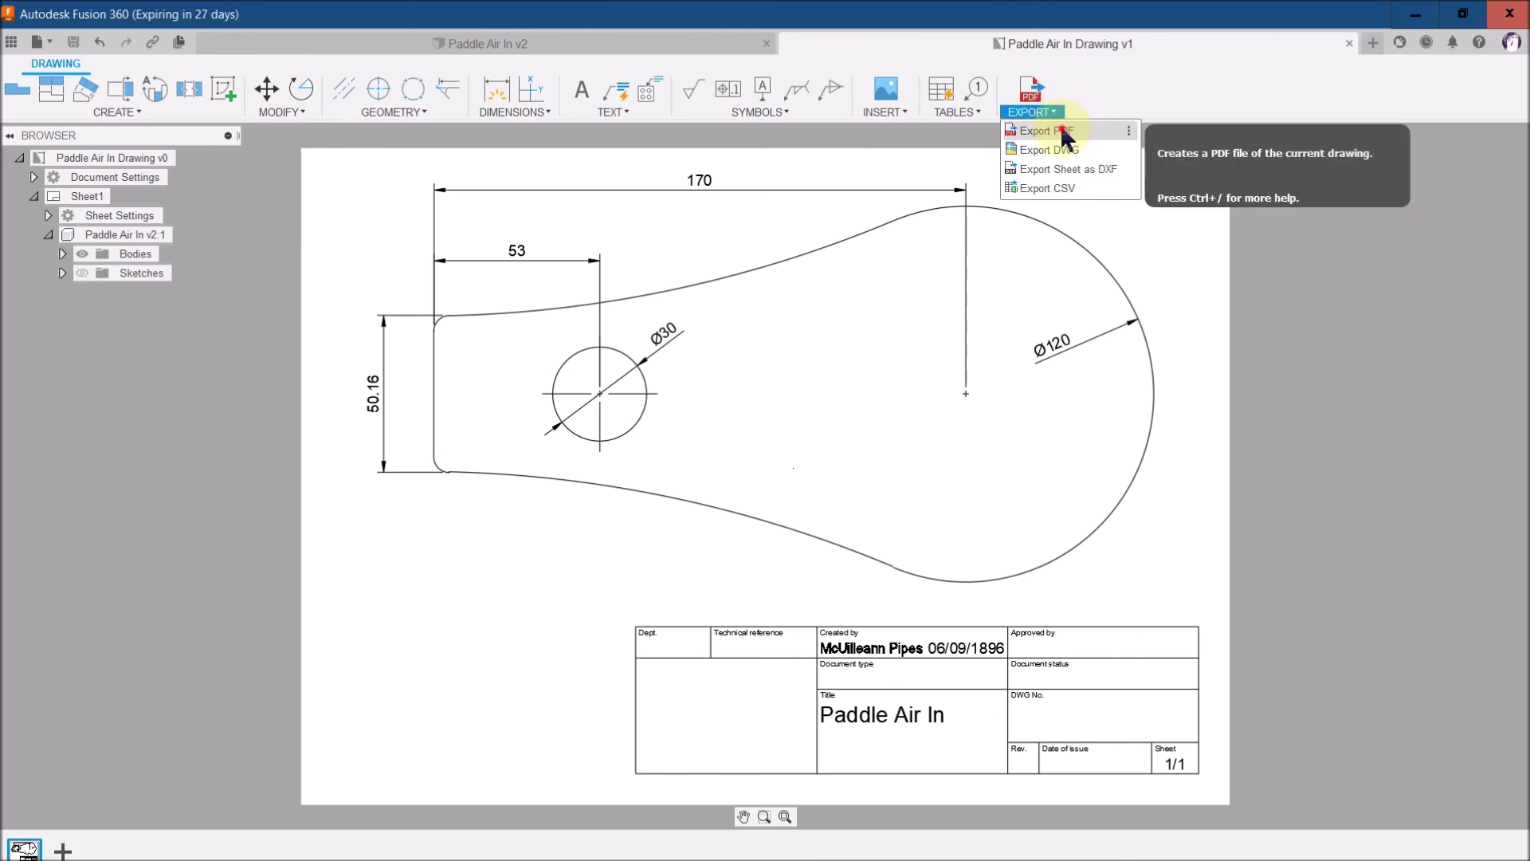
{"action": "left_click", "coordinate": [1063, 132]}
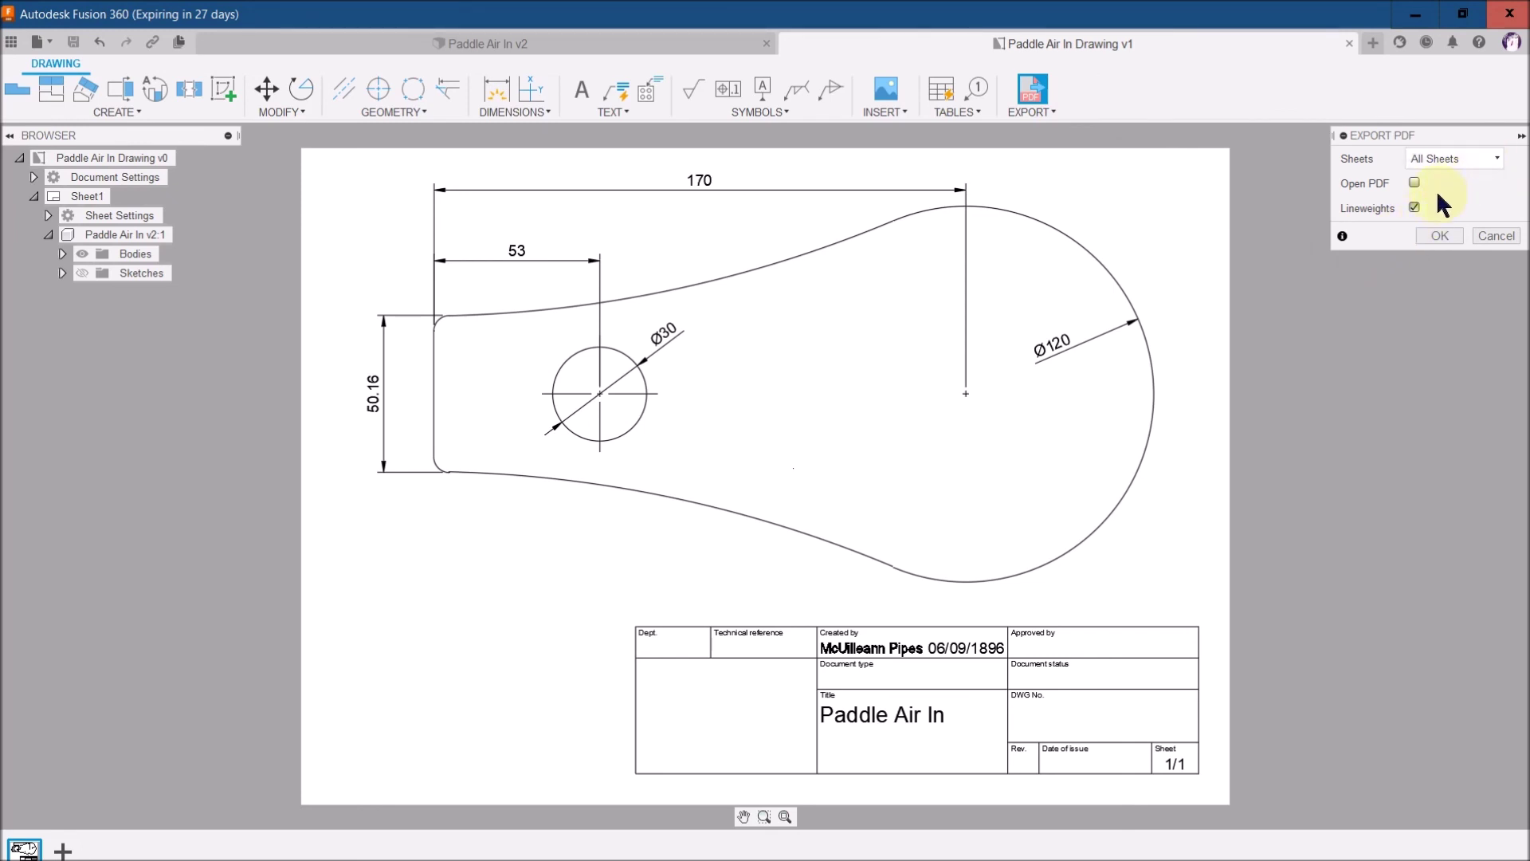
{"action": "left_click", "coordinate": [1415, 182]}
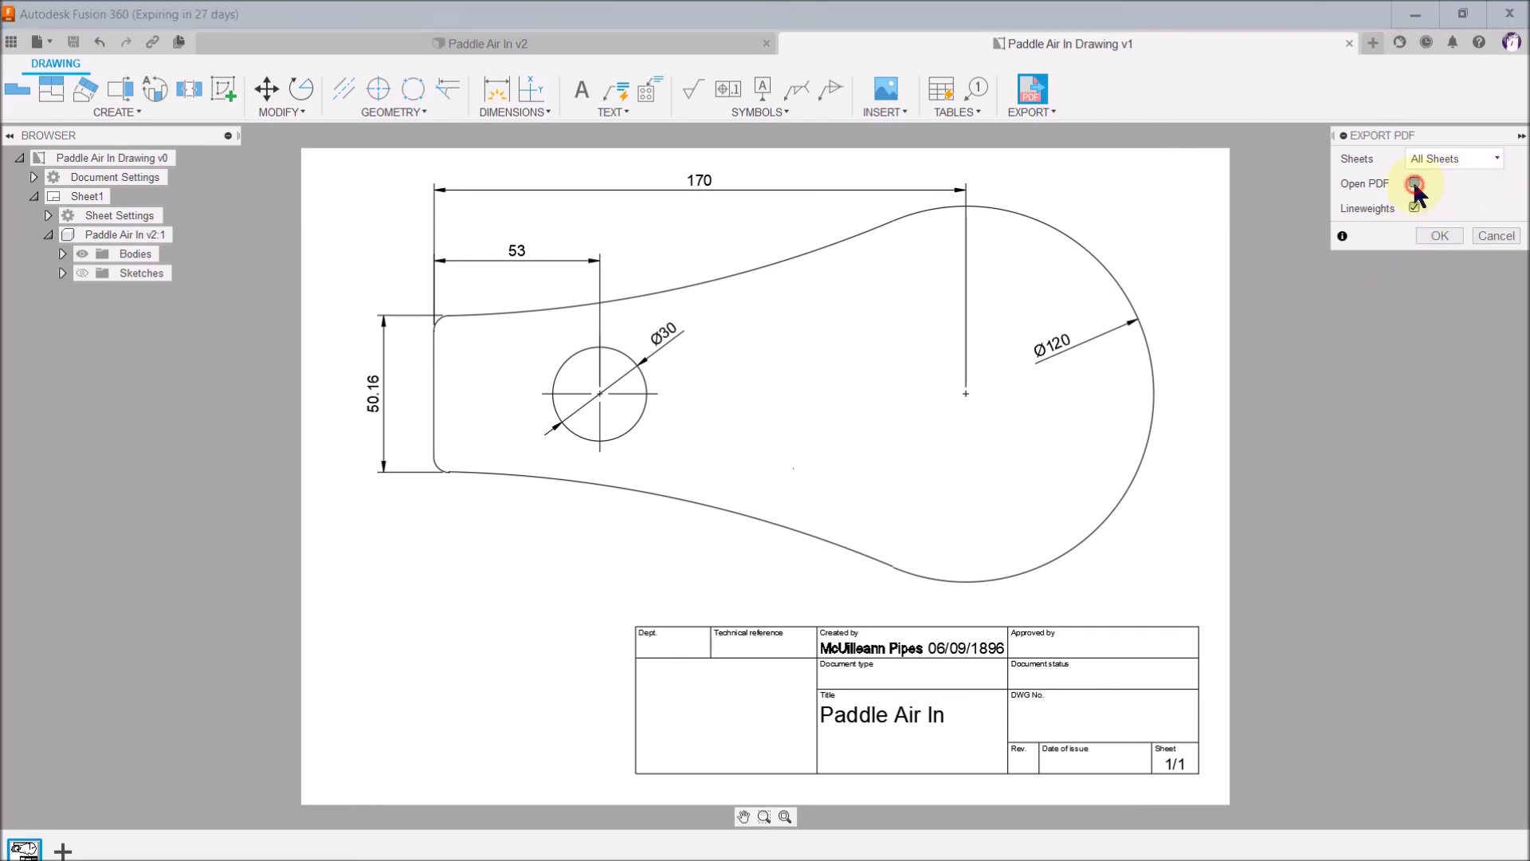
{"action": "left_click", "coordinate": [1441, 235]}
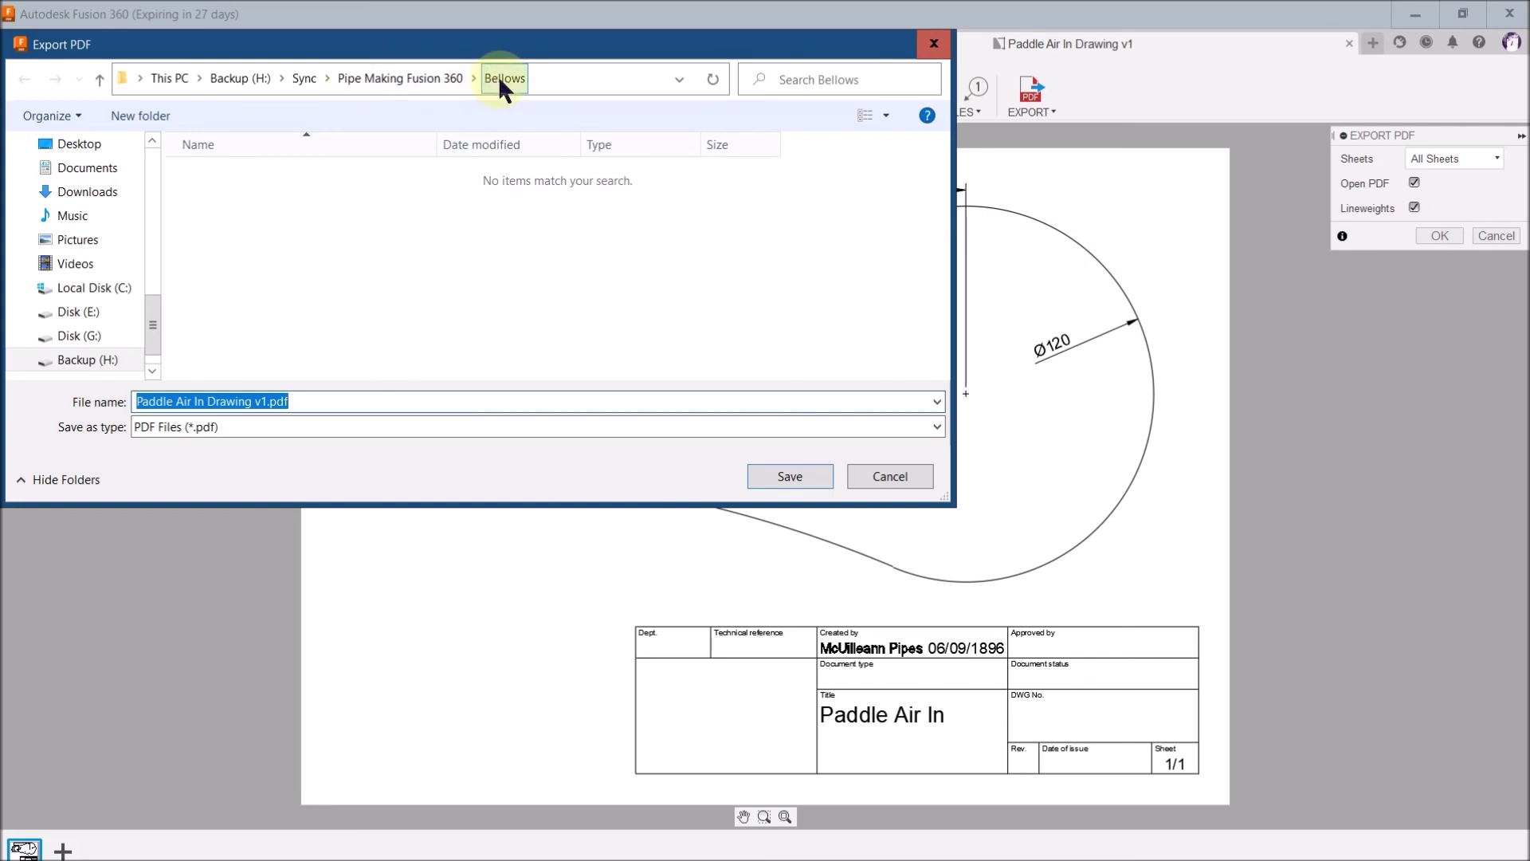
{"action": "left_click", "coordinate": [783, 477]}
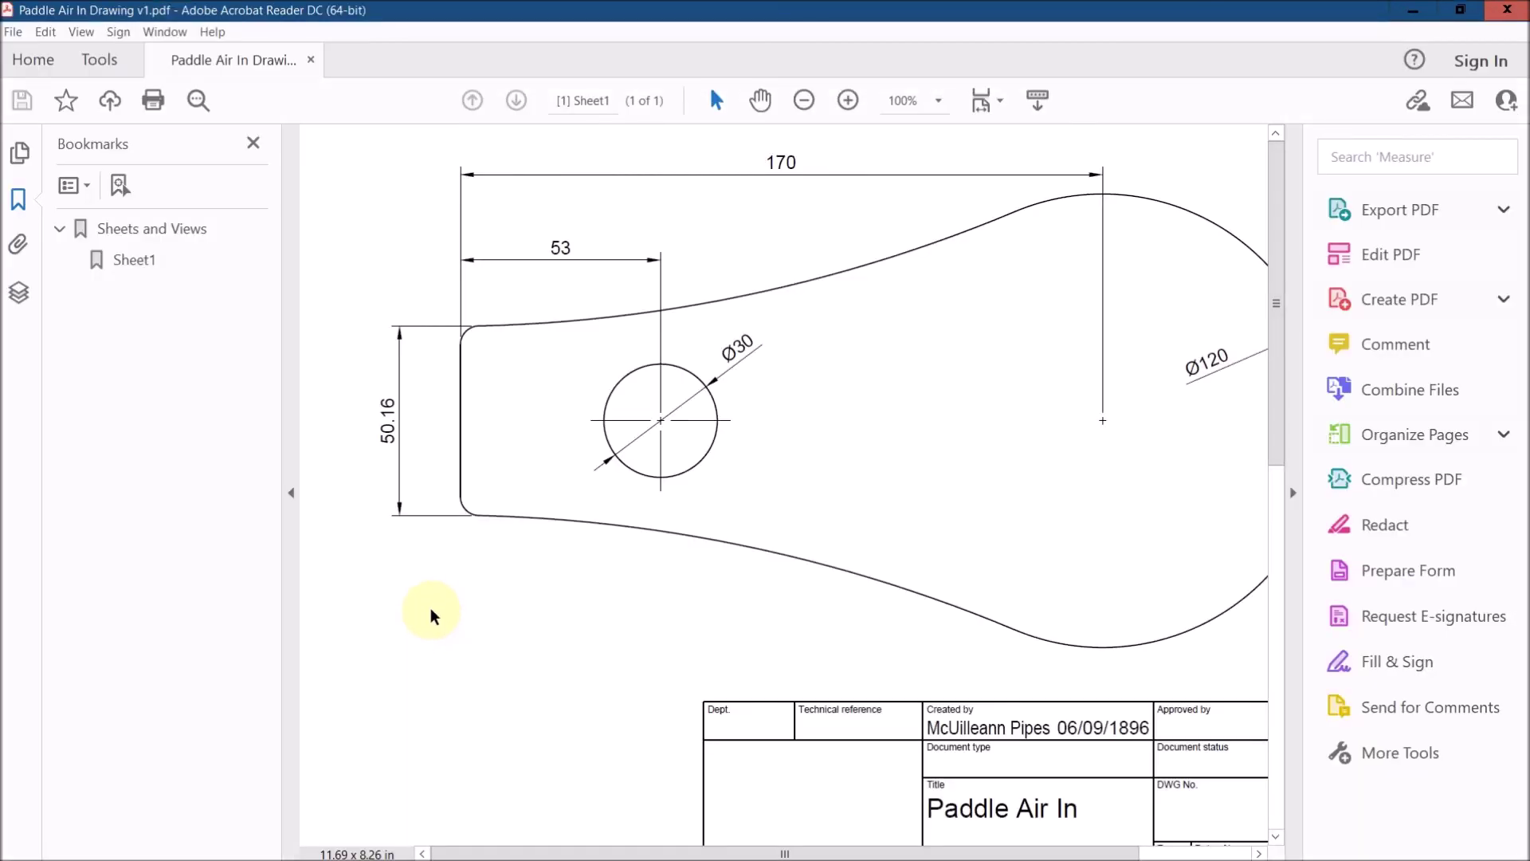
Collapse Acrobat Reader's right Tools pane to widen the paddle drawing page.
{"action": "left_click", "coordinate": [1294, 495]}
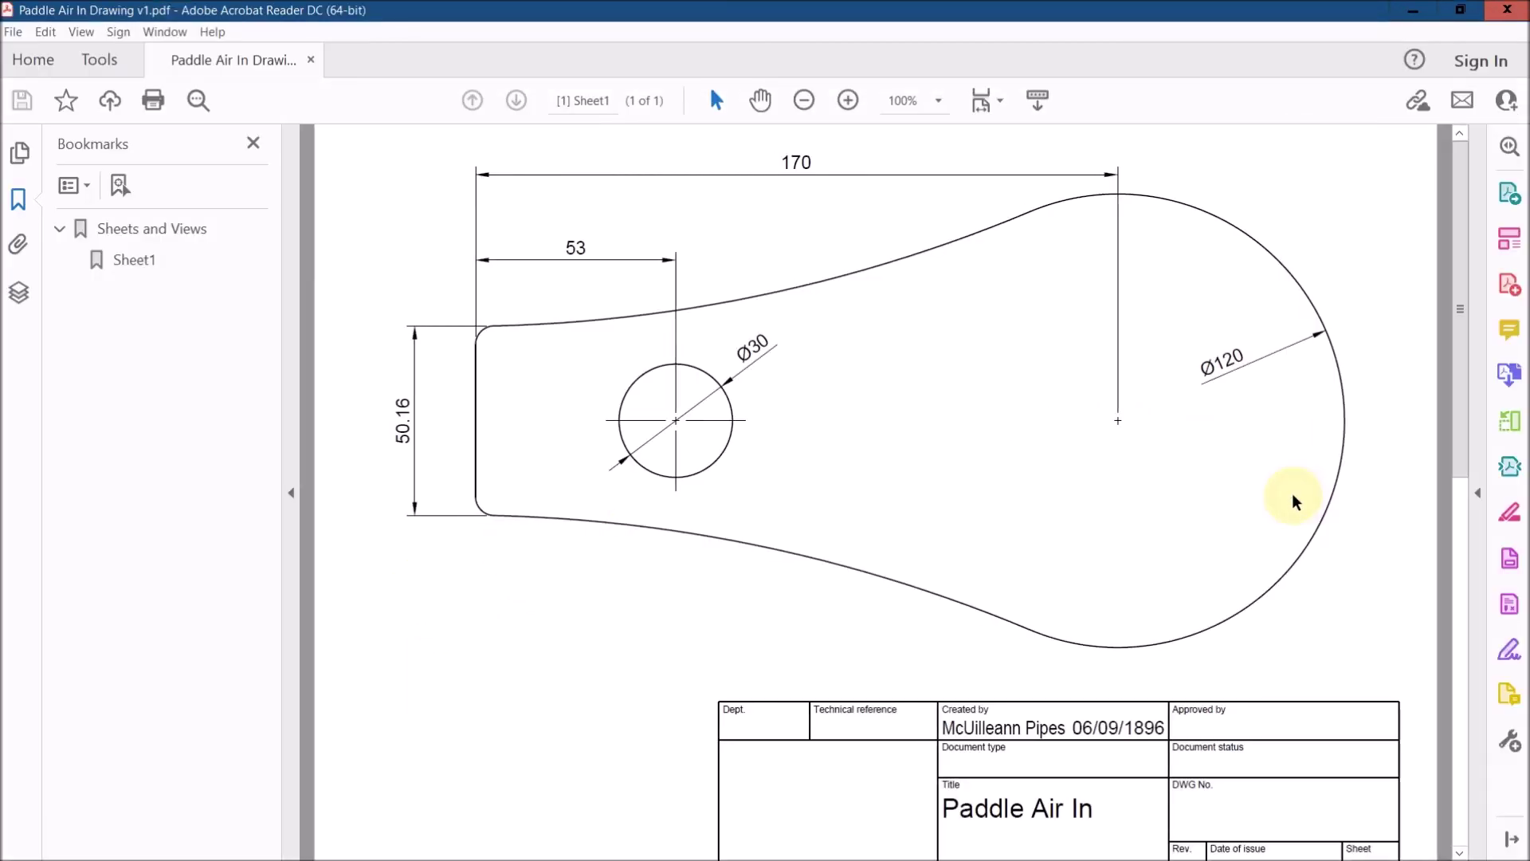